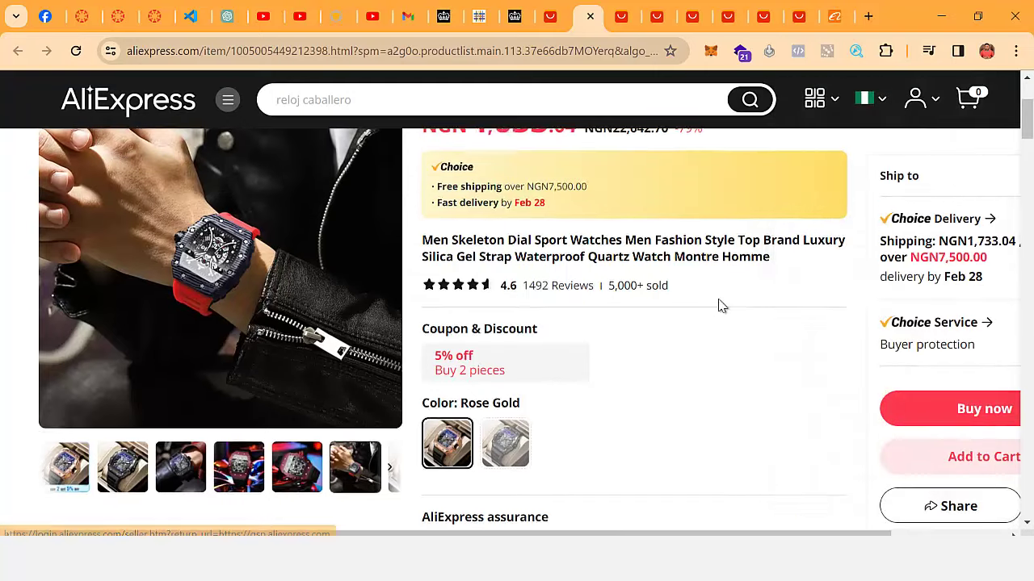
Step: Choose My Coins from the header account menu, landing on the Register/Sign in page
mouse_move(878, 101)
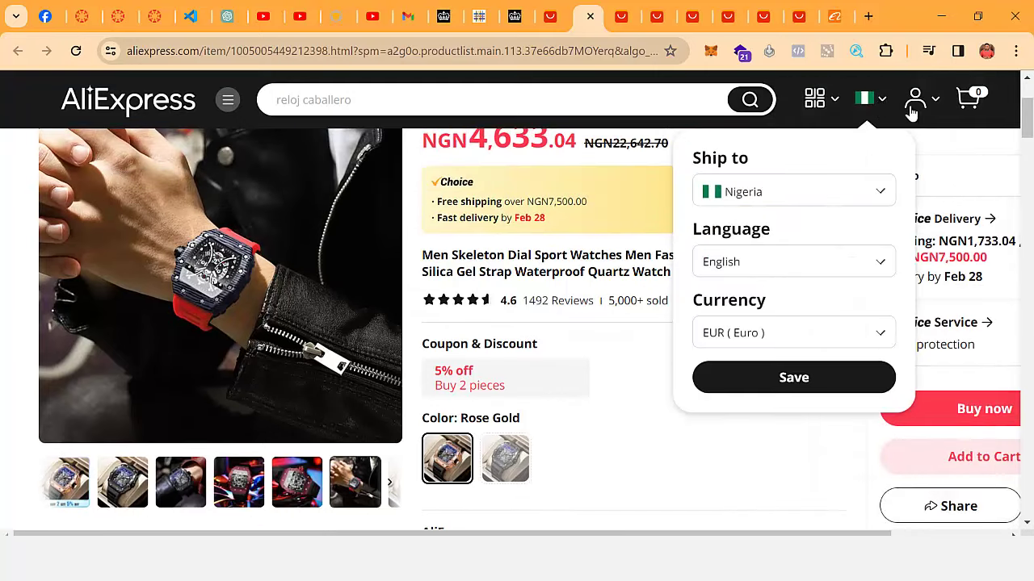
mouse_move(908, 110)
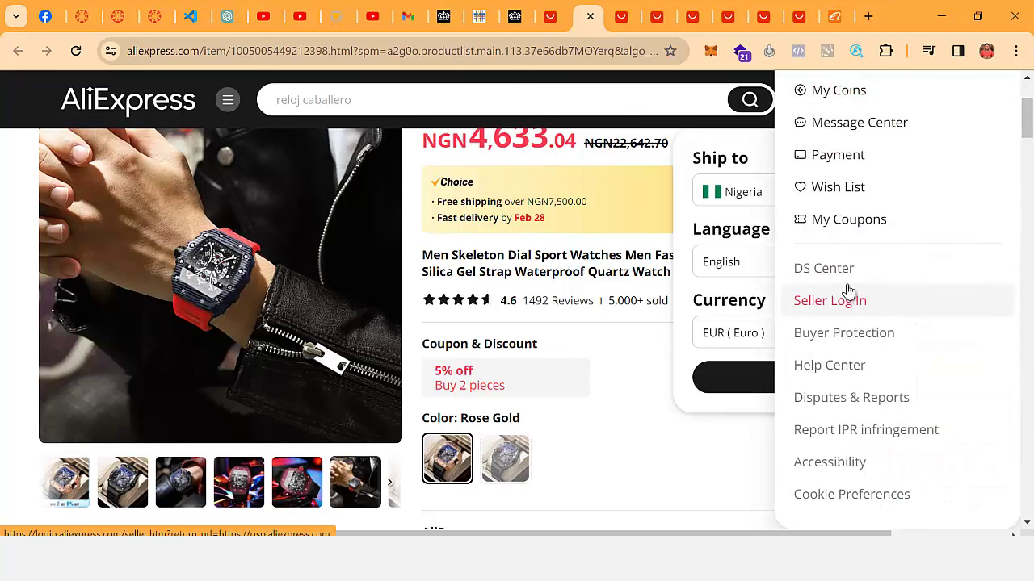
left_click(843, 97)
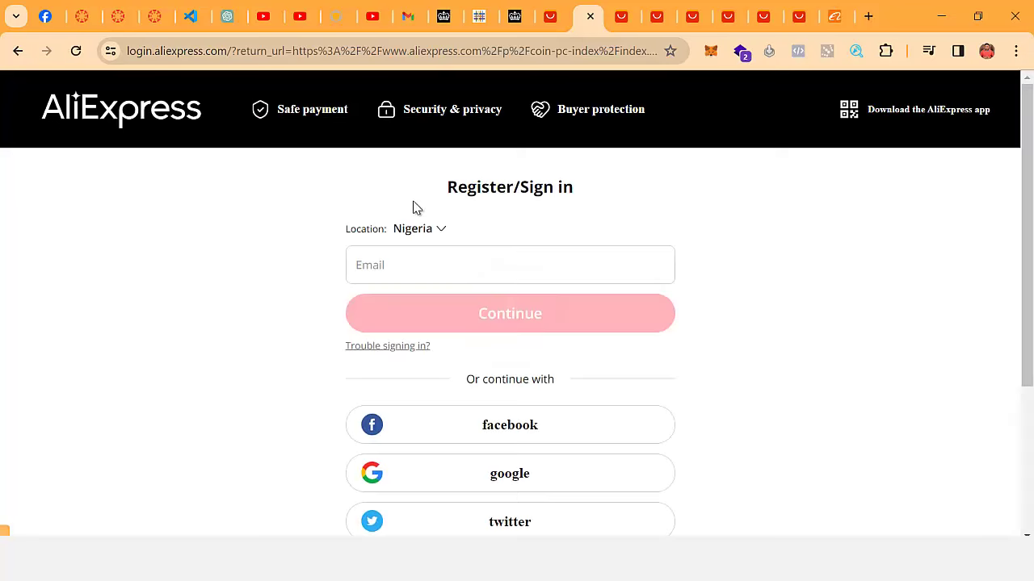
Step: Enter the account e-mail using the gmail address suggestion and continue to the password step
scroll(437, 231, "down", 1)
left_click(407, 177)
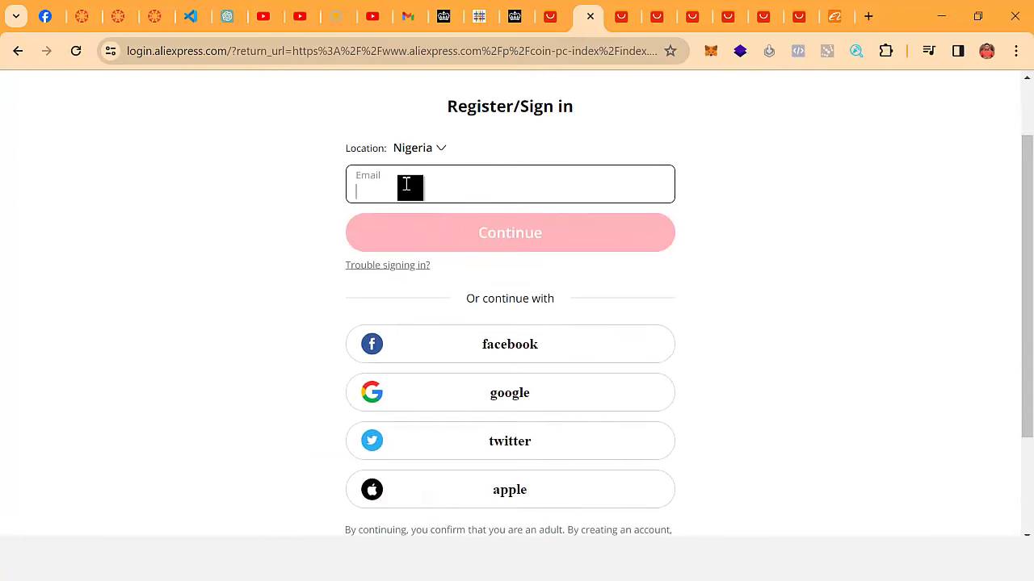
scroll(436, 202, "down", 1)
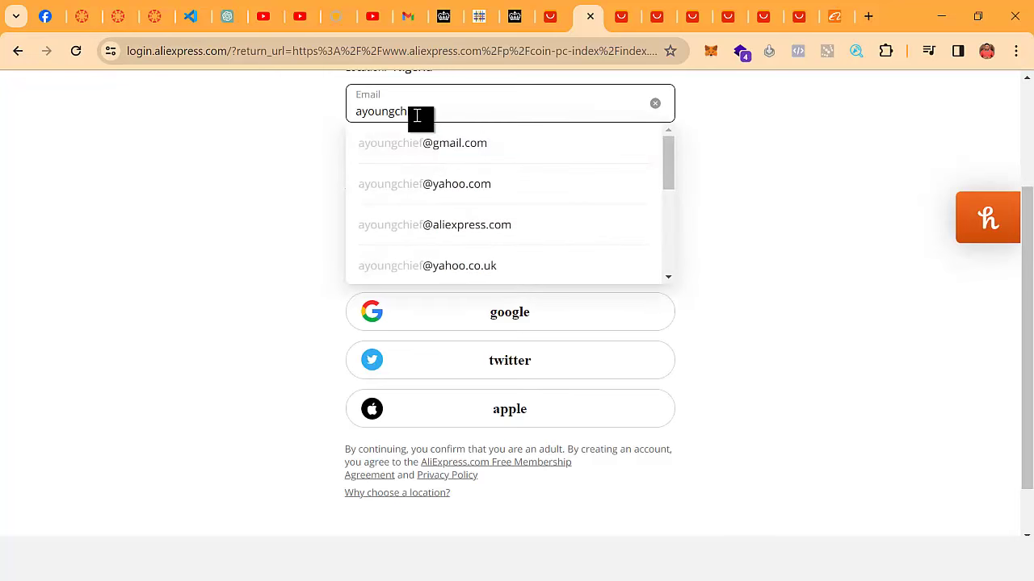
type("@")
left_click(402, 143)
left_click(484, 155)
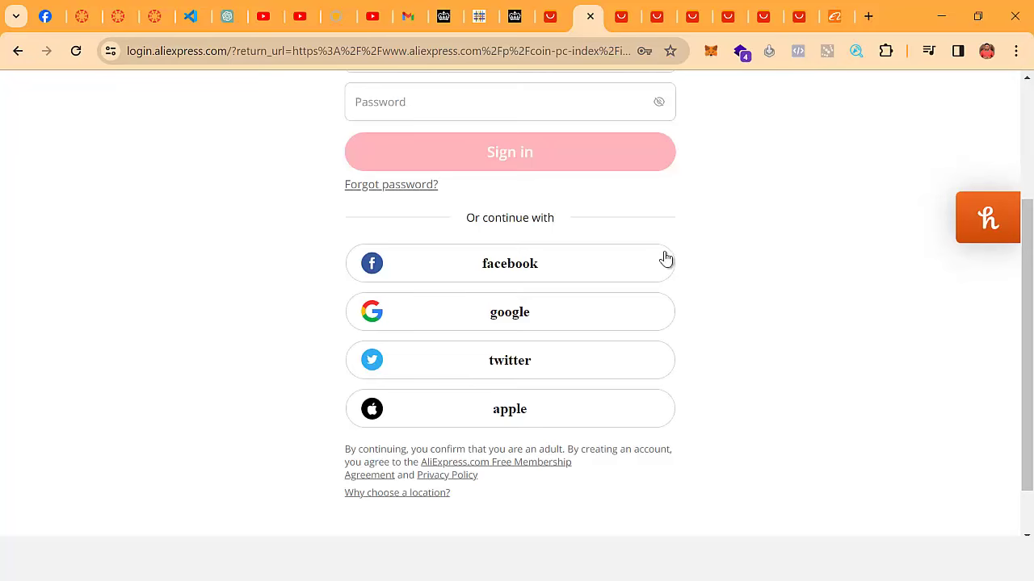
Step: Fill in the saved password from Chrome, sign in, and dismiss the password warning
scroll(665, 258, "up", 2)
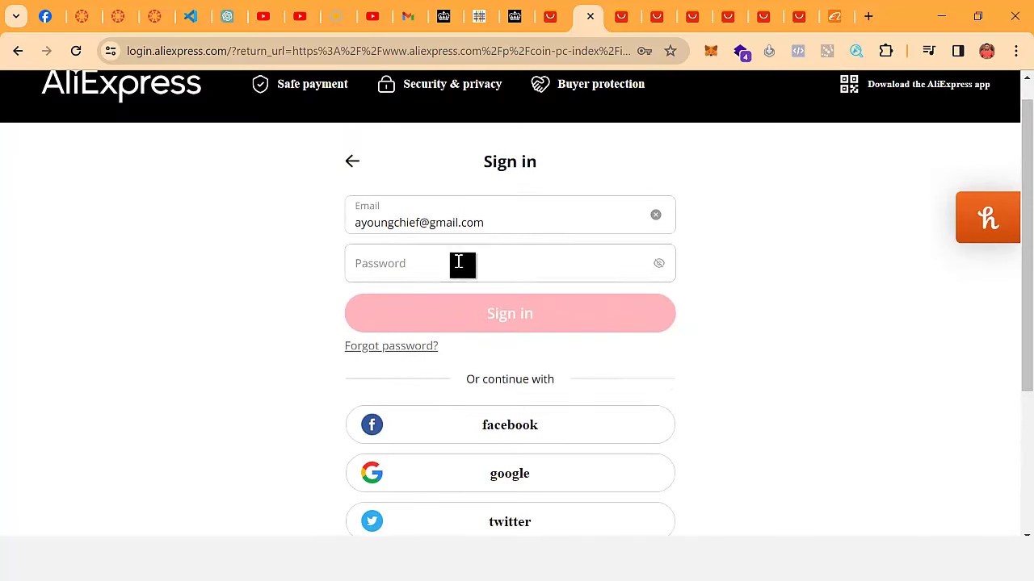
left_click(456, 263)
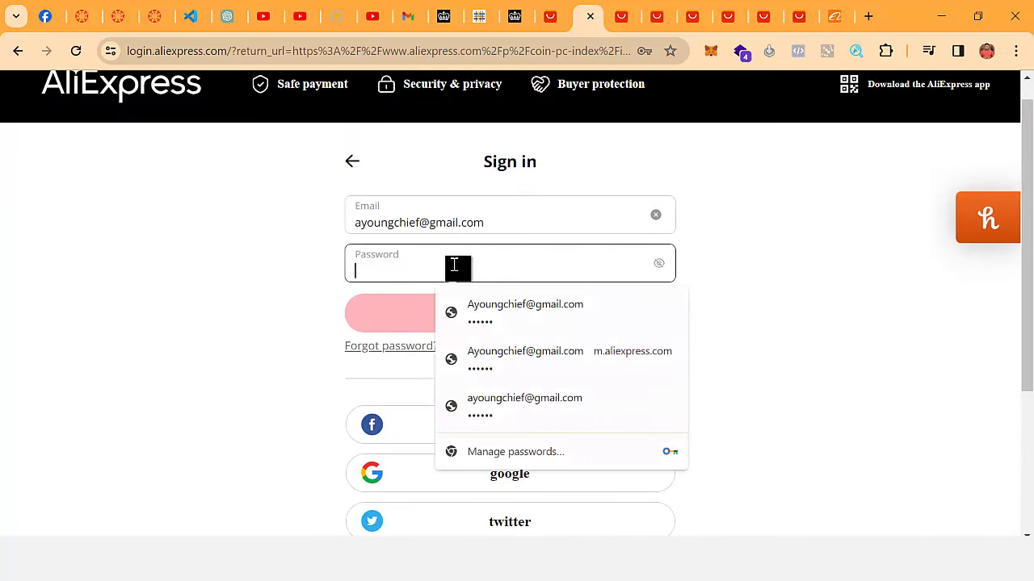
left_click(534, 298)
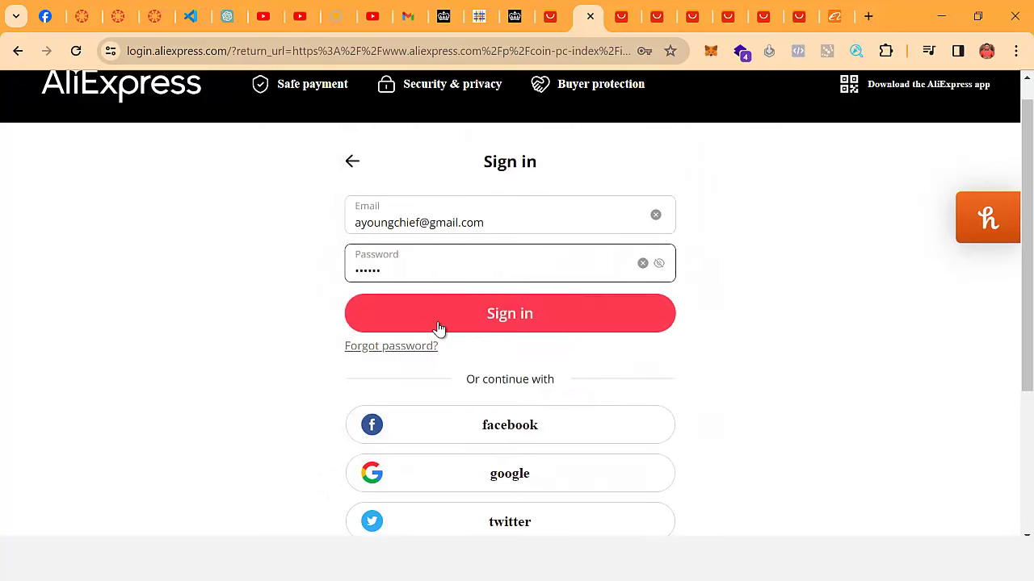
left_click(485, 315)
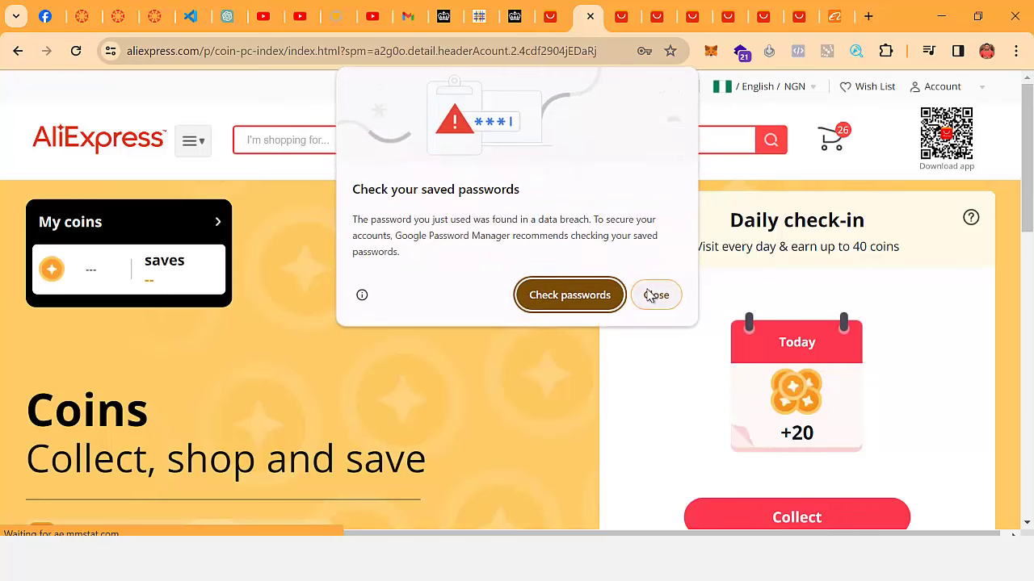
left_click(654, 295)
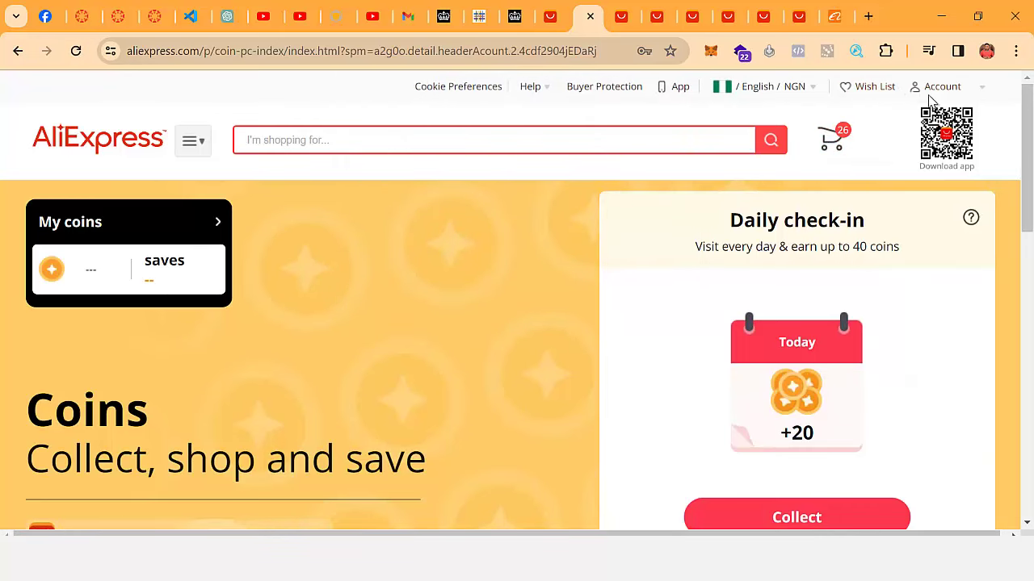
Step: Open My Orders and load the older past orders
left_click(834, 202)
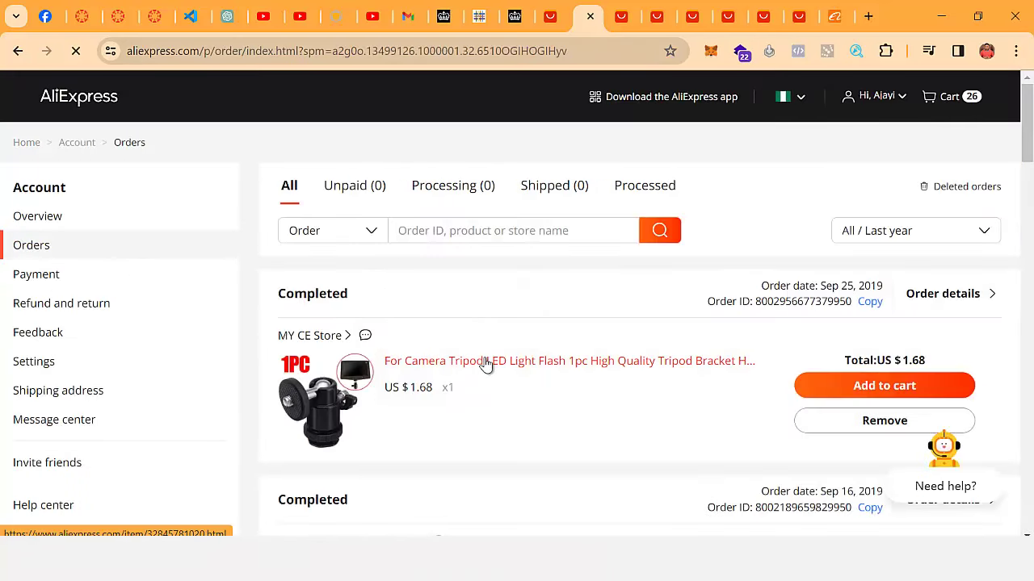
scroll(791, 297, "down", 5)
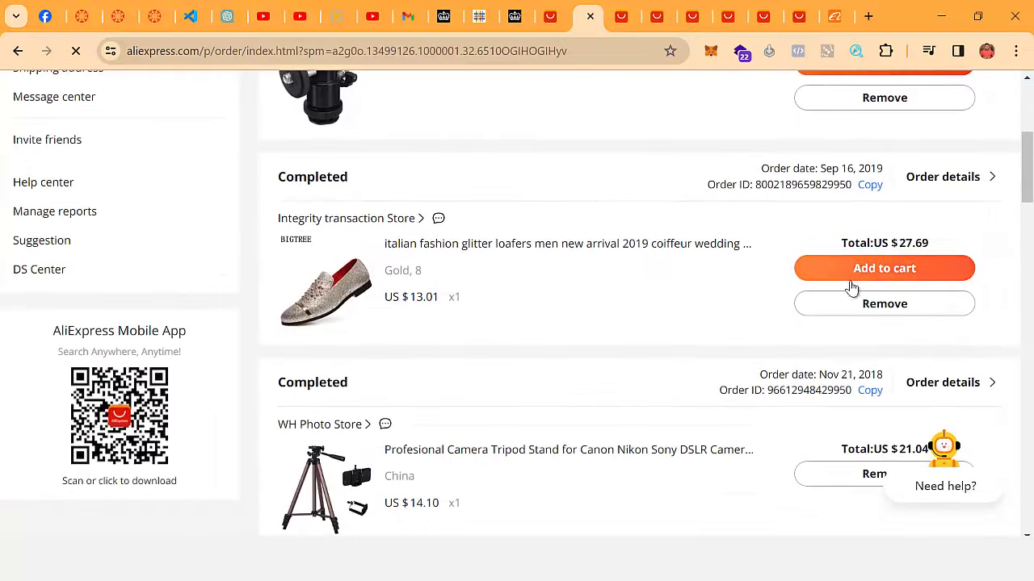
scroll(792, 298, "down", 12)
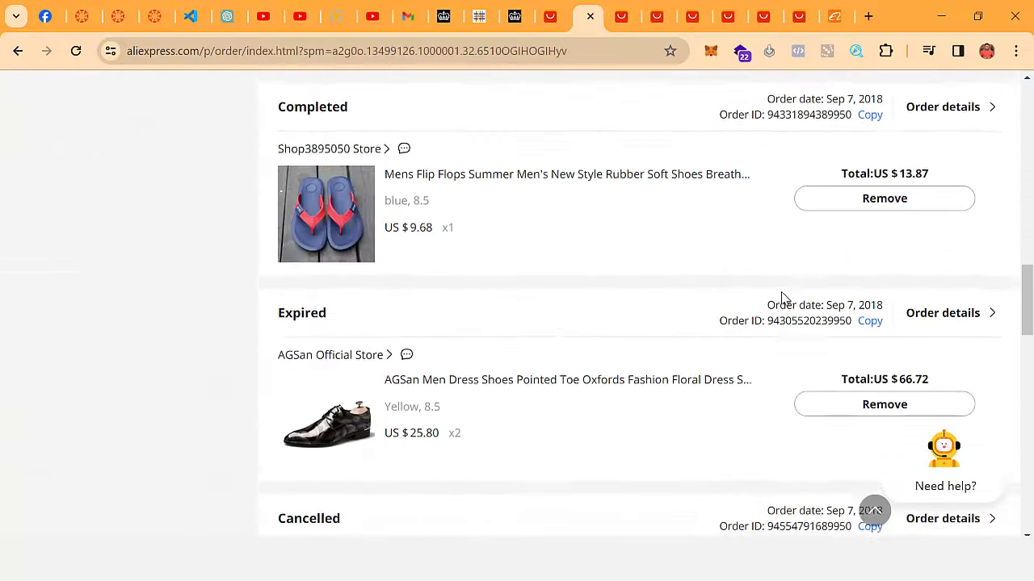
scroll(781, 299, "down", 8)
scroll(781, 299, "up", 3)
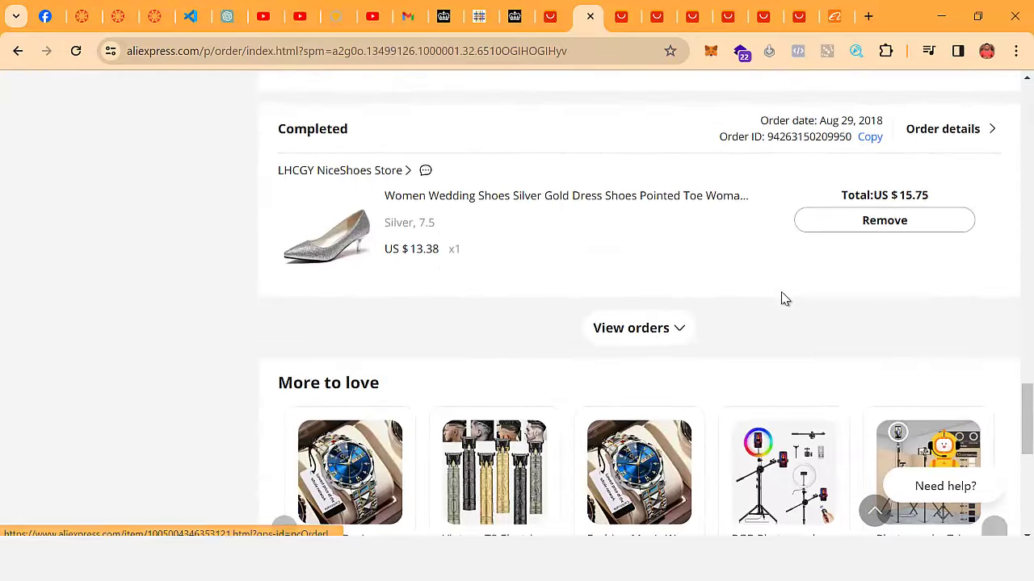
left_click(638, 327)
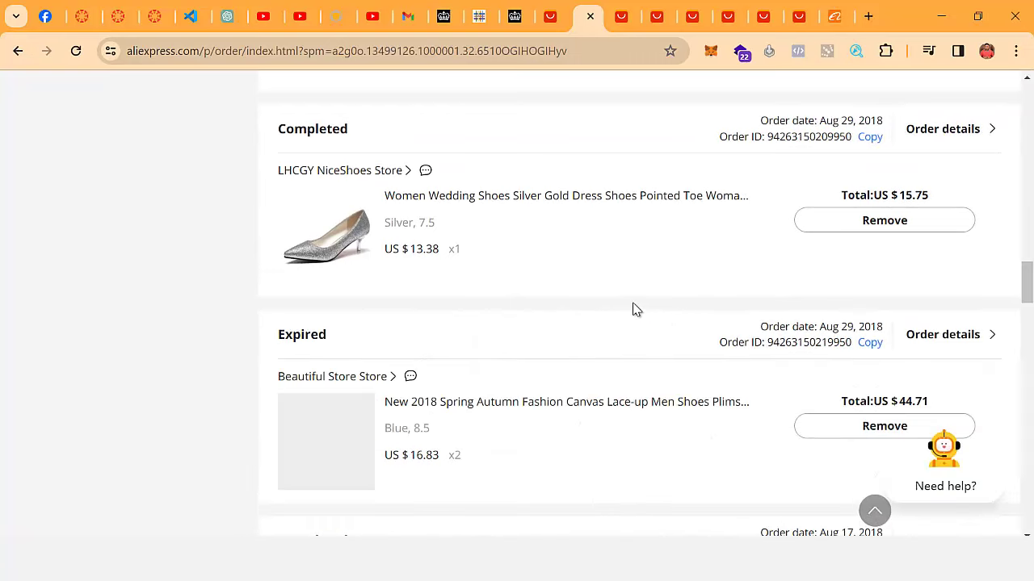
Step: Open the LIGE watch item from the 2018 order in a new tab and switch to it
scroll(632, 311, "down", 6)
scroll(620, 314, "down", 12)
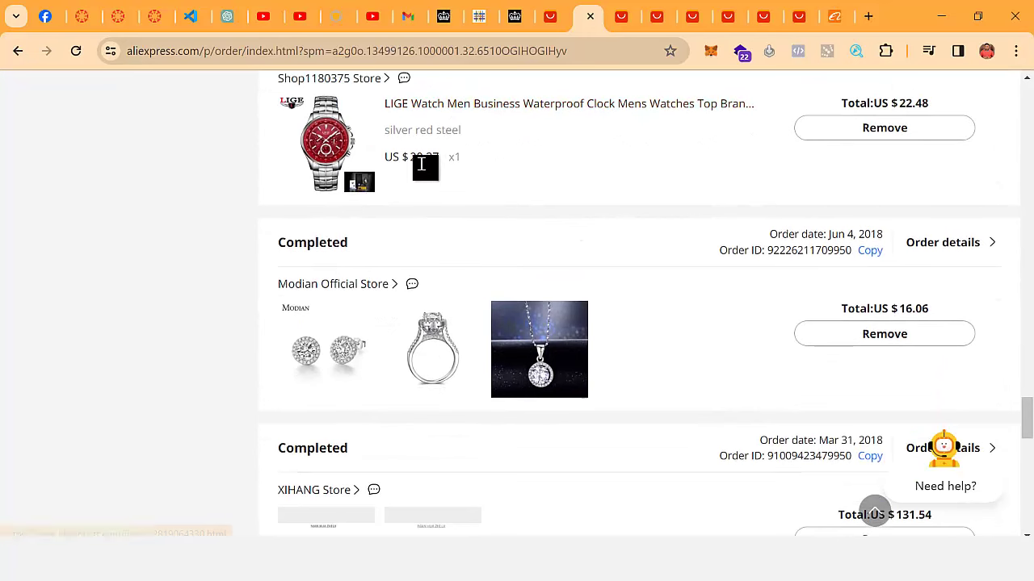
scroll(468, 178, "up", 1)
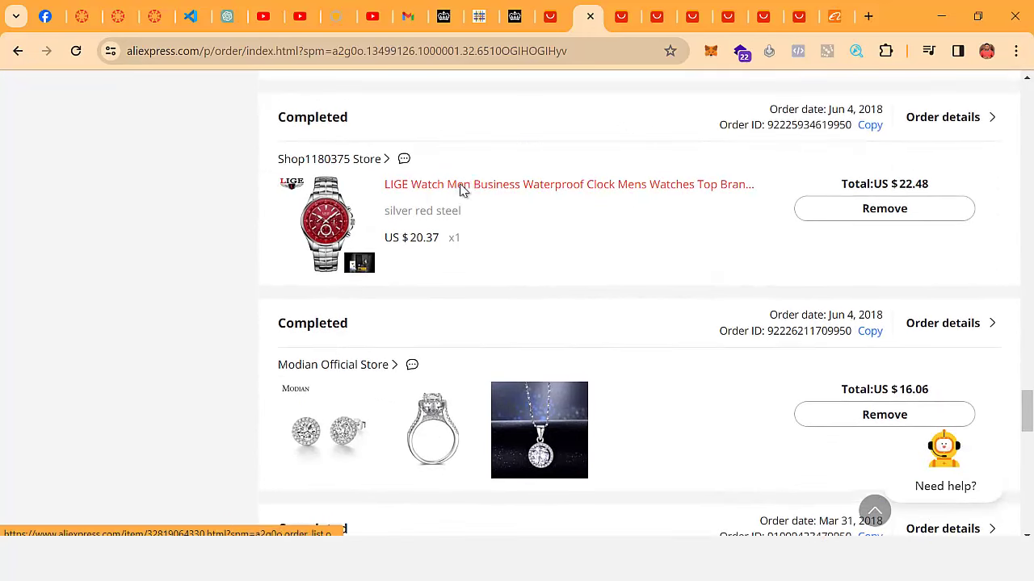
right_click(459, 192)
left_click(501, 204)
scroll(679, 246, "down", 2)
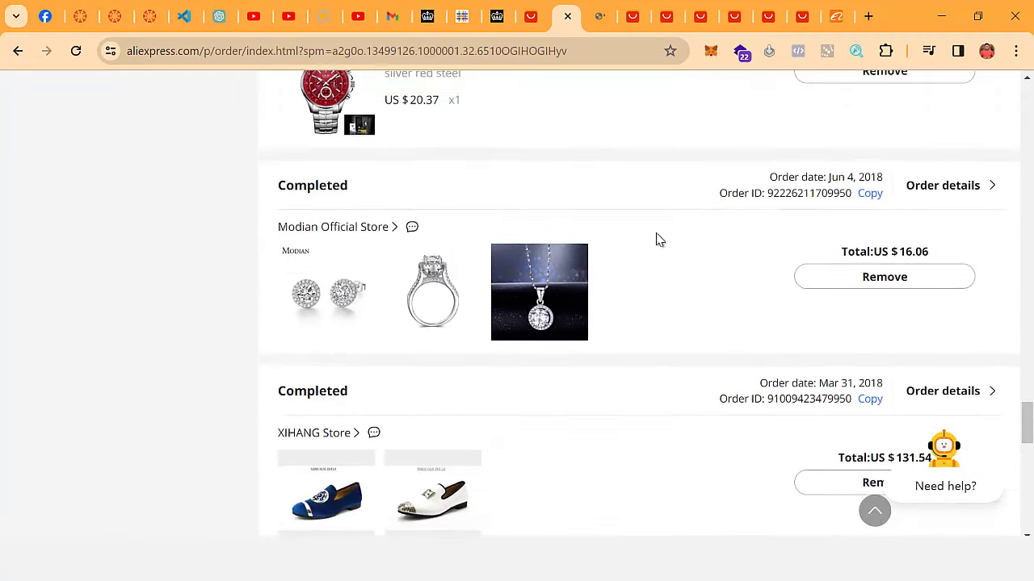
scroll(655, 238, "up", 4)
left_click(601, 19)
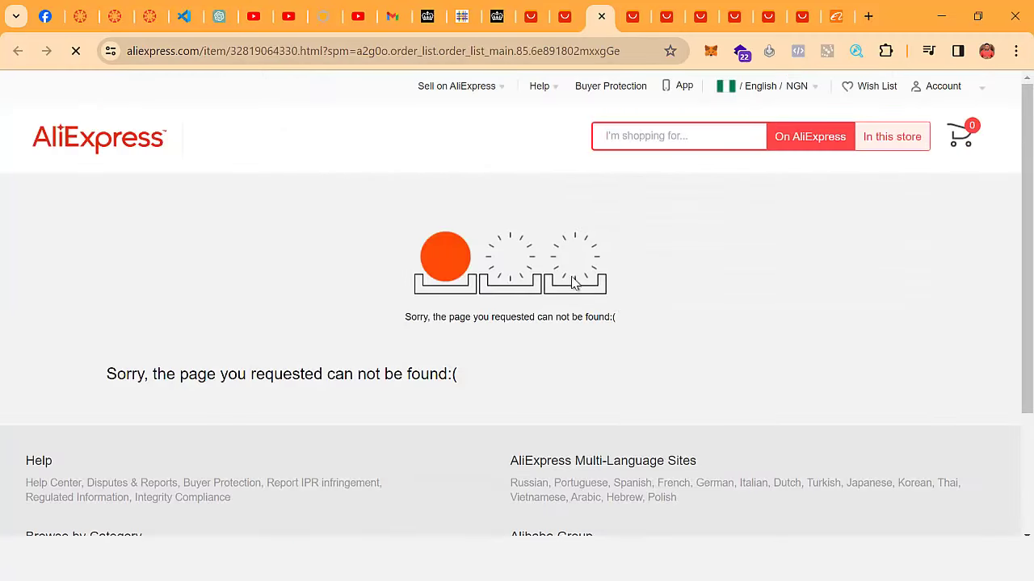
Step: Return to the watch product tab and start a new store search for 'lige'
scroll(615, 265, "down", 2)
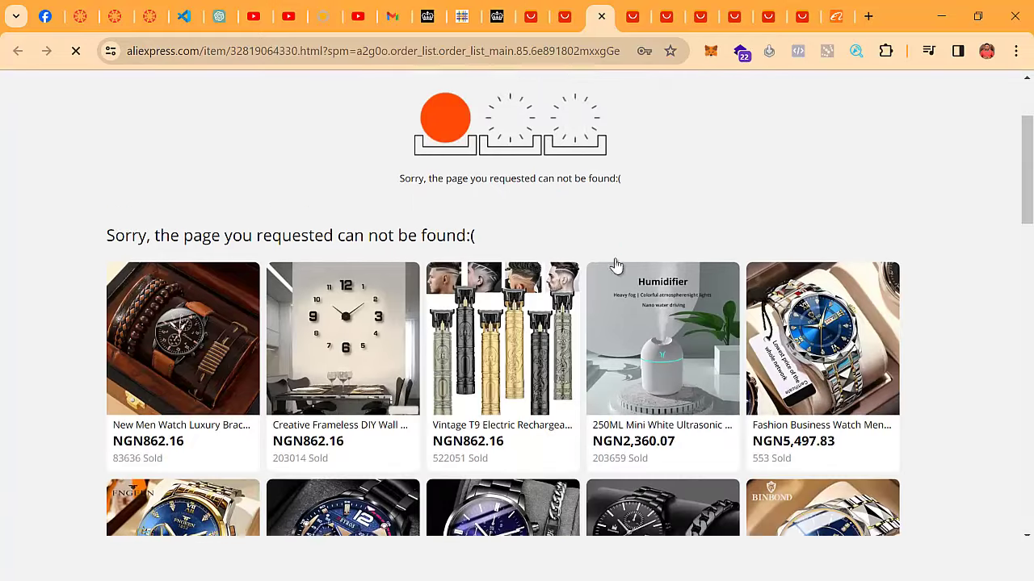
scroll(616, 265, "down", 2)
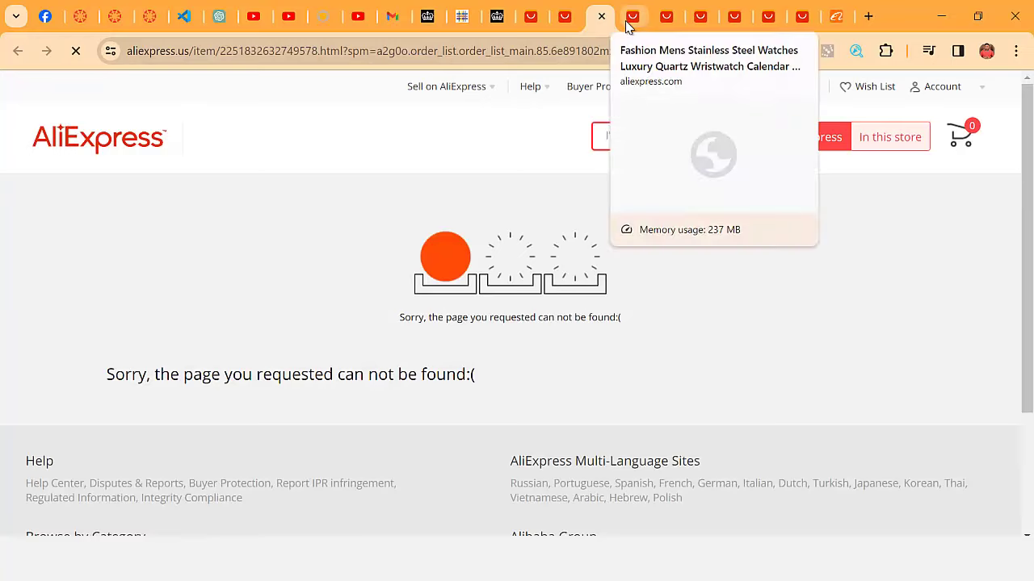
left_click(628, 21)
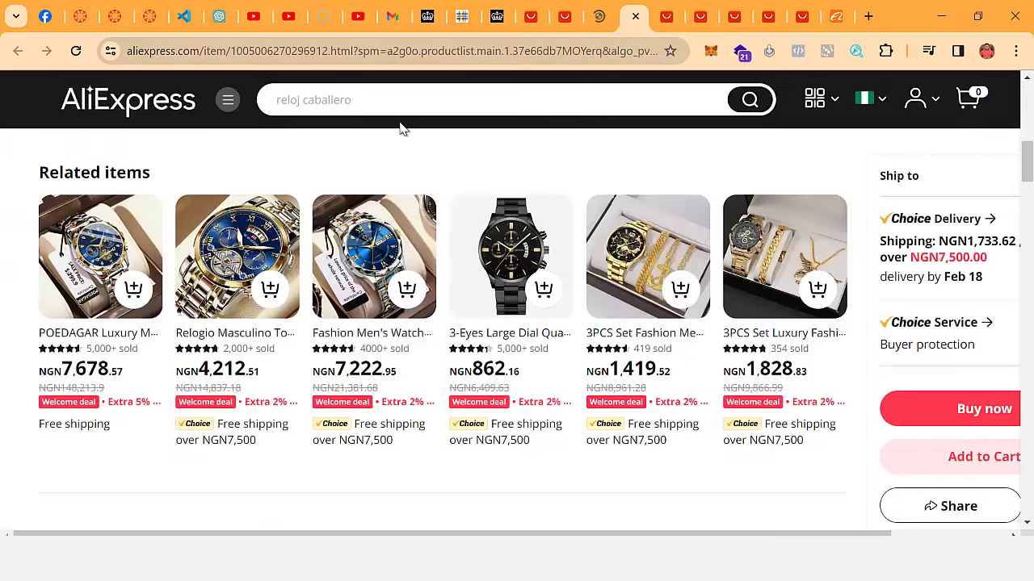
left_click(396, 107)
type("li")
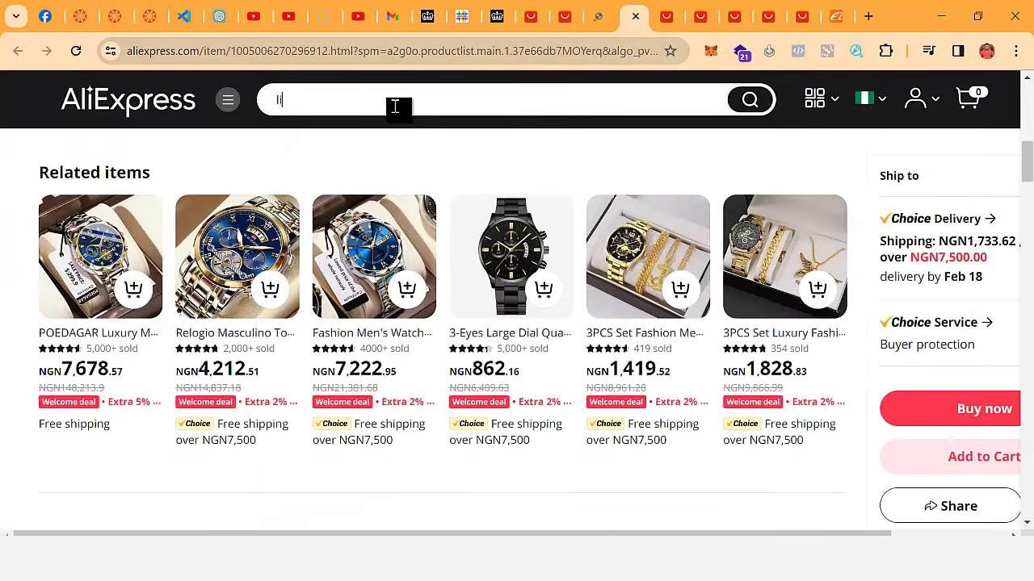
type("ge")
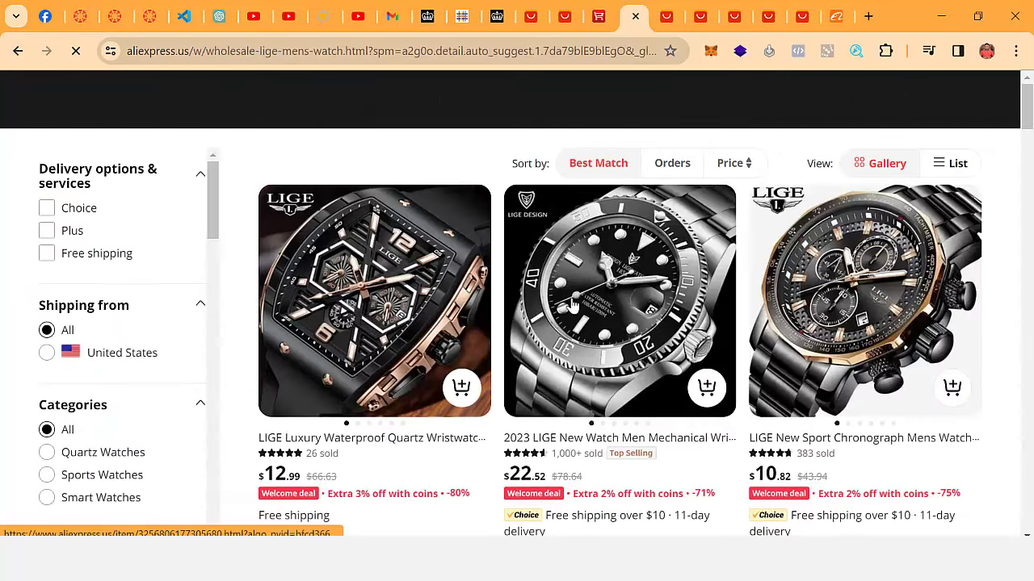
Step: Accept the site's cookies and browse the 'lige mens watch' results
scroll(619, 324, "down", 1)
mouse_move(612, 326)
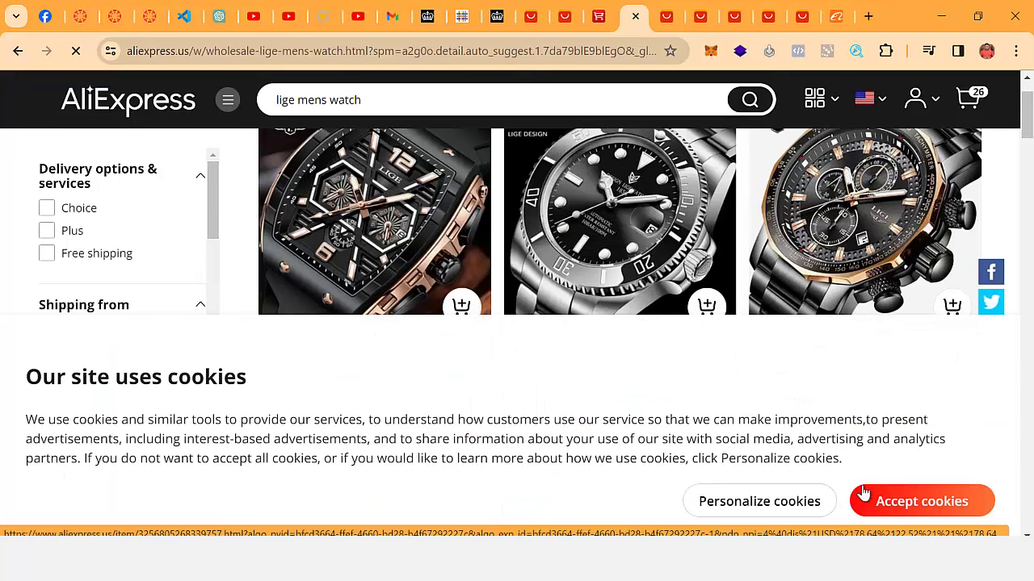
left_click(865, 494)
scroll(699, 414, "down", 1)
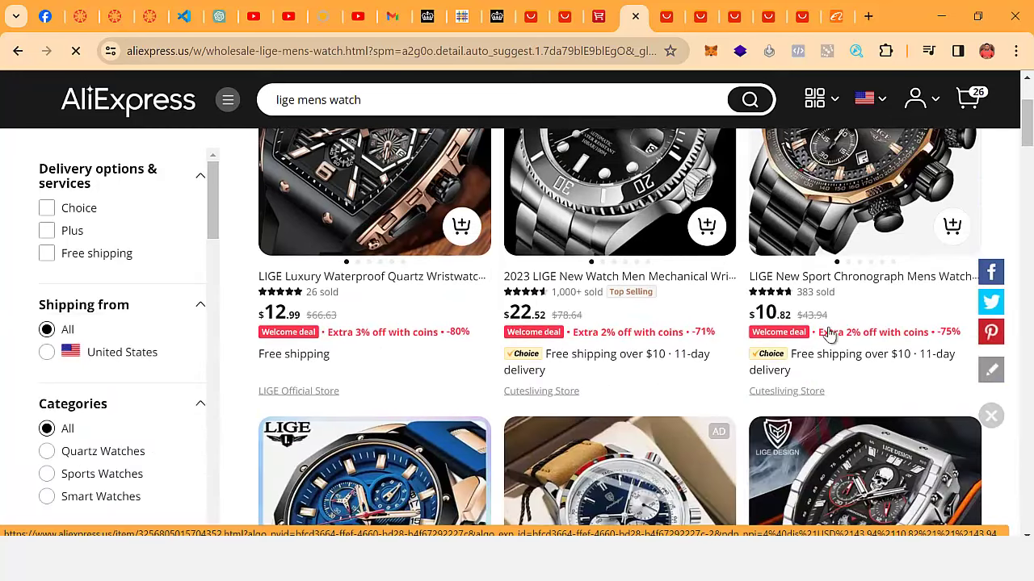
scroll(829, 335, "down", 4)
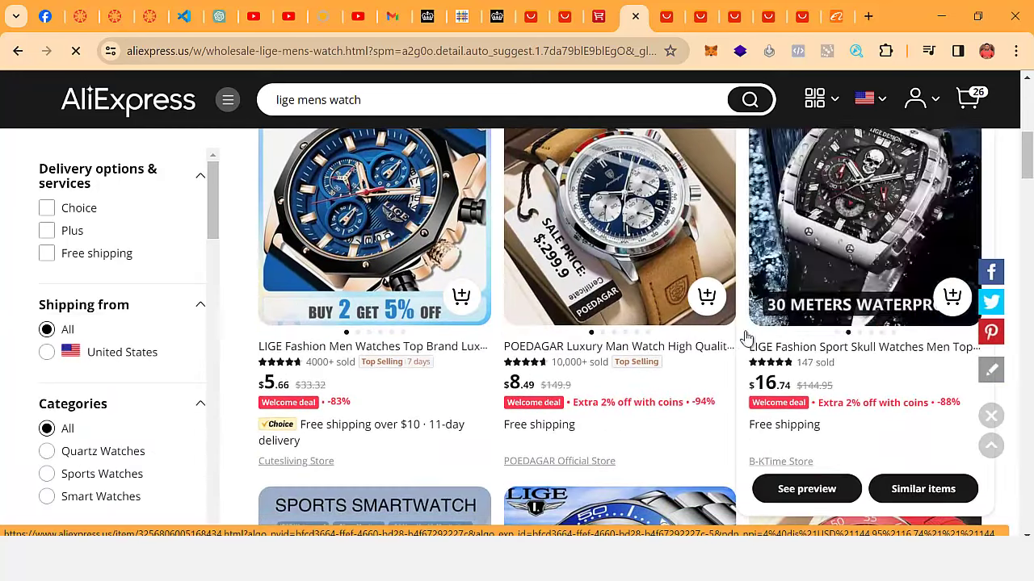
scroll(404, 265, "up", 1)
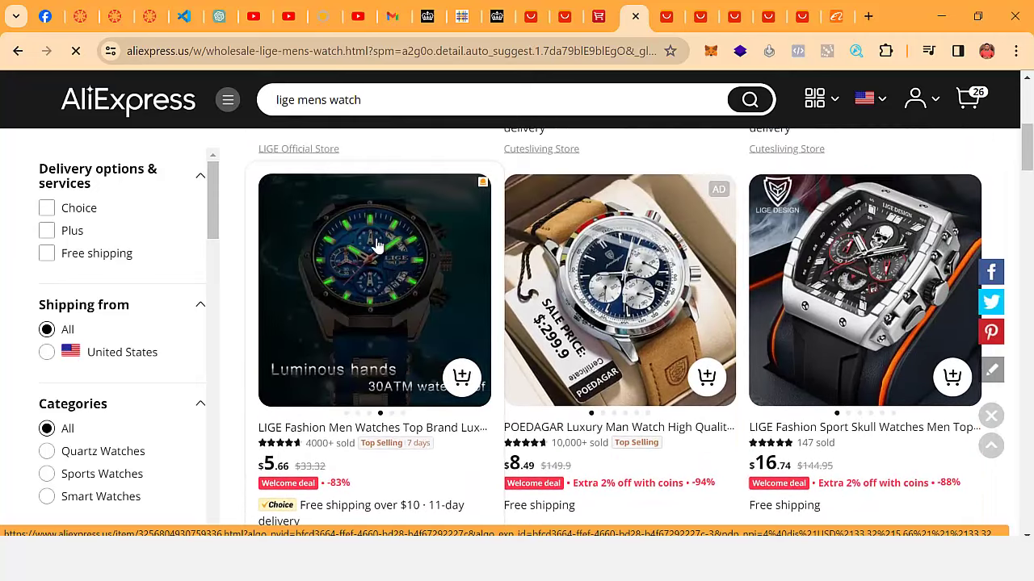
Step: Open the $5.66 LIGE Fashion Men Watches listing in a new tab and switch to it
right_click(373, 235)
left_click(412, 256)
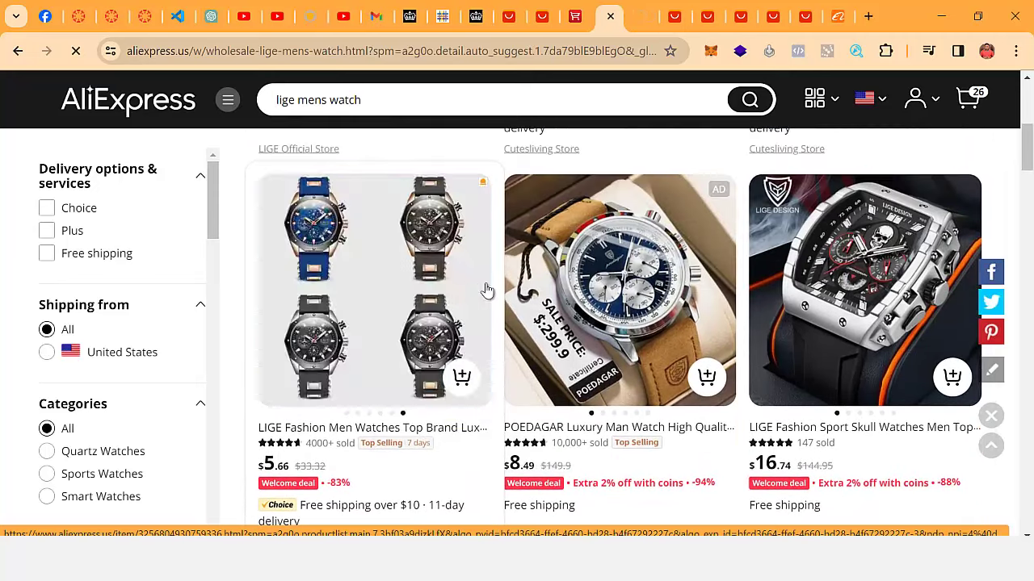
scroll(699, 331, "down", 5)
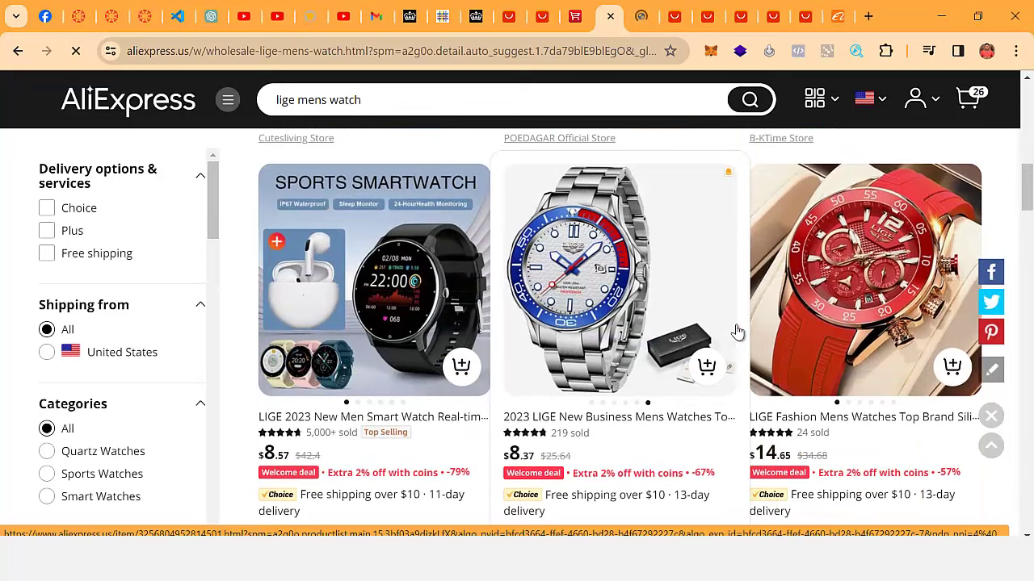
scroll(737, 331, "down", 5)
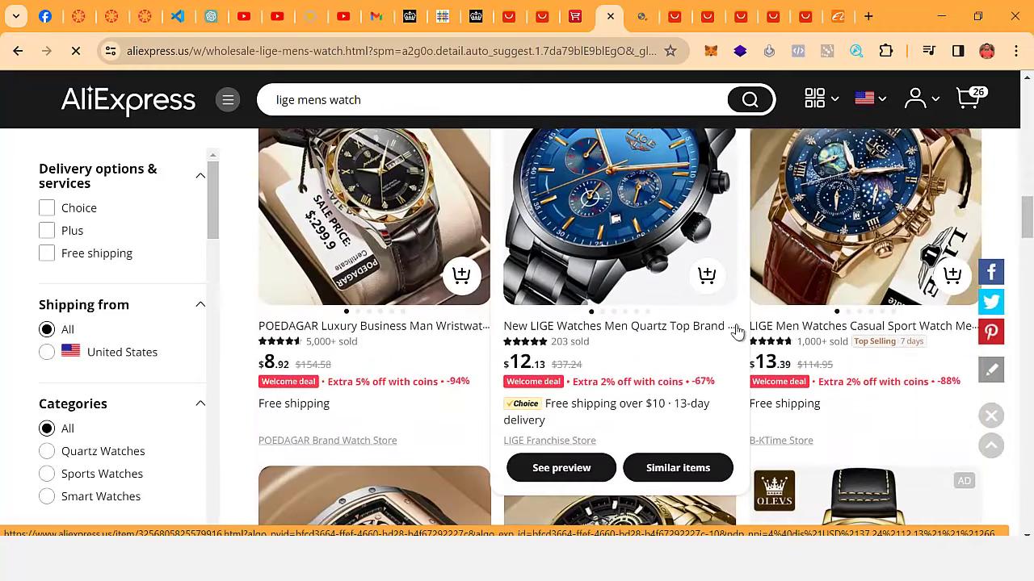
scroll(736, 331, "down", 2)
scroll(694, 330, "down", 3)
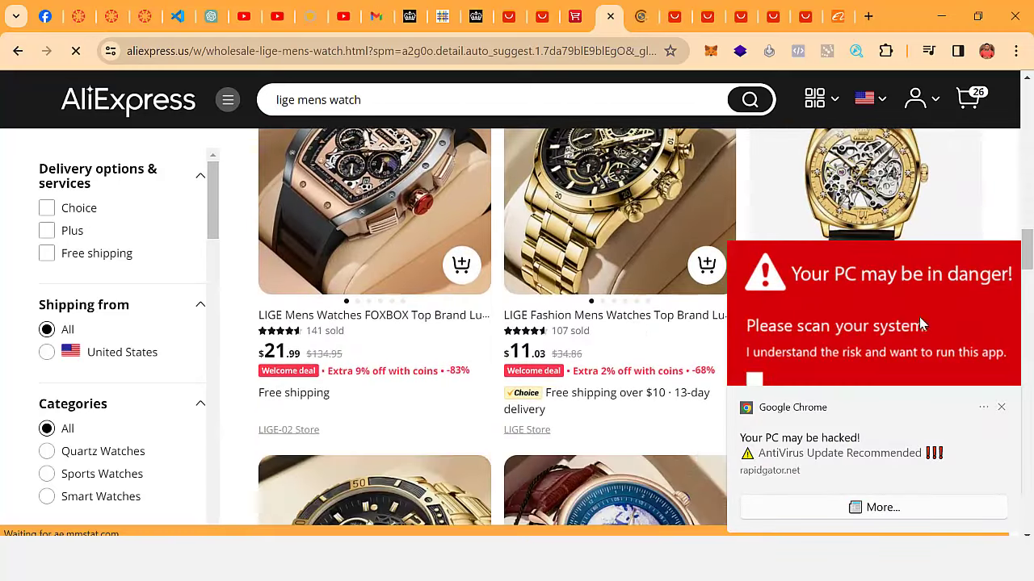
left_click(639, 25)
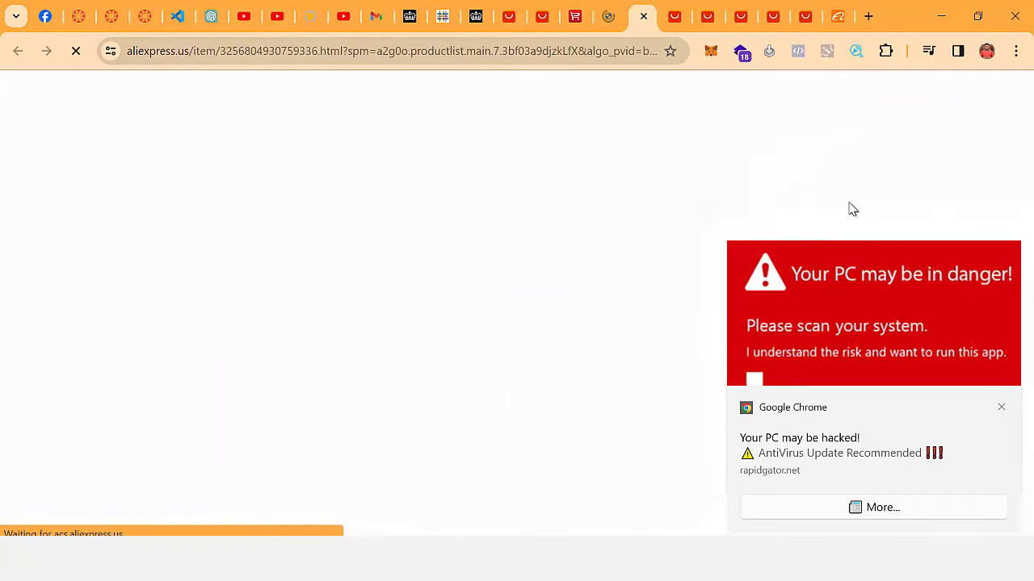
Step: Dismiss the repeated fake Chrome danger notifications and look over the product page
left_click(1001, 410)
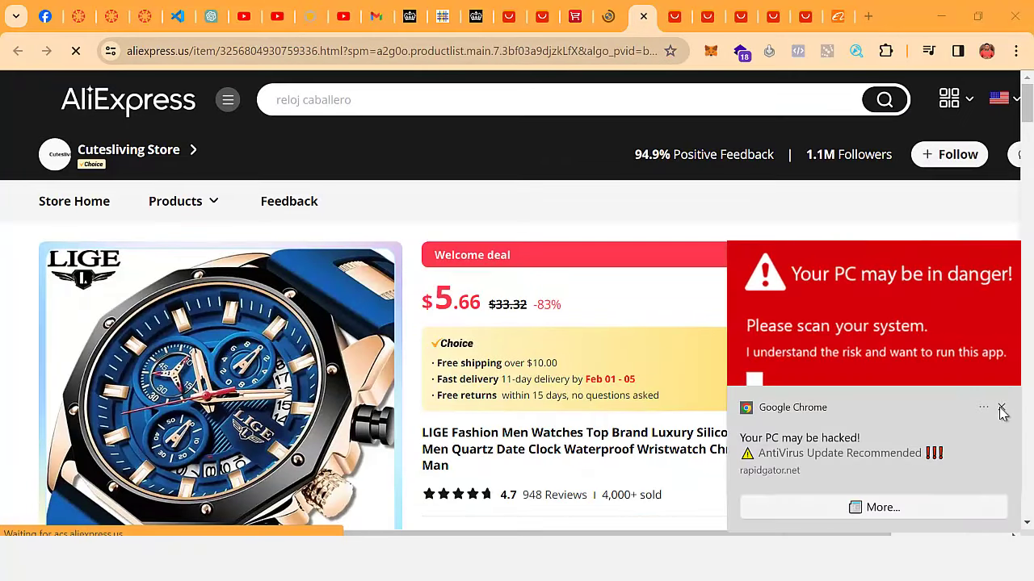
left_click(1002, 409)
left_click(1001, 410)
scroll(605, 418, "down", 4)
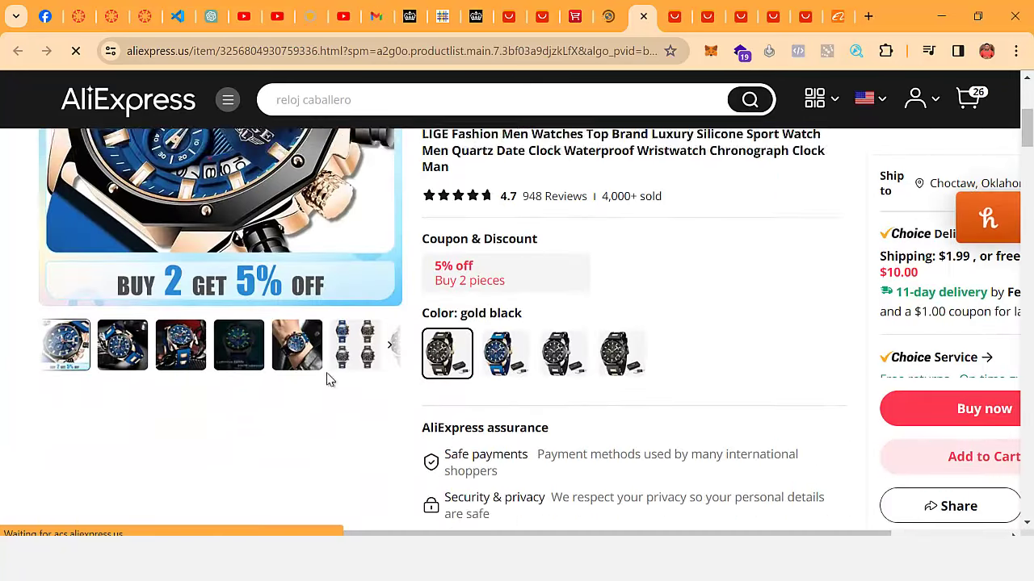
scroll(463, 331, "down", 3)
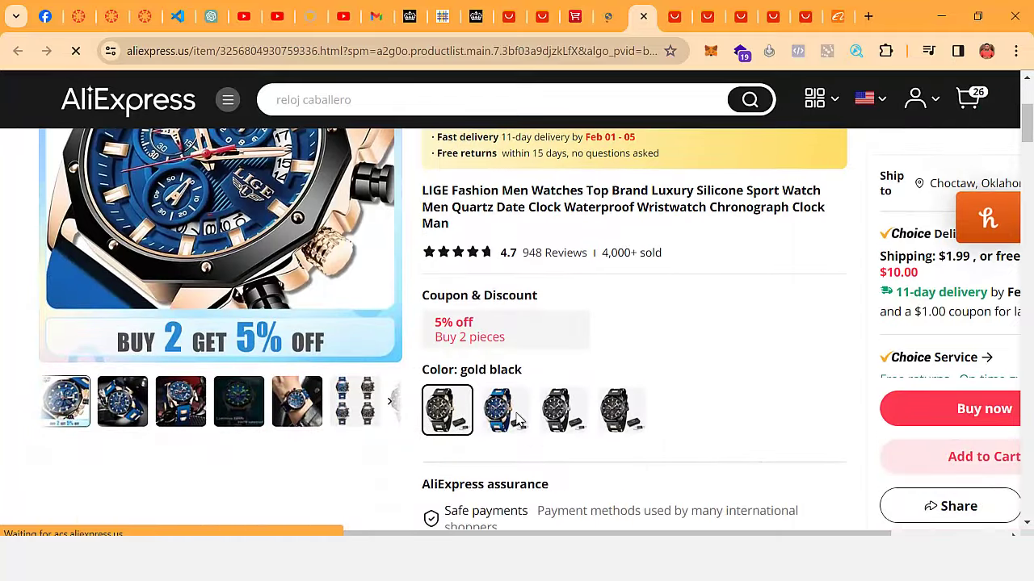
scroll(517, 420, "up", 2)
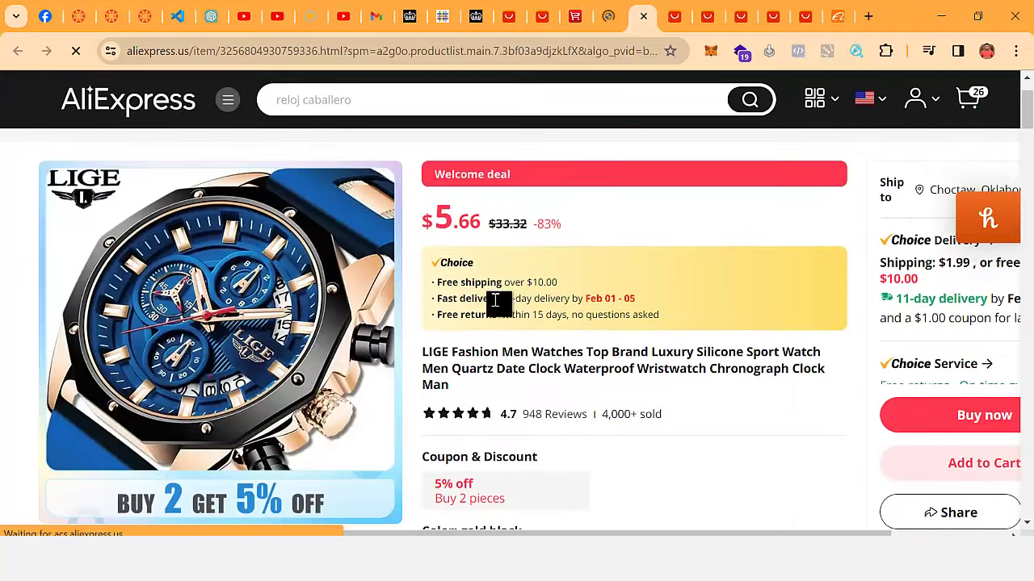
scroll(494, 298, "down", 4)
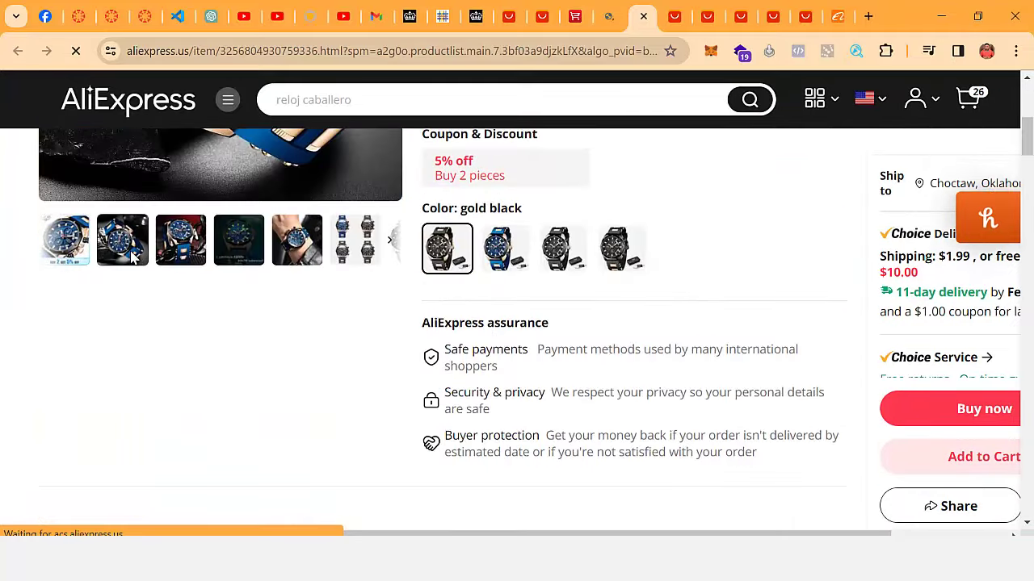
scroll(133, 257, "up", 3)
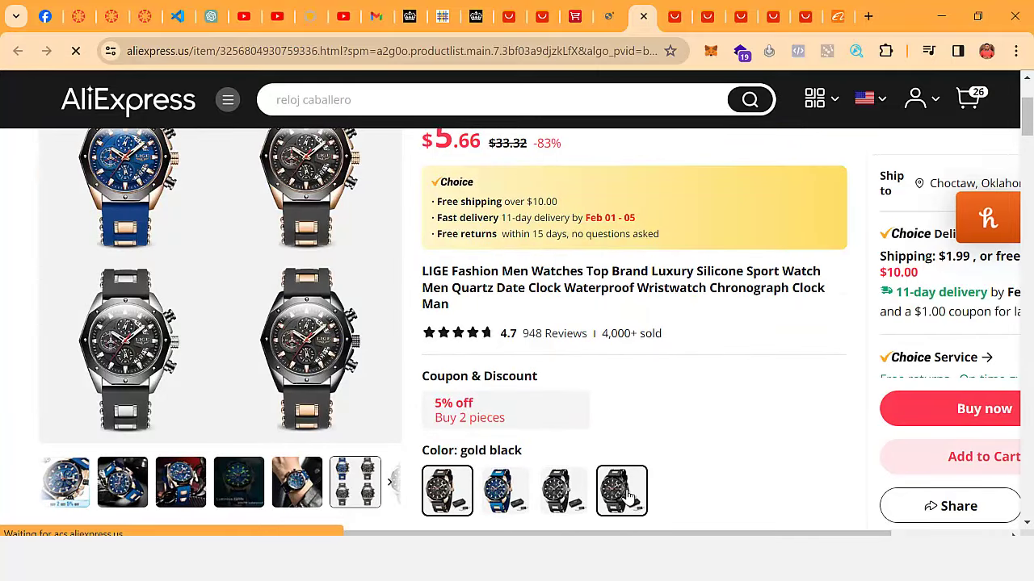
Step: Select the black rose gold colour and highlight the resulting $5.42 price
left_click(628, 495)
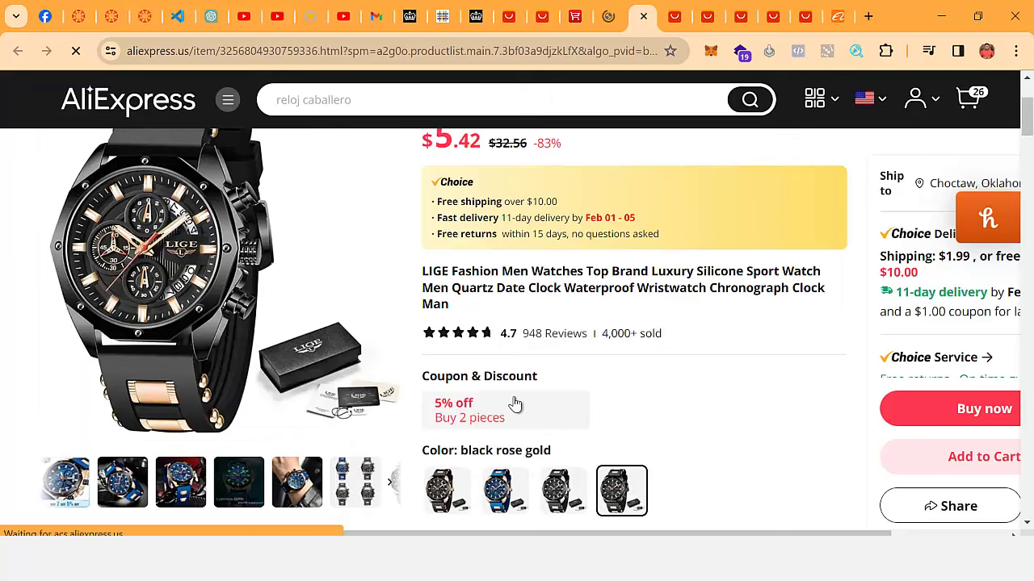
scroll(484, 384, "up", 2)
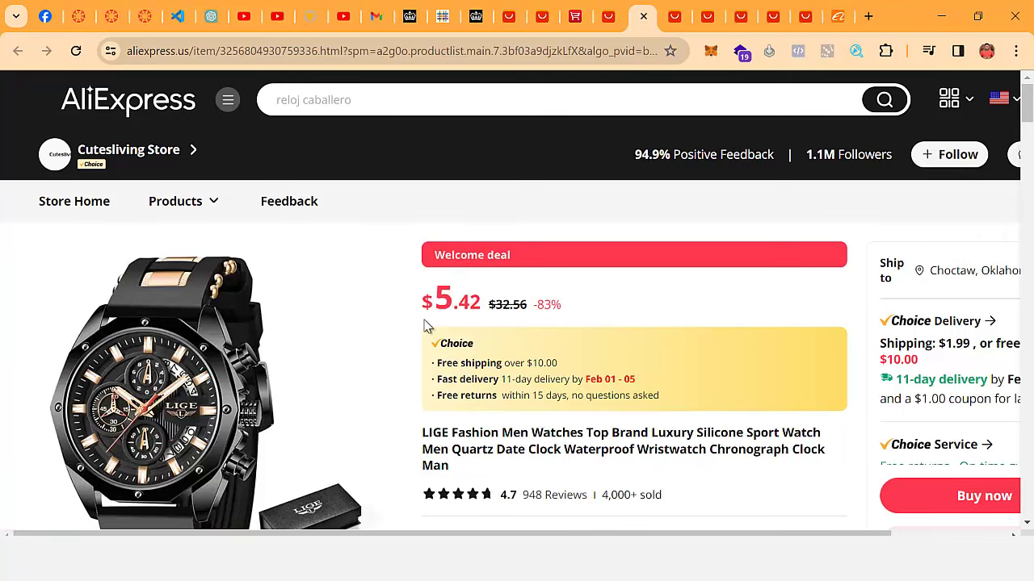
double_click(457, 298)
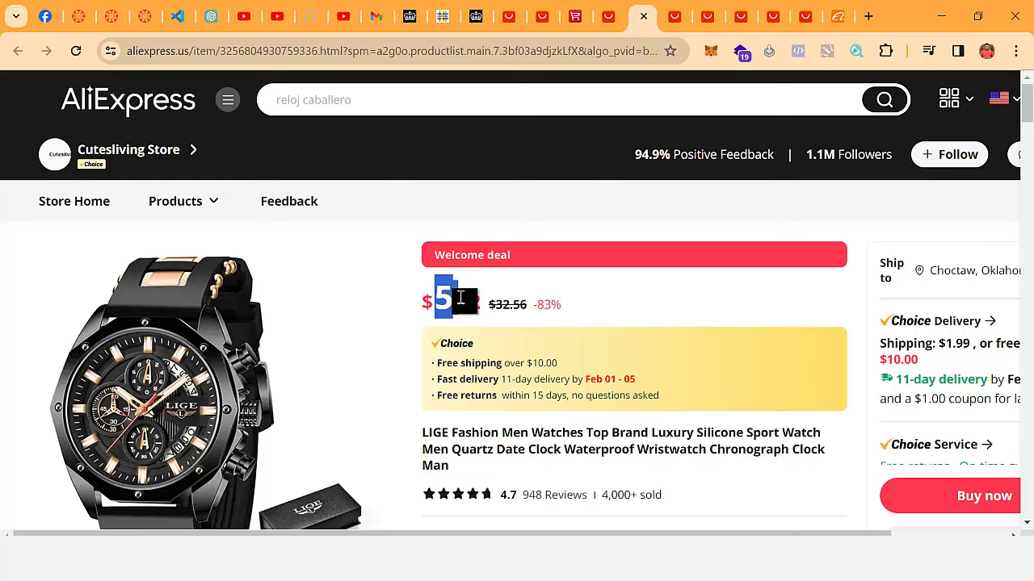
scroll(517, 379, "down", 2)
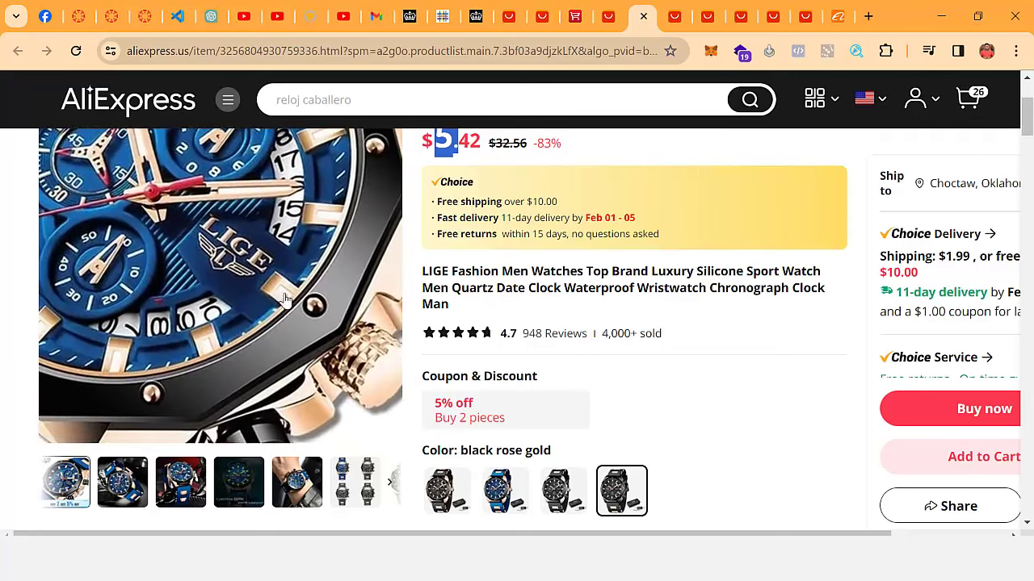
scroll(387, 342, "down", 1)
scroll(404, 353, "up", 3)
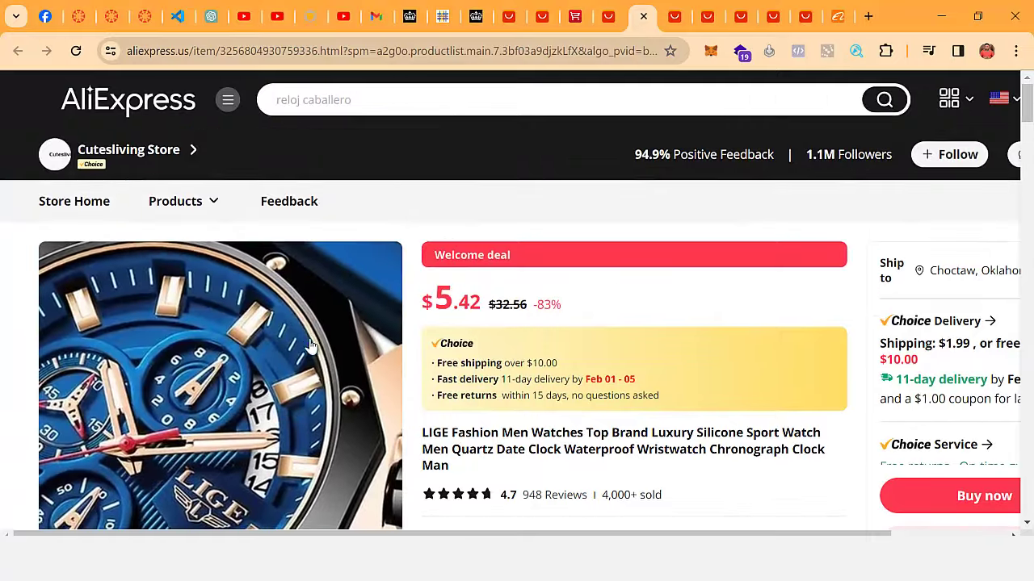
scroll(552, 368, "down", 5)
scroll(552, 368, "down", 10)
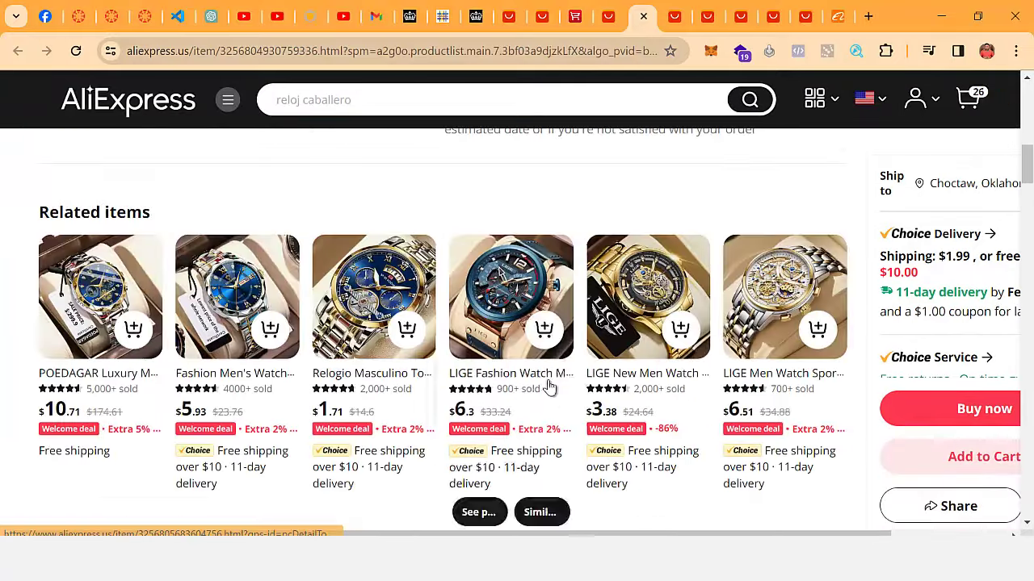
scroll(549, 387, "up", 2)
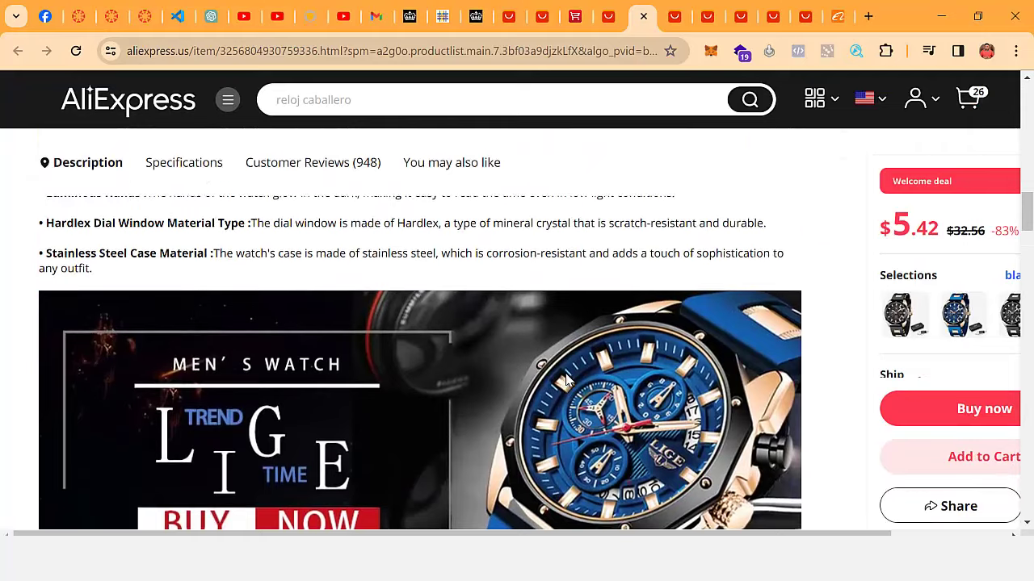
scroll(565, 372, "down", 2)
scroll(572, 363, "up", 1)
scroll(573, 363, "down", 2)
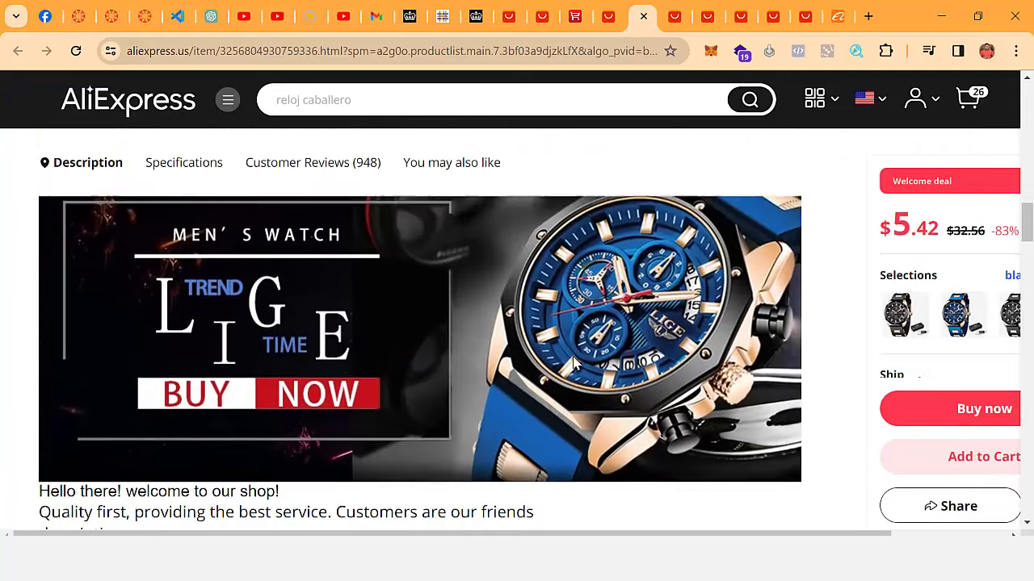
scroll(517, 365, "up", 1)
scroll(654, 343, "down", 15)
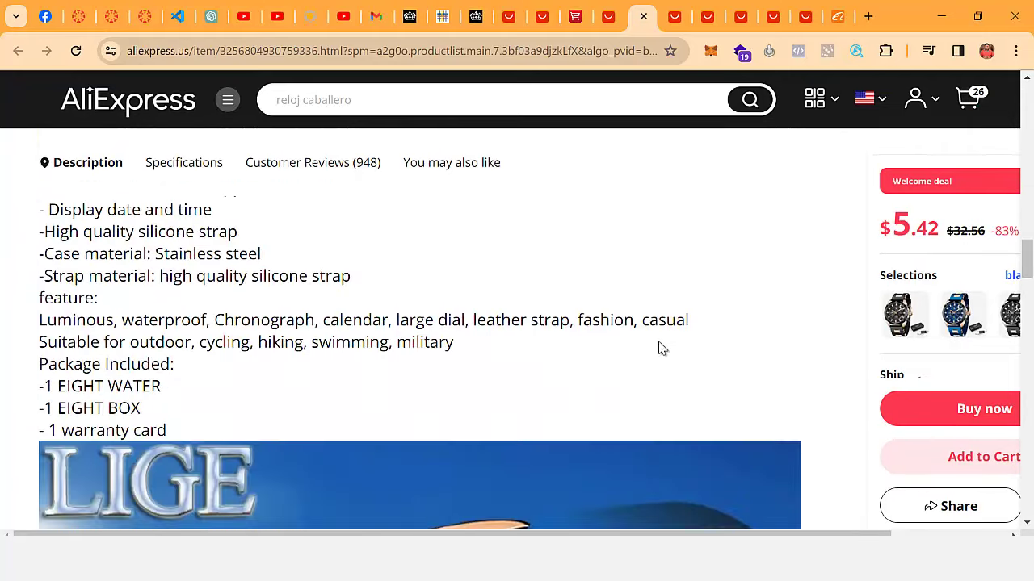
scroll(642, 354, "down", 3)
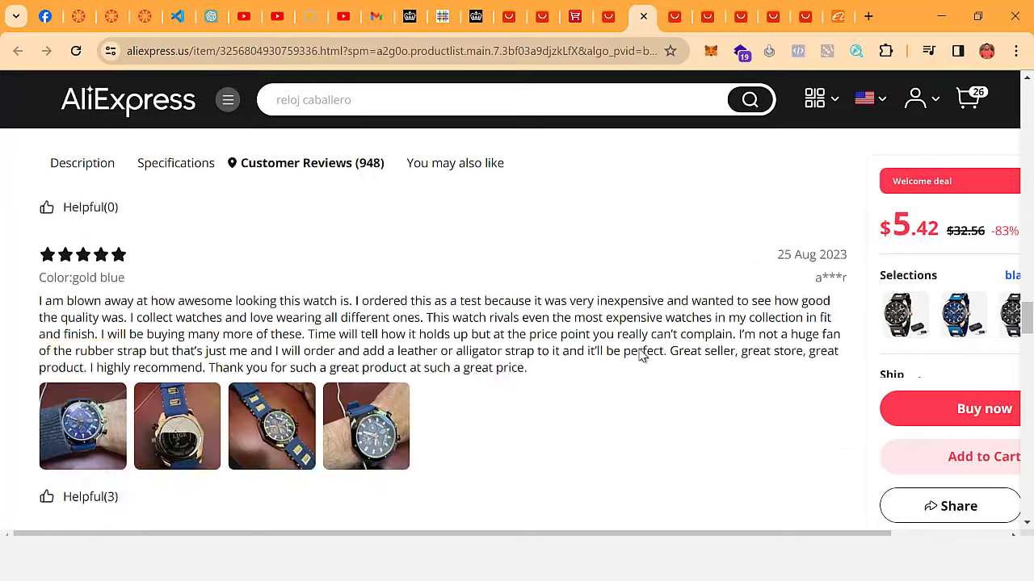
scroll(623, 357, "up", 9)
scroll(556, 363, "down", 3)
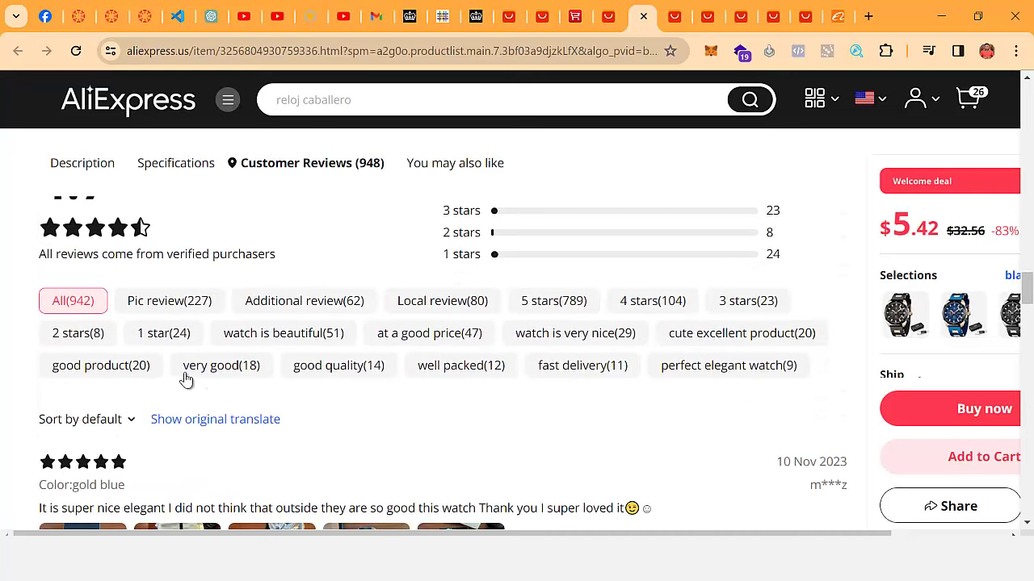
scroll(184, 373, "up", 3)
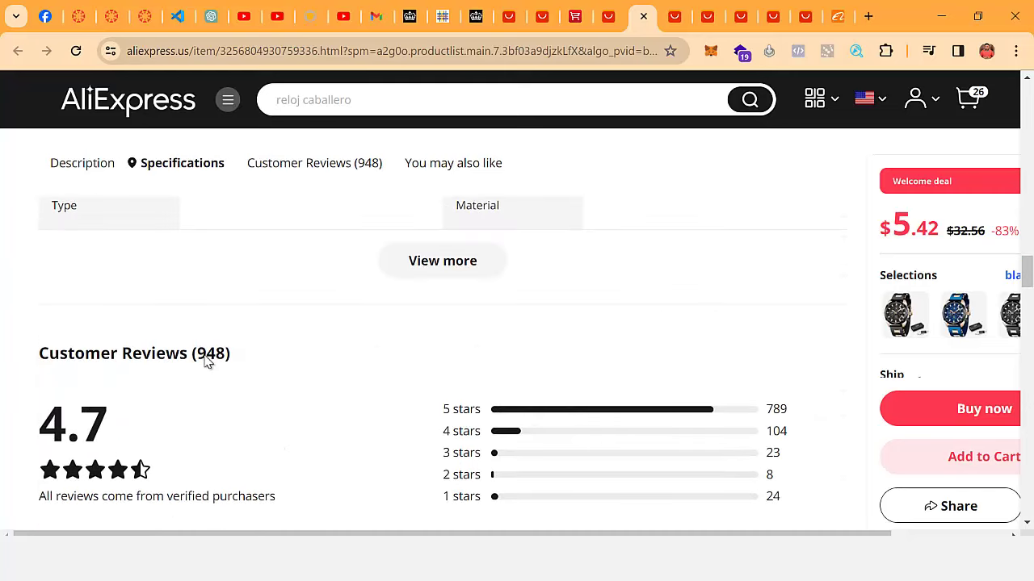
left_click_drag(197, 360, 228, 361)
scroll(226, 364, "down", 3)
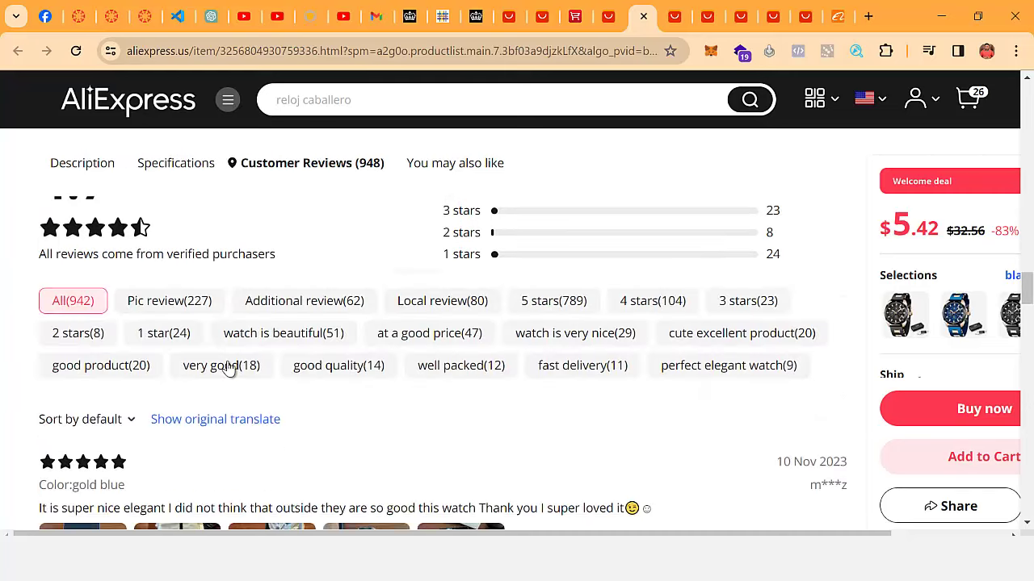
scroll(228, 364, "up", 2)
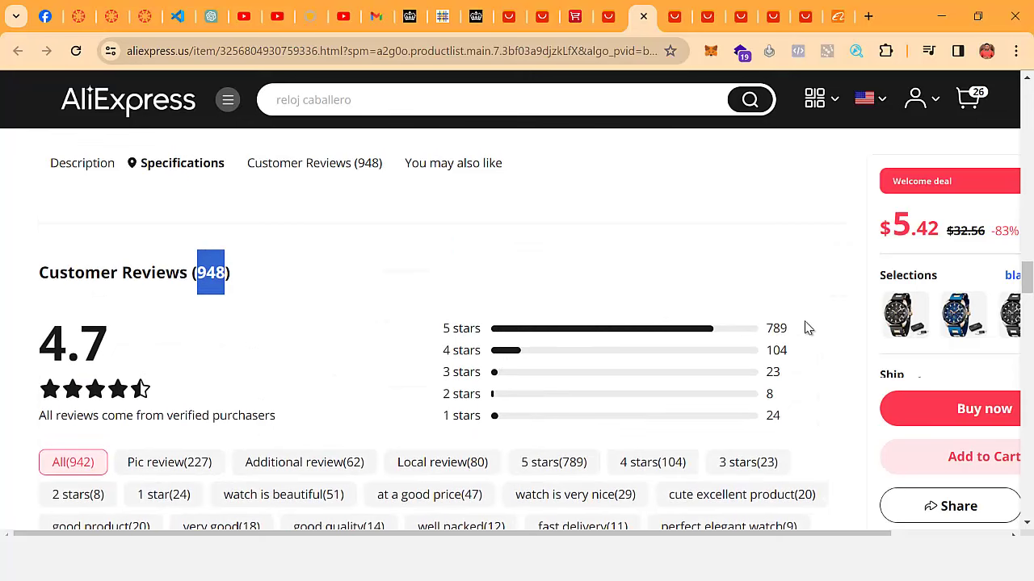
scroll(417, 374, "down", 7)
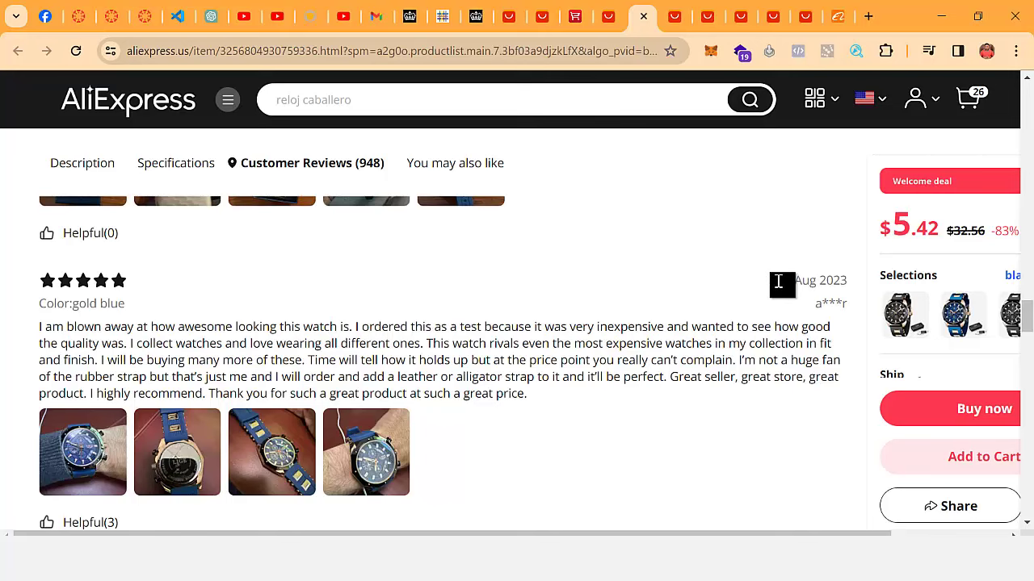
left_click_drag(778, 282, 840, 280)
scroll(398, 358, "down", 1)
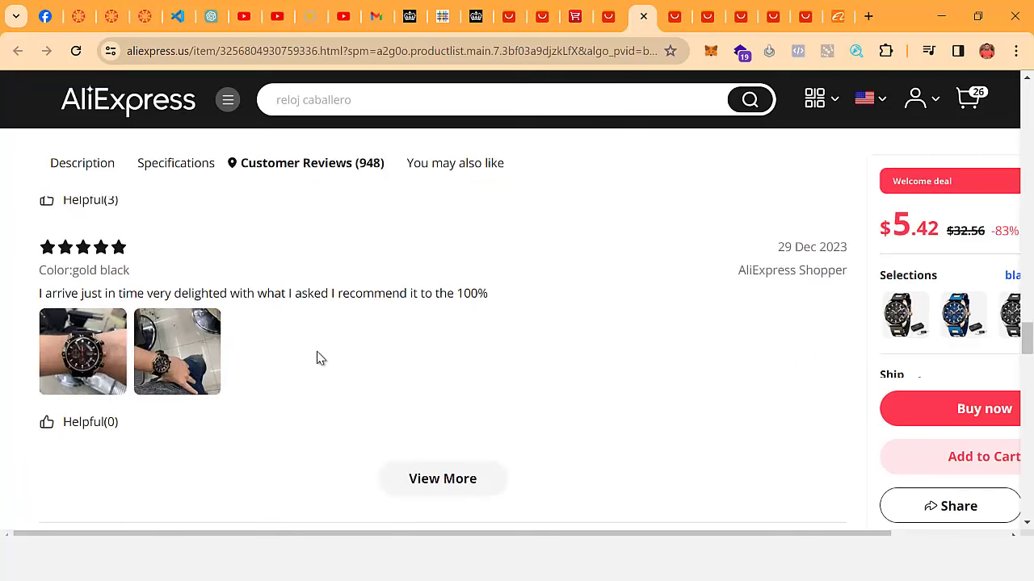
scroll(318, 358, "up", 15)
scroll(340, 271, "up", 10)
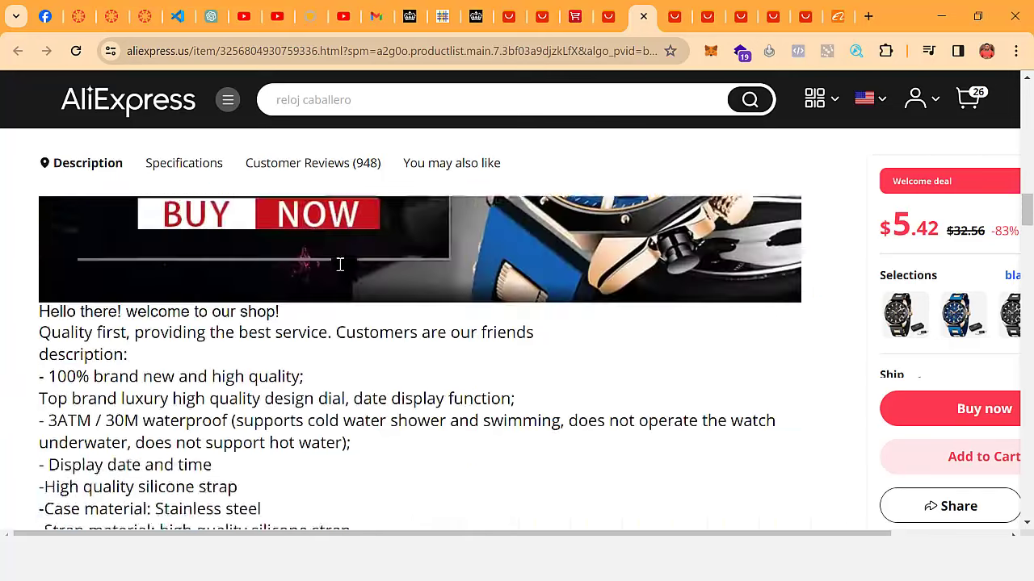
scroll(331, 323, "up", 10)
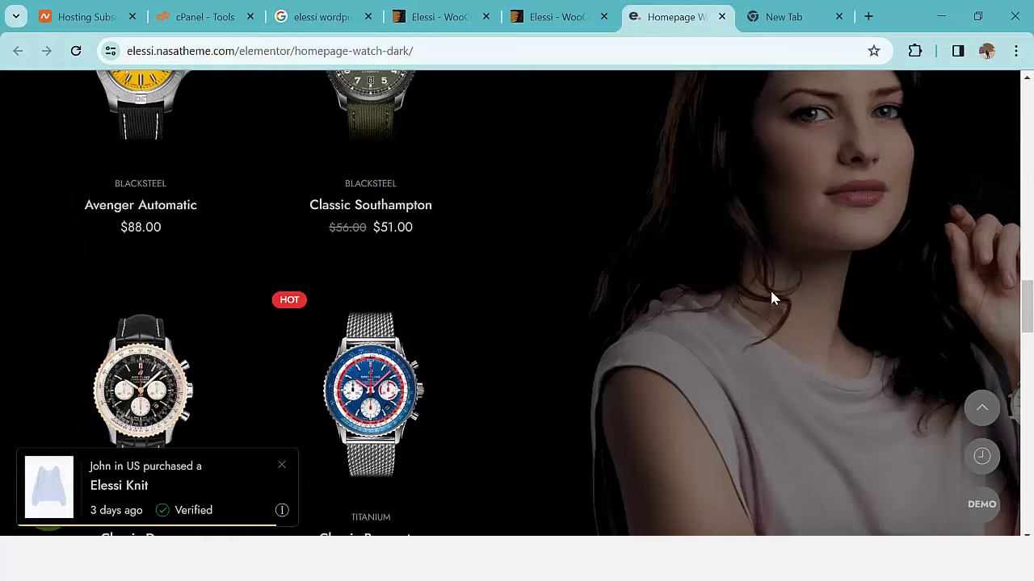
Step: Scroll back to the top of the Elessi watch demo, then return to the cPanel - Tools tab
scroll(696, 279, "up", 8)
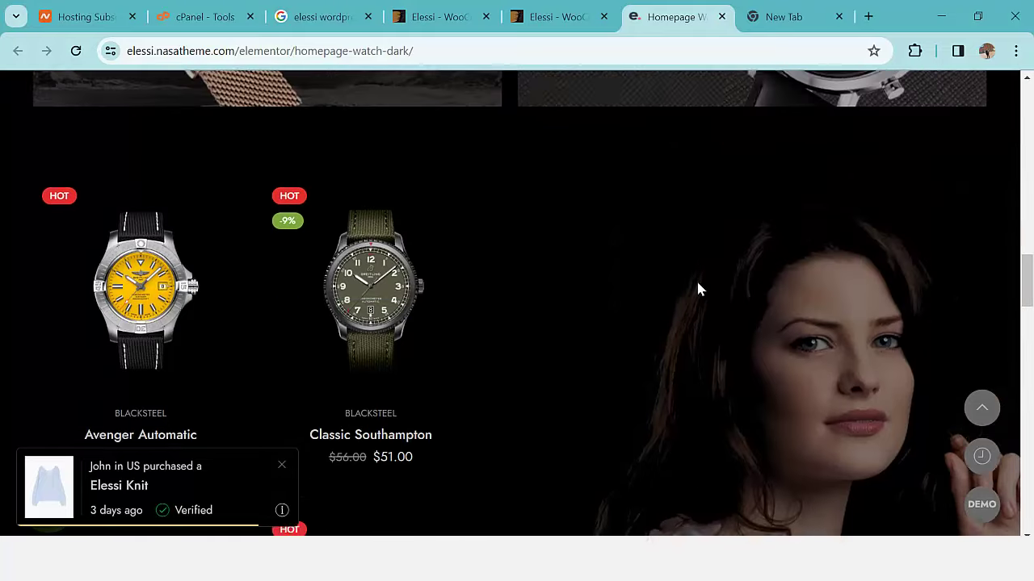
scroll(705, 288, "up", 10)
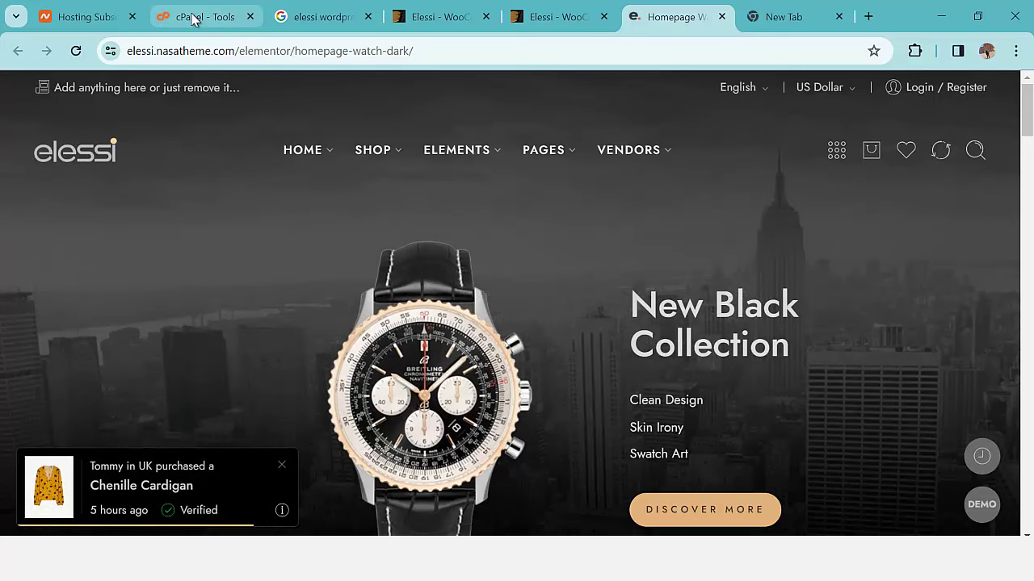
left_click(194, 16)
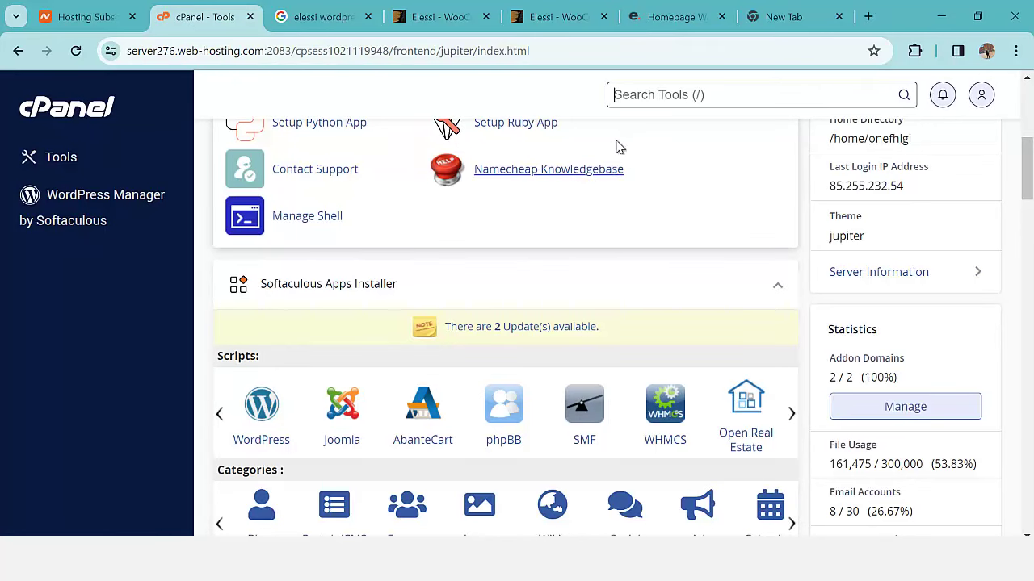
Step: Find Softaculous Apps Installer with a 'soft' search and open the WordPress install setup
left_click(657, 94)
type("soft")
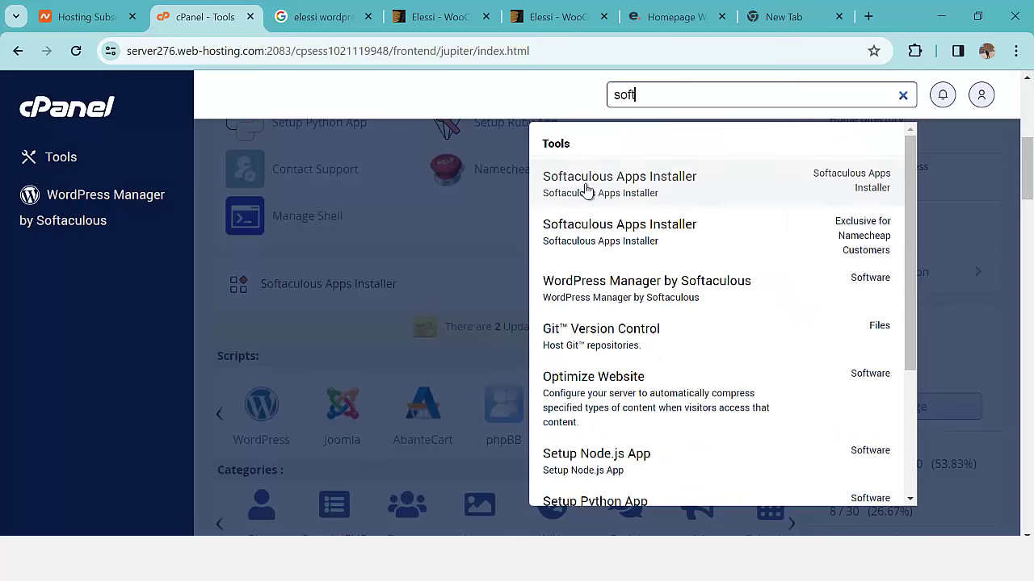
left_click(650, 189)
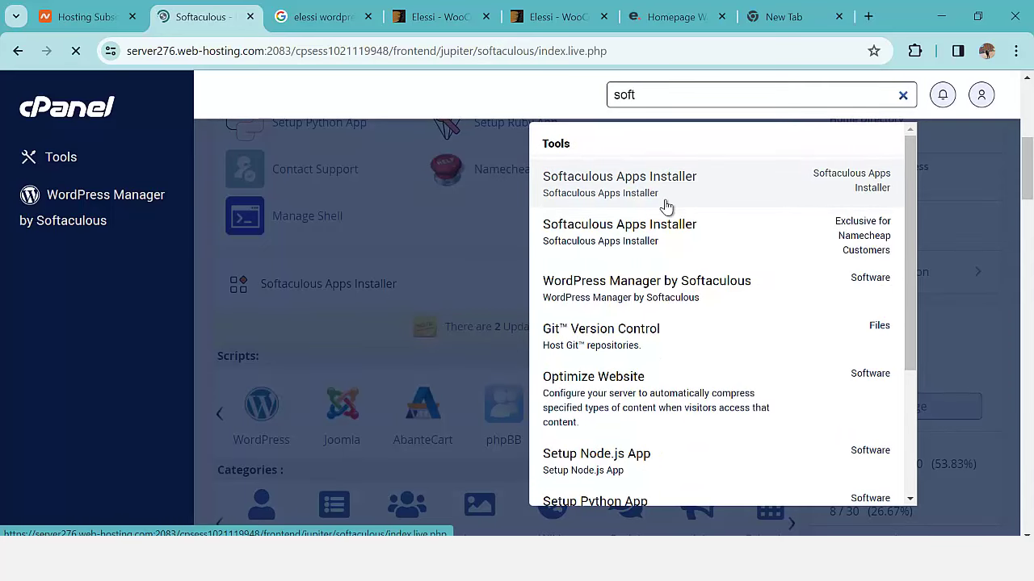
scroll(460, 249, "down", 4)
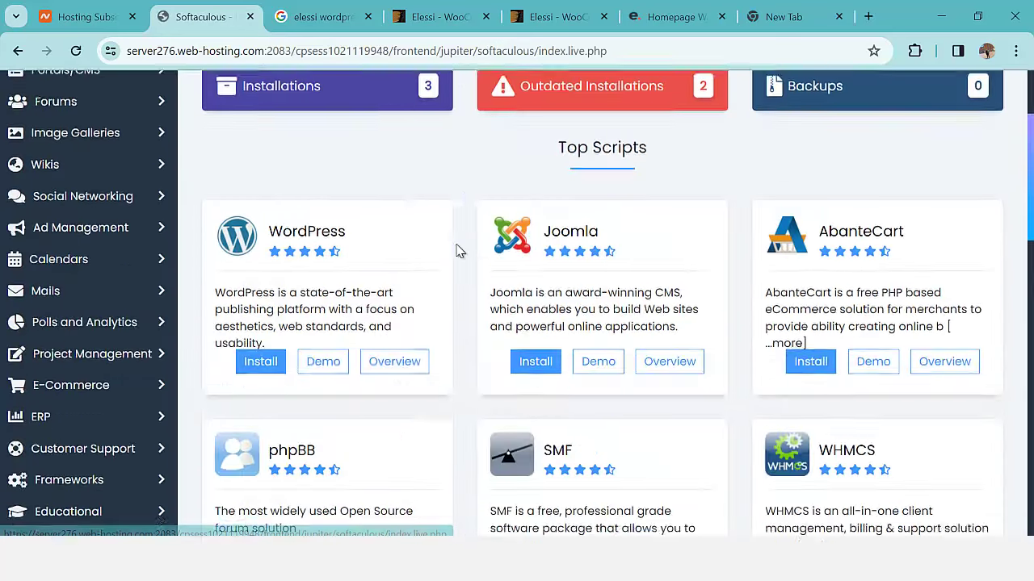
left_click(273, 228)
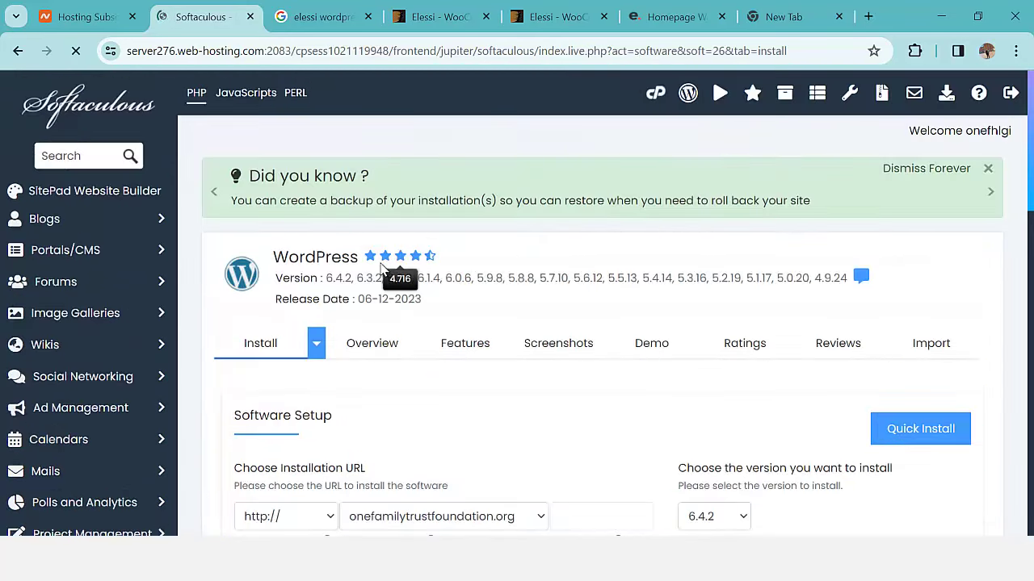
Step: Set the WordPress install directory to 'watch' and start the installation
scroll(383, 270, "down", 3)
scroll(382, 270, "down", 1)
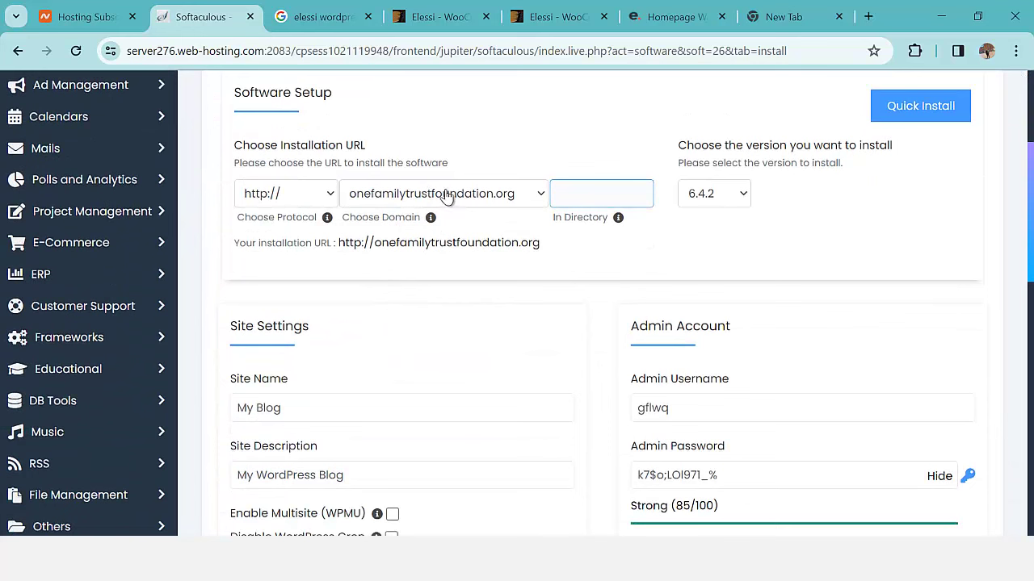
left_click(594, 193)
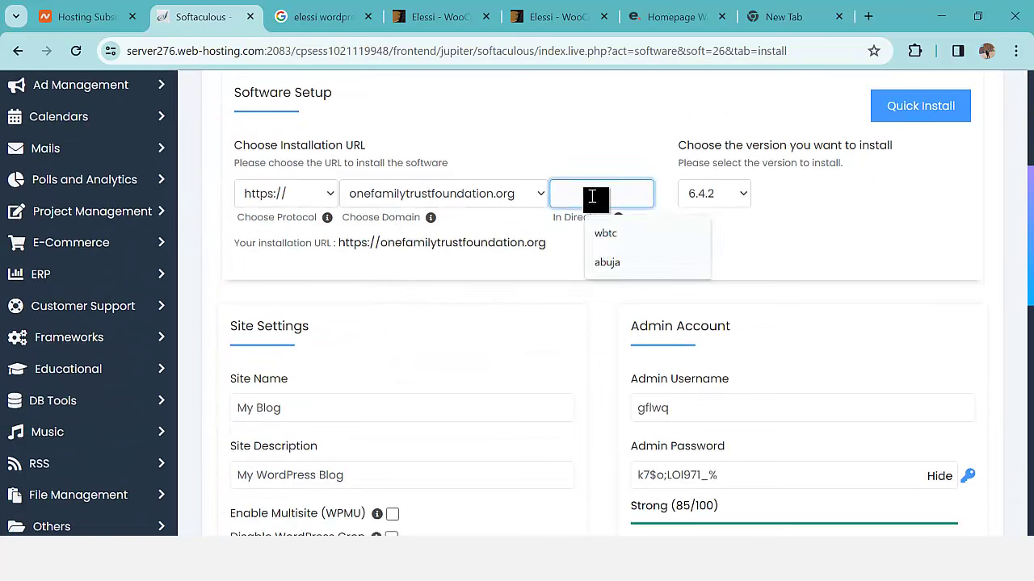
type("watc")
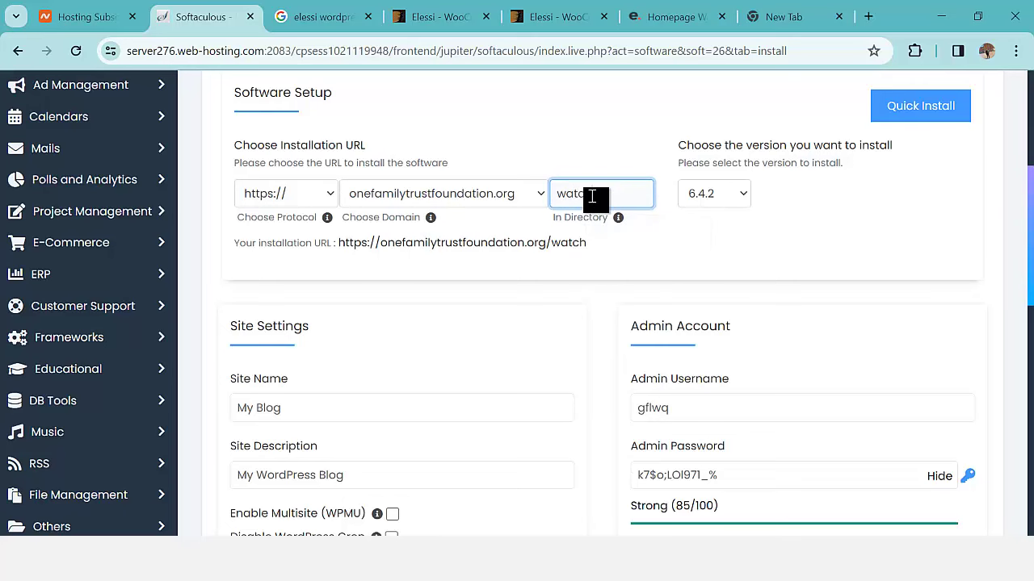
type("h")
scroll(680, 323, "down", 15)
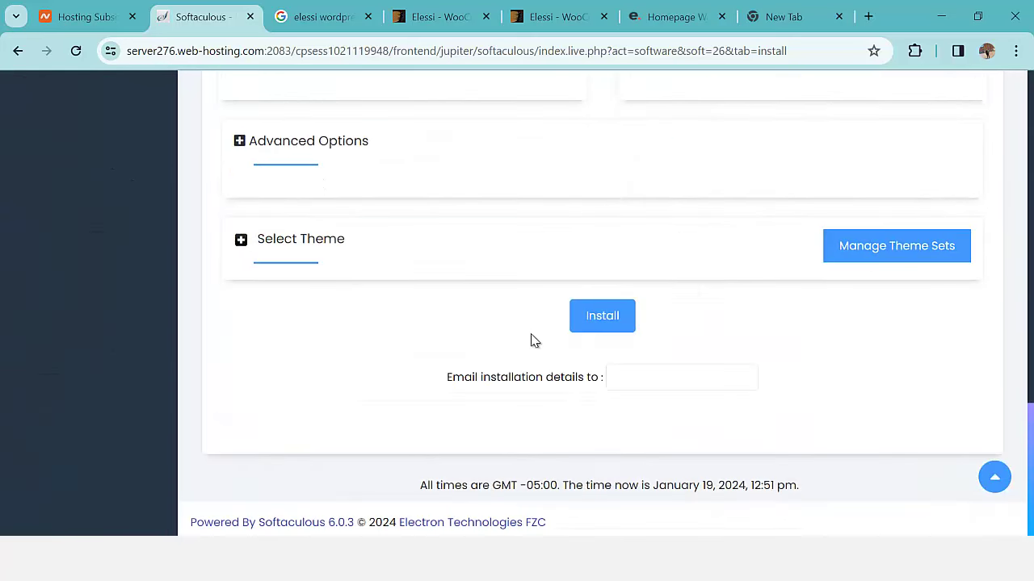
left_click(617, 323)
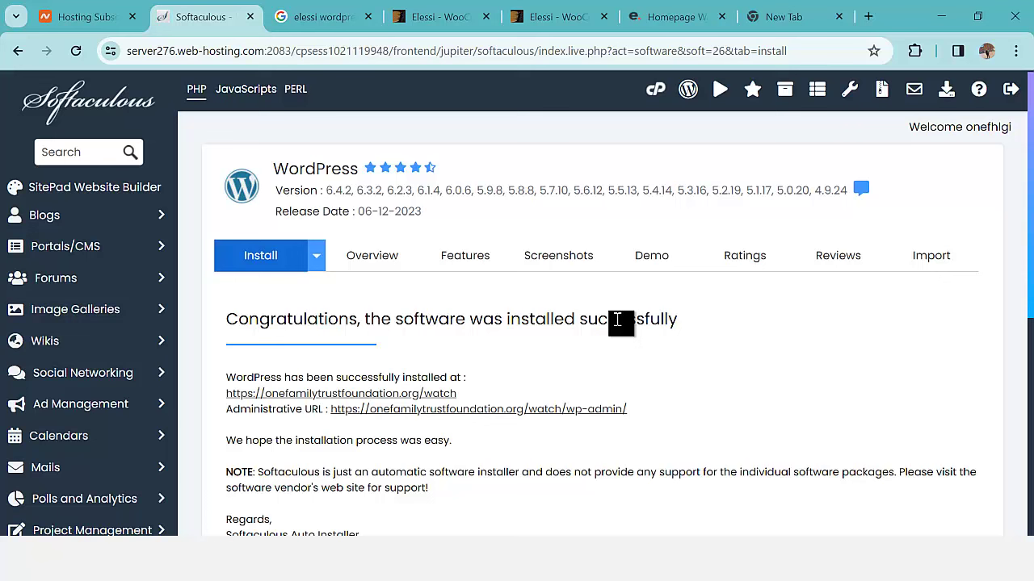
Step: Bring up the link options for the wp-admin Administrative URL on the success page
right_click(463, 416)
Step: Open the wp-admin URL in a new tab and go to the site's Themes page
left_click(490, 207)
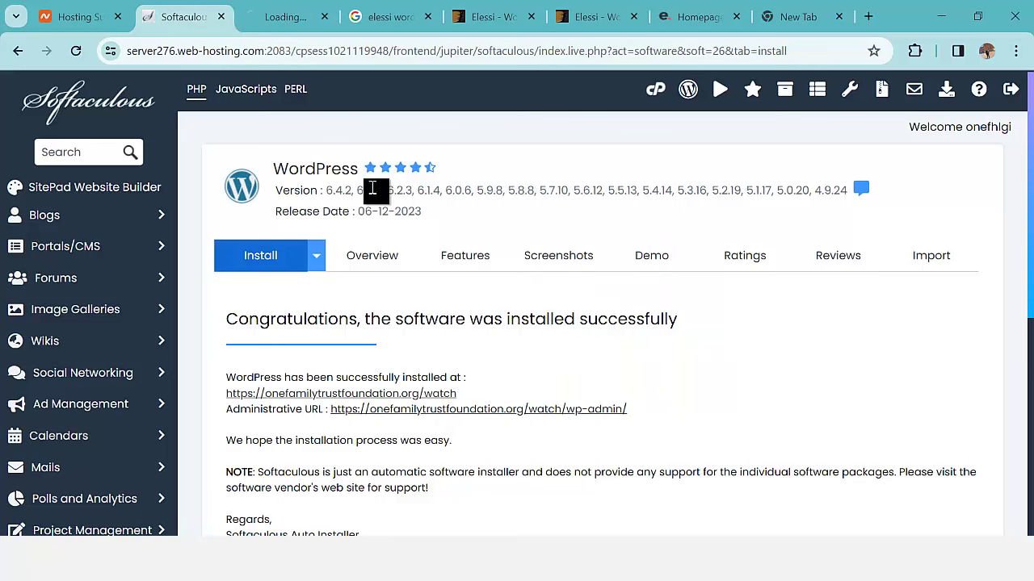
left_click(278, 17)
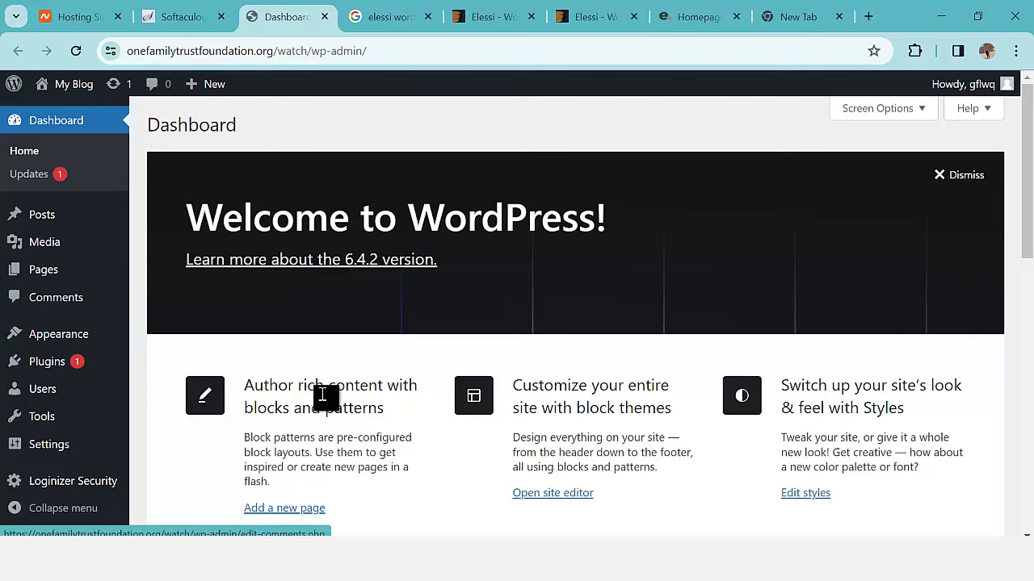
left_click(194, 336)
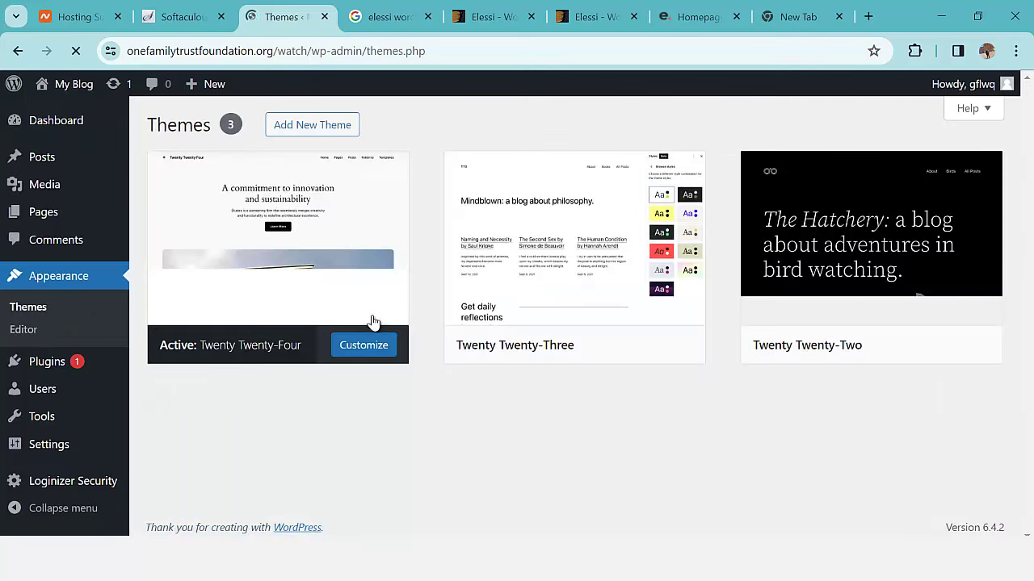
Step: Upload elessi-theme.zip through Add New Theme > Upload Theme and install it
mouse_move(282, 282)
left_click(311, 125)
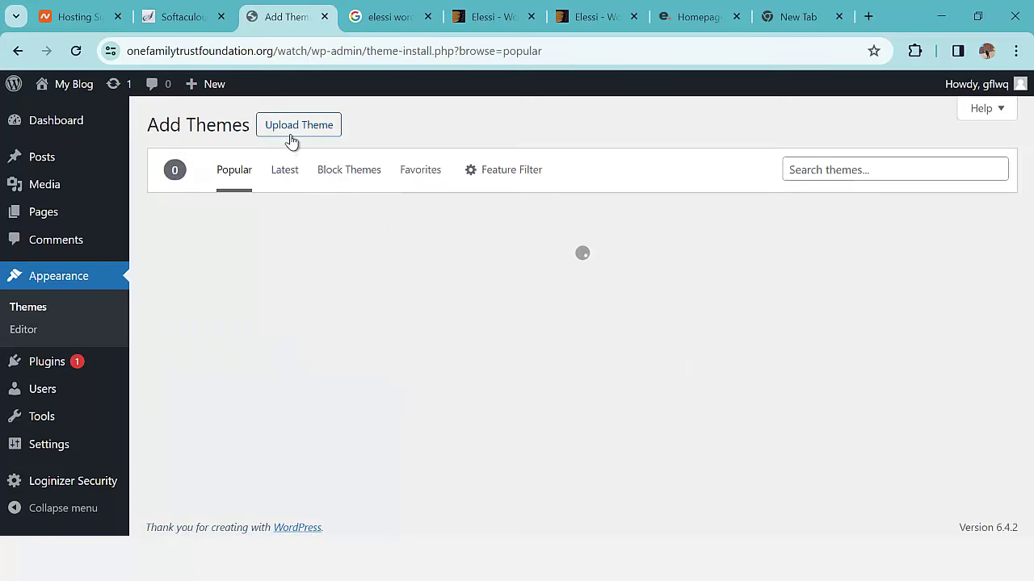
left_click(295, 129)
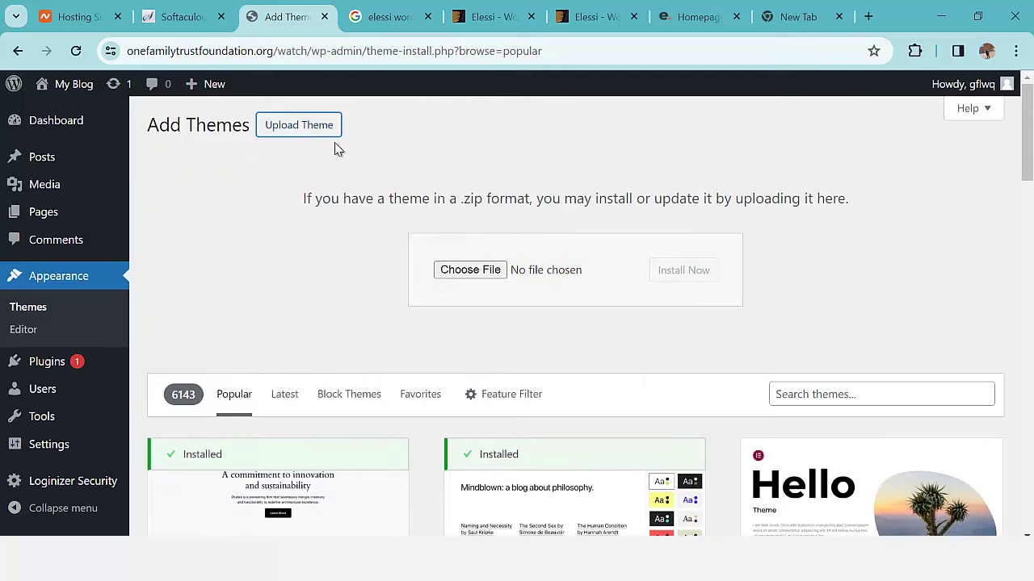
left_click(471, 270)
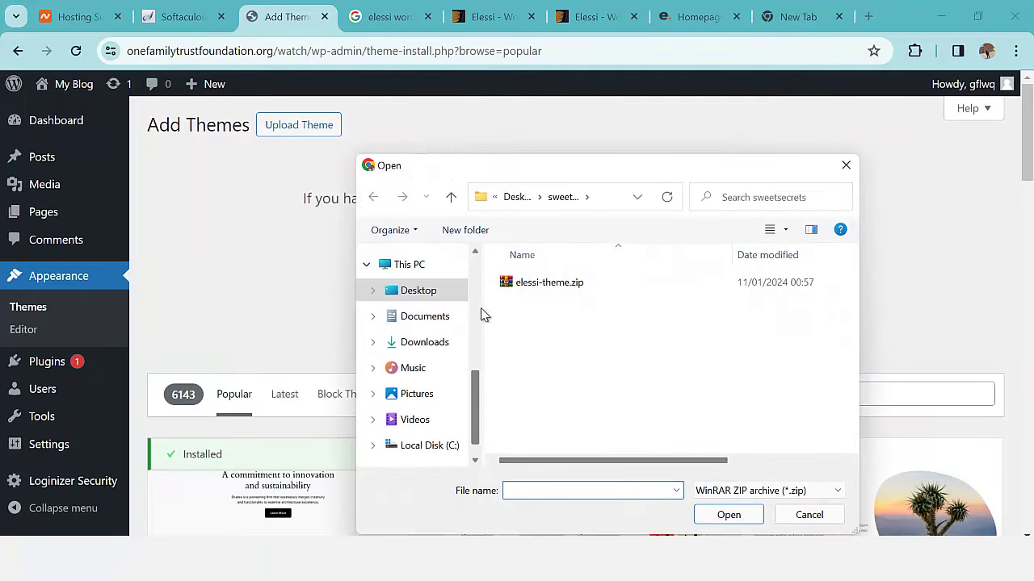
double_click(519, 286)
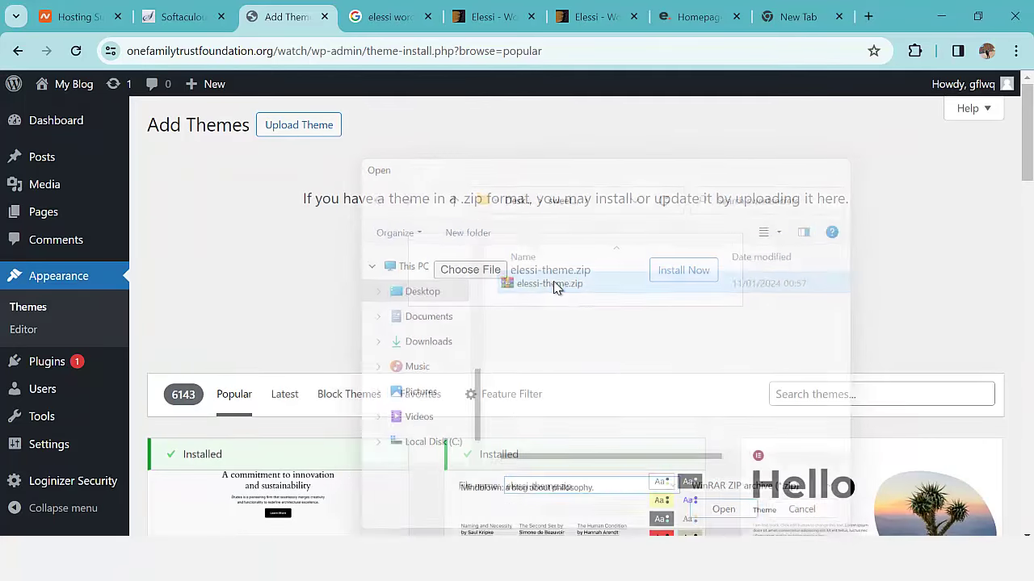
left_click(700, 274)
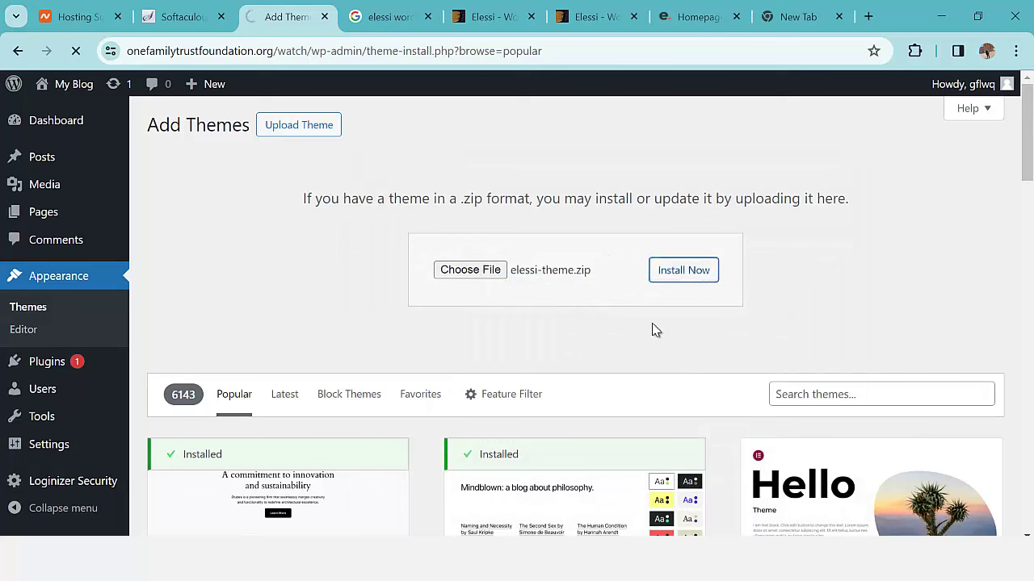
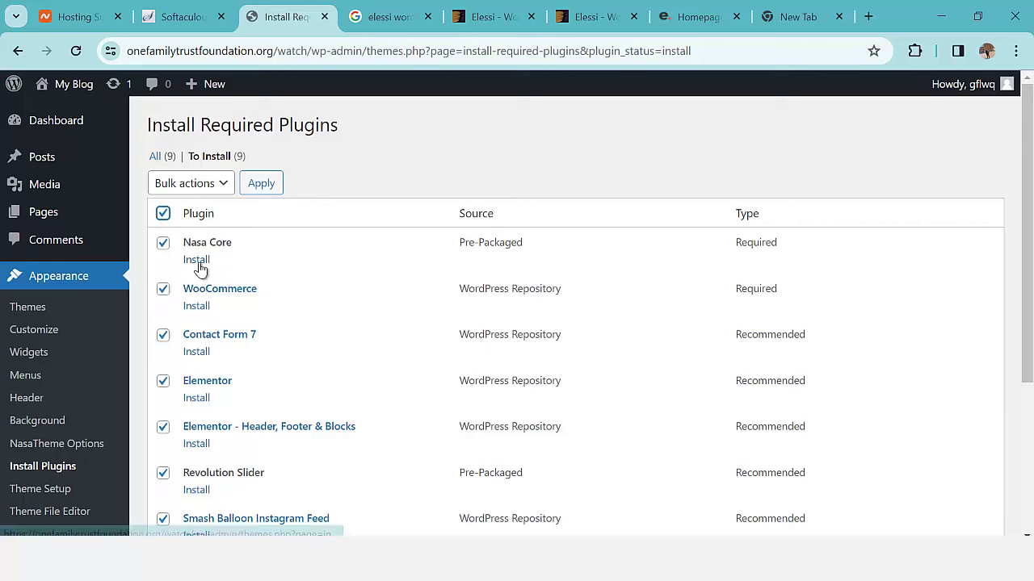
Step: Install Nasa Core, Contact Form 7 5.8.6 and Elementor 3.18.3 from the required plugins list
left_click(196, 261)
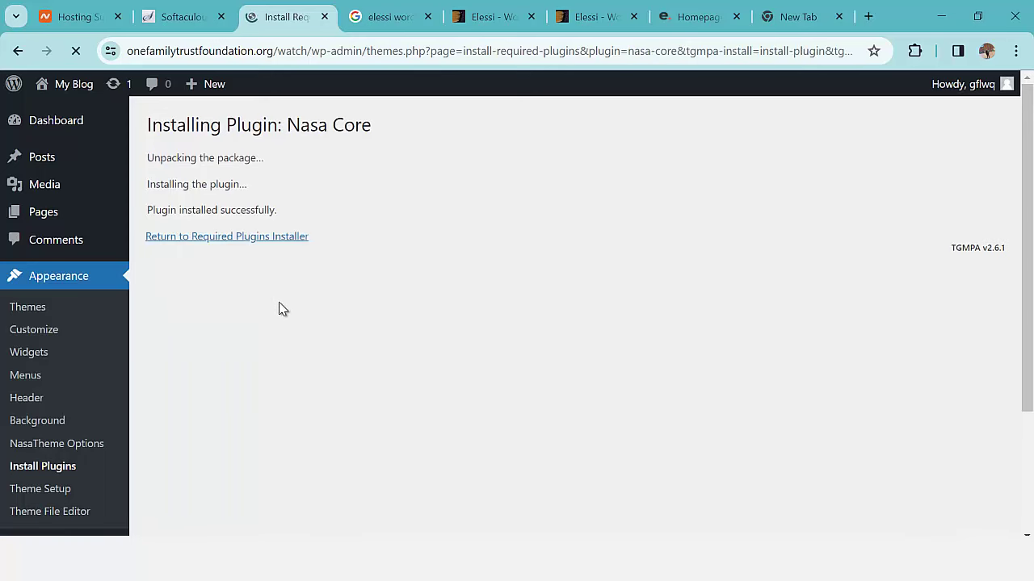
left_click(257, 239)
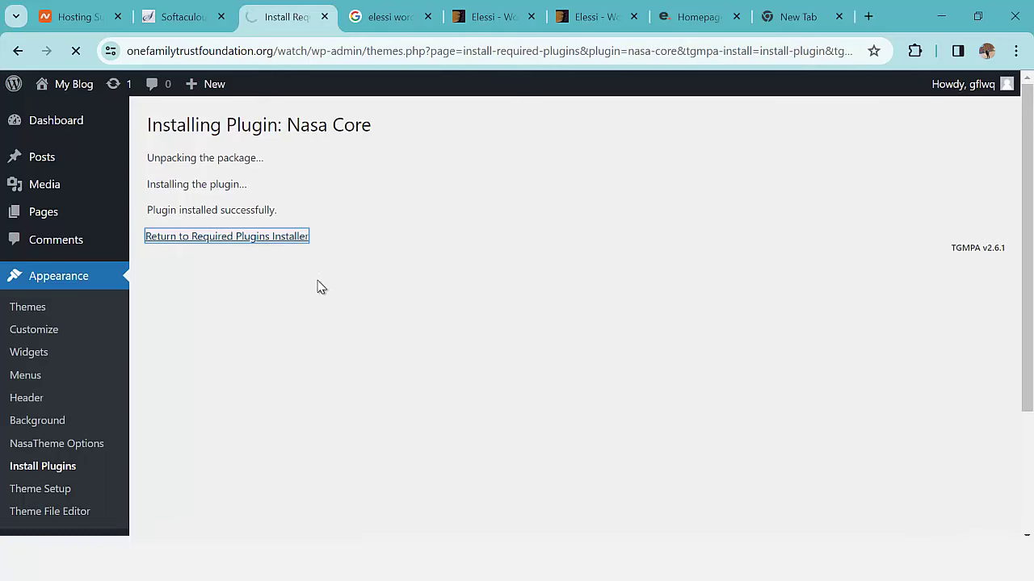
scroll(298, 295, "down", 1)
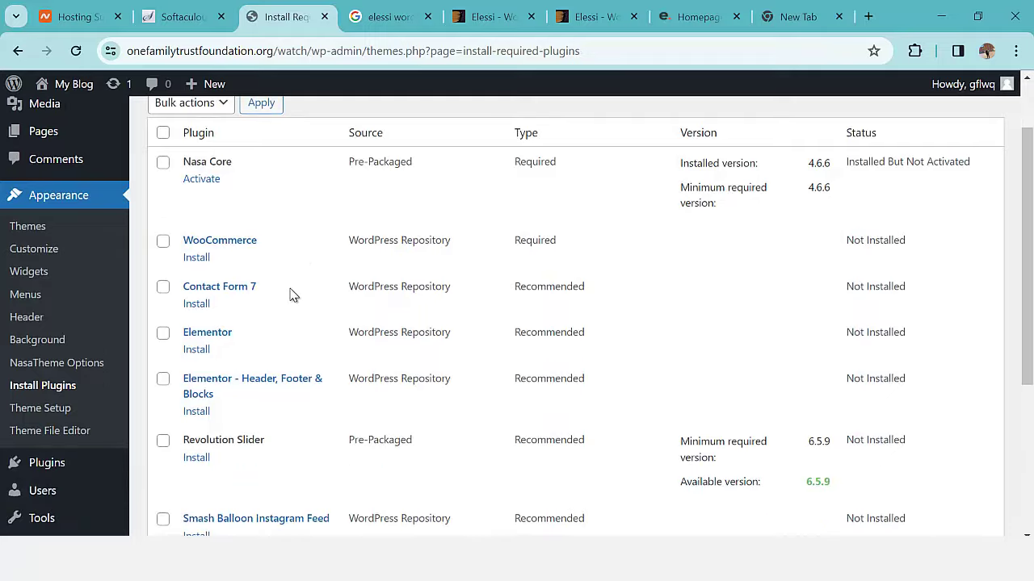
left_click(202, 305)
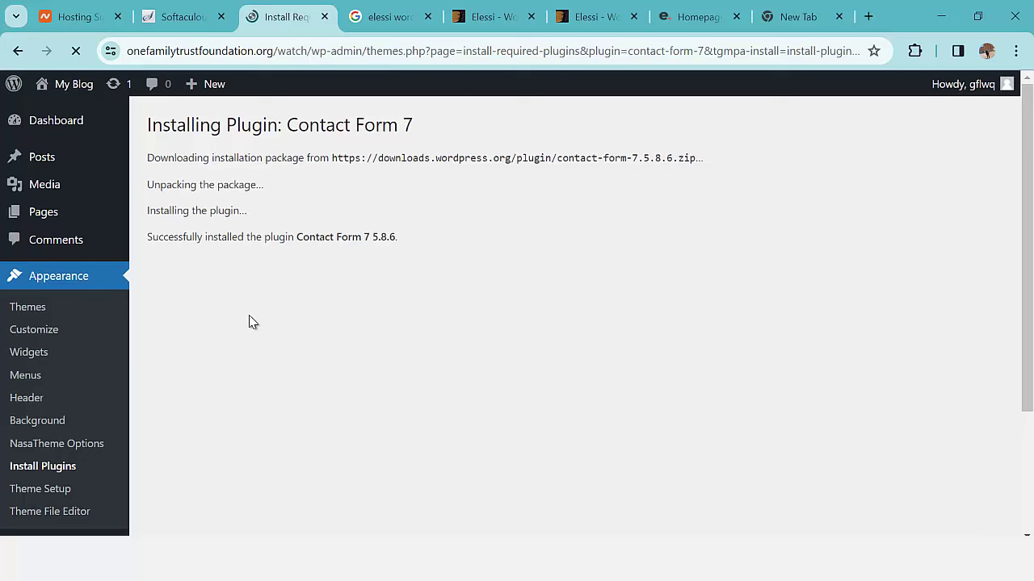
left_click(237, 266)
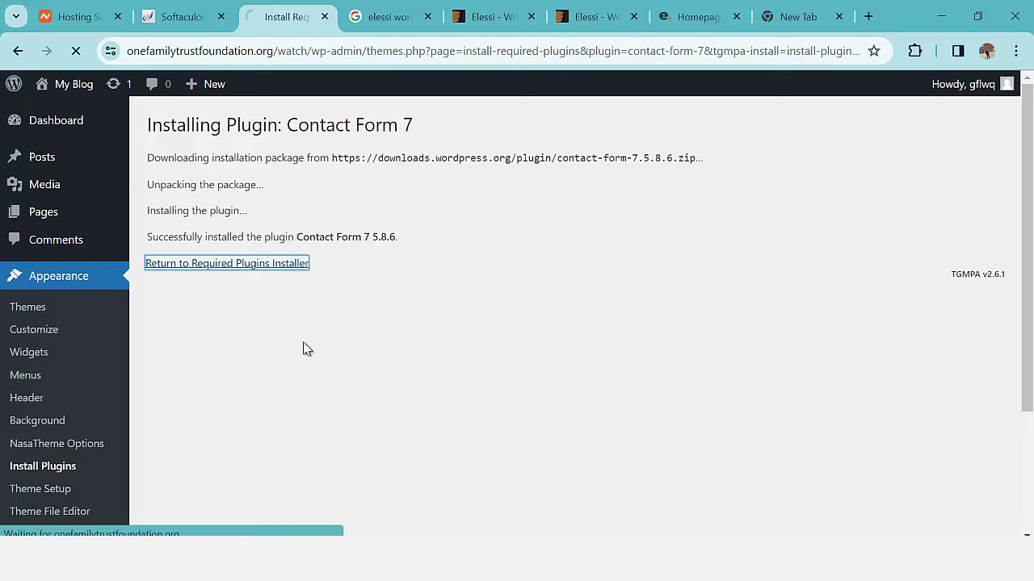
scroll(299, 358, "down", 1)
scroll(295, 353, "down", 2)
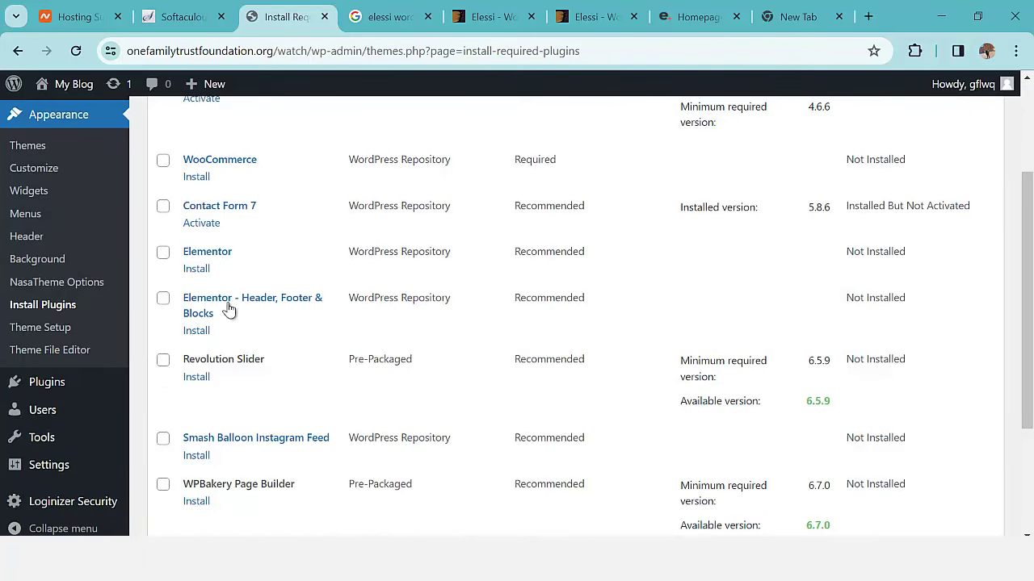
left_click(196, 268)
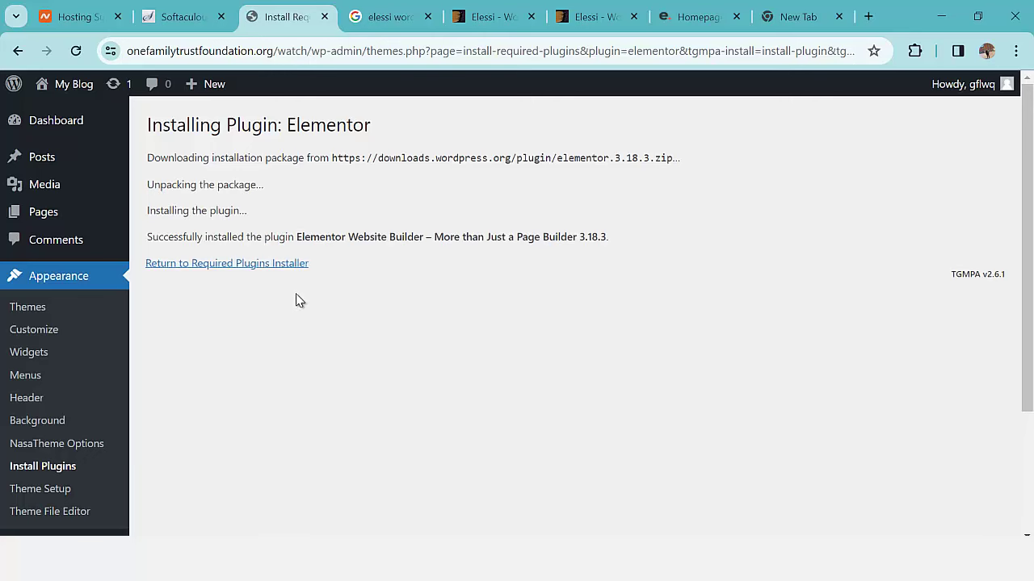
left_click(265, 265)
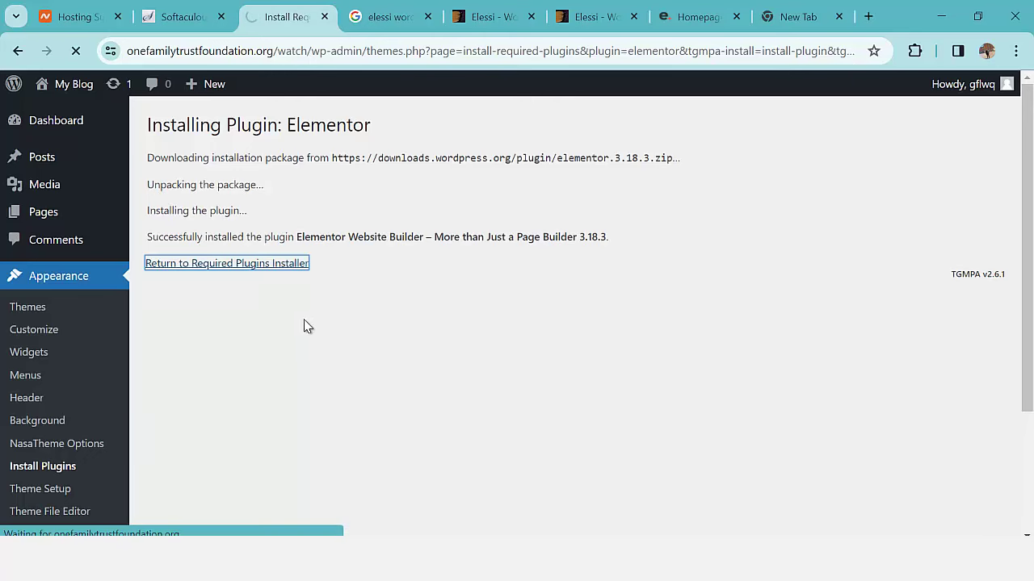
scroll(291, 340, "down", 1)
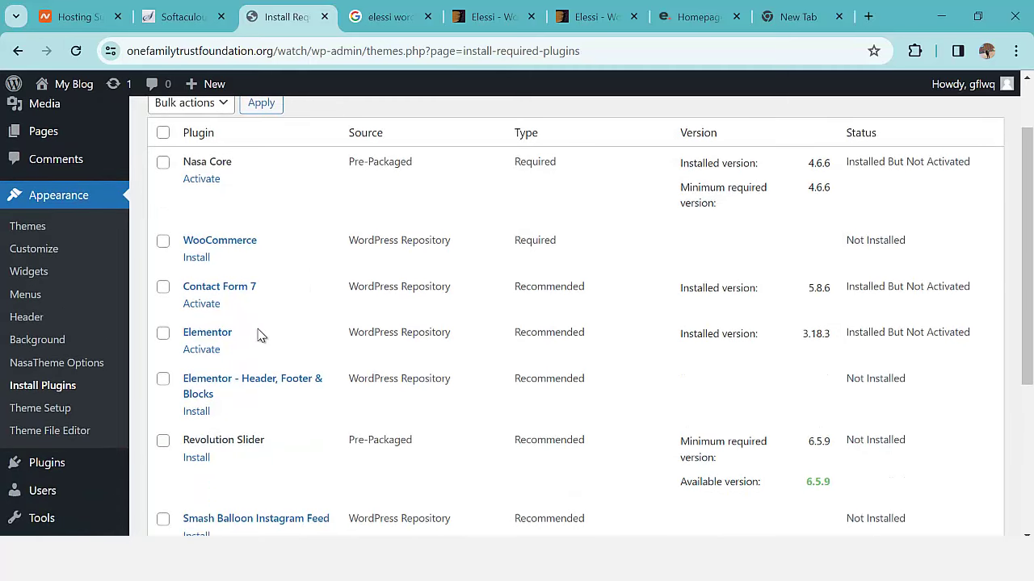
scroll(260, 335, "down", 1)
Step: Install the Revolution Slider and WPBakery Page Builder plugins
left_click(206, 379)
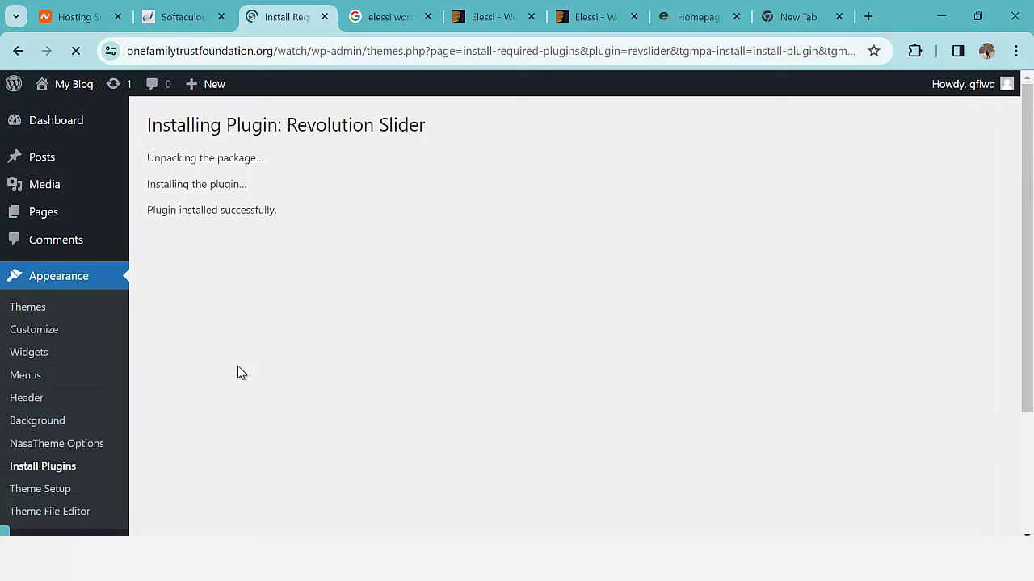
left_click(255, 242)
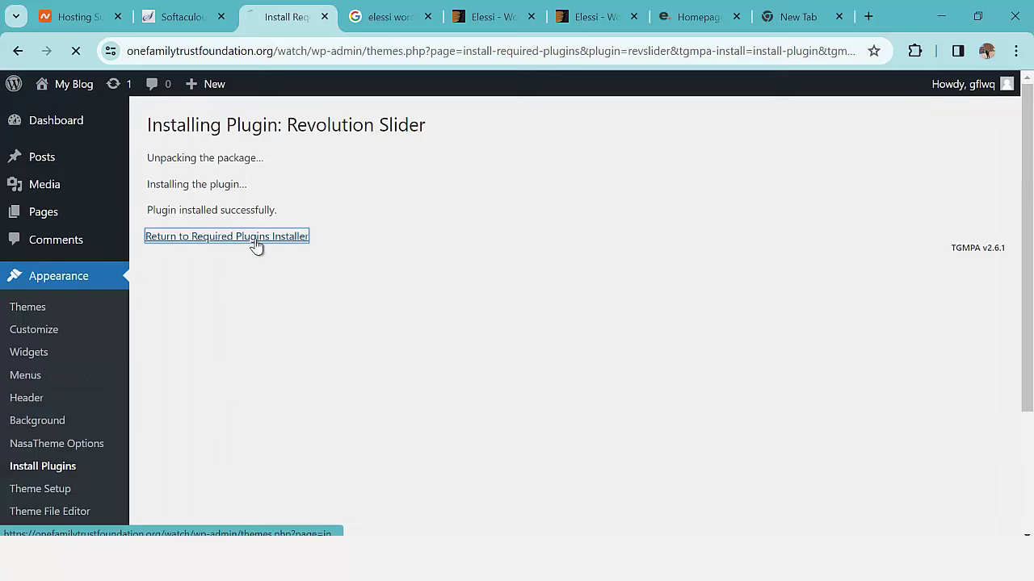
scroll(250, 378, "down", 4)
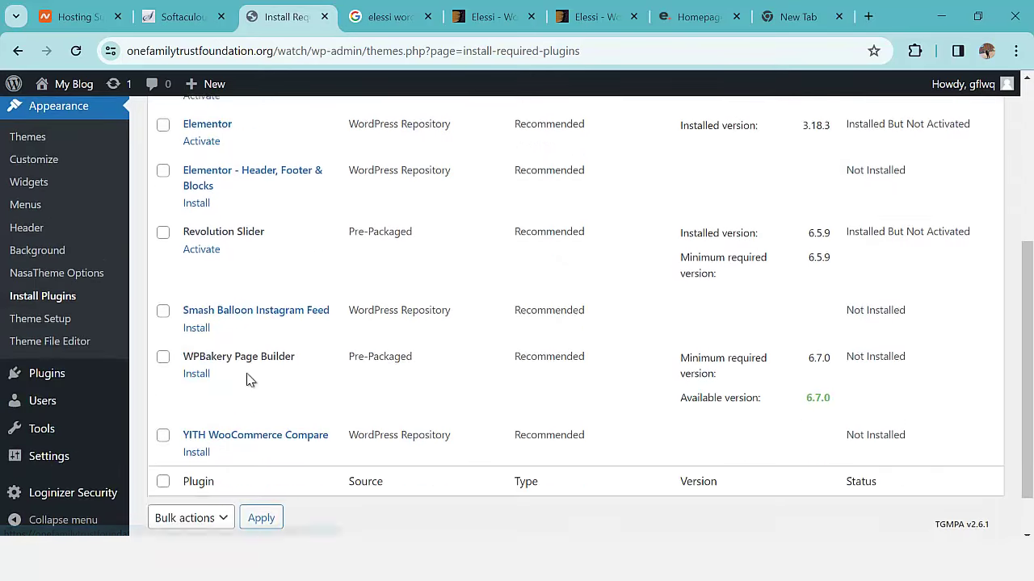
scroll(250, 379, "down", 1)
left_click(202, 340)
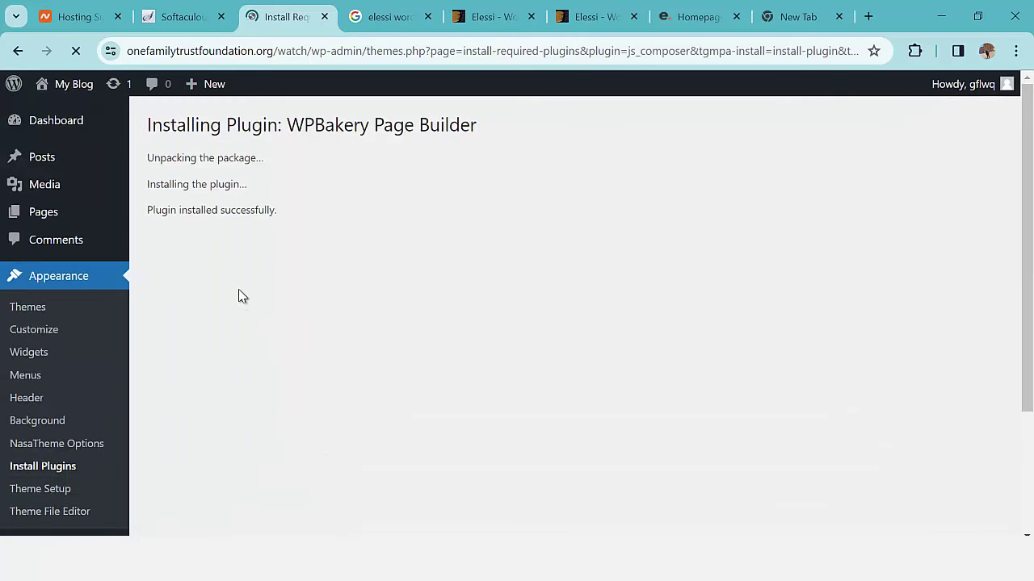
left_click(265, 239)
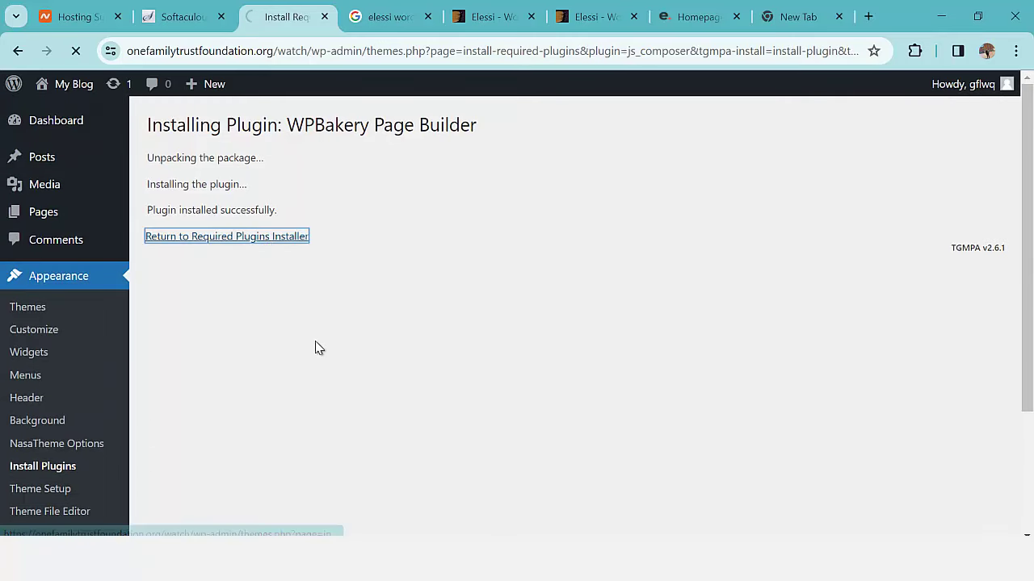
scroll(276, 367, "down", 3)
scroll(276, 367, "down", 1)
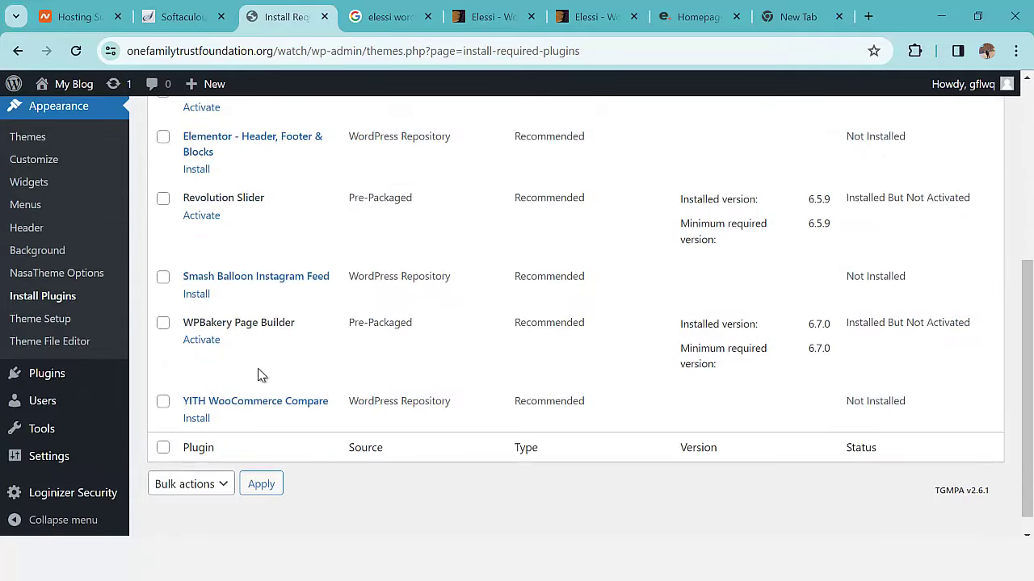
Step: Install the YITH WooCommerce Compare and Elementor - Header, Footer & Blocks plugins
left_click(204, 419)
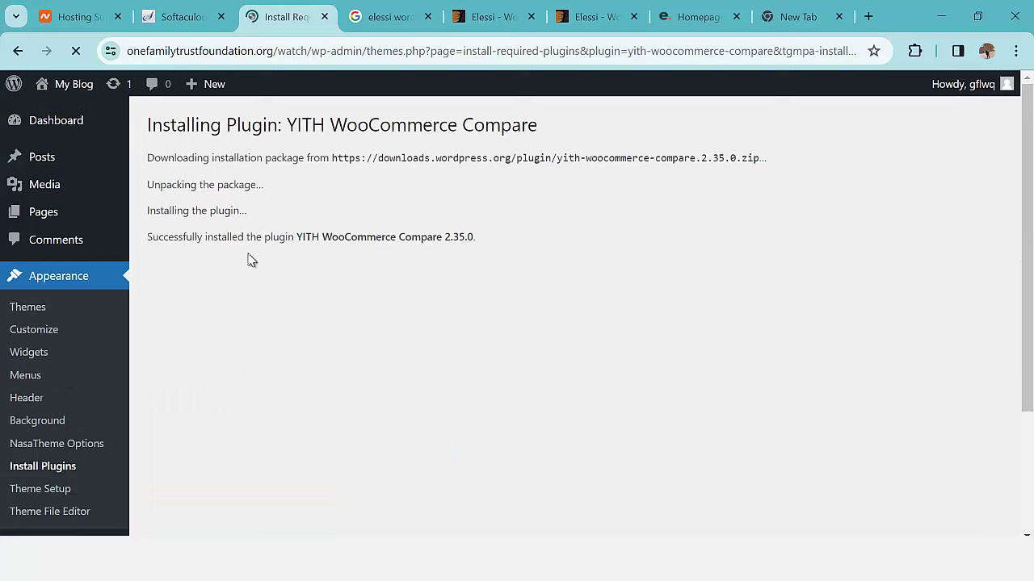
left_click(249, 264)
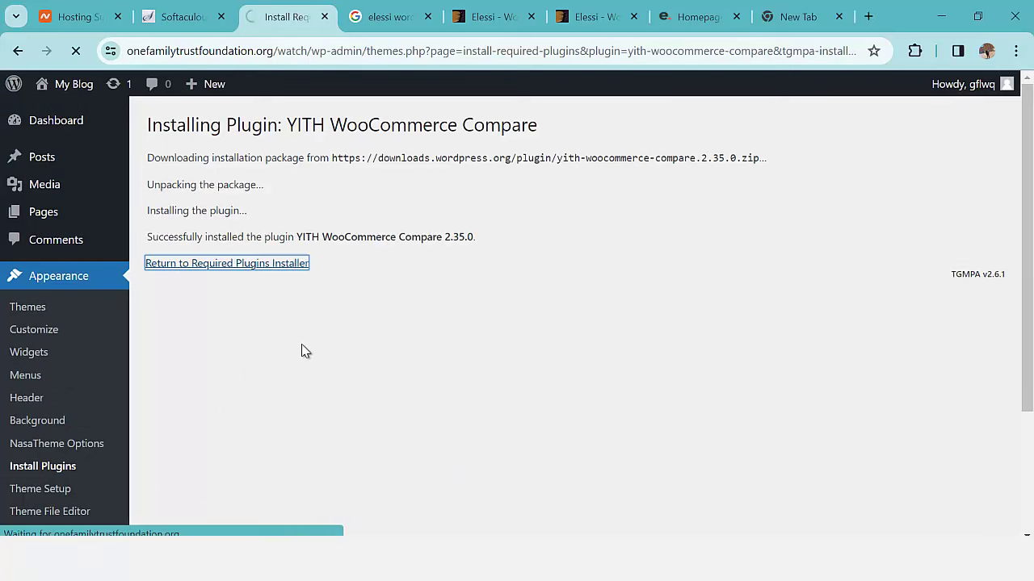
scroll(296, 353, "down", 2)
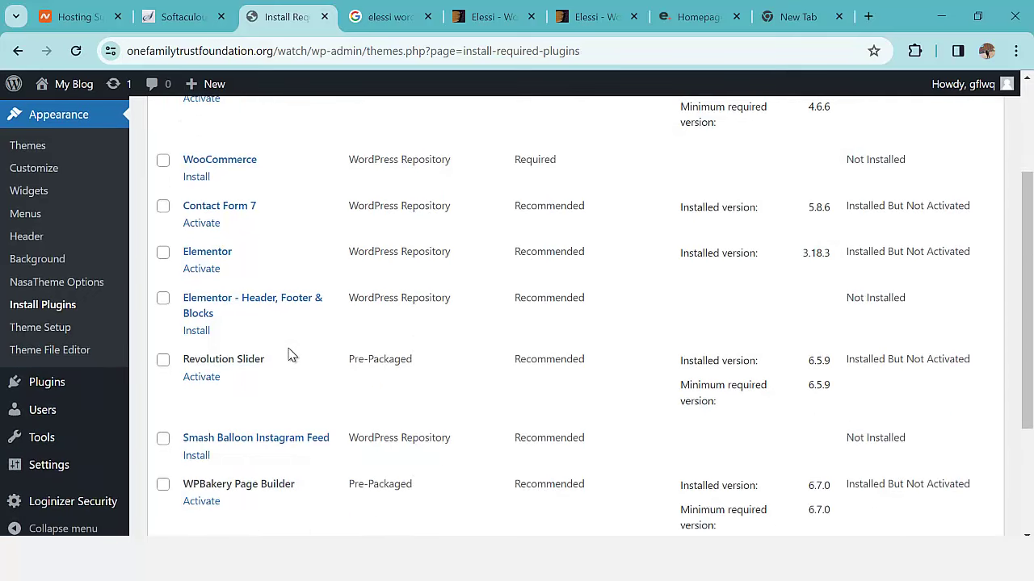
left_click(202, 332)
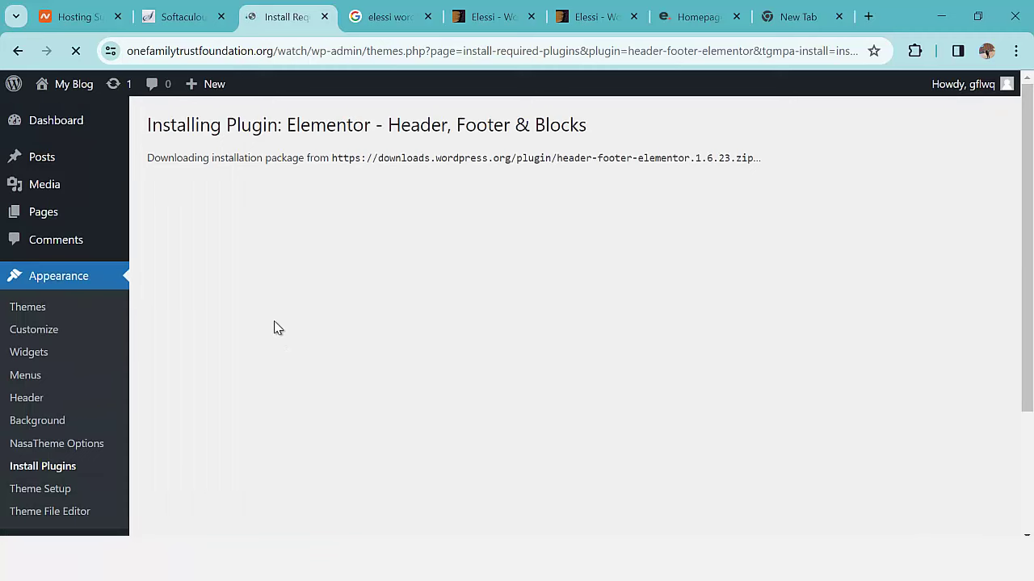
left_click(242, 266)
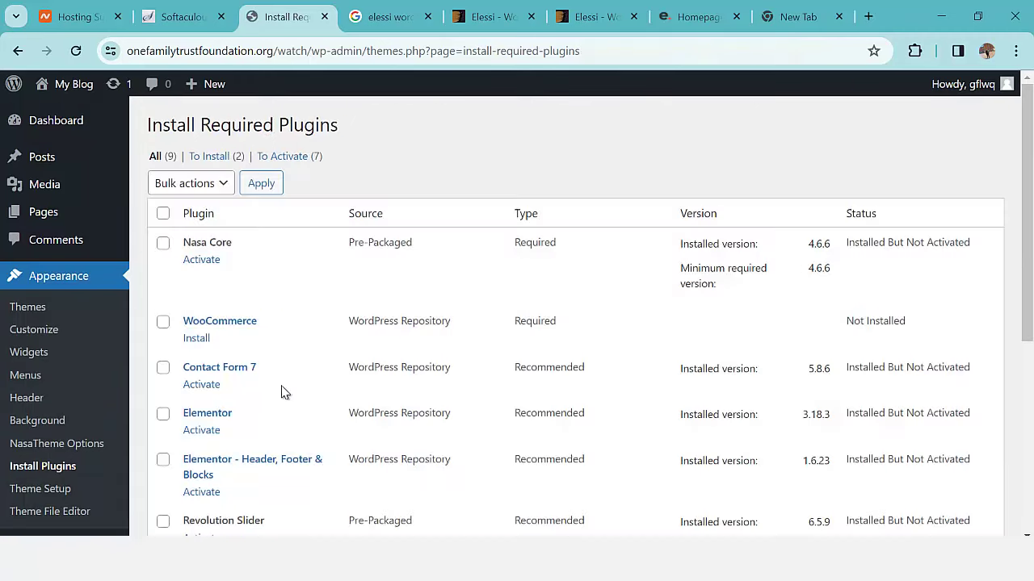
scroll(282, 392, "down", 3)
Step: Install Smash Balloon Instagram Feed and WooCommerce 8.5.1, the last two theme plugins
left_click(198, 376)
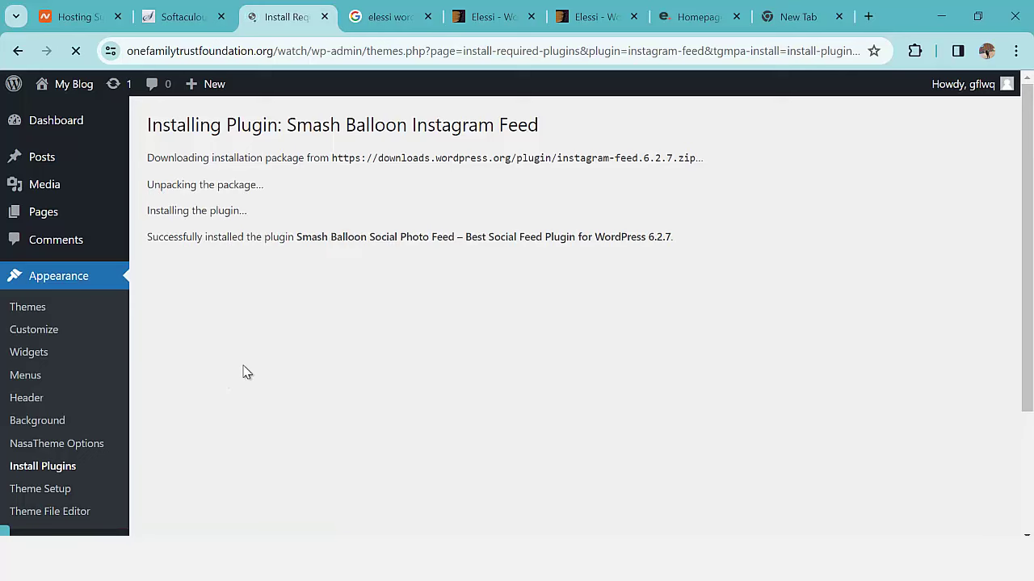
left_click(216, 267)
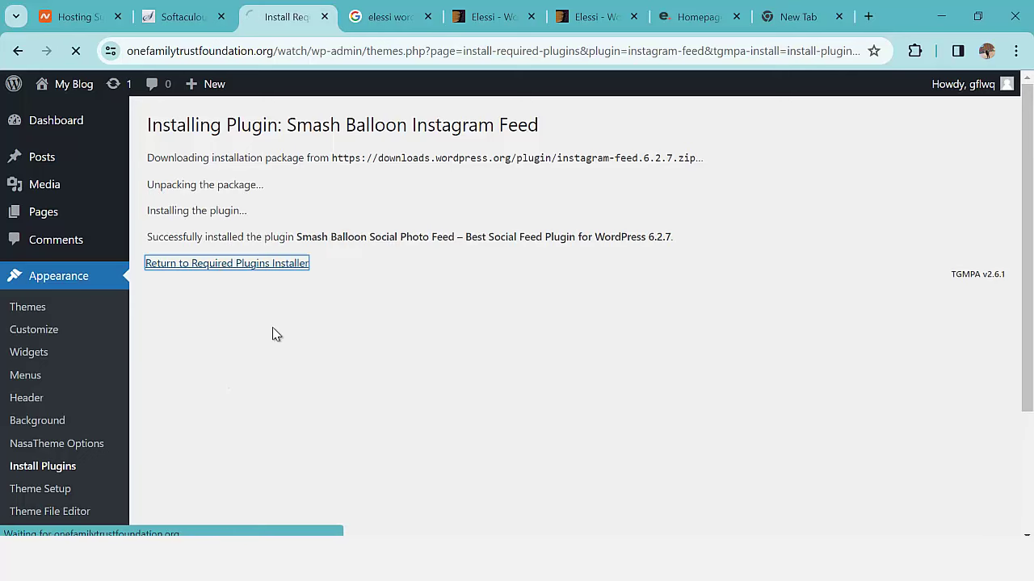
scroll(246, 362, "down", 1)
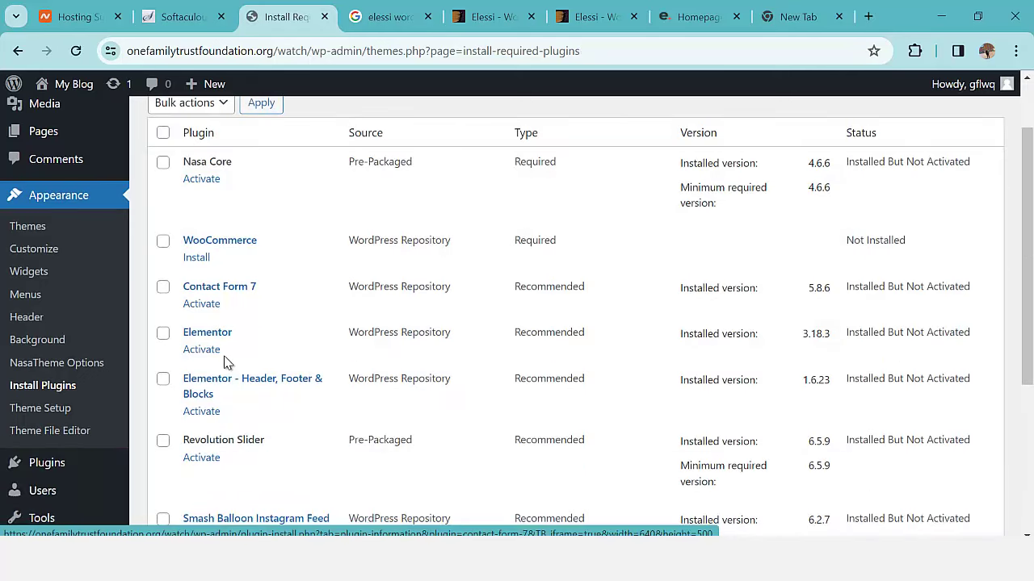
left_click(200, 260)
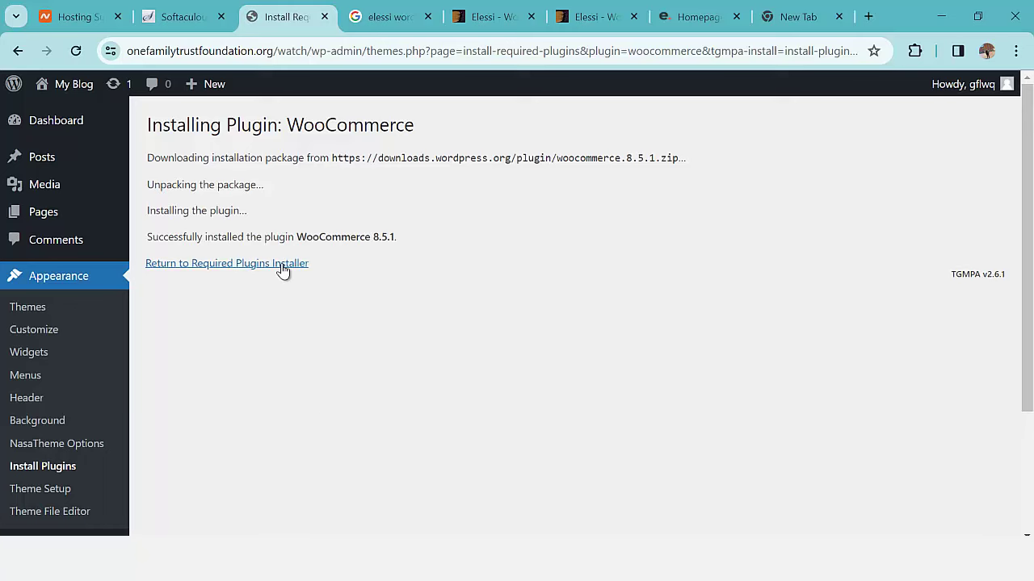
left_click(282, 264)
Step: Select all nine installed plugins and apply the Activate bulk action
scroll(243, 323, "down", 3)
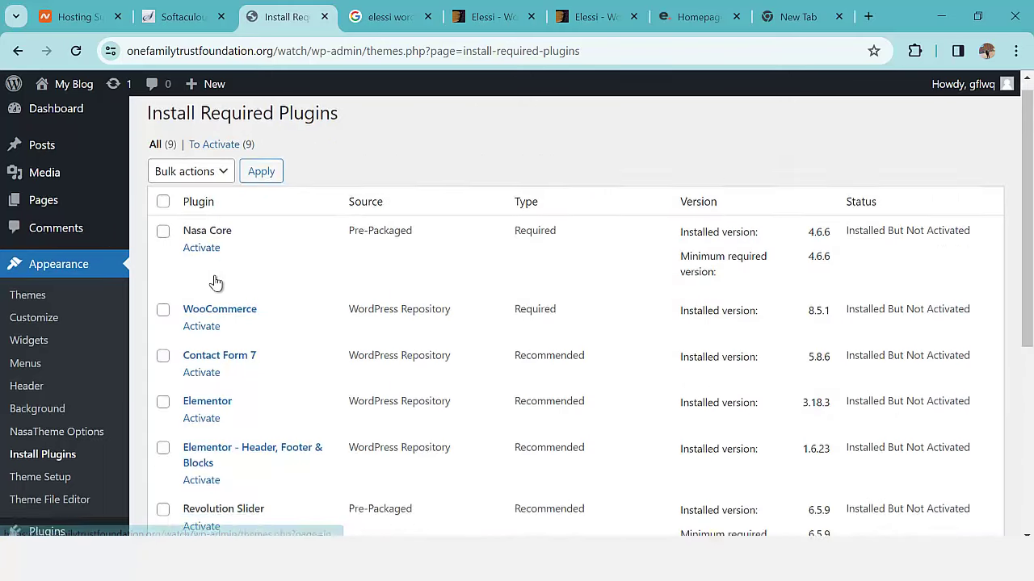
scroll(257, 416, "down", 1)
scroll(238, 410, "up", 4)
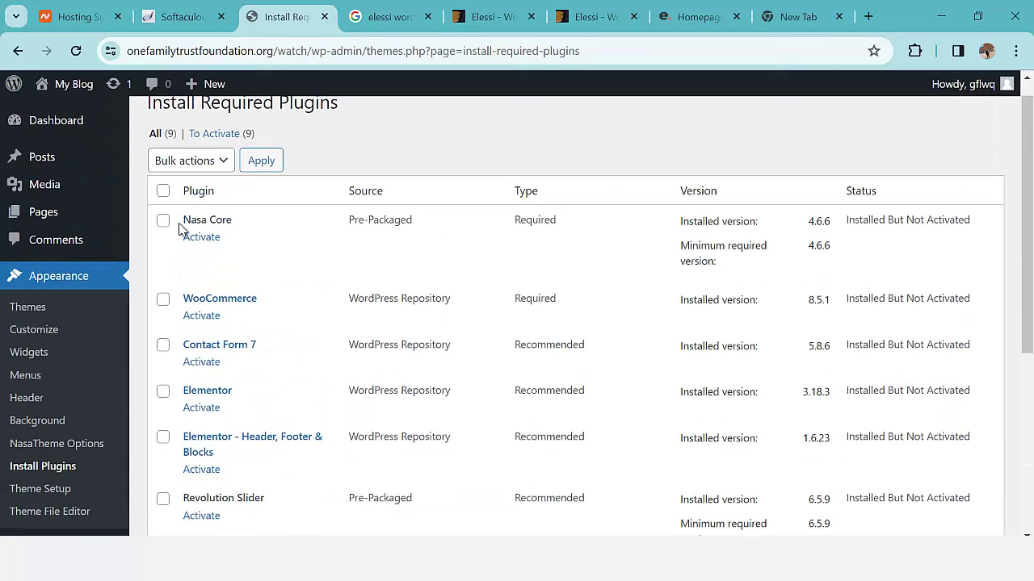
left_click(162, 191)
left_click(212, 161)
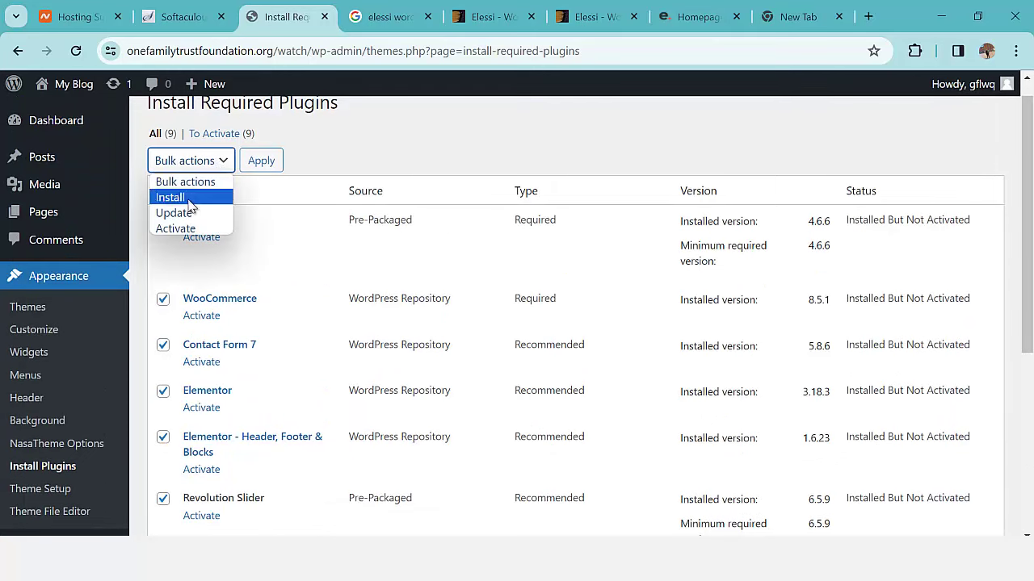
left_click(188, 229)
left_click(257, 168)
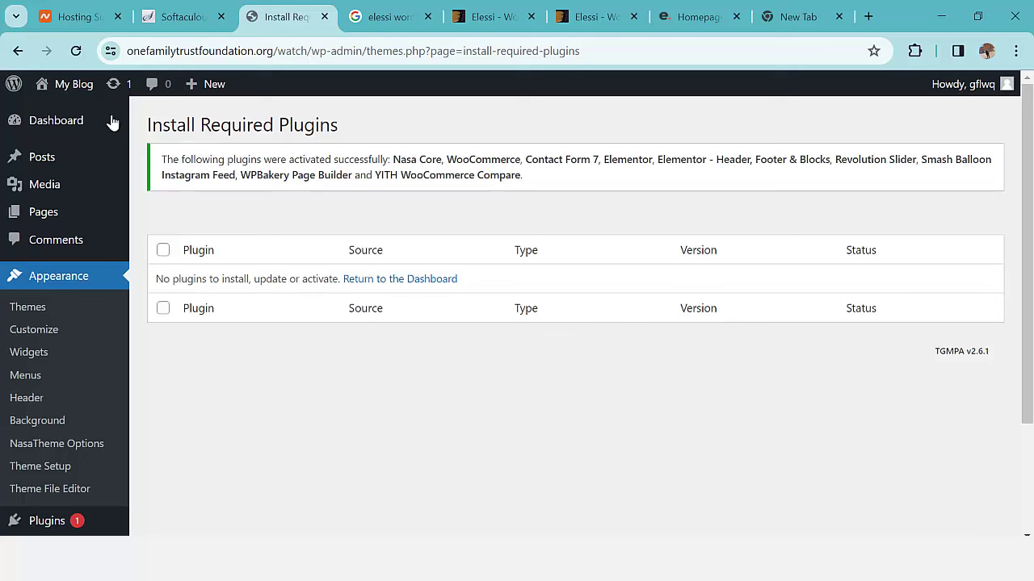
Step: Return to the Dashboard and review its widgets, including the WooCommerce Setup panel
left_click(419, 278)
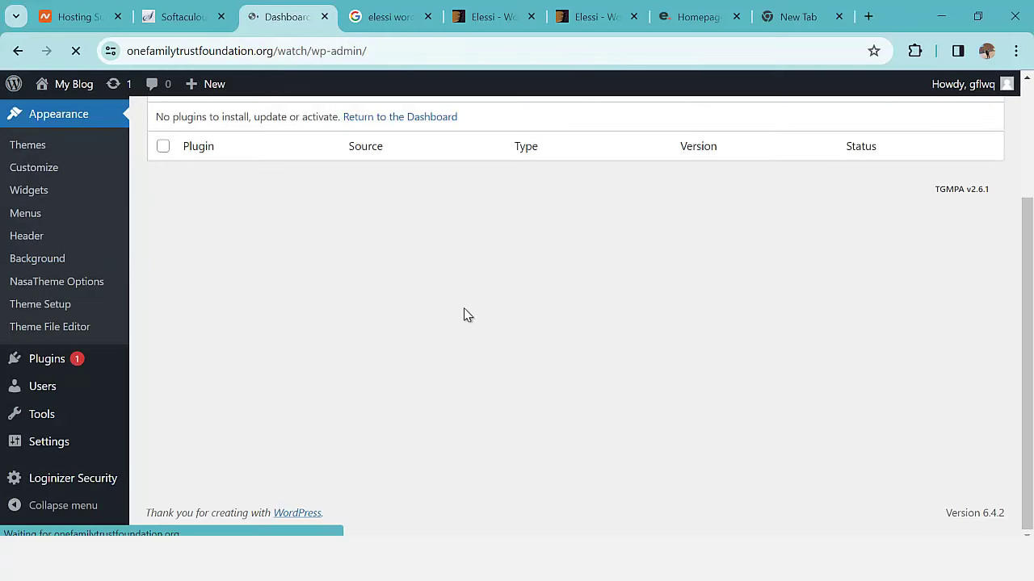
scroll(408, 321, "down", 6)
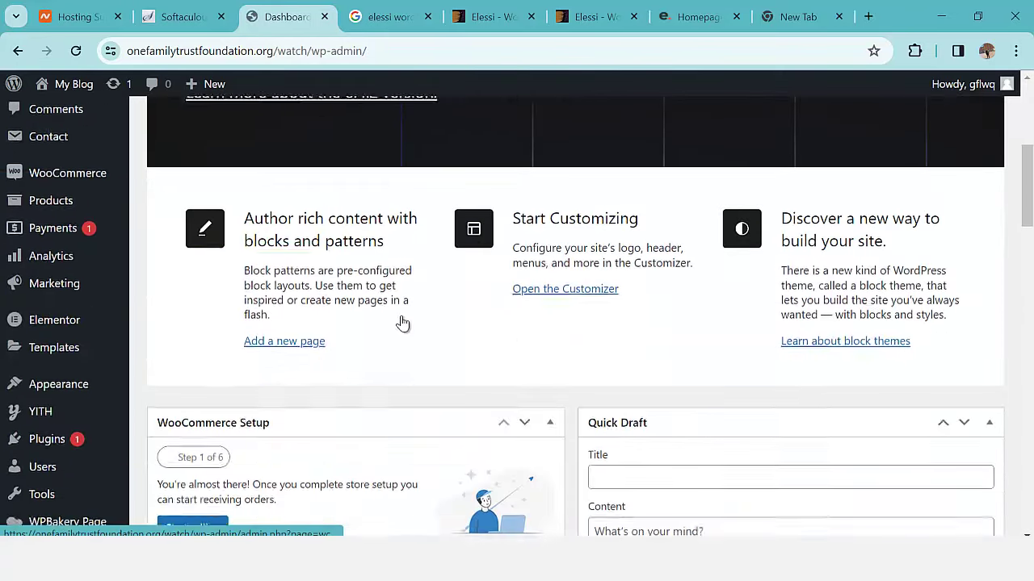
scroll(402, 323, "down", 10)
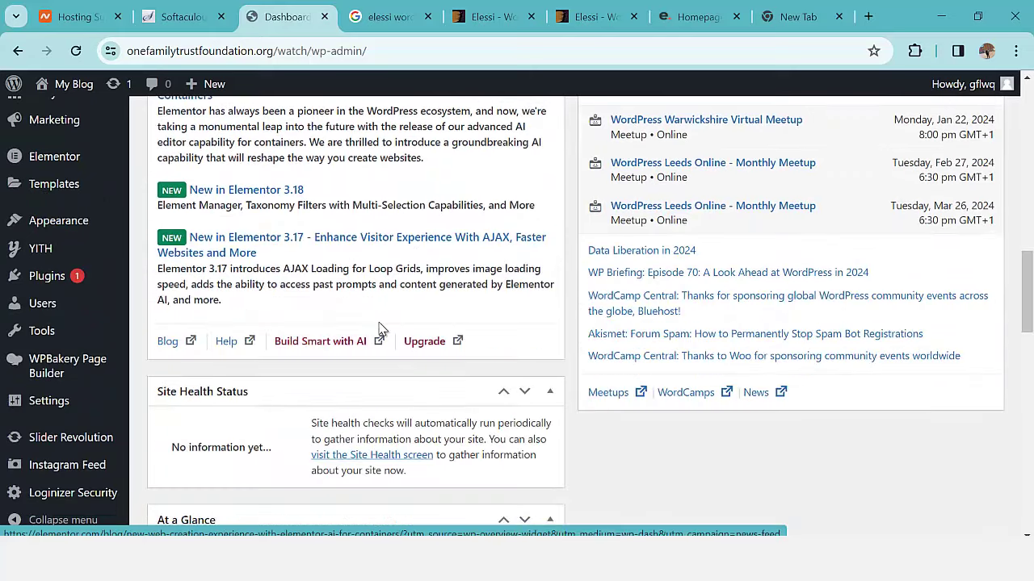
scroll(383, 337, "down", 9)
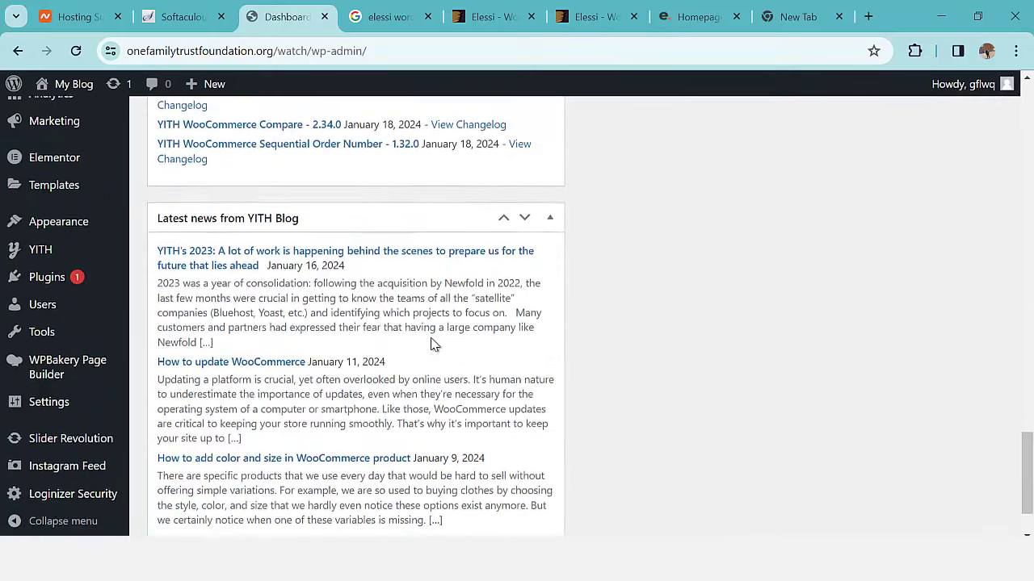
scroll(445, 364, "up", 10)
scroll(449, 338, "up", 12)
scroll(459, 334, "down", 2)
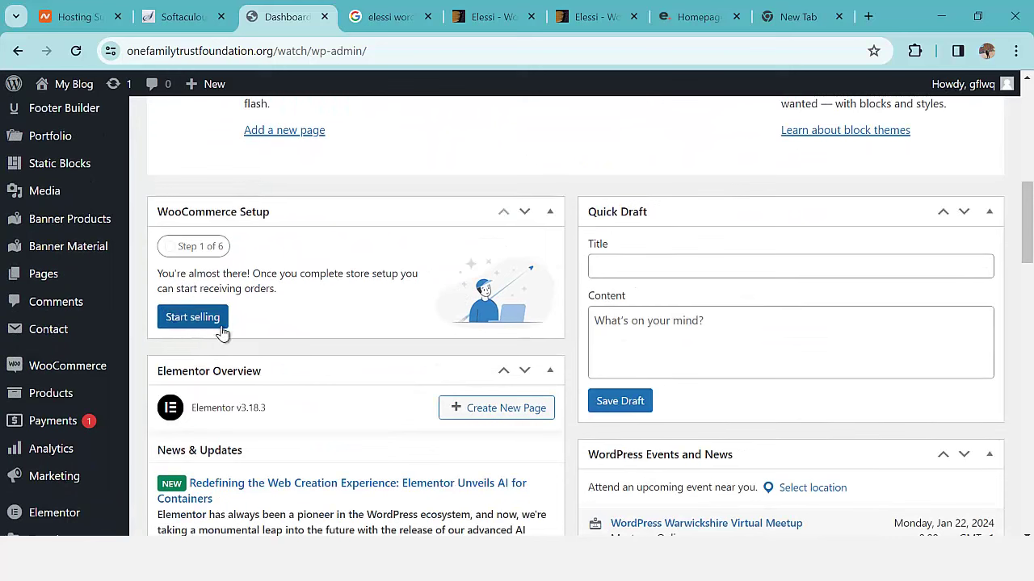
left_click(194, 326)
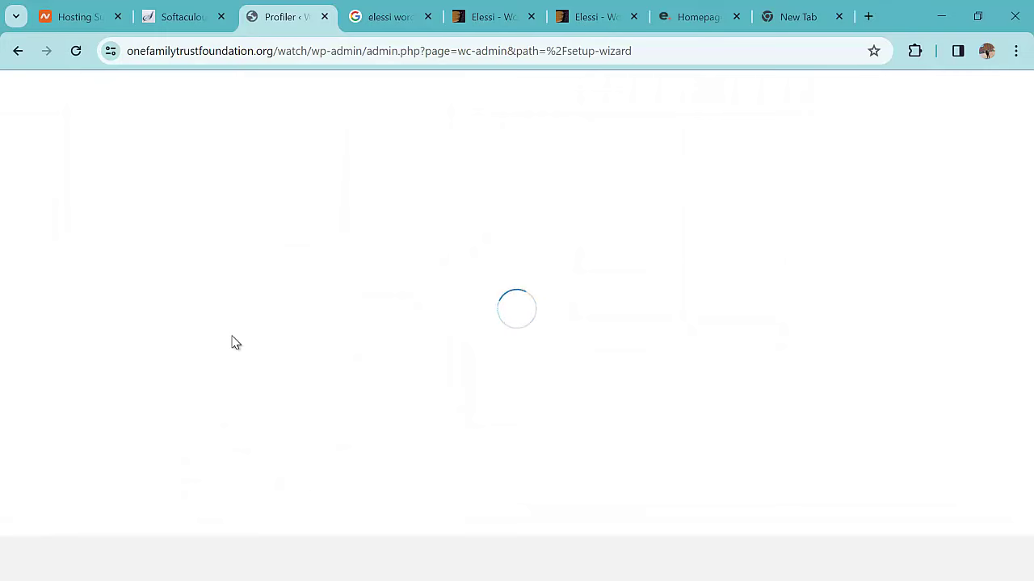
scroll(275, 350, "down", 2)
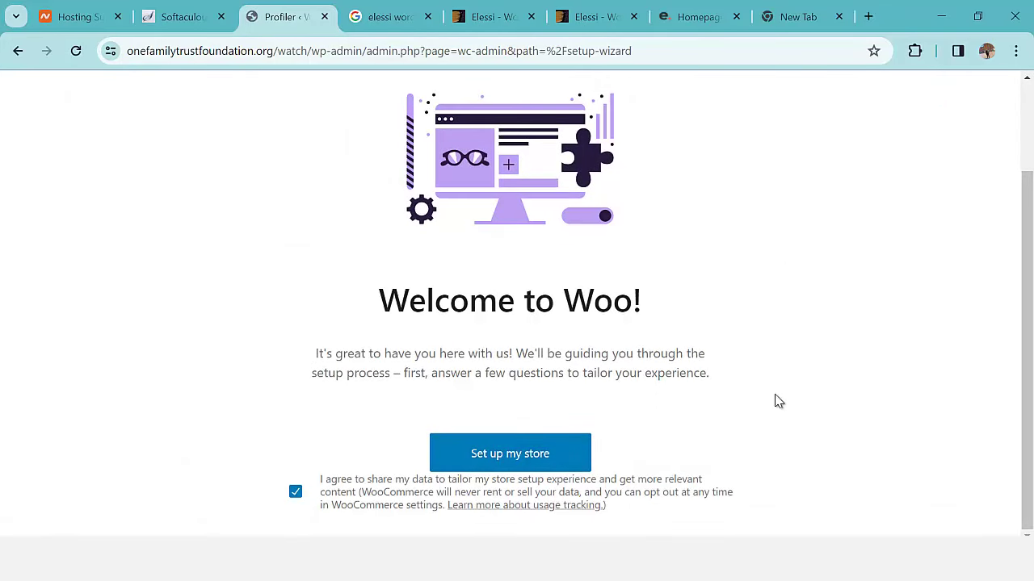
left_click(17, 51)
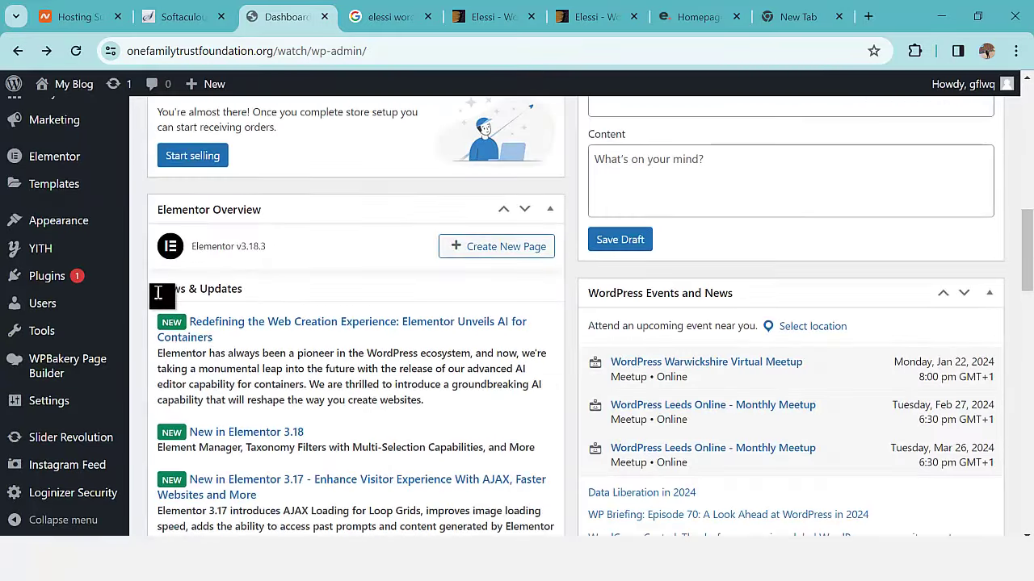
scroll(116, 296, "up", 6)
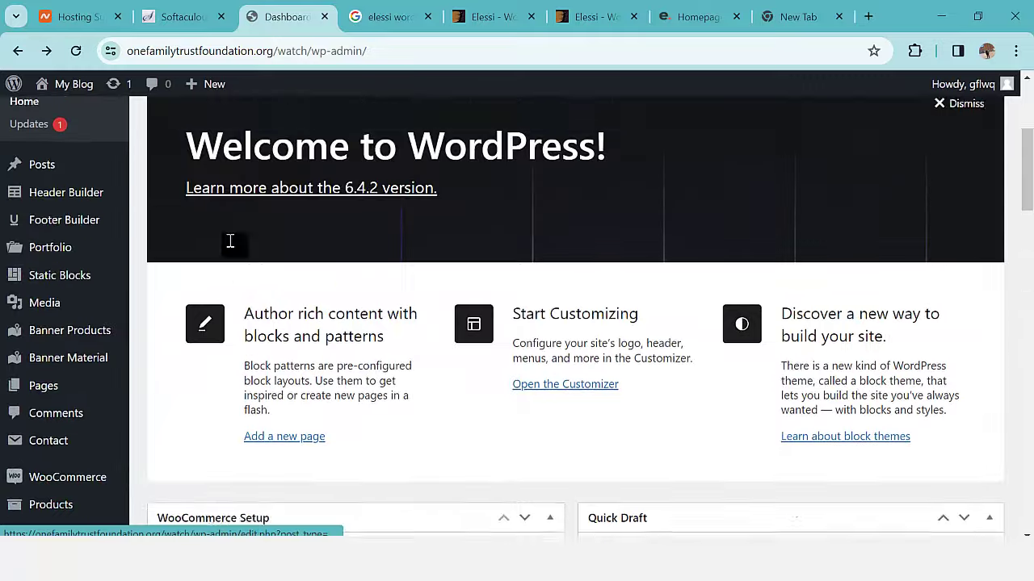
scroll(124, 254, "up", 2)
scroll(88, 270, "down", 4)
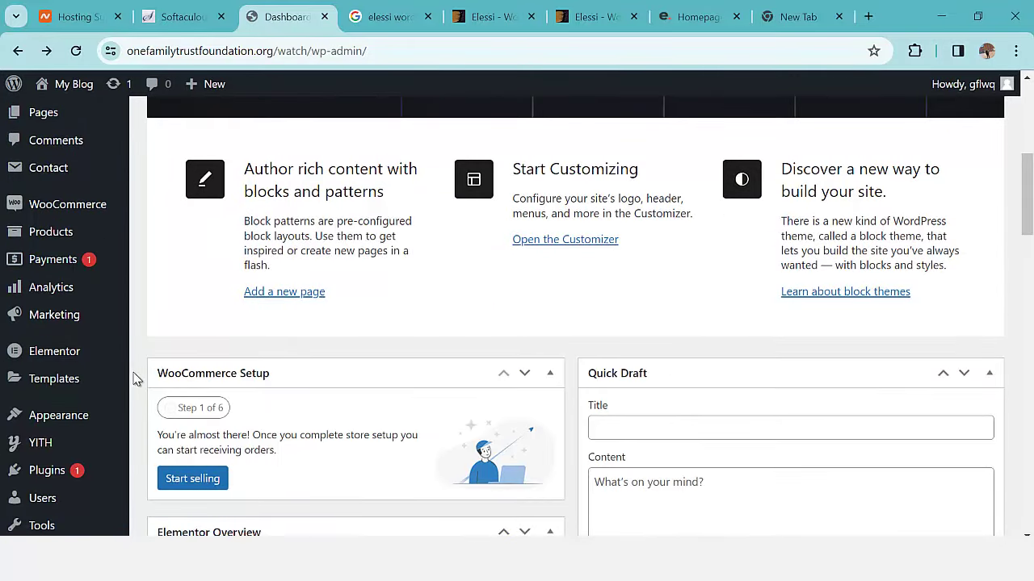
mouse_move(55, 424)
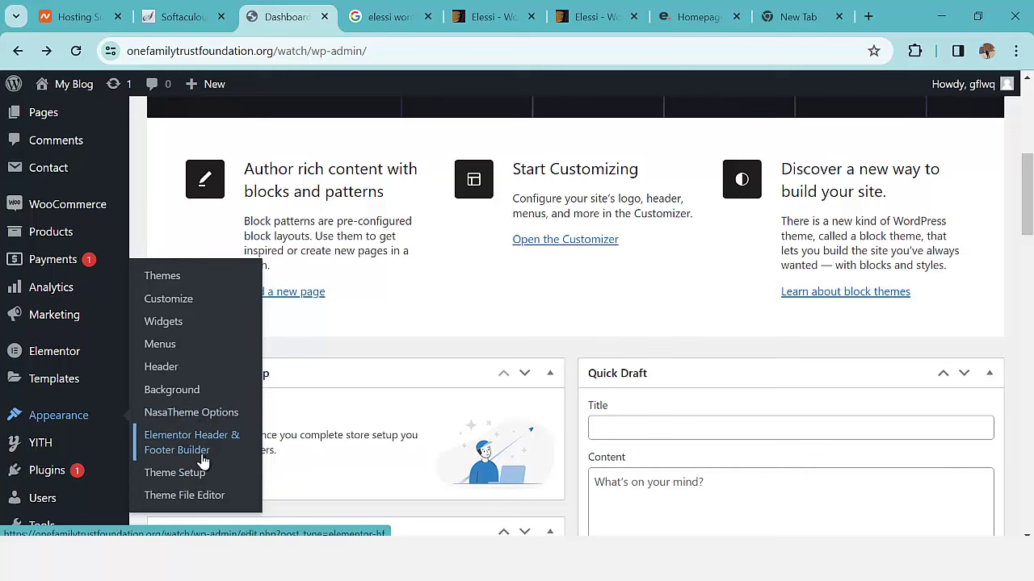
Step: Open Appearance > Theme Setup and browse the WPBakery Homes List at Step 2
left_click(179, 480)
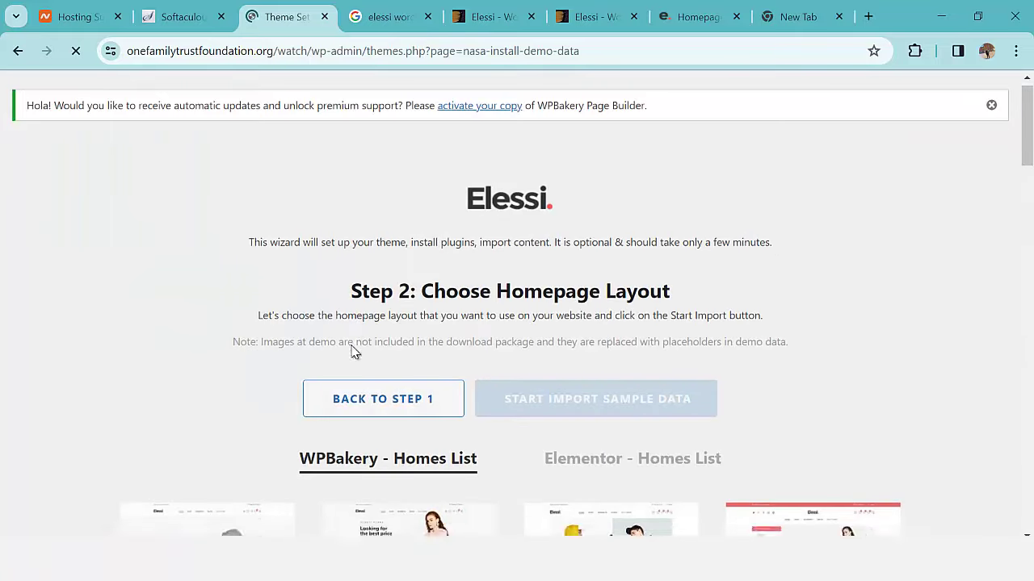
scroll(390, 299, "down", 10)
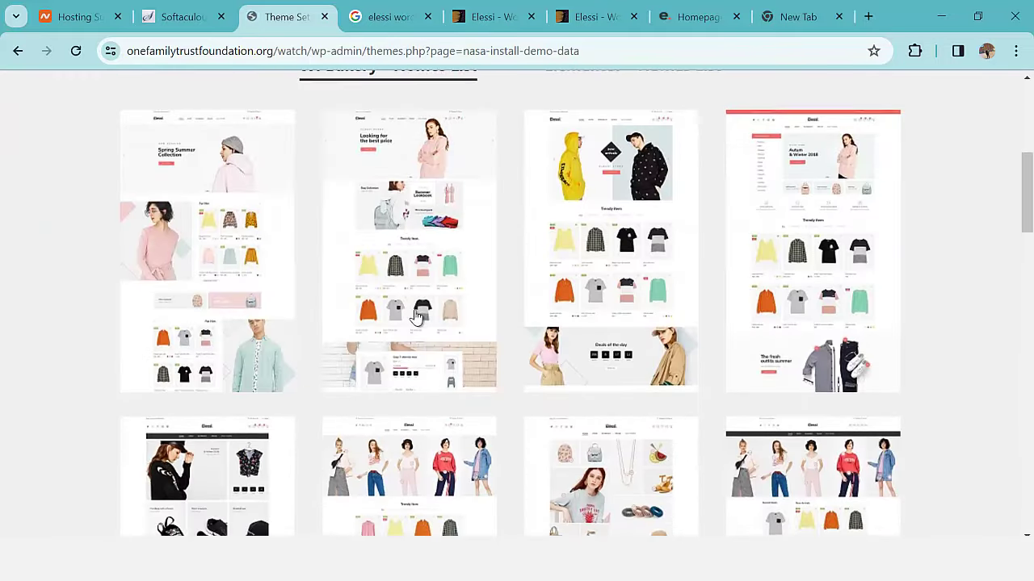
scroll(496, 307, "down", 10)
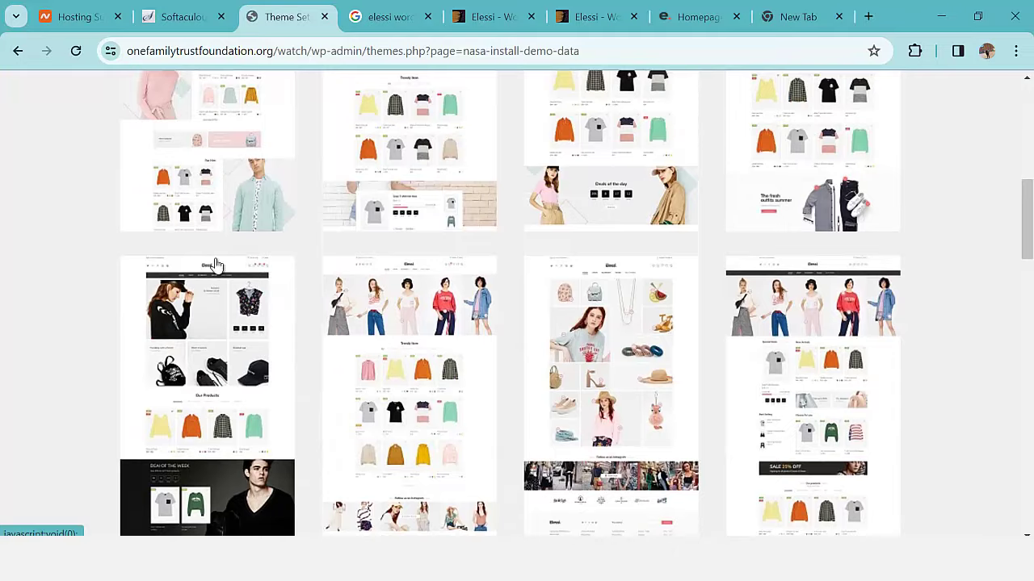
scroll(612, 320, "up", 15)
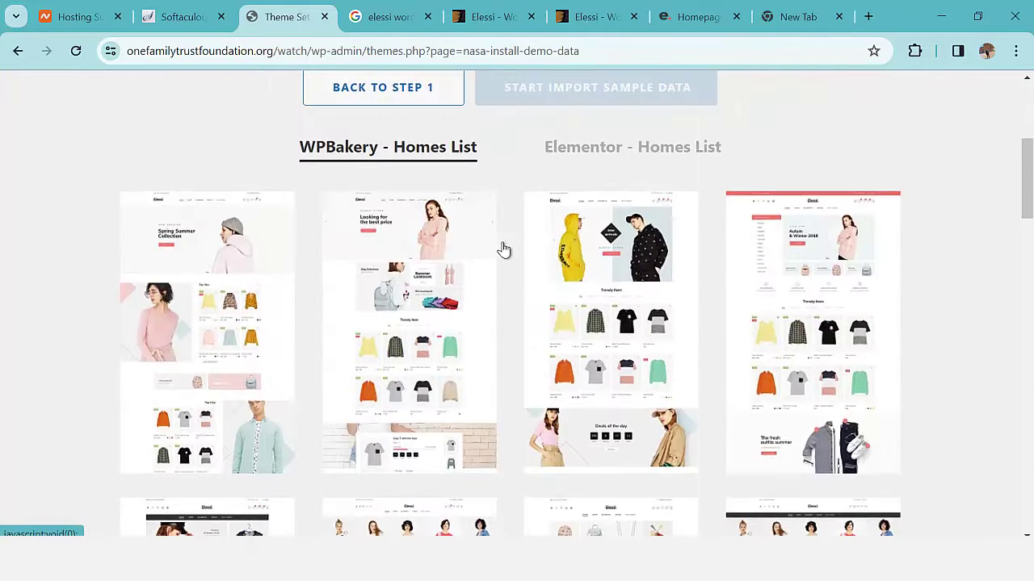
scroll(905, 288, "down", 10)
scroll(845, 308, "down", 10)
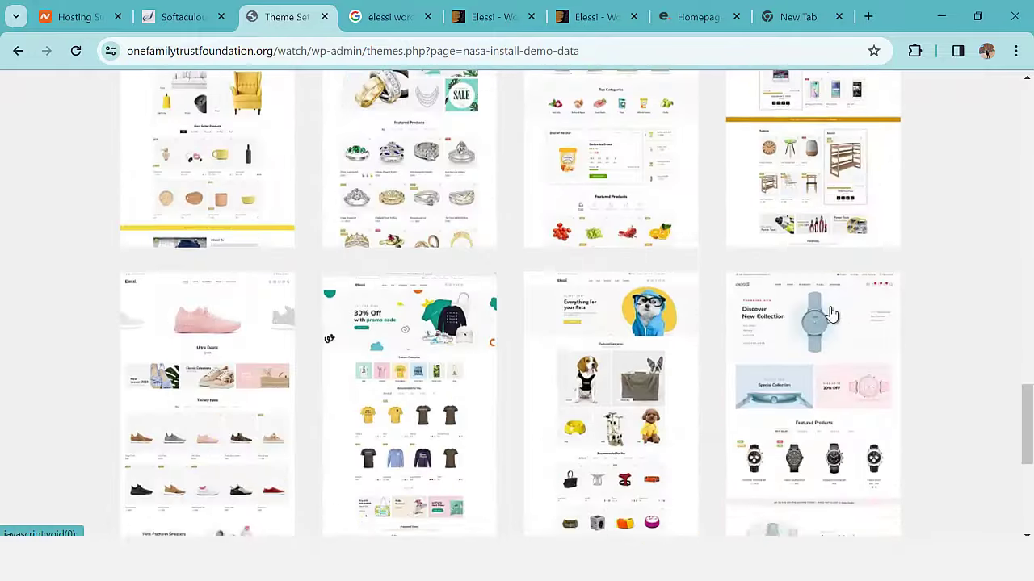
Step: Select the dark watch-store demo thumbnail in the WPBakery Homes List
left_click(247, 309)
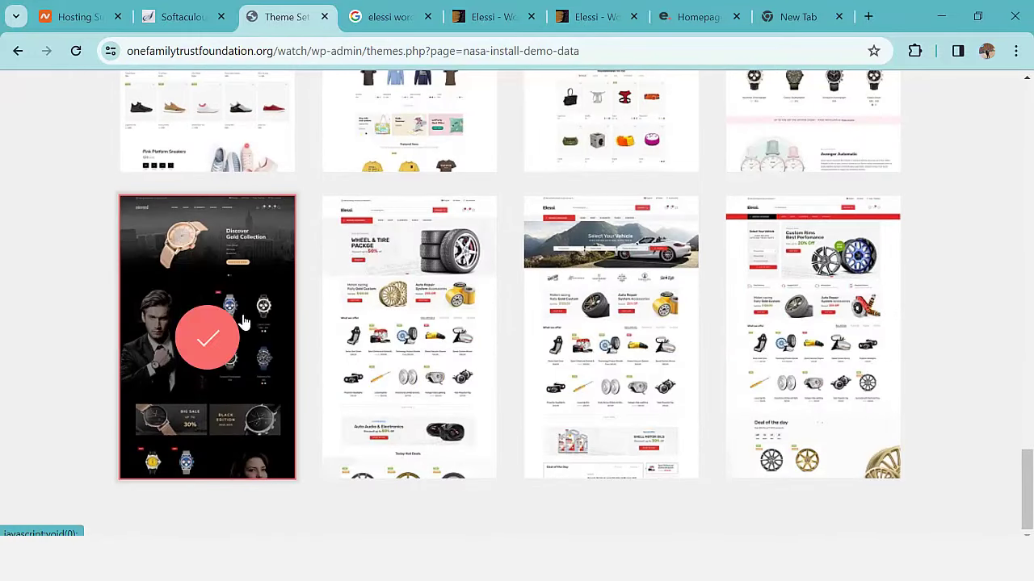
left_click(216, 352)
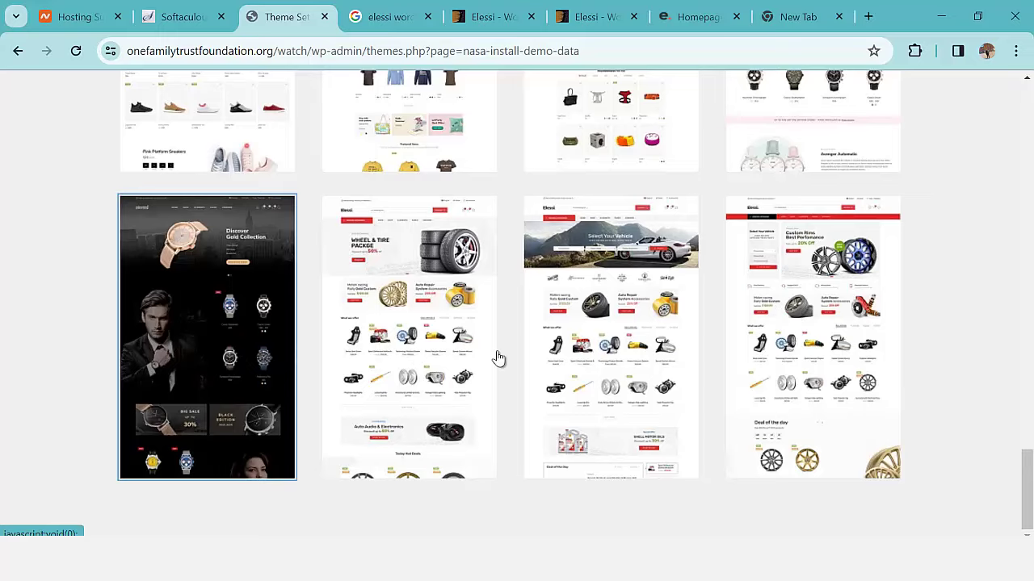
scroll(386, 369, "up", 15)
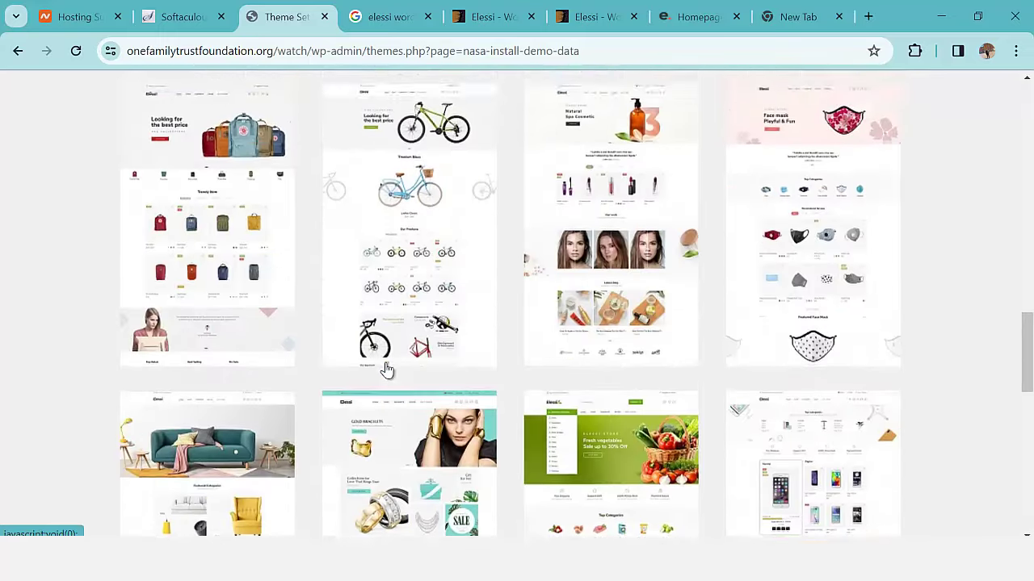
scroll(386, 369, "up", 10)
scroll(385, 369, "down", 9)
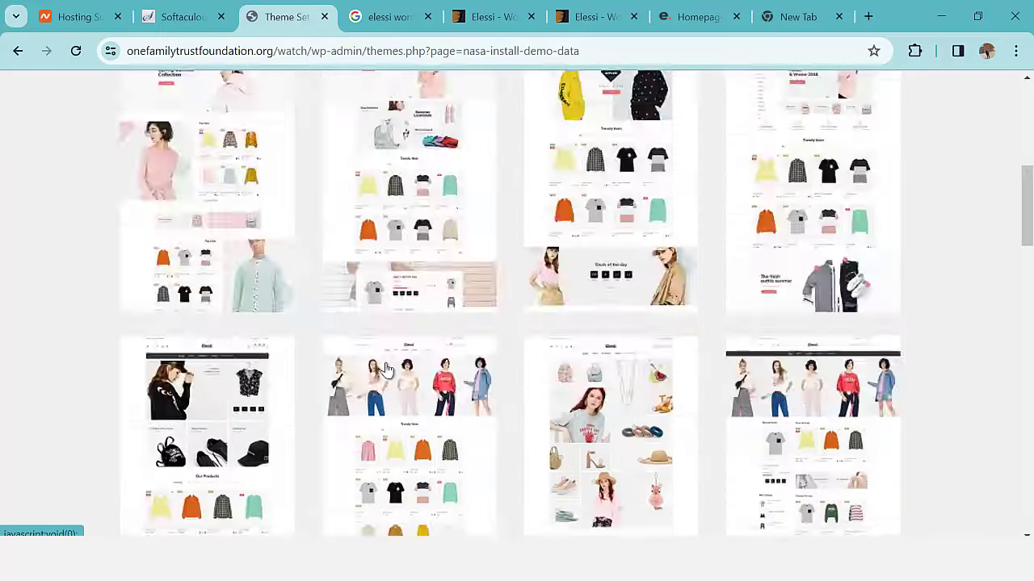
scroll(365, 365, "down", 10)
left_click(204, 351)
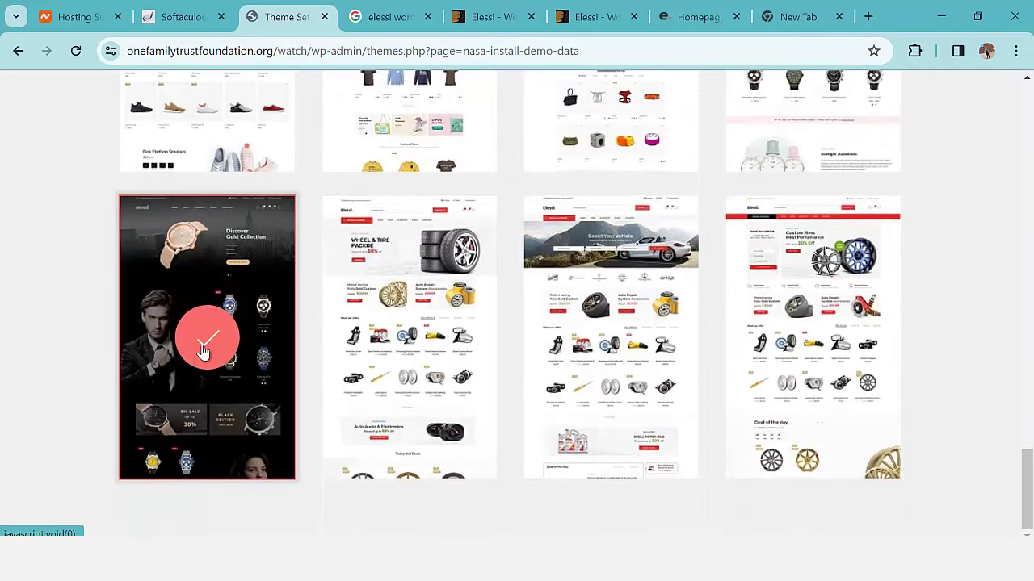
scroll(214, 347, "up", 20)
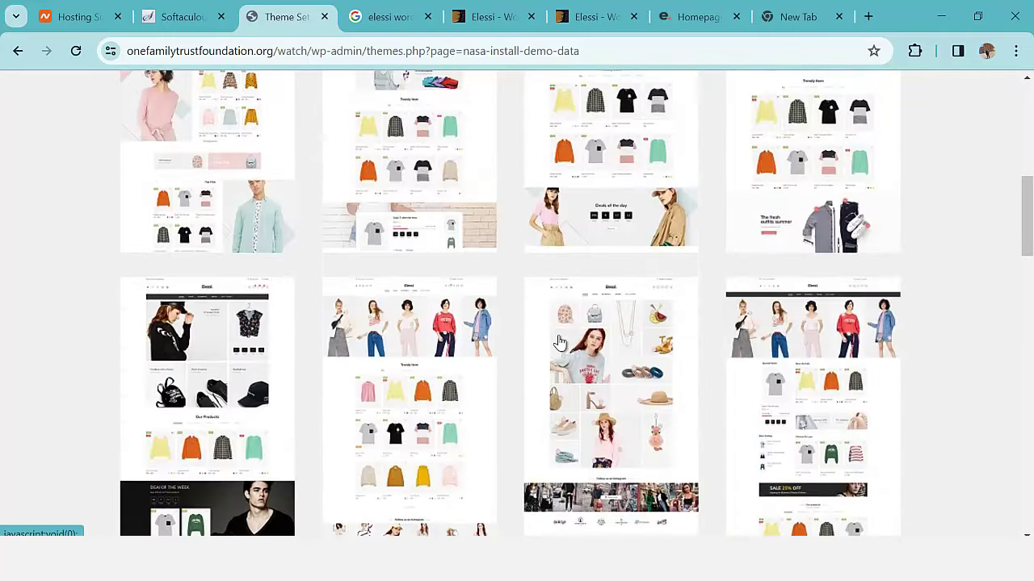
scroll(558, 342, "up", 3)
scroll(542, 351, "down", 2)
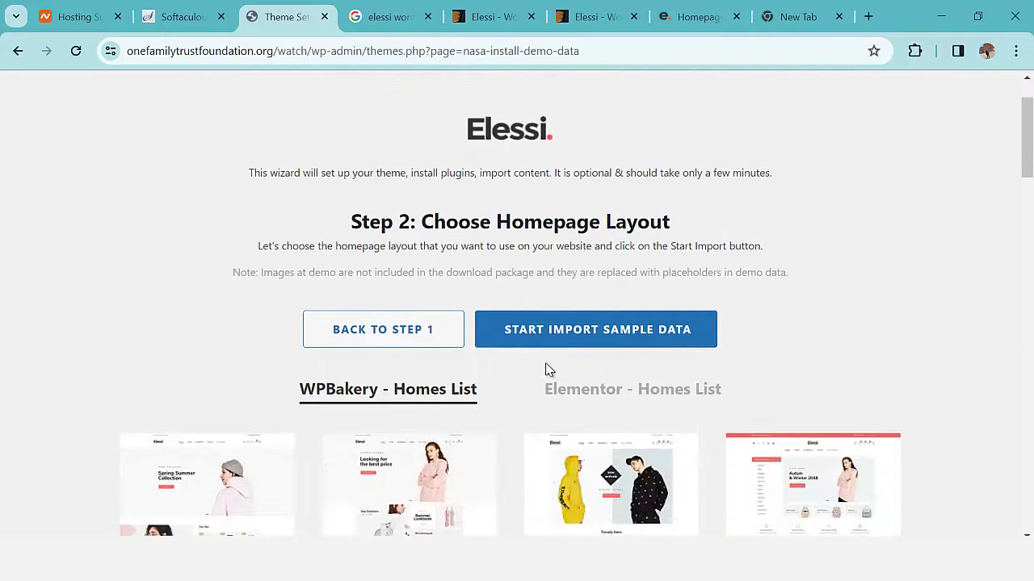
Step: Pick the dark watch-store demo from the Elementor Homes List and start importing its sample data
left_click(594, 394)
left_click(365, 396)
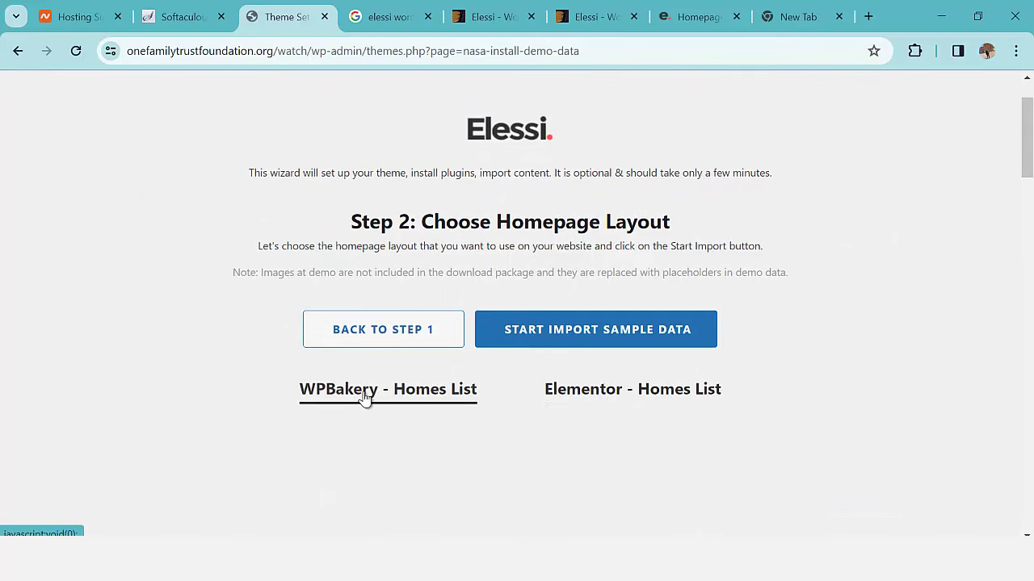
left_click(579, 395)
scroll(580, 394, "down", 4)
scroll(580, 393, "down", 15)
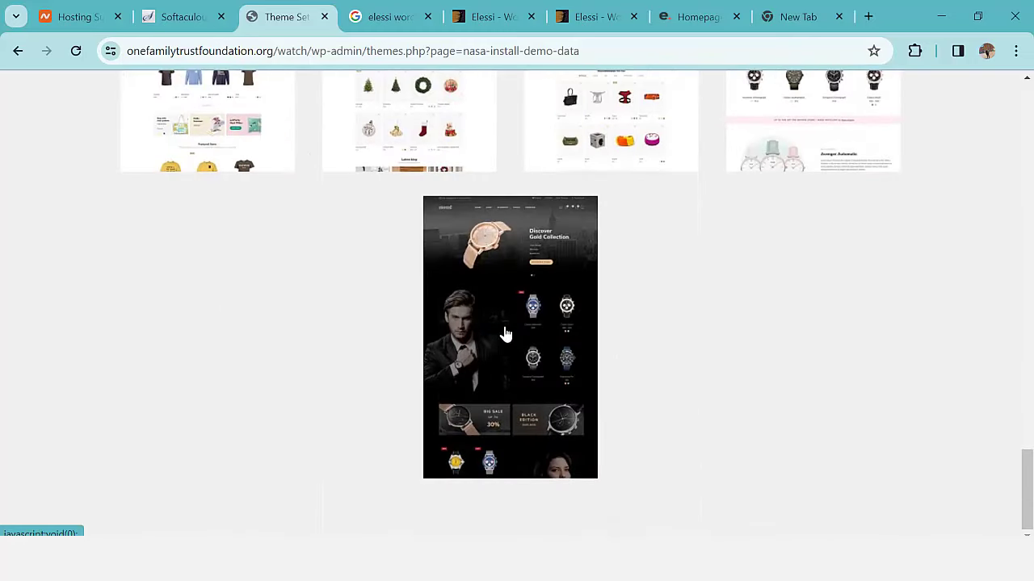
left_click(511, 336)
scroll(530, 358, "up", 8)
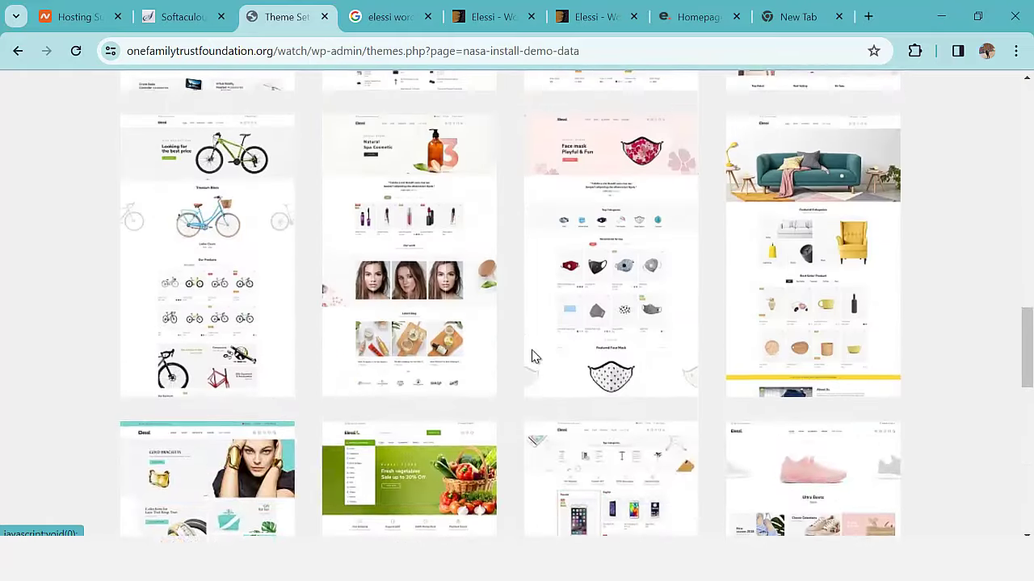
scroll(535, 353, "up", 15)
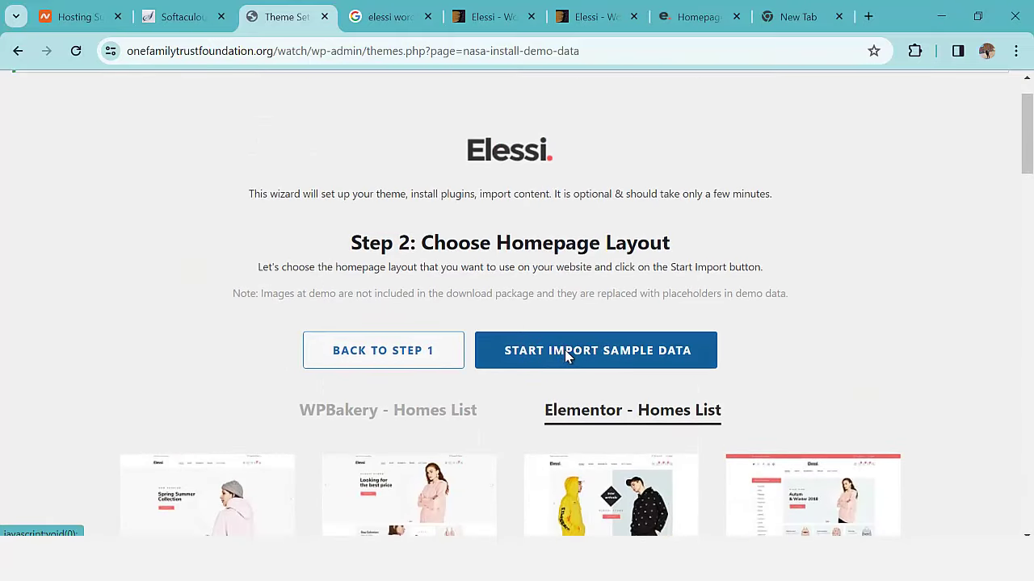
left_click(565, 350)
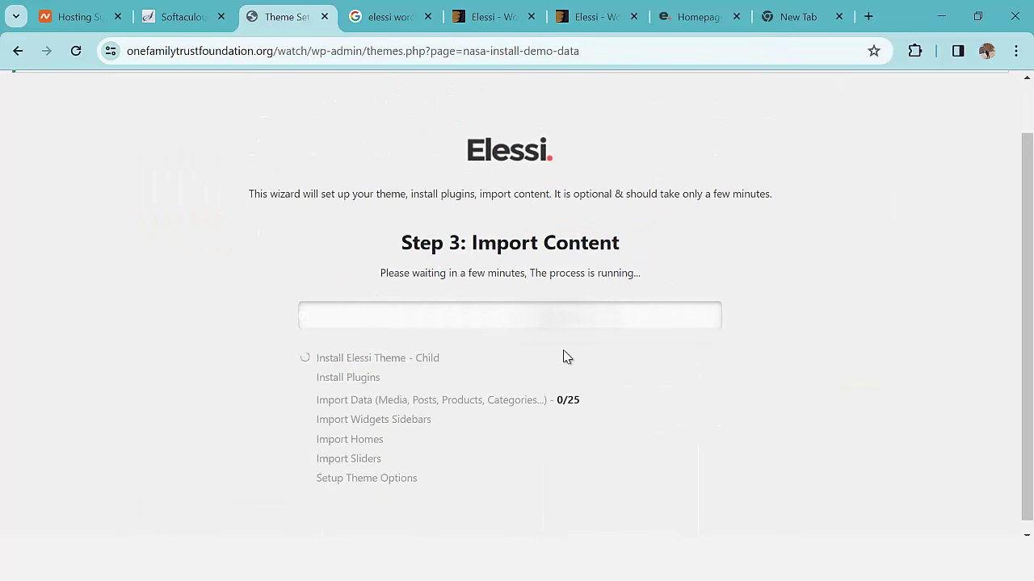
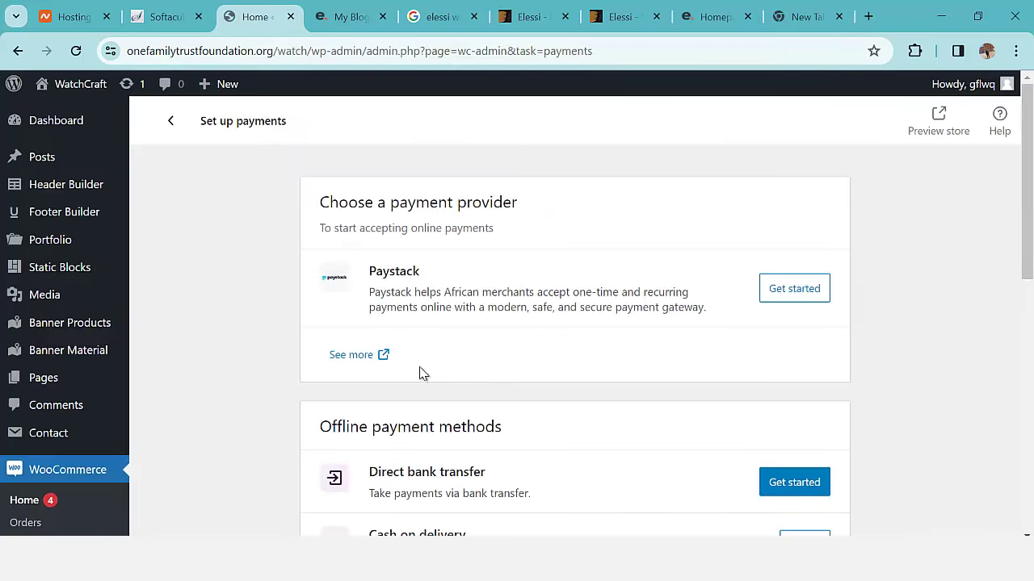
Step: Install Paystack from Set up payments and open its account configuration page
scroll(426, 361, "down", 2)
scroll(428, 347, "up", 2)
left_click(794, 290)
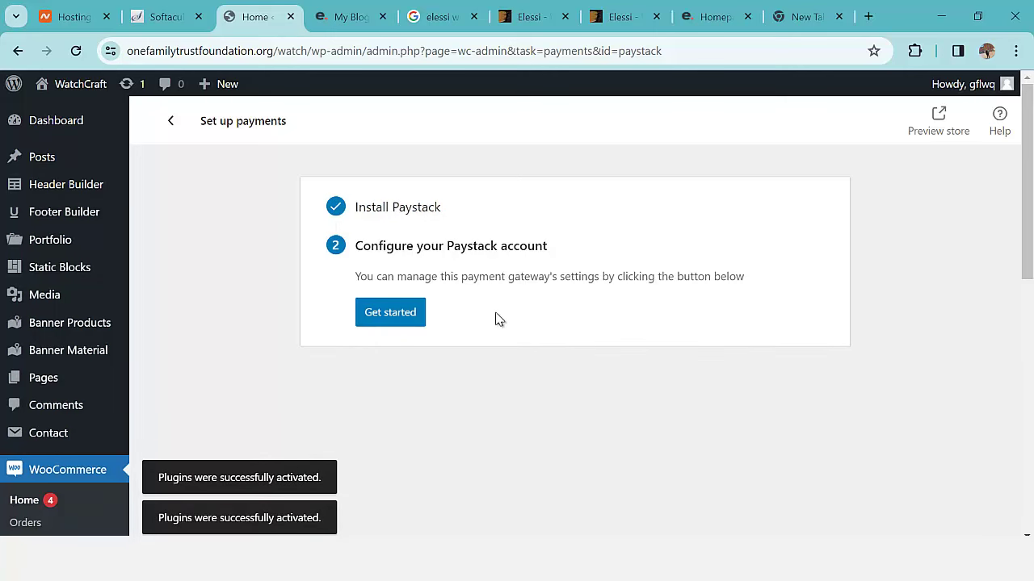
left_click(405, 314)
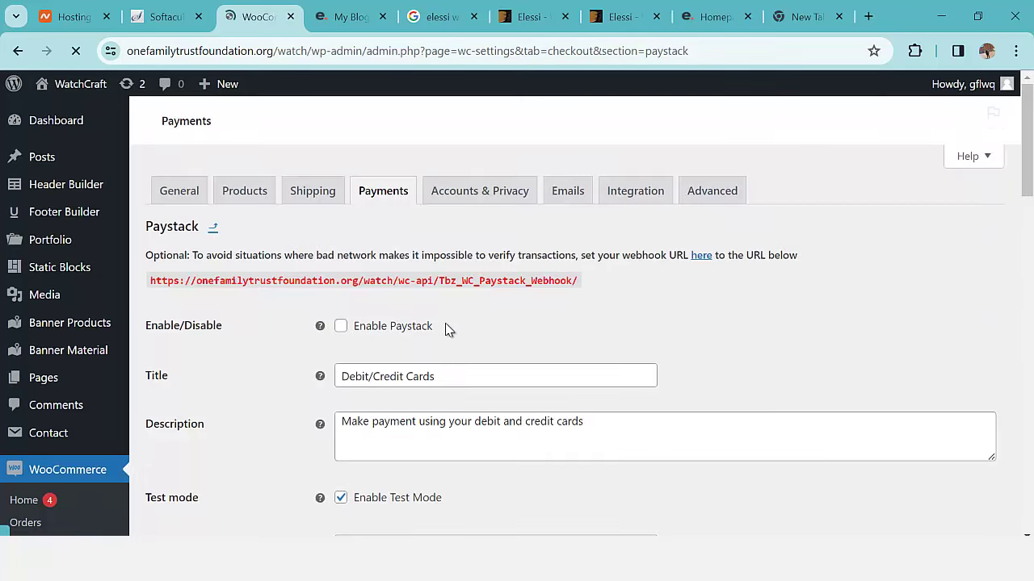
Step: Tick the Enable Paystack checkbox in the Paystack settings
scroll(456, 332, "down", 3)
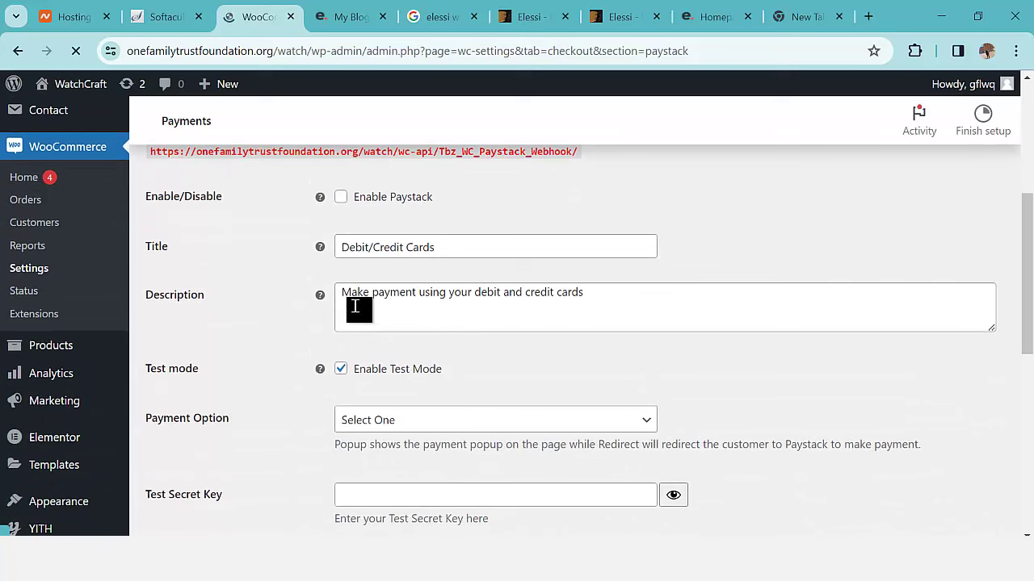
scroll(337, 272, "down", 1)
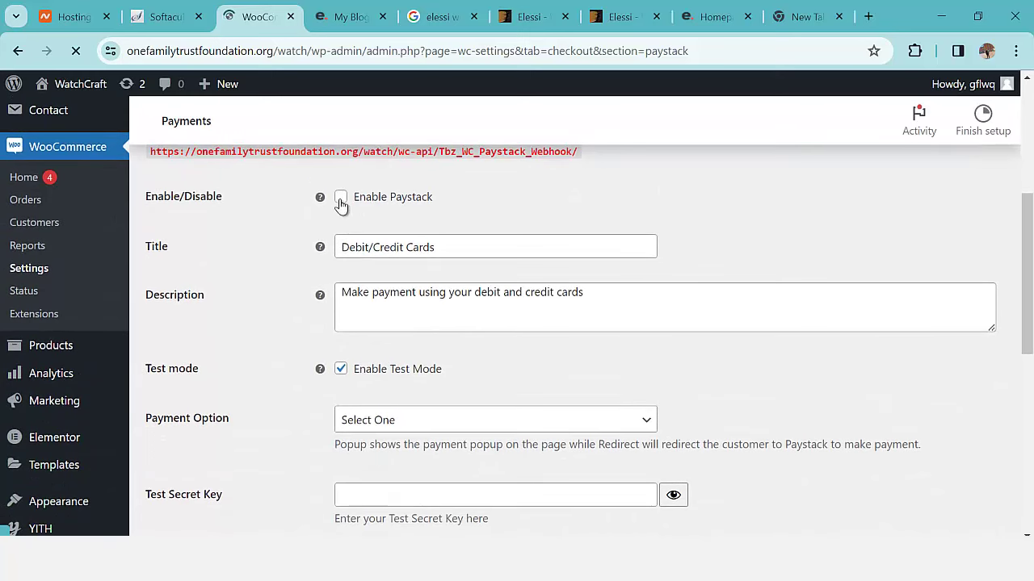
left_click(340, 197)
scroll(436, 301, "up", 1)
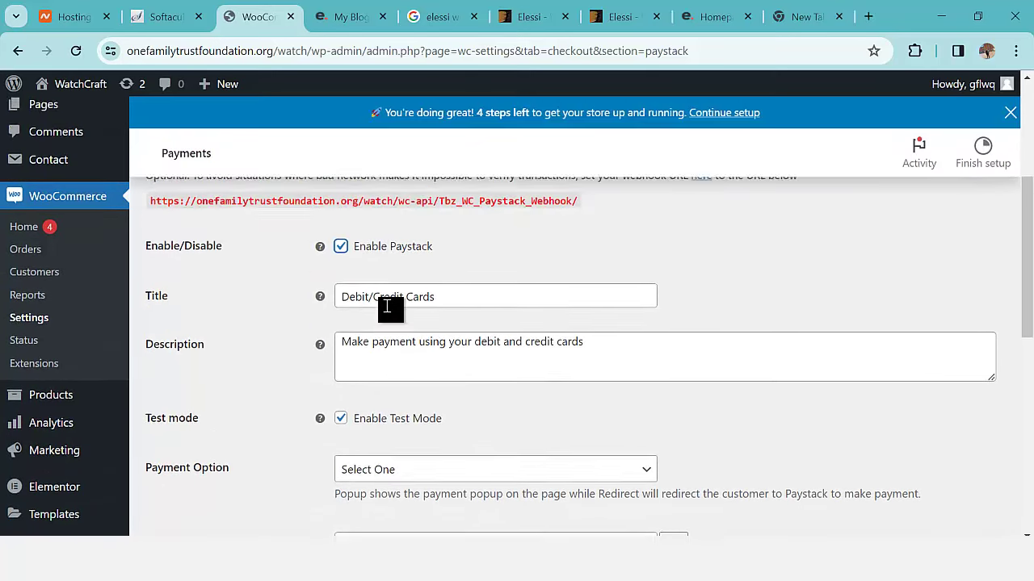
scroll(390, 311, "down", 3)
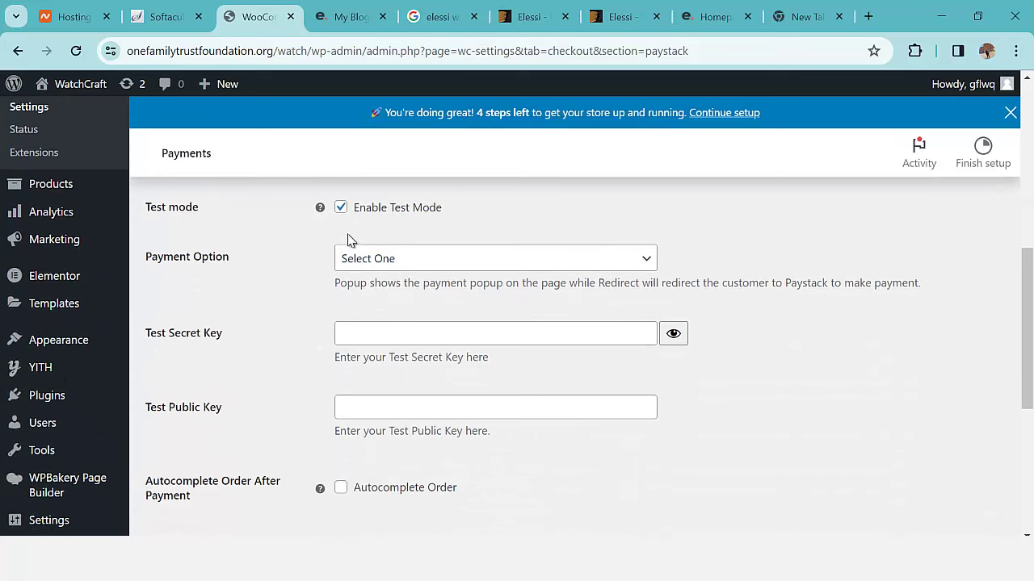
scroll(408, 301, "down", 1)
Step: Check the test secret and public key fields, save Paystack settings, and return to Payments
left_click(378, 256)
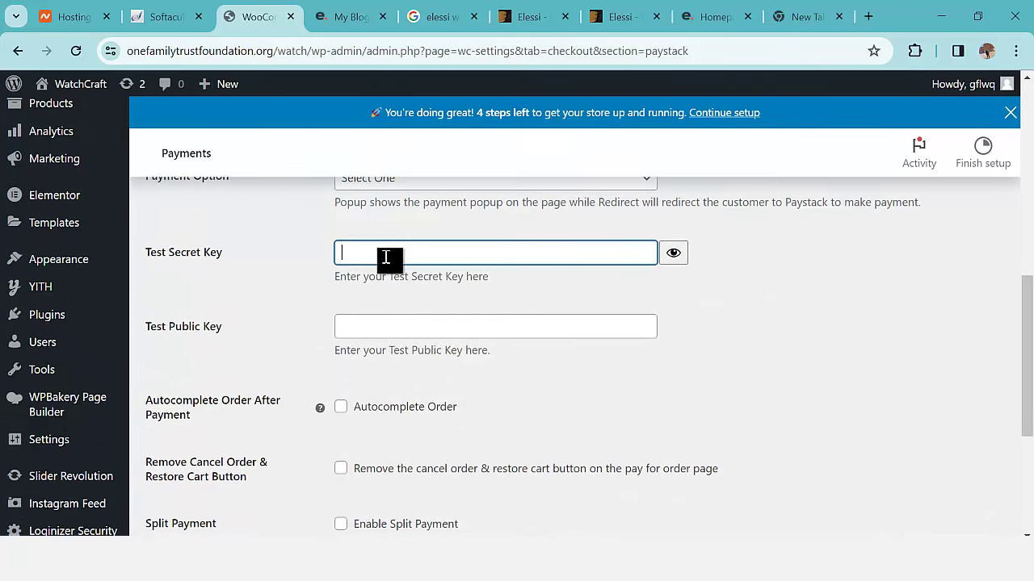
left_click(389, 354)
left_click(378, 332)
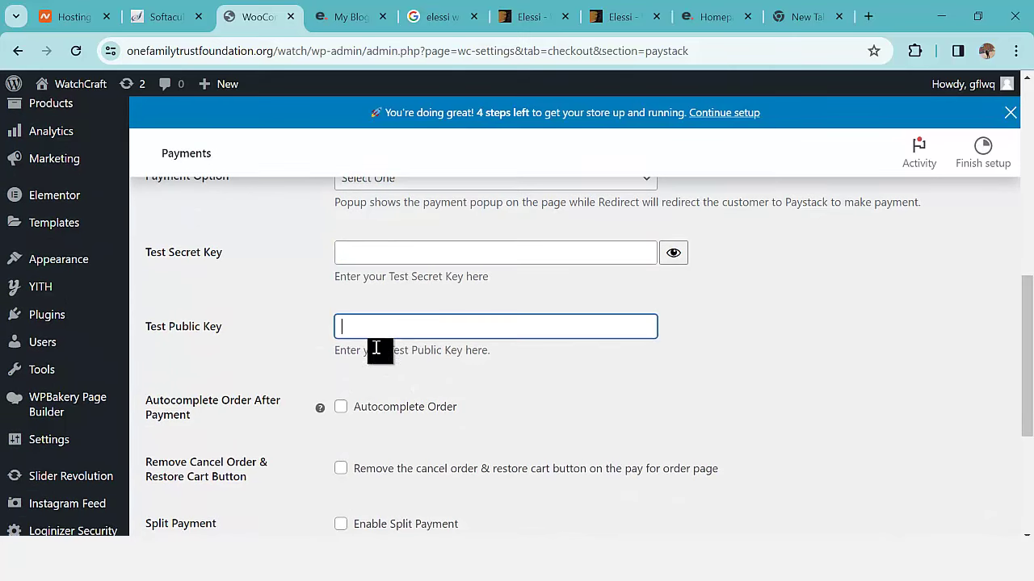
scroll(362, 388, "down", 2)
scroll(429, 294, "down", 2)
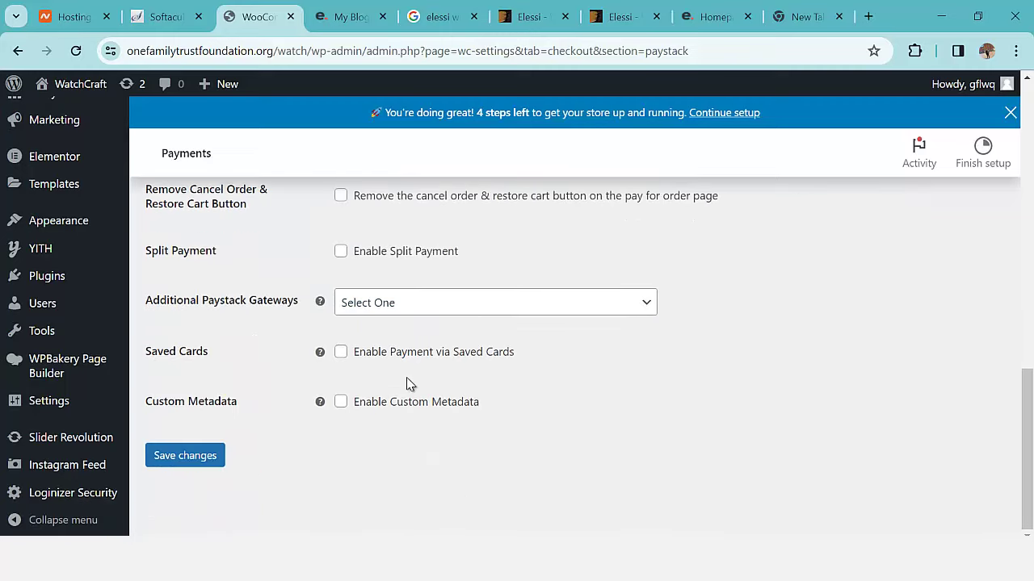
left_click(207, 455)
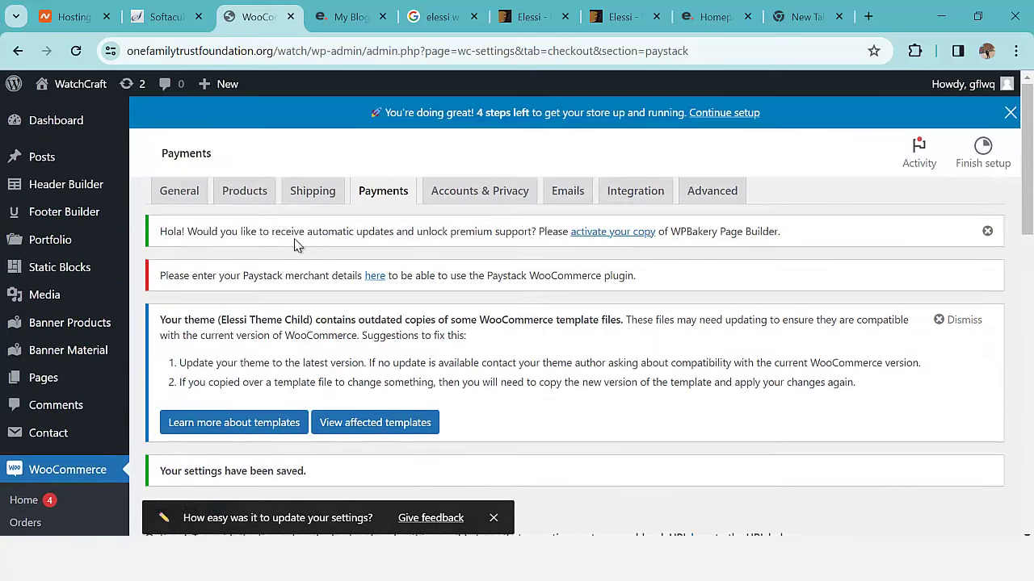
left_click(397, 201)
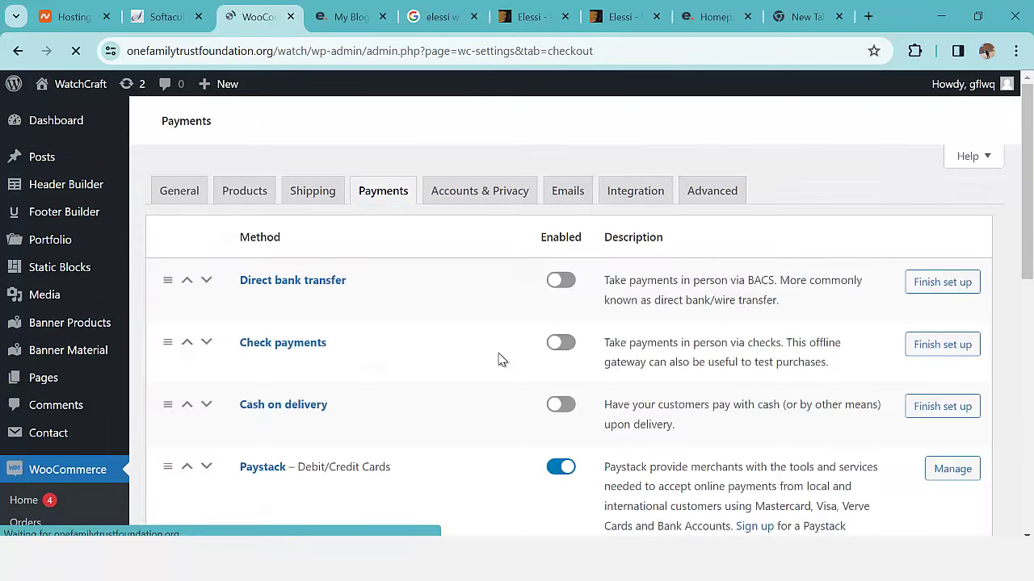
Step: Toggle Cash on delivery on in the Payments list and open its Finish set up page
scroll(460, 357, "down", 2)
scroll(403, 360, "down", 2)
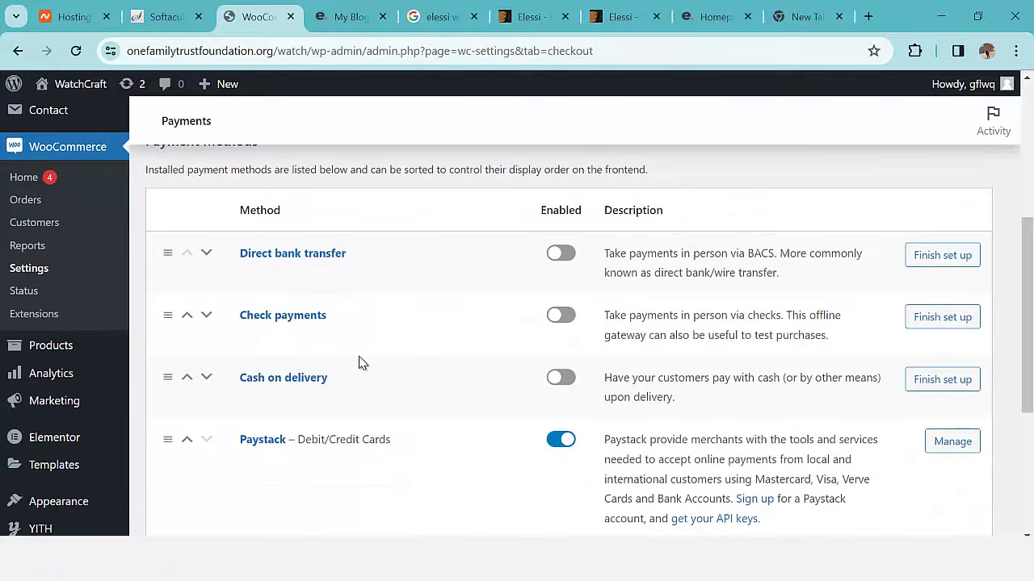
scroll(361, 364, "down", 1)
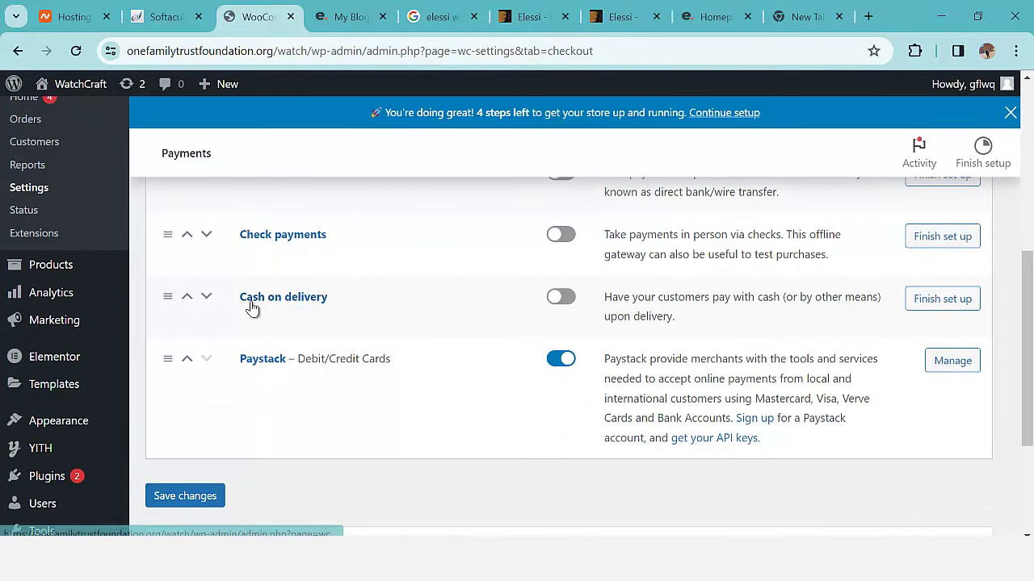
left_click(560, 297)
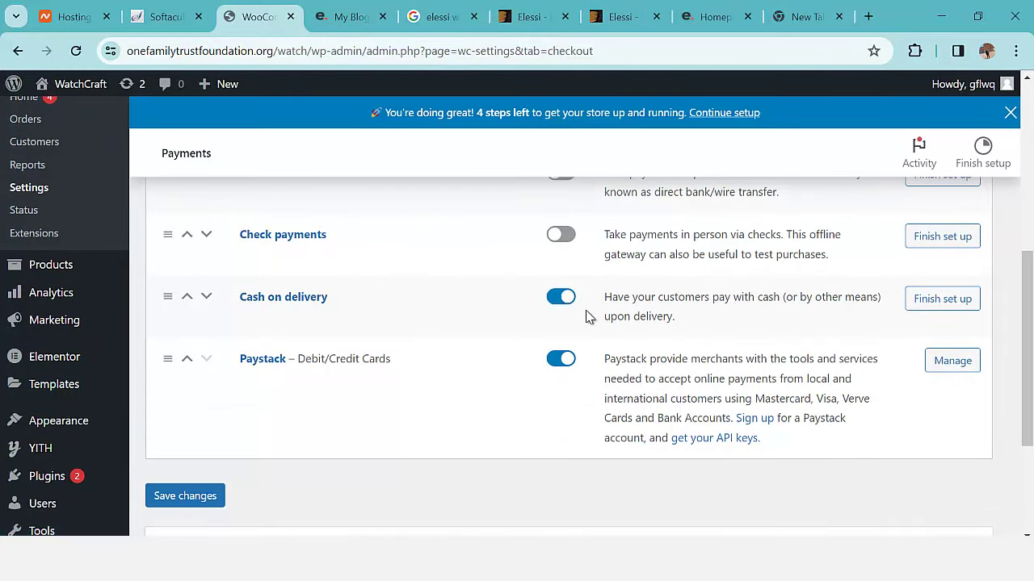
left_click(945, 300)
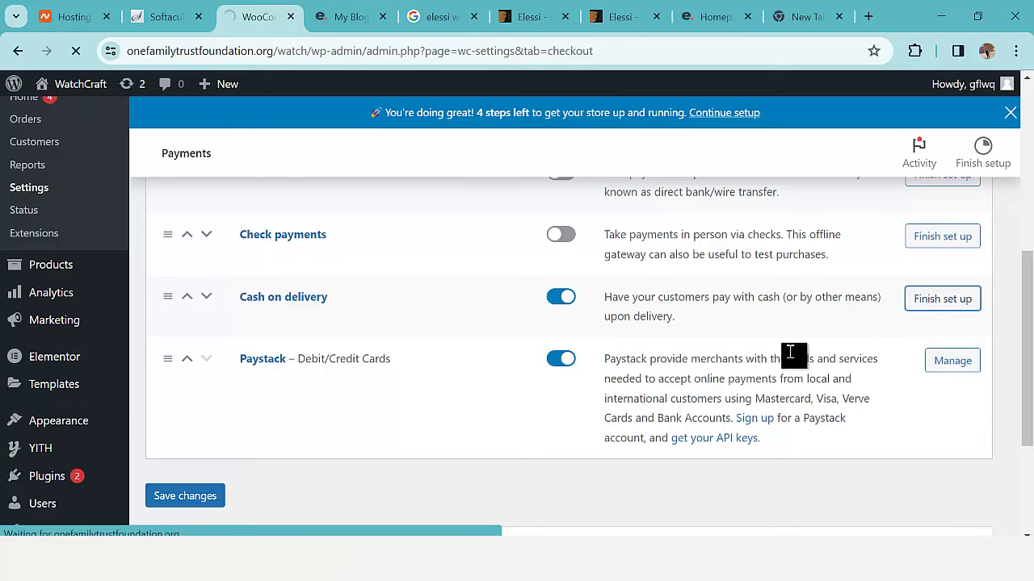
Step: Enable Cash on delivery only for Nigeria – Free shipping (#1), save, and open Accounts & Privacy
scroll(646, 368, "down", 2)
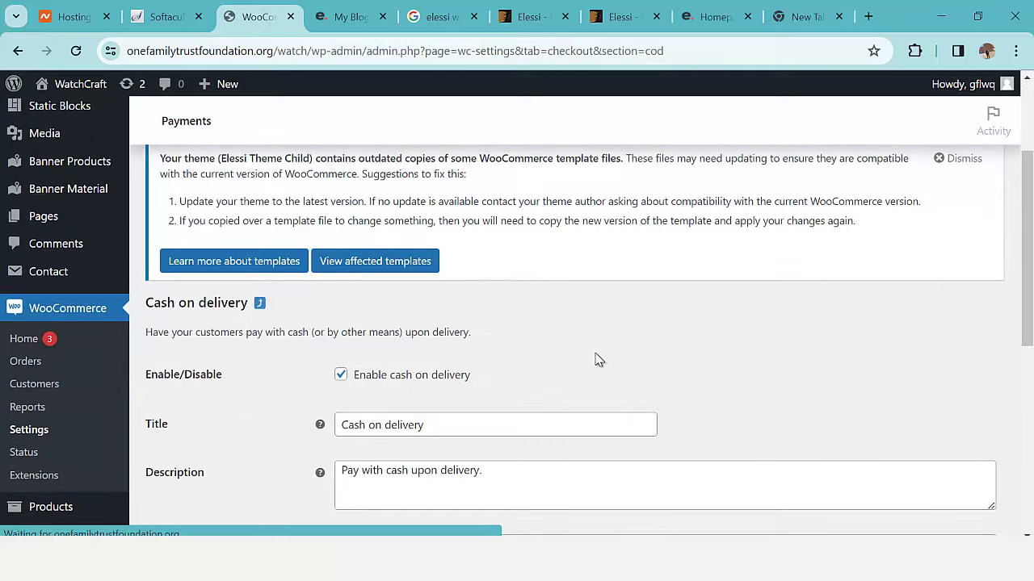
scroll(595, 357, "down", 3)
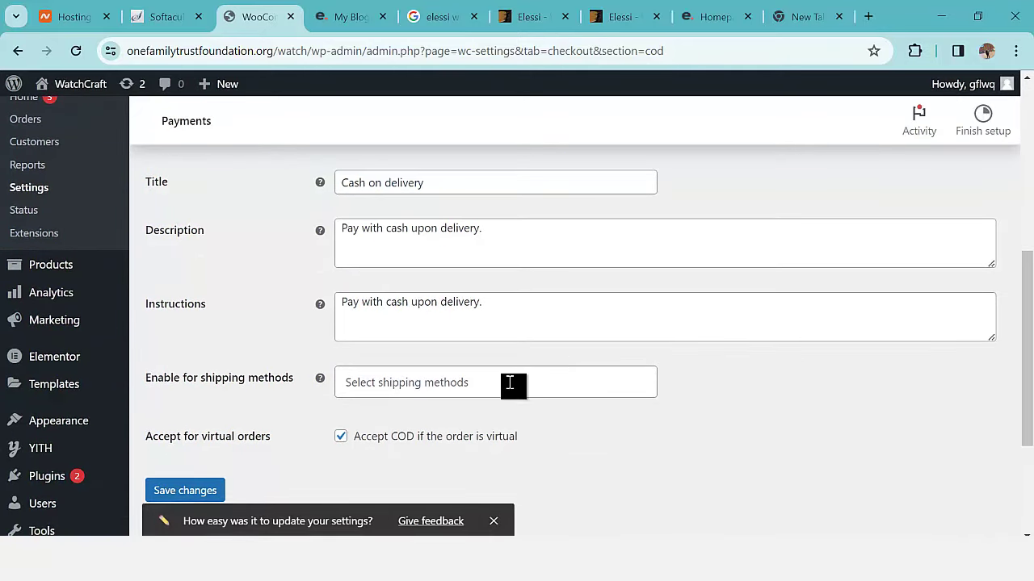
left_click(397, 382)
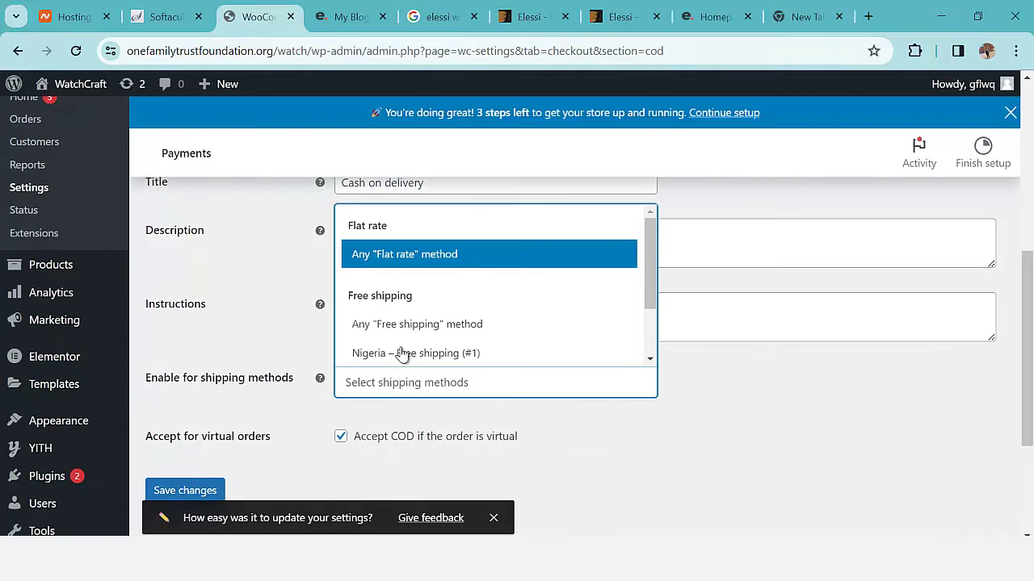
scroll(403, 347, "down", 1)
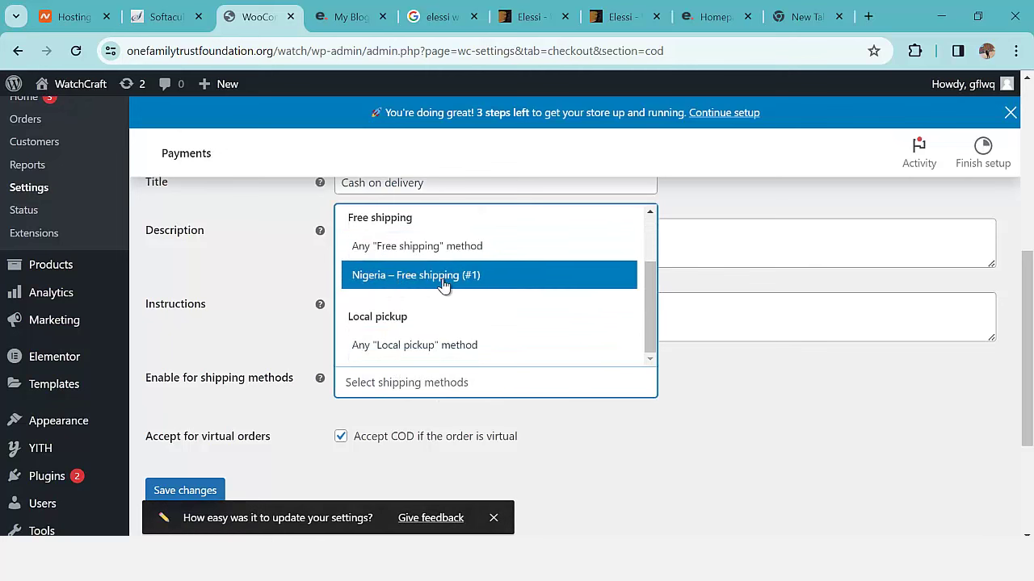
left_click(418, 278)
scroll(533, 347, "down", 1)
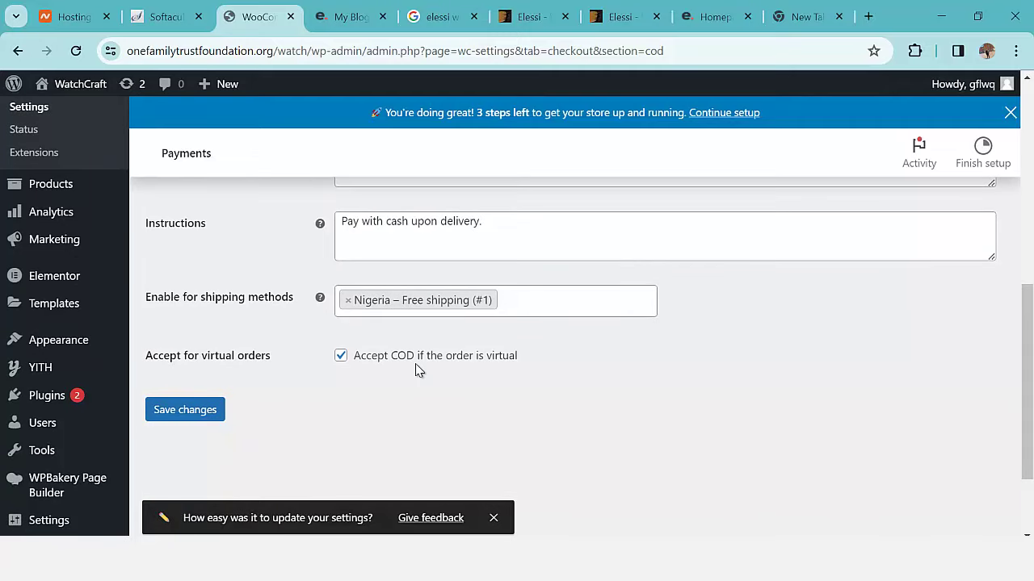
scroll(452, 369, "up", 5)
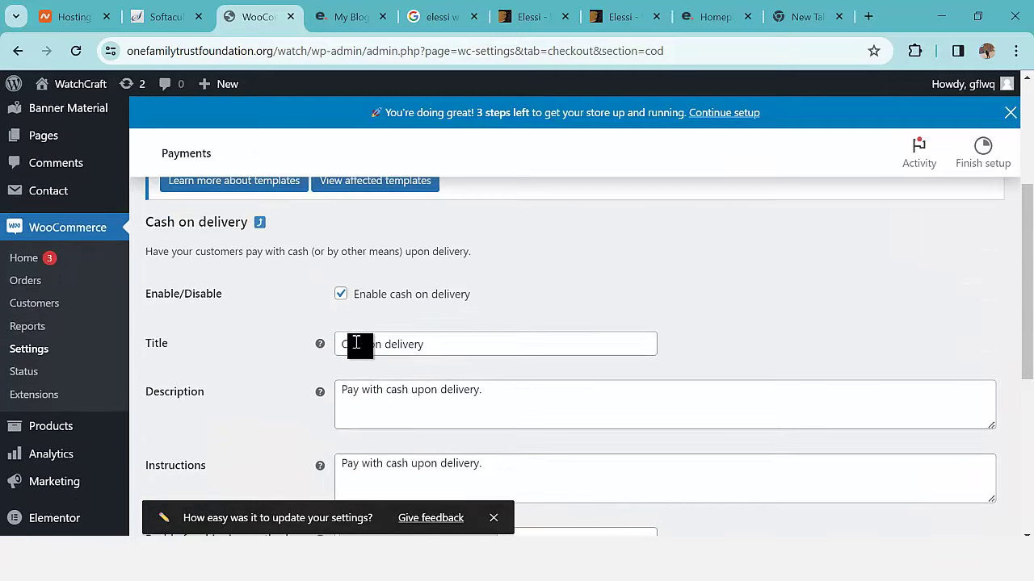
scroll(302, 340, "down", 5)
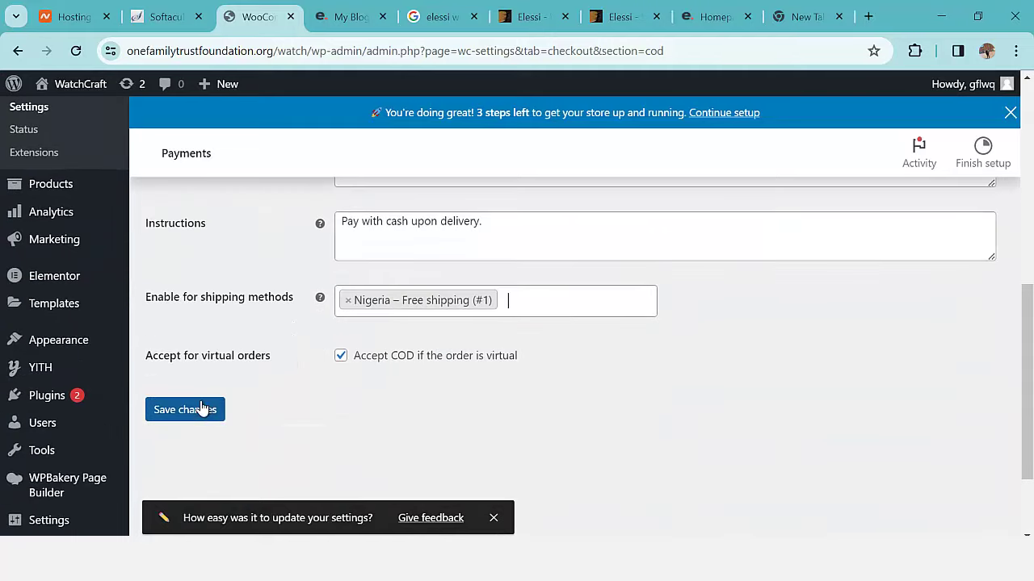
left_click(202, 414)
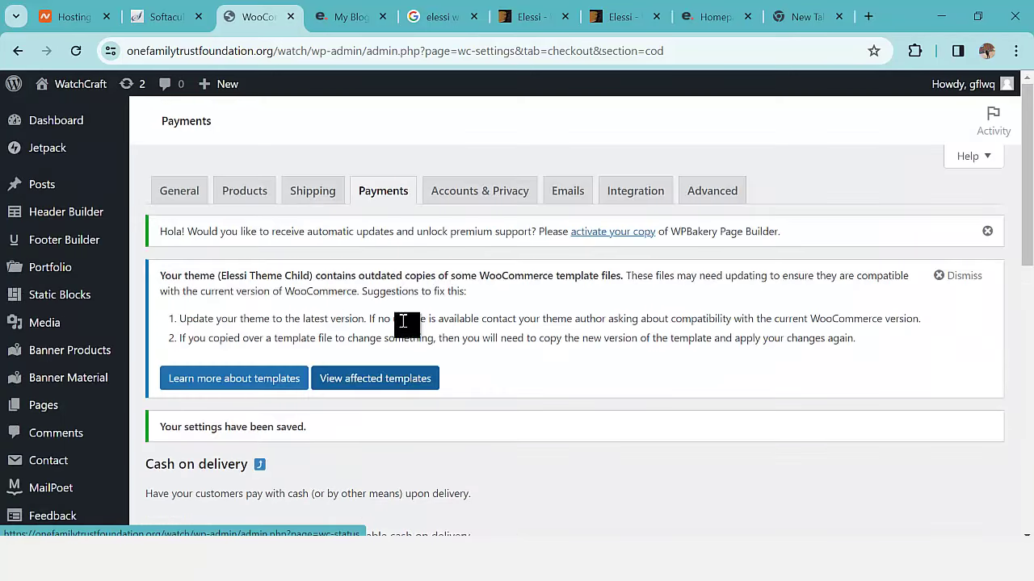
left_click(481, 197)
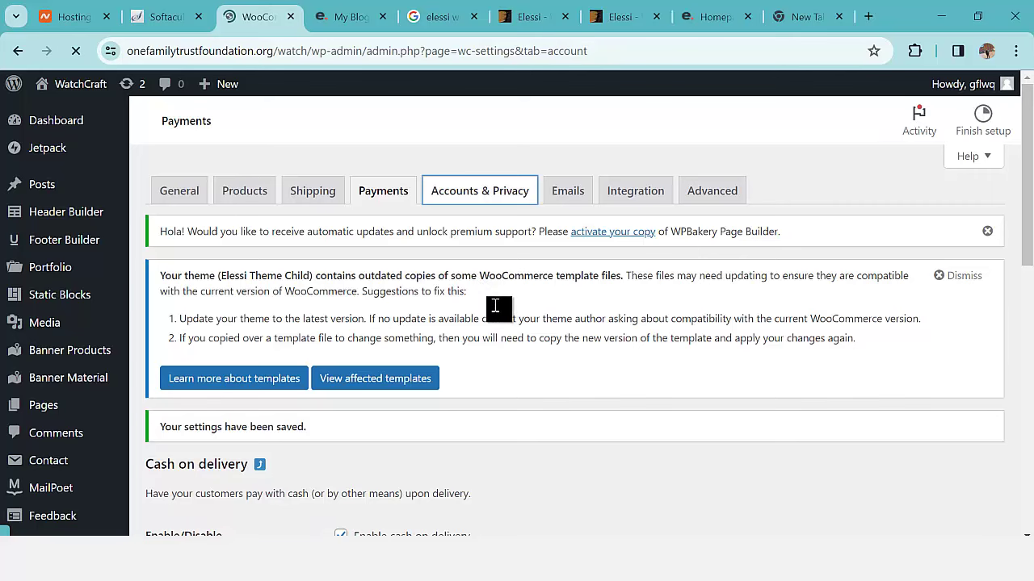
Step: Review the Accounts & Privacy options, including guest checkout, then go to the Emails settings
scroll(495, 307, "down", 3)
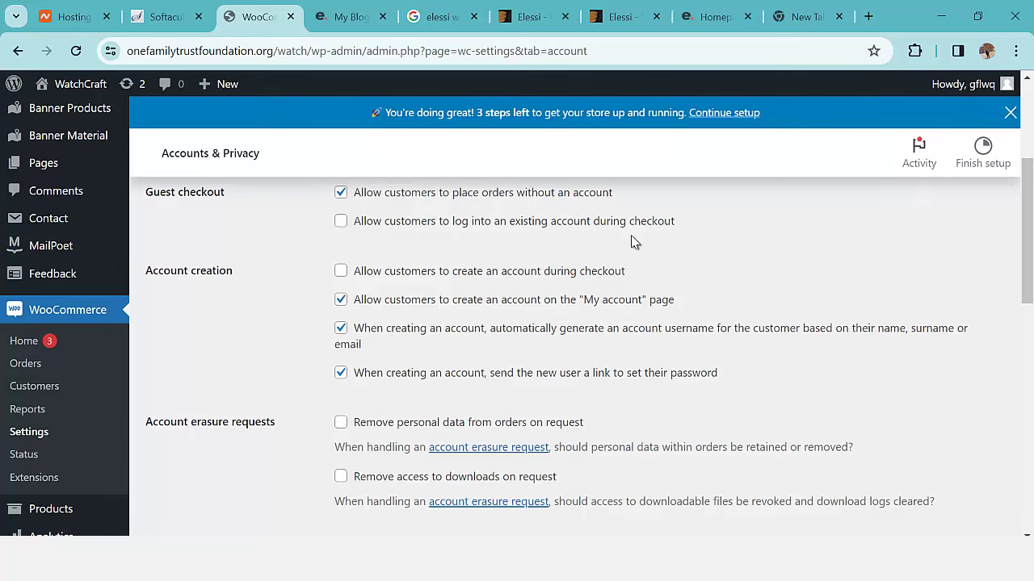
scroll(358, 293, "down", 4)
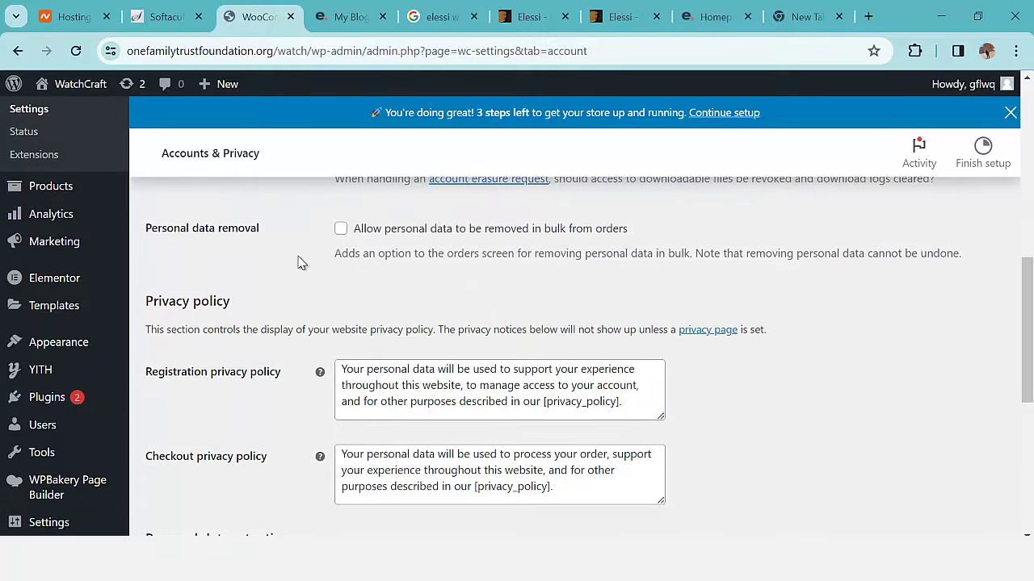
scroll(299, 263, "down", 5)
scroll(334, 318, "up", 10)
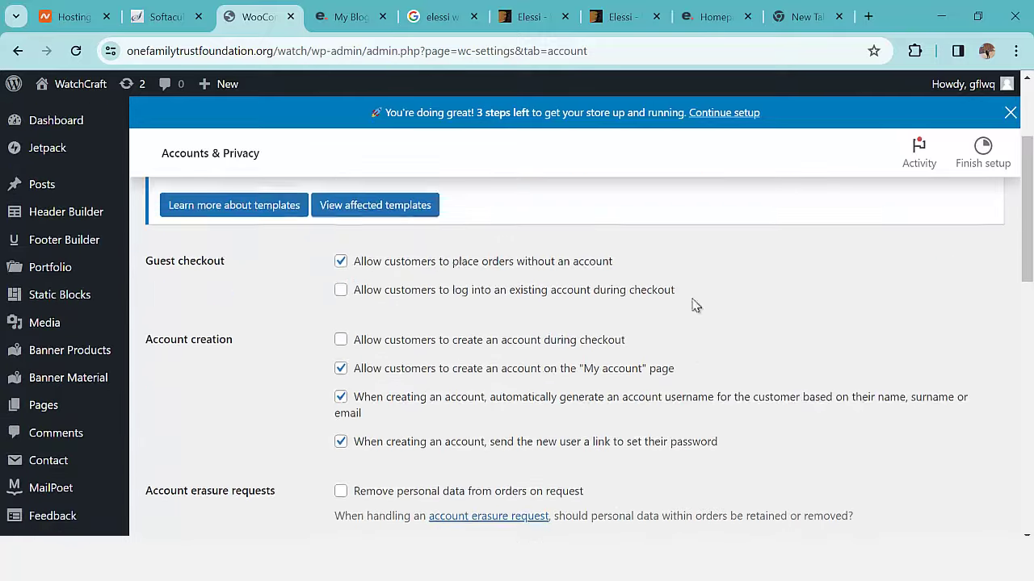
scroll(696, 305, "up", 3)
left_click(571, 198)
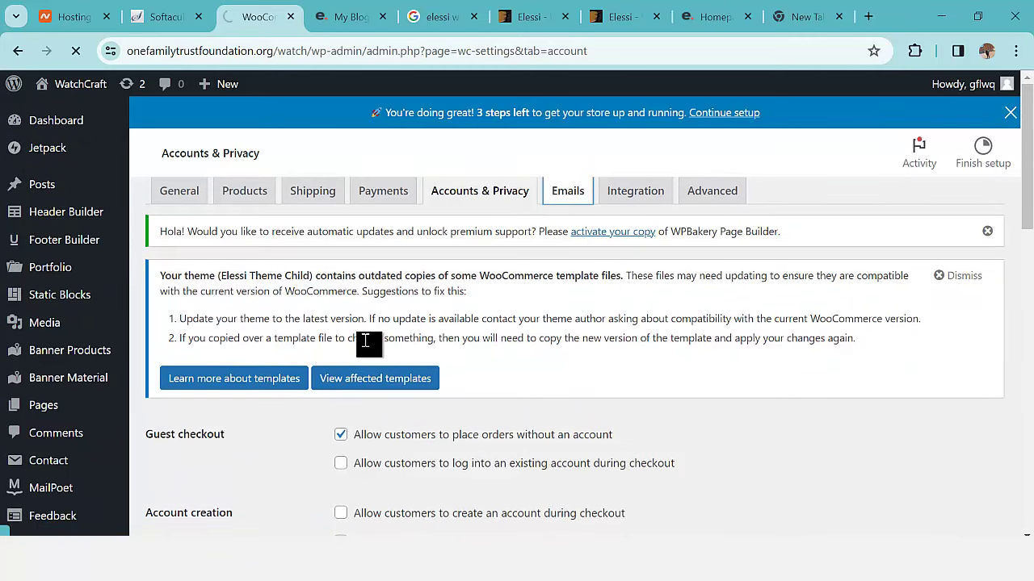
Step: Replace the 'My Blog' email From name with WatchCraft
scroll(307, 338, "down", 2)
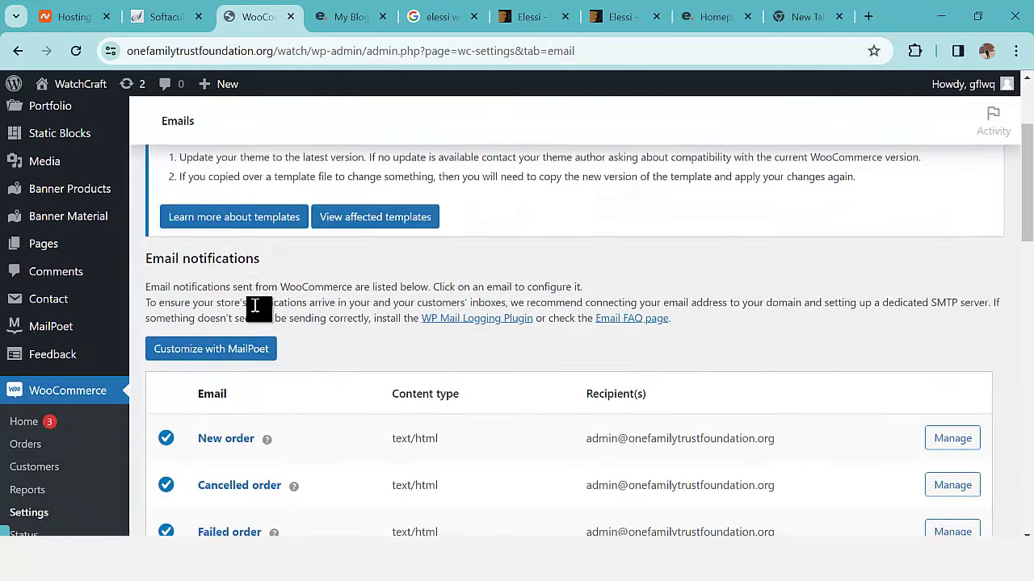
scroll(258, 307, "down", 2)
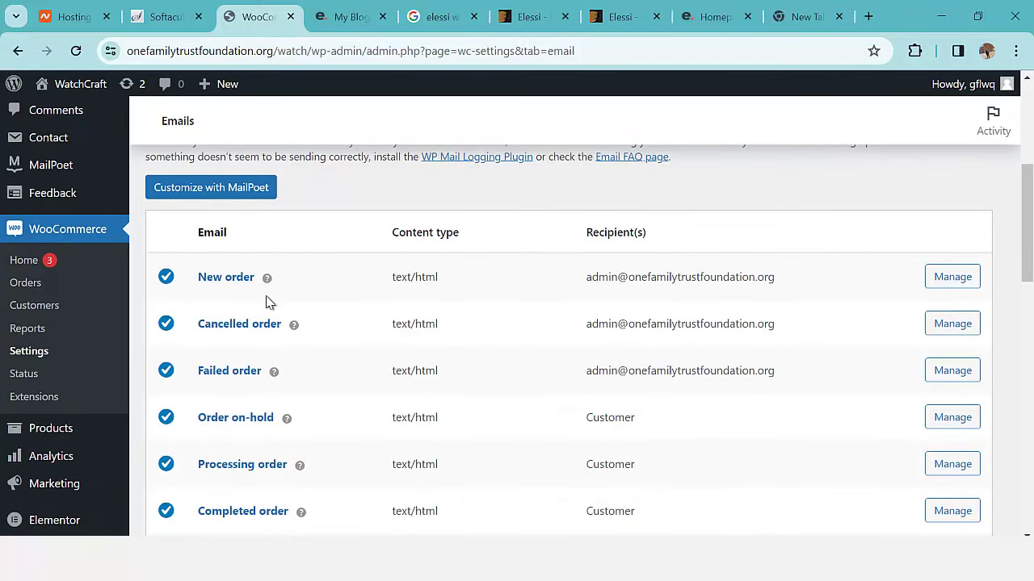
scroll(231, 350, "down", 3)
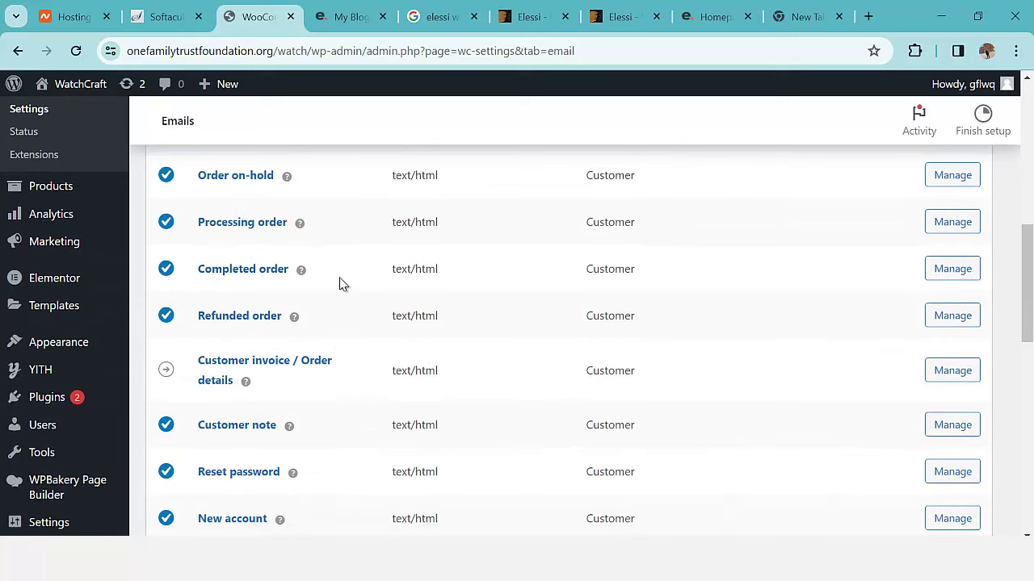
scroll(339, 283, "down", 5)
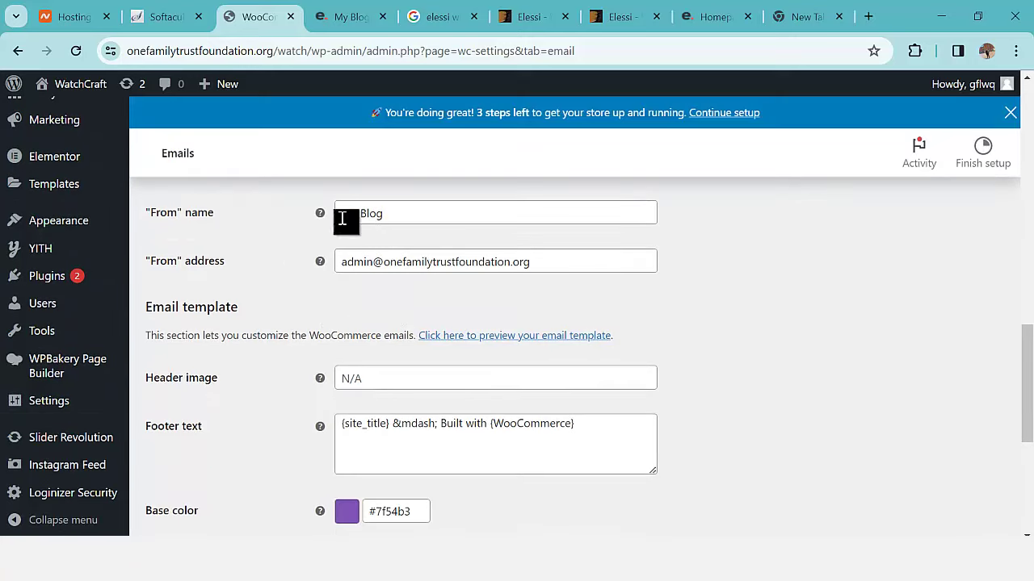
triple_click(343, 217)
key("BackSpace")
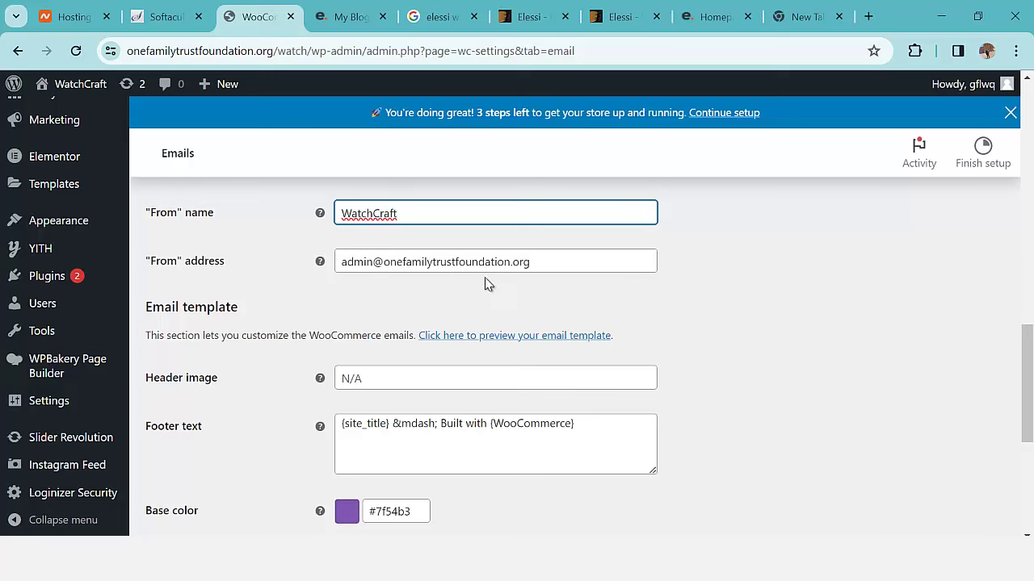
Step: Save the email settings and go to the Integration settings
scroll(570, 274, "down", 2)
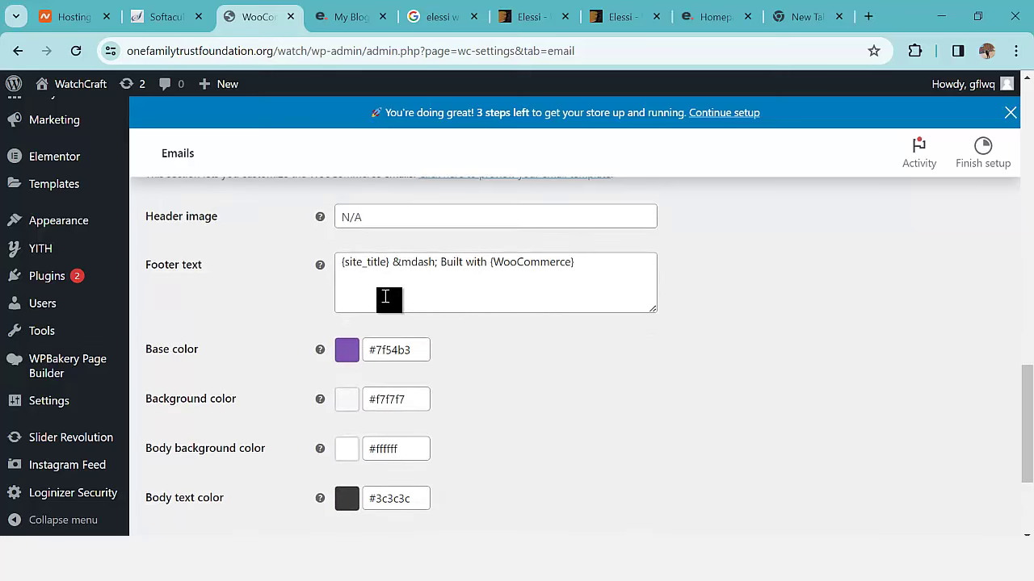
scroll(396, 311, "down", 2)
scroll(380, 348, "up", 5)
scroll(378, 362, "up", 7)
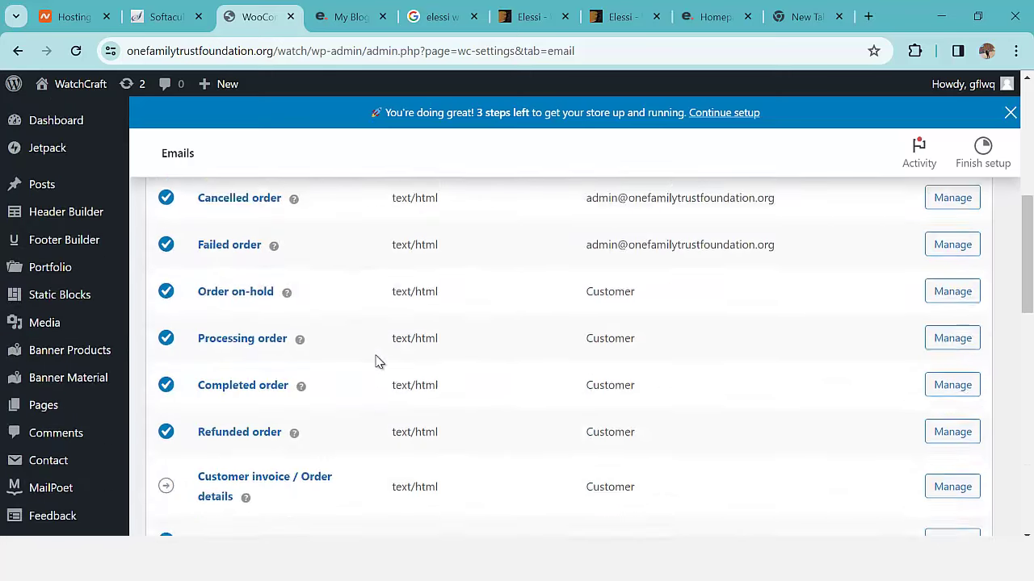
scroll(379, 368, "down", 12)
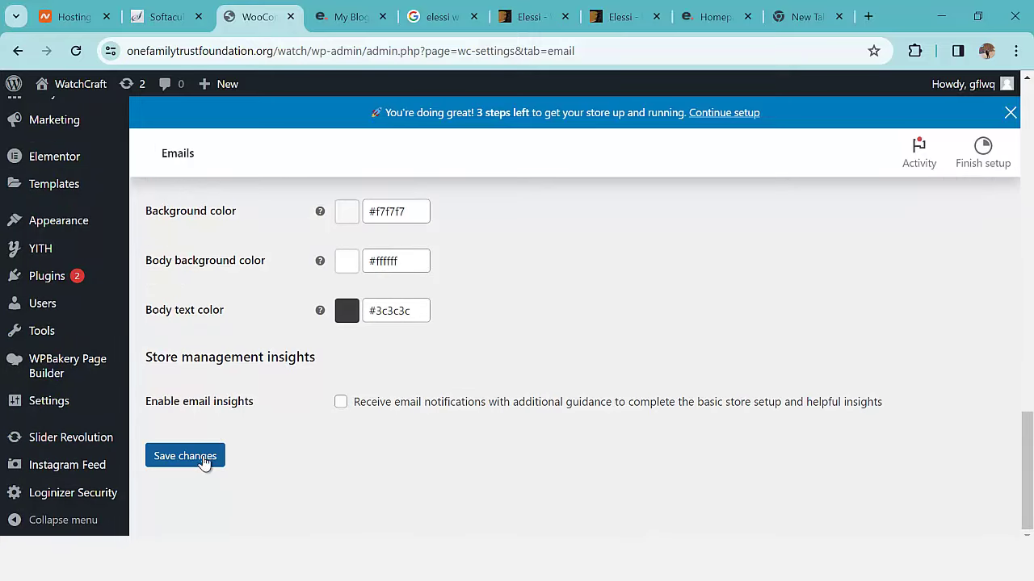
left_click(213, 456)
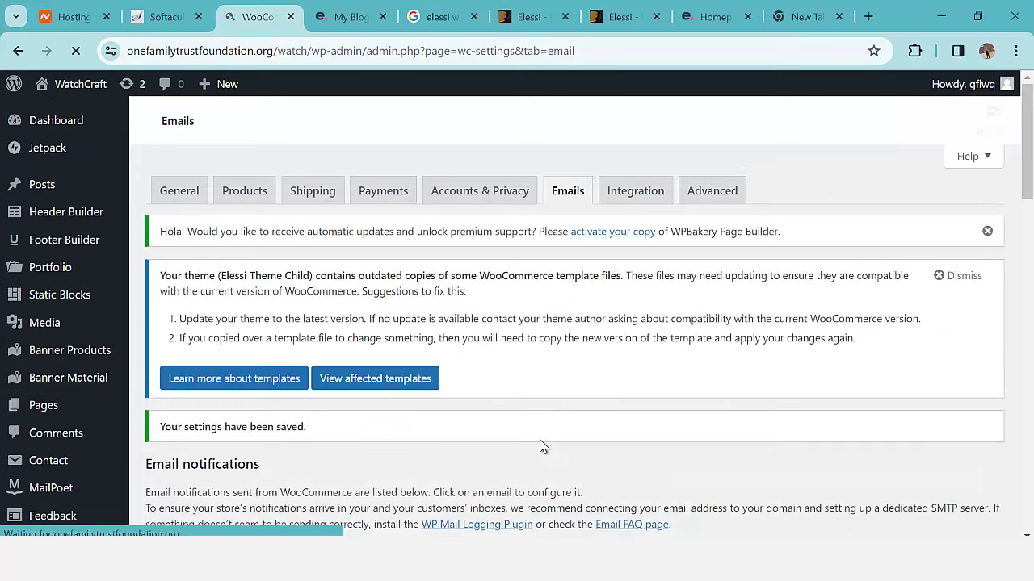
scroll(547, 445, "down", 5)
scroll(547, 401, "up", 4)
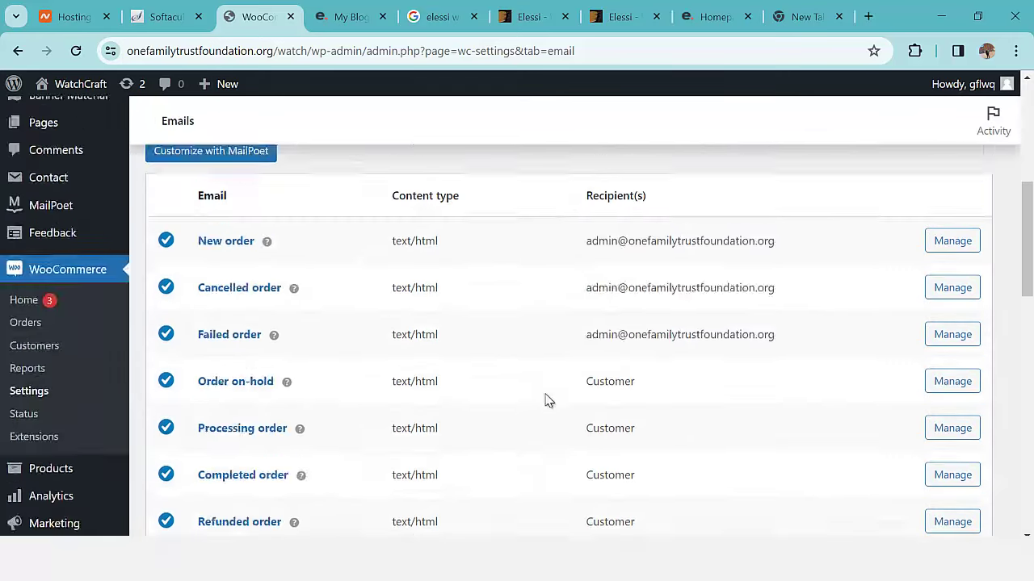
scroll(578, 283, "up", 1)
left_click(650, 198)
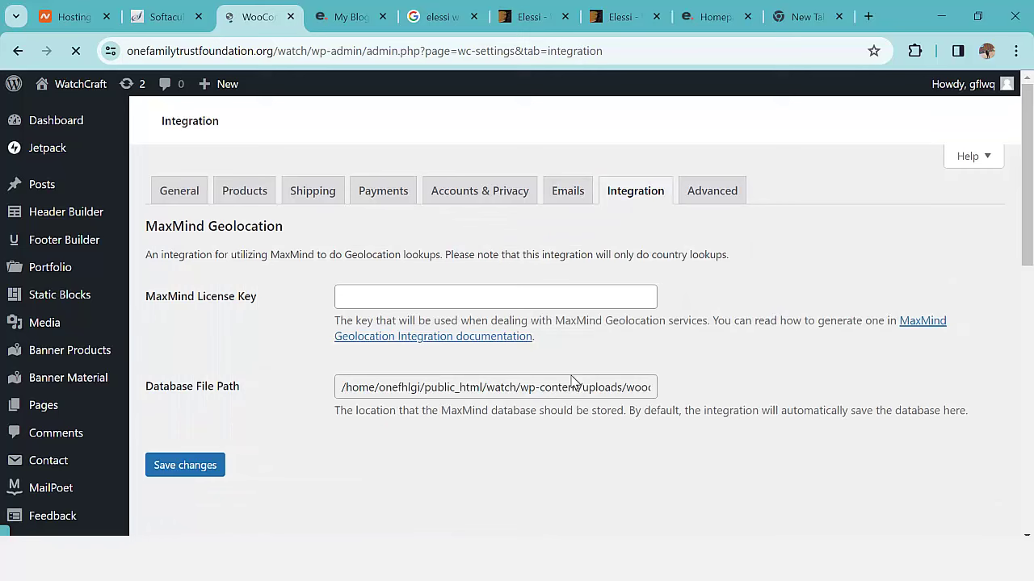
Step: Show the Advanced settings with Shopping Cart, Checkout and My account page assignments
scroll(509, 383, "down", 5)
scroll(323, 371, "up", 4)
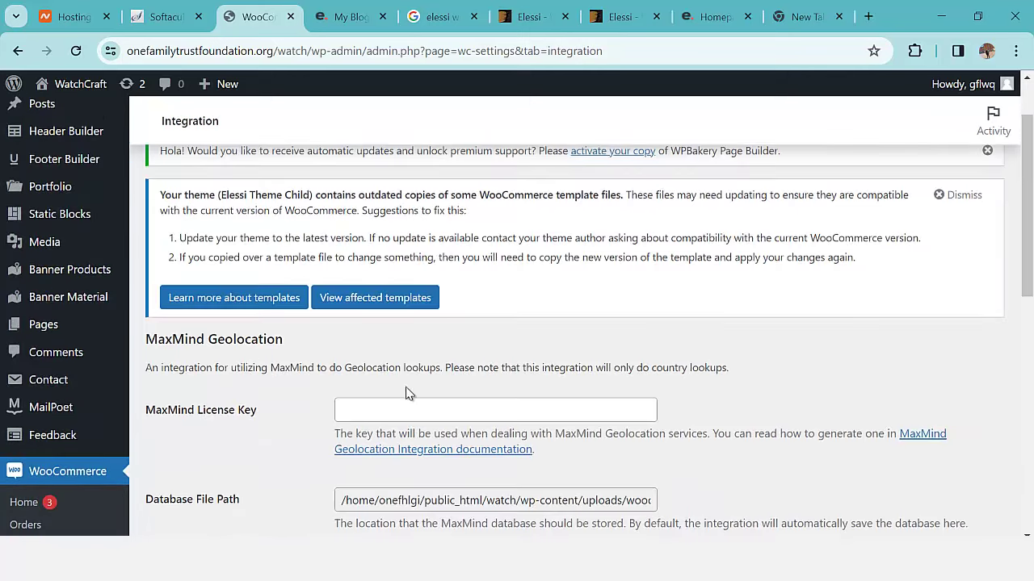
scroll(307, 416, "up", 2)
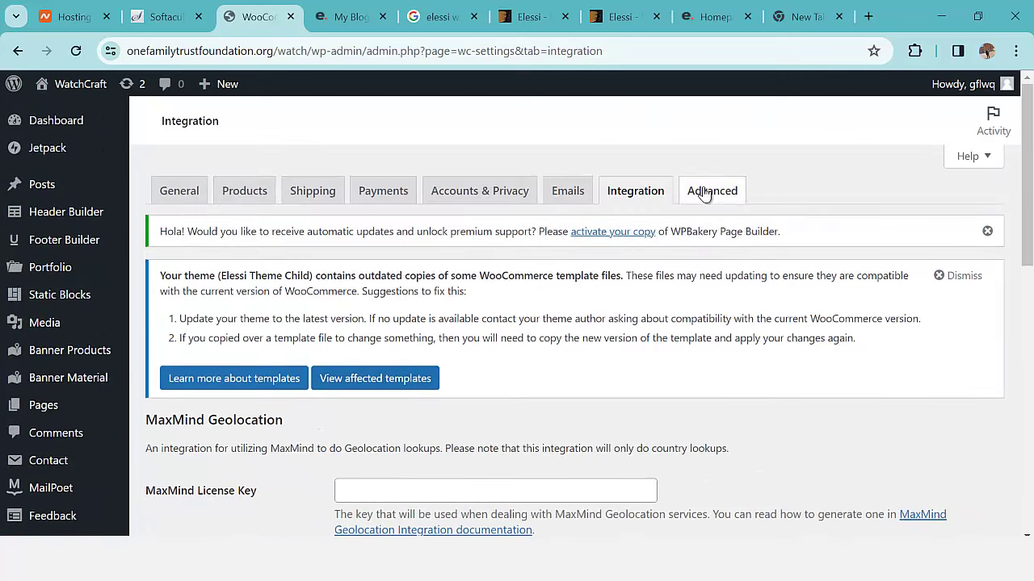
left_click(705, 193)
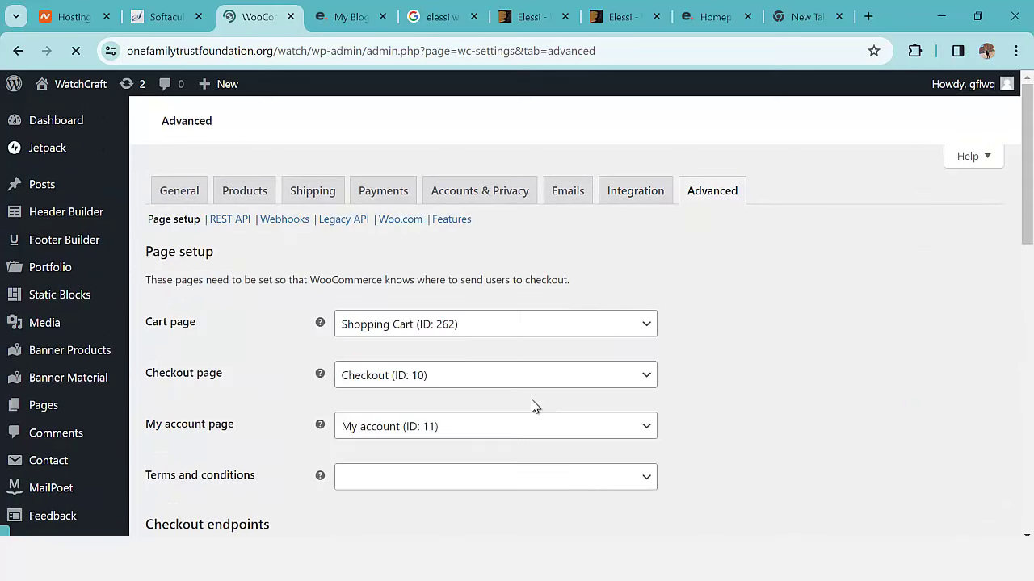
scroll(530, 403, "up", 2)
scroll(531, 404, "down", 3)
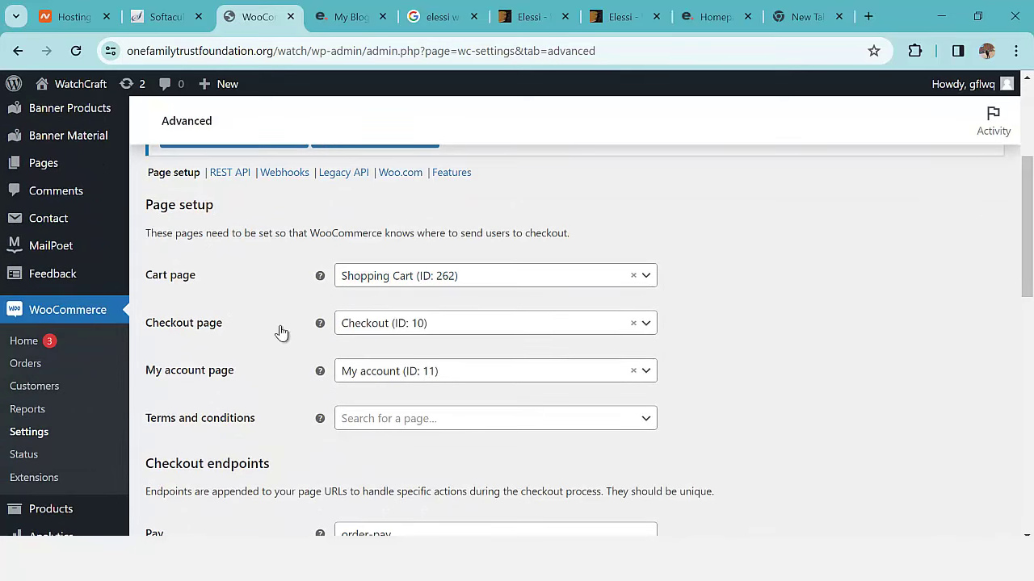
scroll(226, 370, "down", 1)
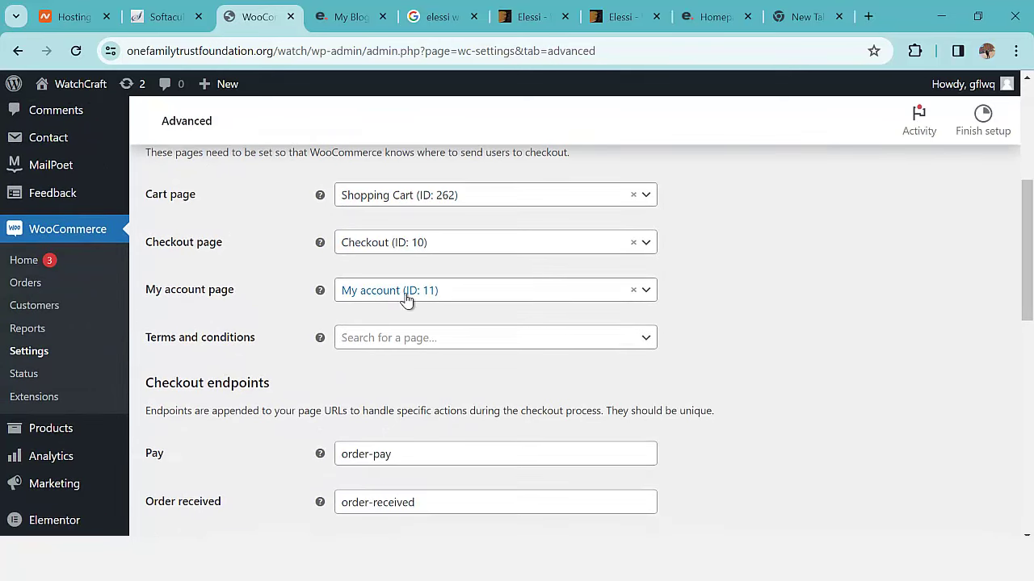
left_click(428, 339)
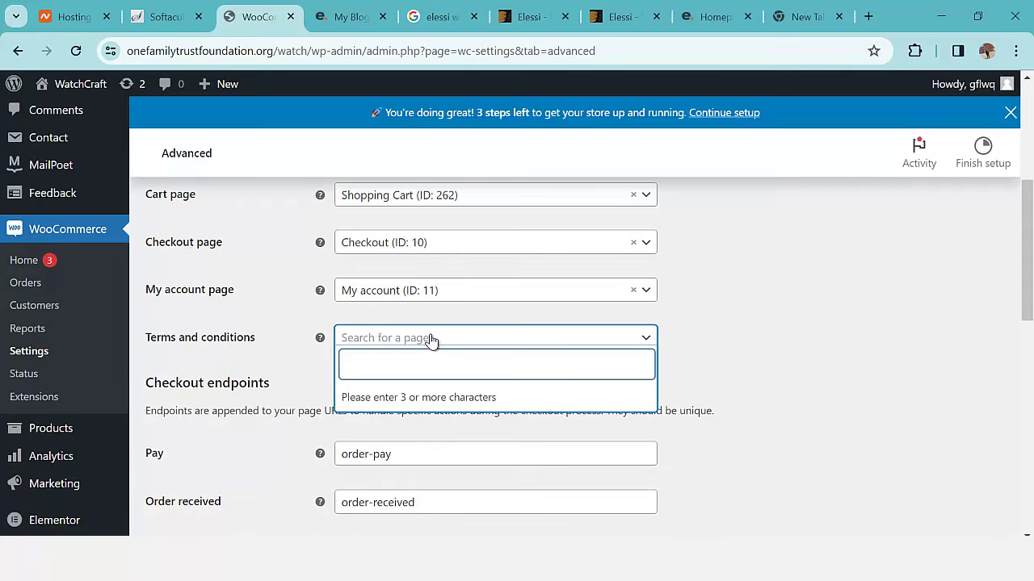
type("term")
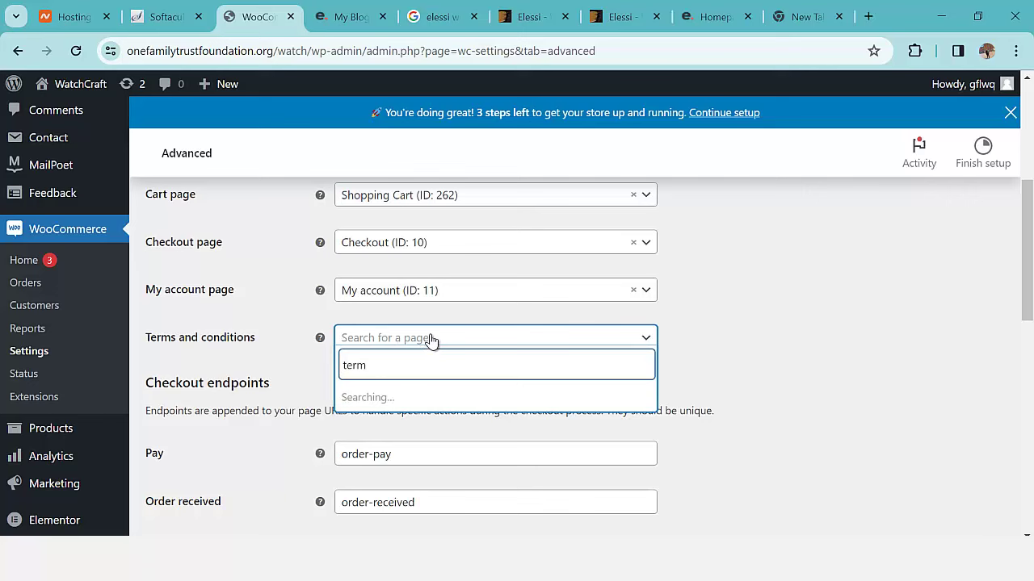
type("s")
left_click(730, 314)
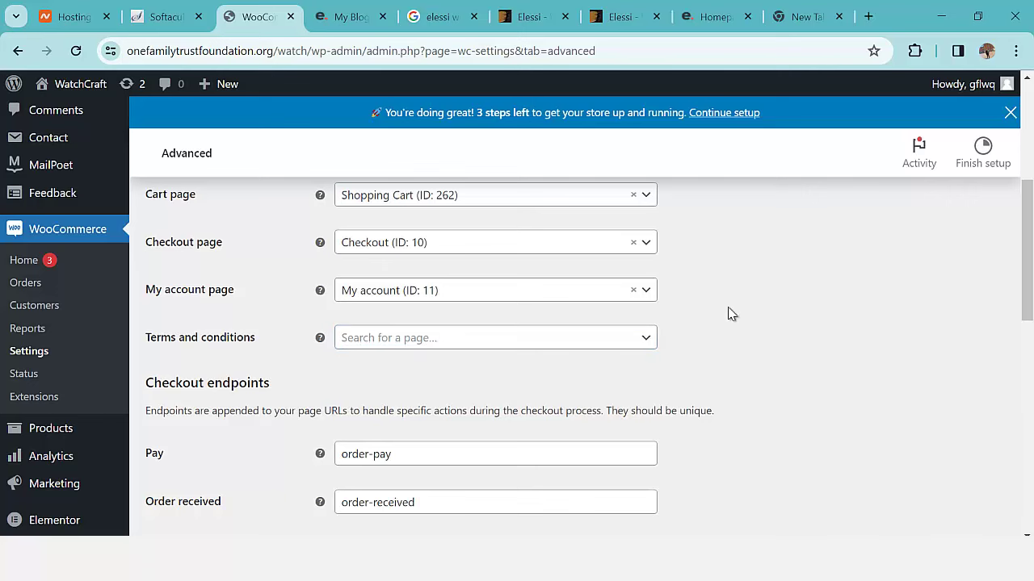
scroll(538, 341, "down", 8)
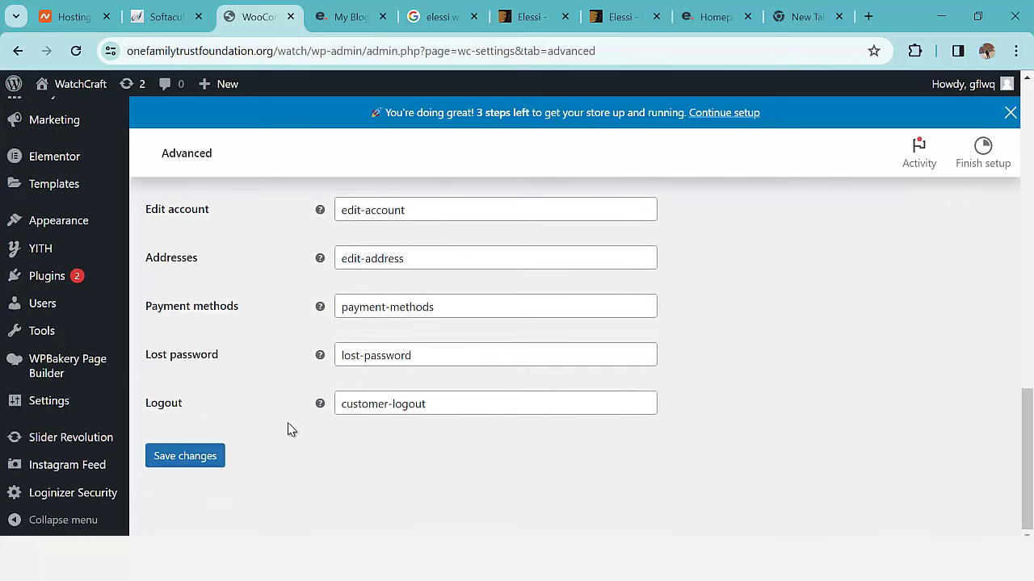
scroll(267, 424, "up", 15)
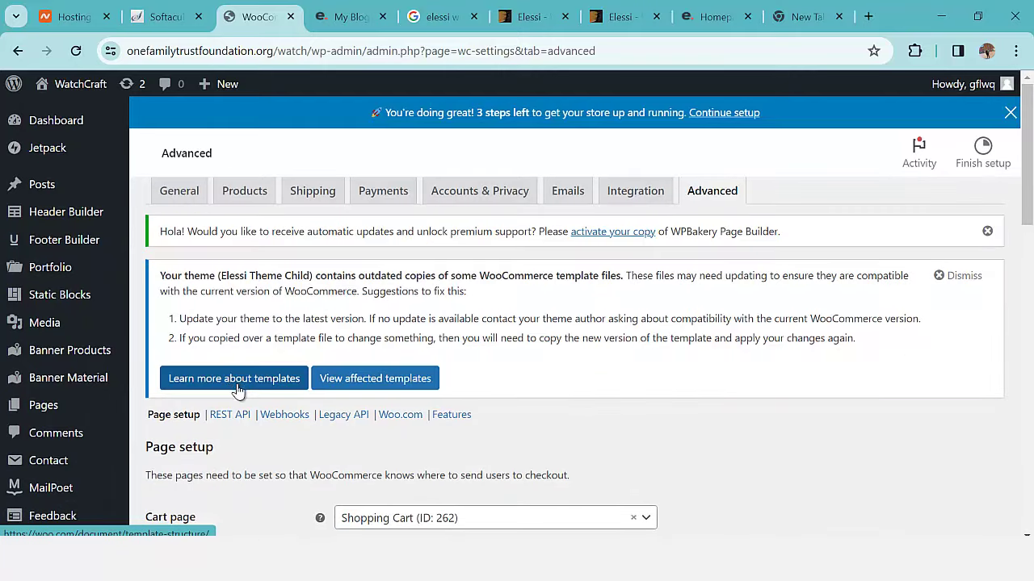
Step: In General settings, enter store address line '12', city 'I' and postcode '435'
left_click(179, 191)
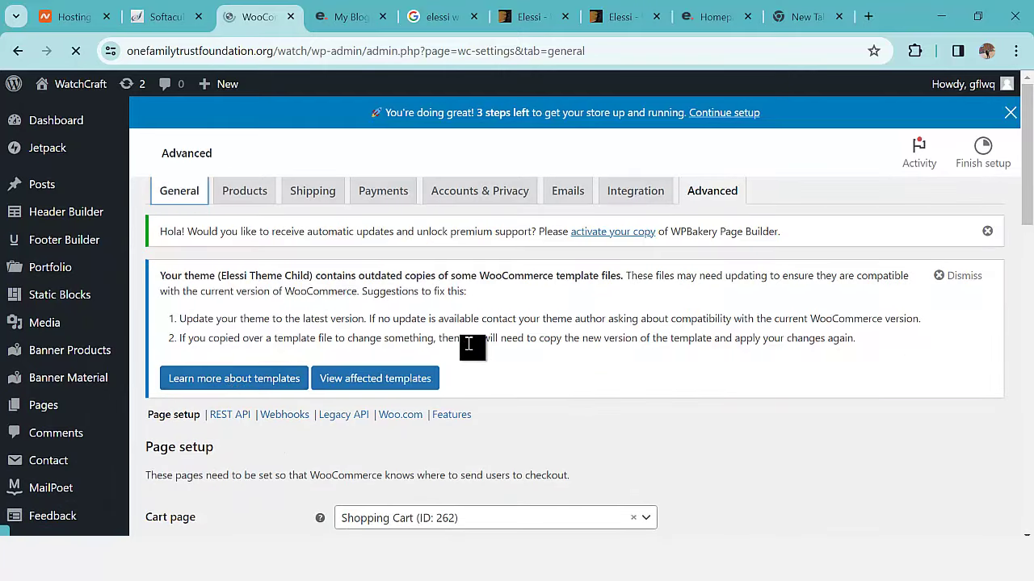
scroll(250, 358, "down", 1)
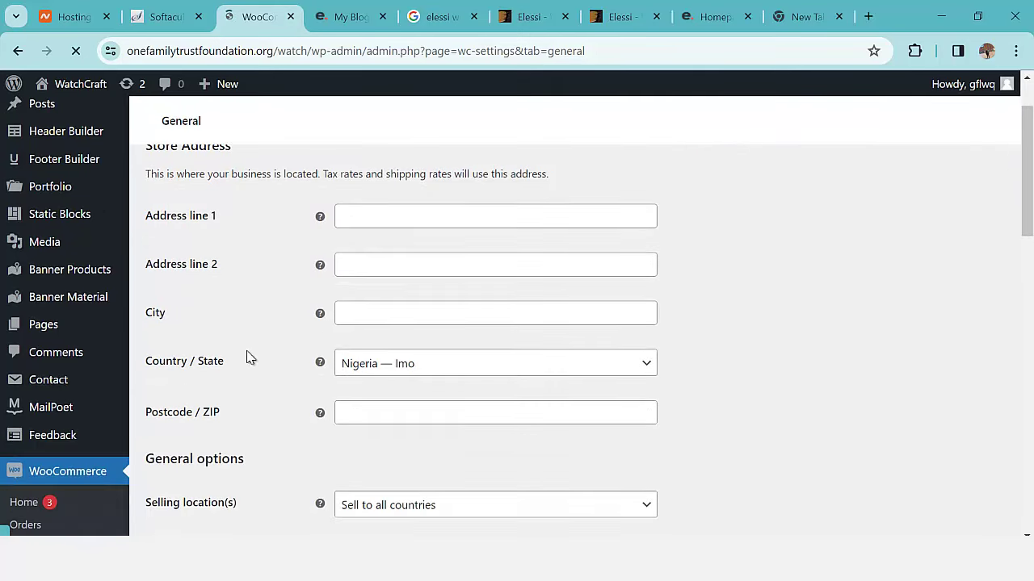
scroll(460, 341, "down", 3)
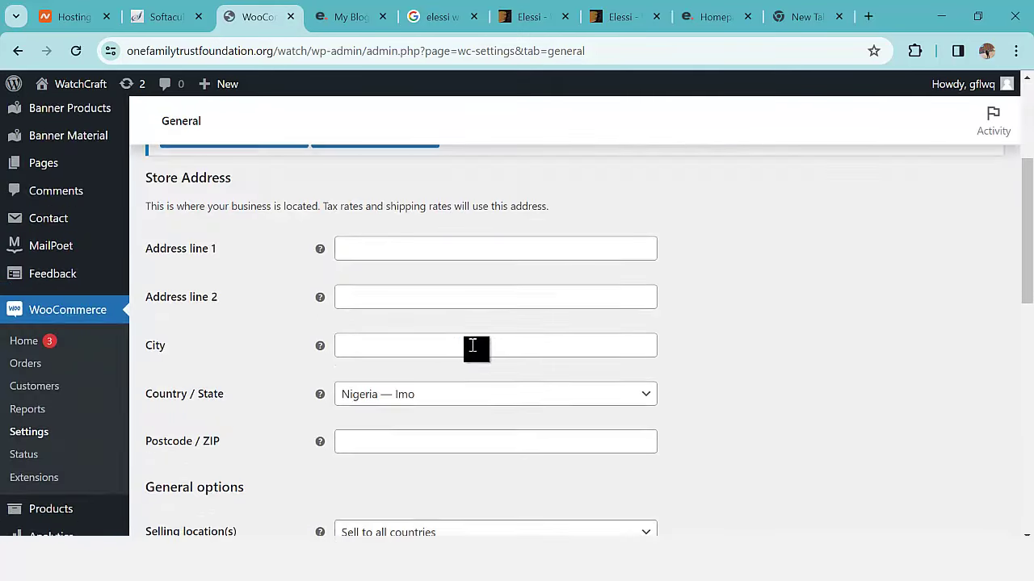
scroll(335, 349, "down", 2)
scroll(351, 337, "up", 3)
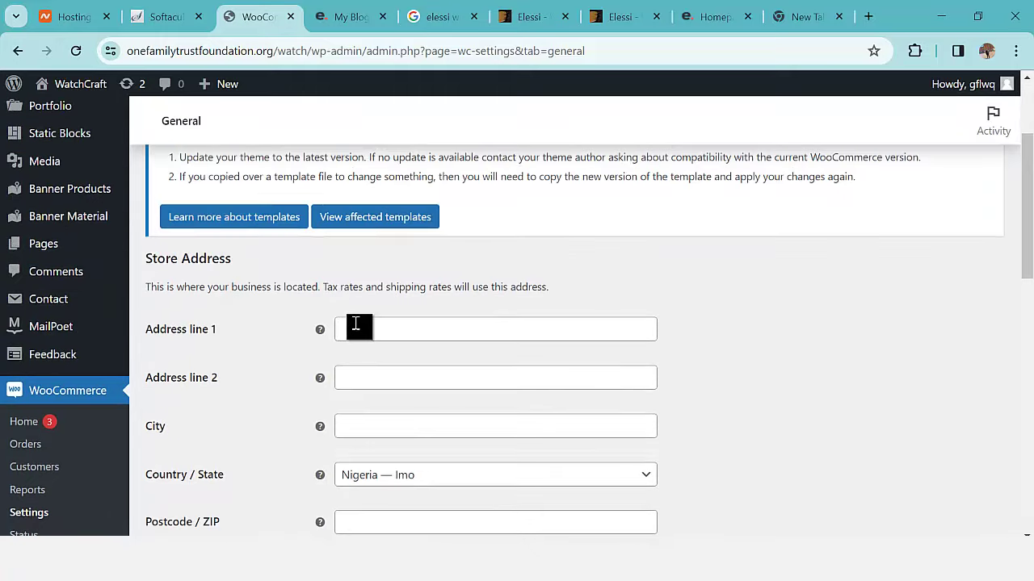
left_click(356, 325)
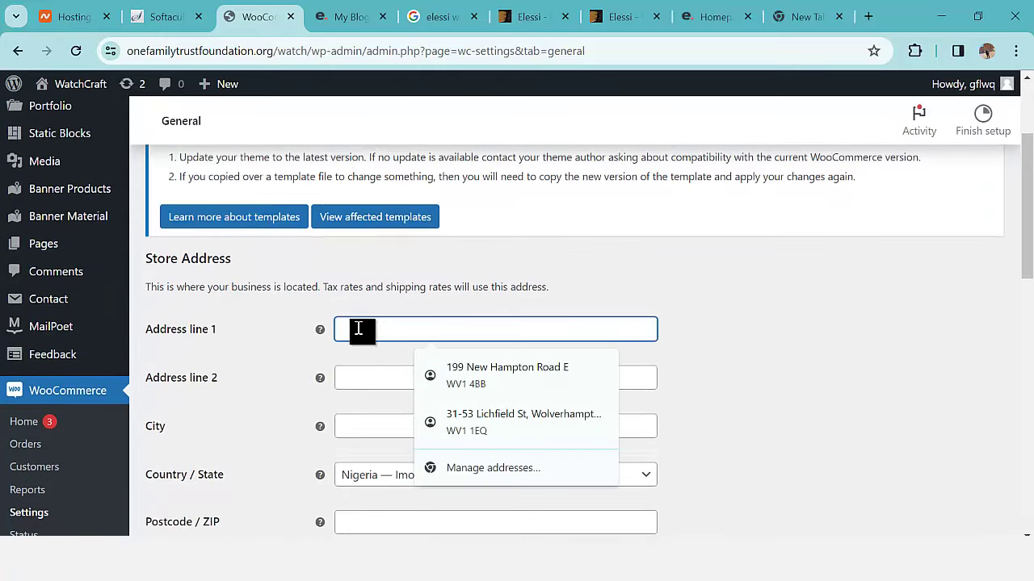
type("124 Abab Road")
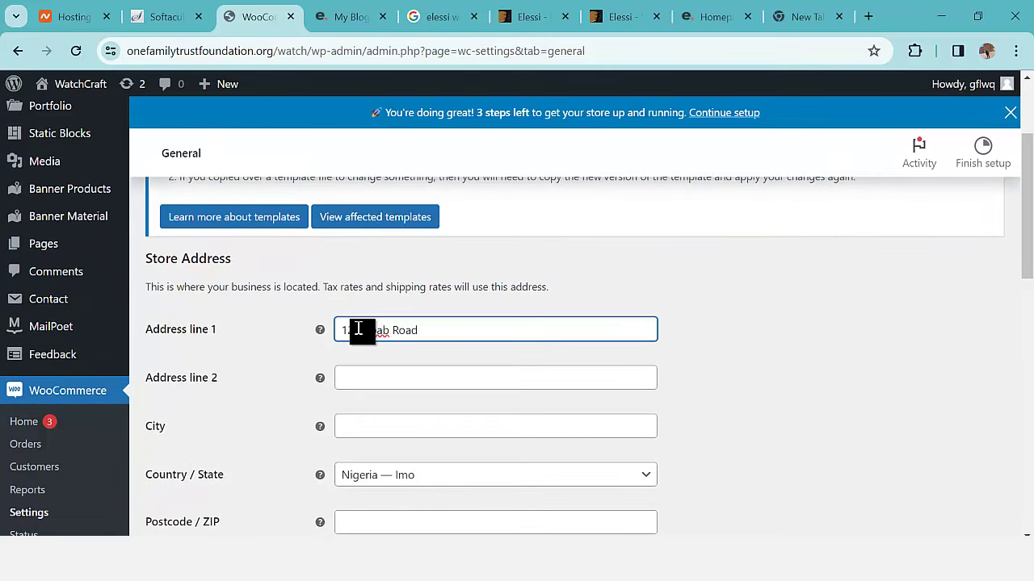
scroll(367, 323, "down", 2)
left_click(376, 265)
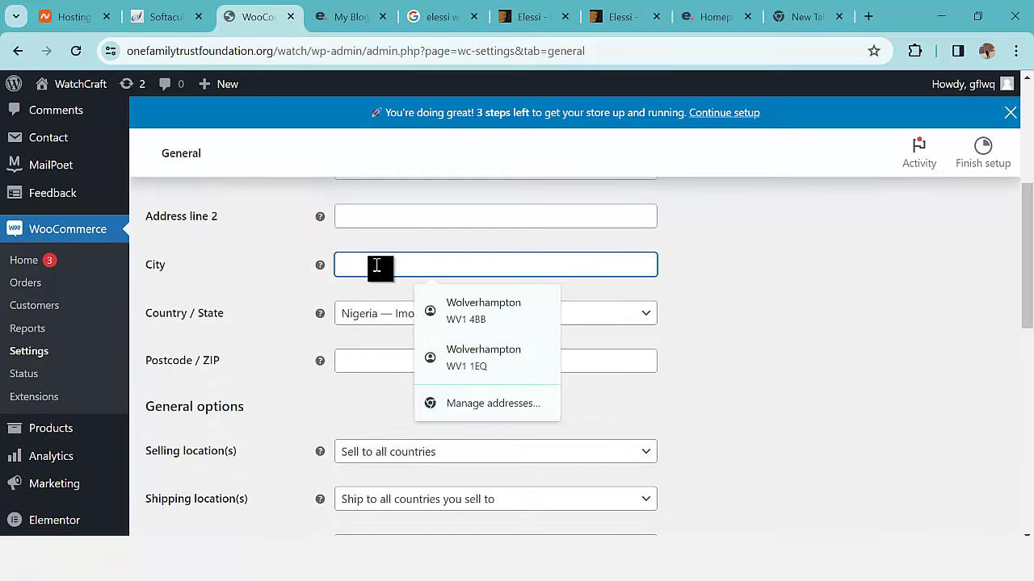
type("Imo")
scroll(376, 299, "down", 2)
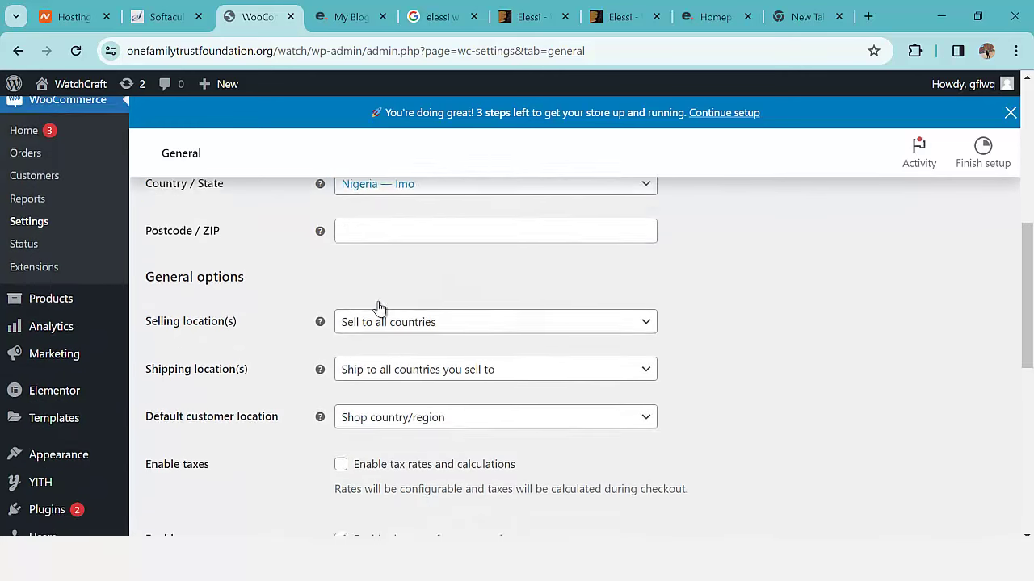
left_click(396, 201)
type("435666")
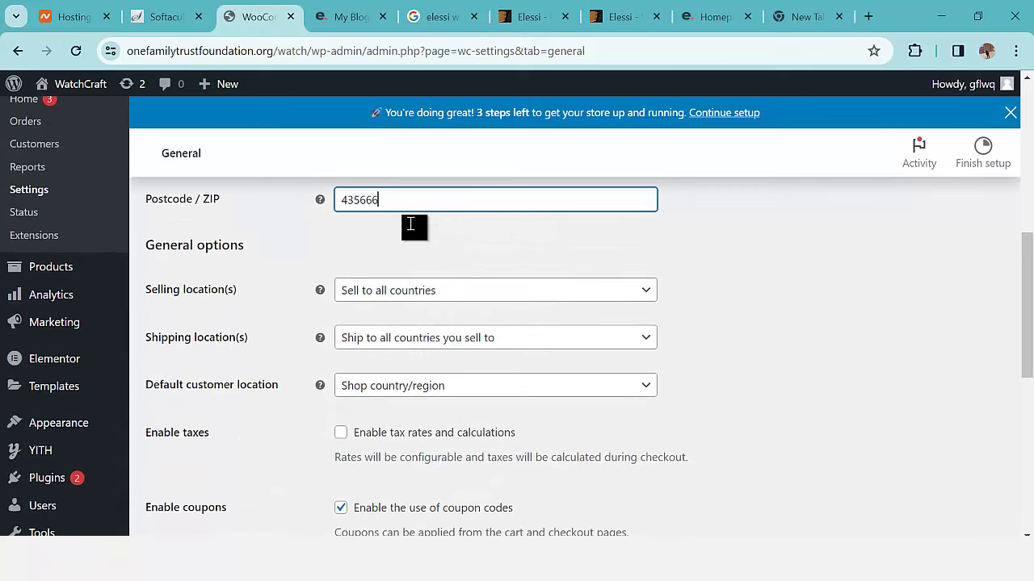
Step: Keep selling to all countries with Shop country/region as the default customer location
scroll(452, 308, "down", 1)
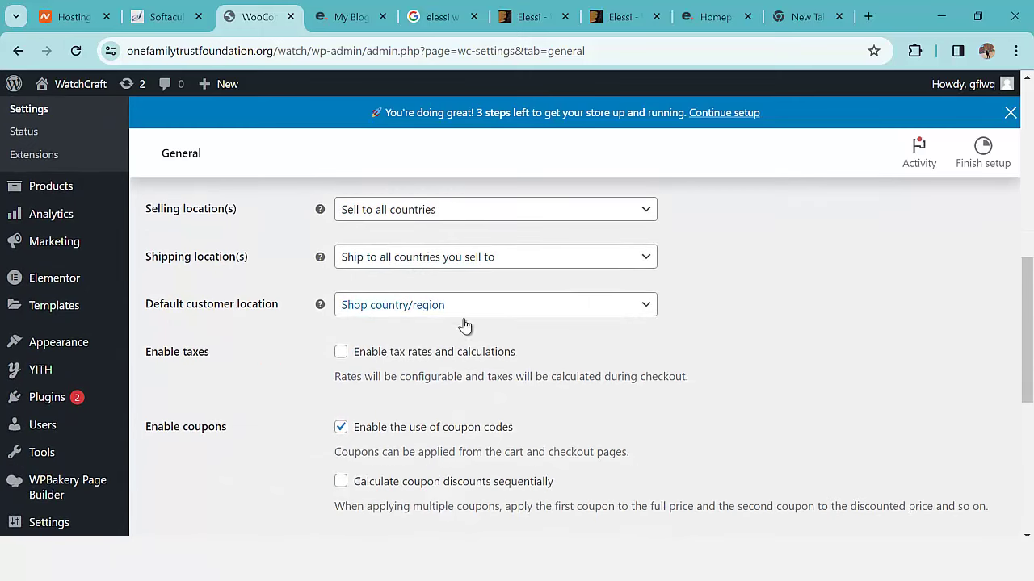
scroll(412, 242, "down", 1)
scroll(424, 234, "up", 1)
left_click(425, 211)
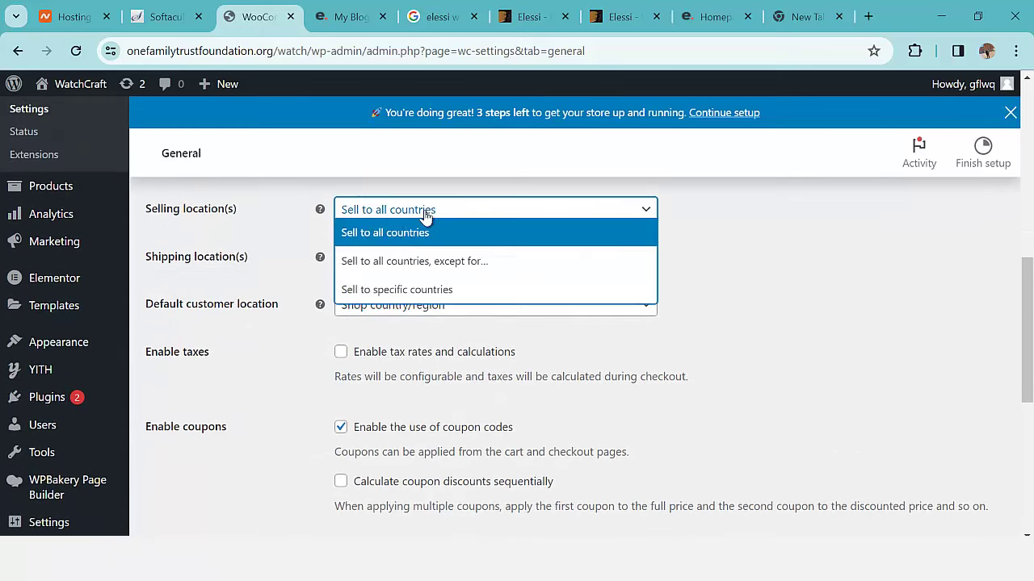
left_click(701, 222)
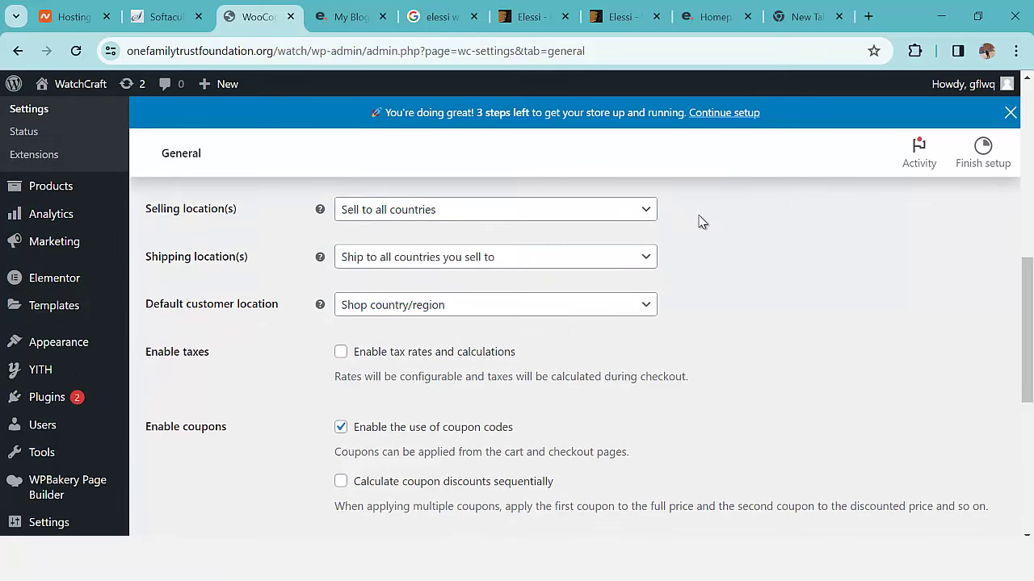
scroll(397, 347, "down", 2)
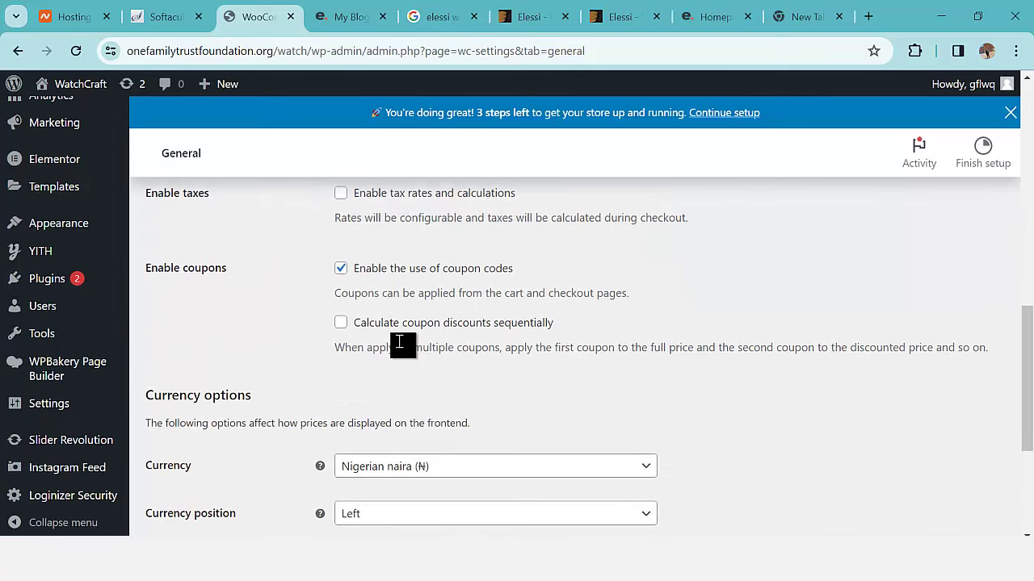
scroll(380, 342, "up", 1)
left_click(389, 233)
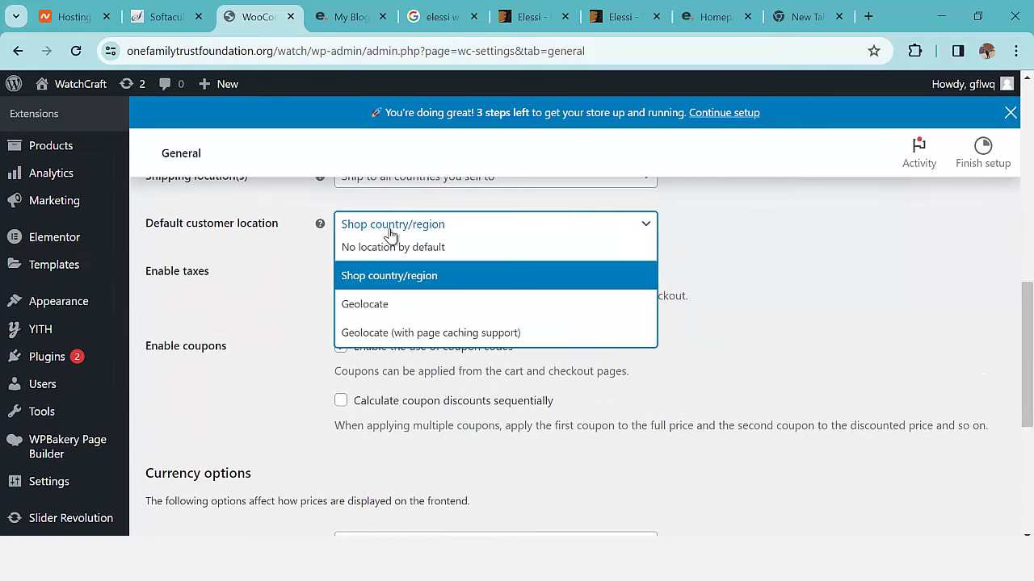
left_click(804, 274)
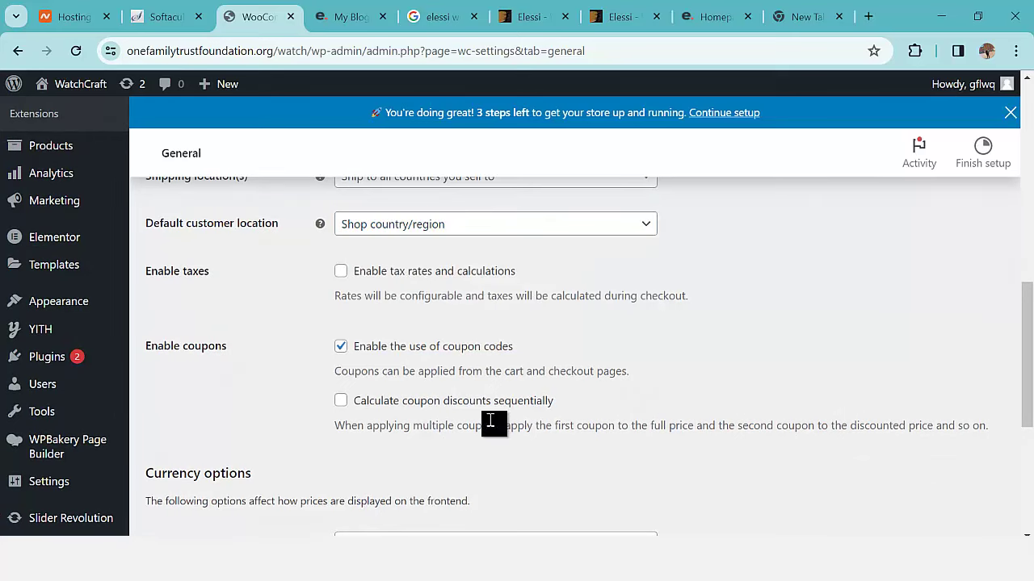
Step: Keep Nigerian naira as currency, save the General settings, and go to Products settings
scroll(403, 398, "down", 1)
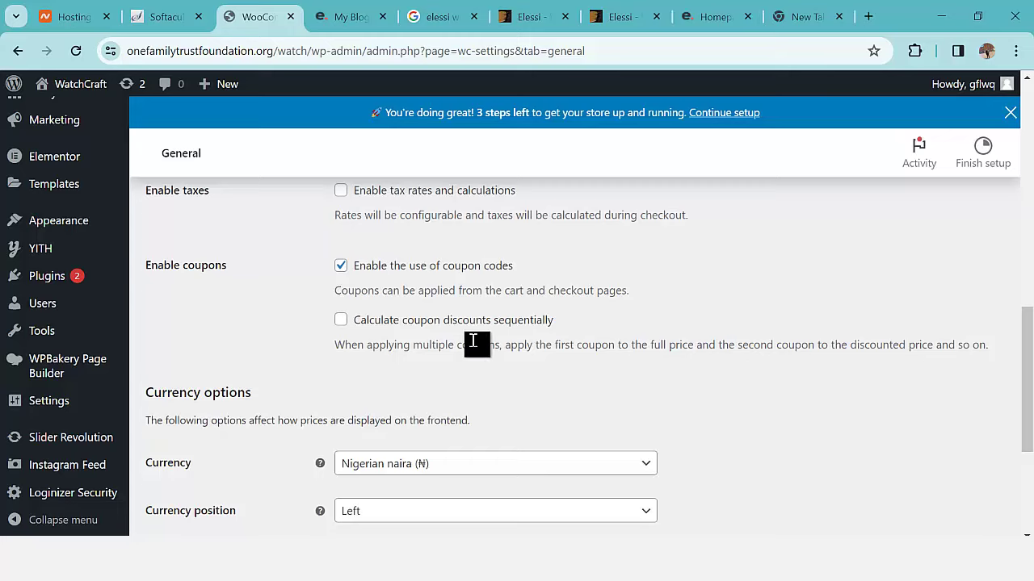
scroll(431, 360, "down", 3)
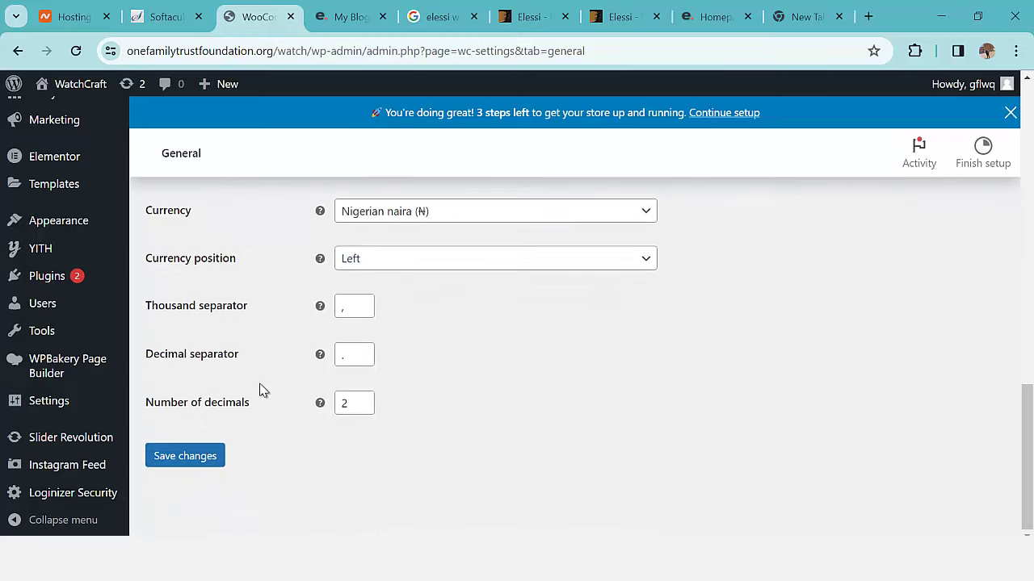
left_click(418, 212)
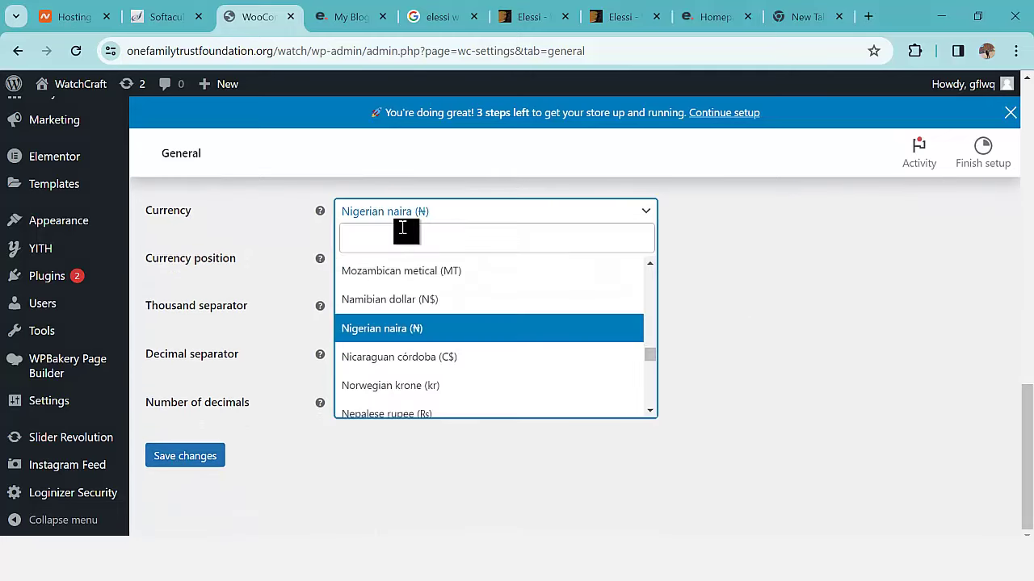
left_click(770, 265)
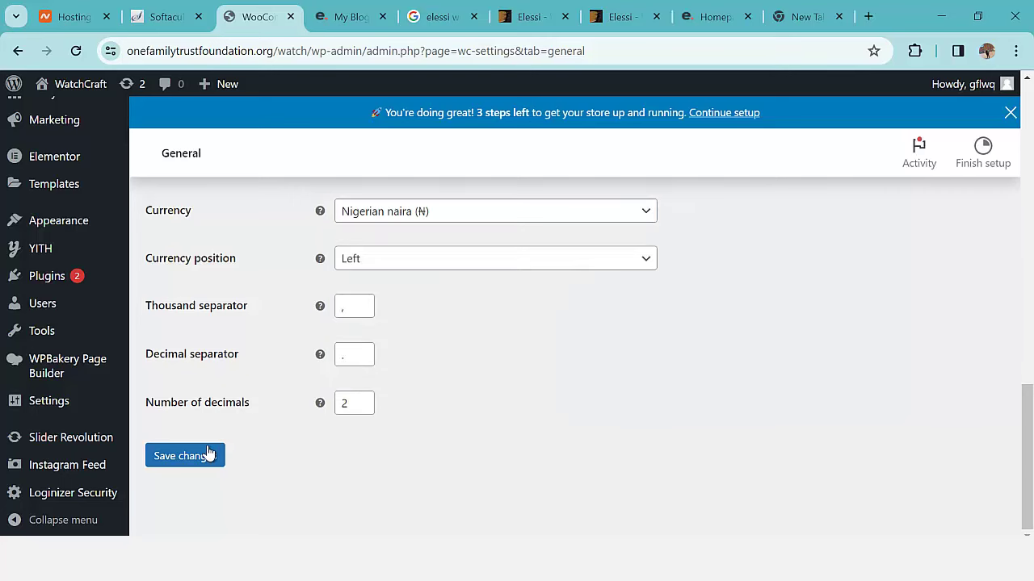
left_click(183, 456)
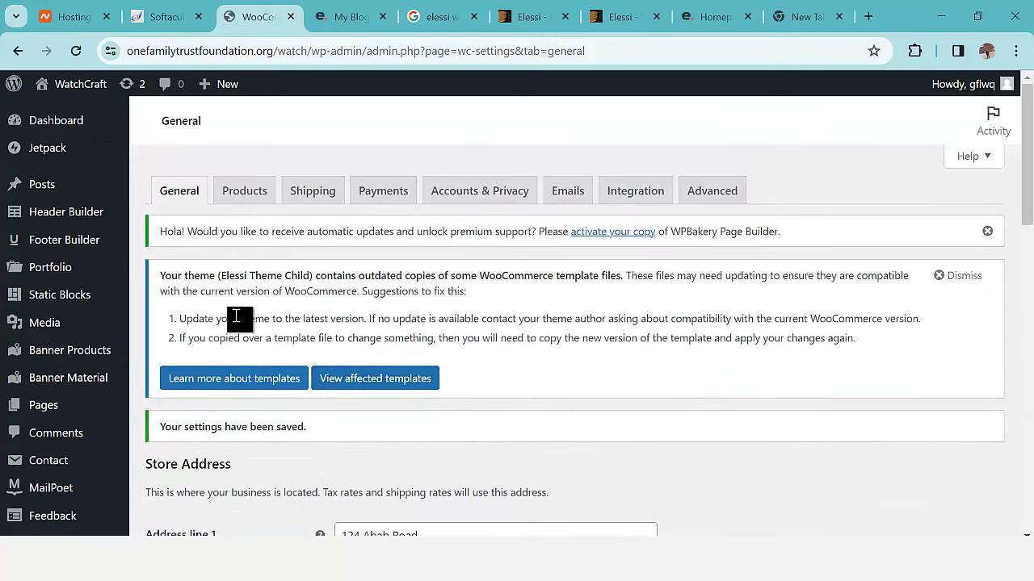
left_click(244, 191)
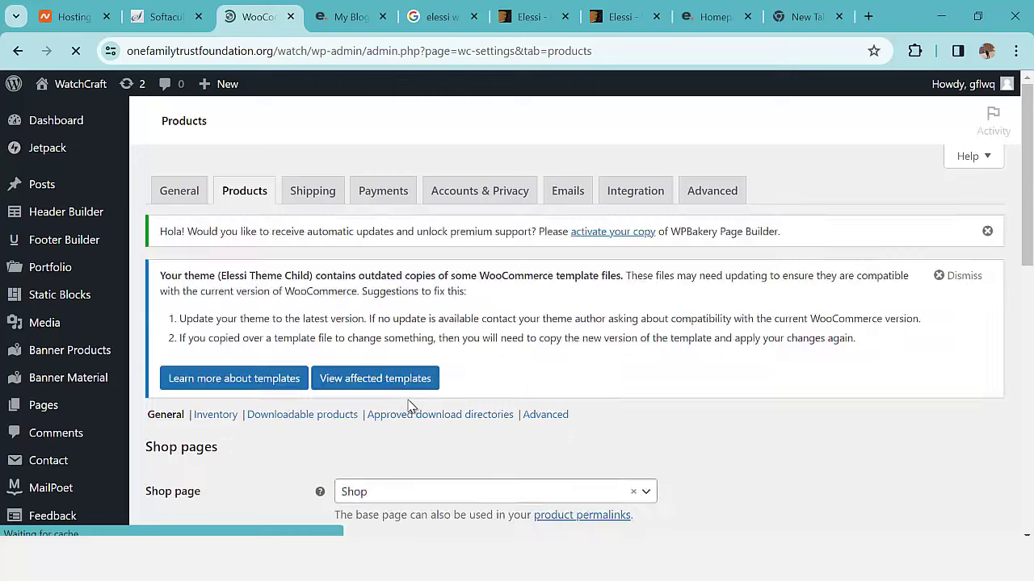
Step: Scroll the Products settings and open the Finish setup checklist showing 2 of 5 complete
scroll(386, 411, "down", 1)
scroll(383, 411, "down", 3)
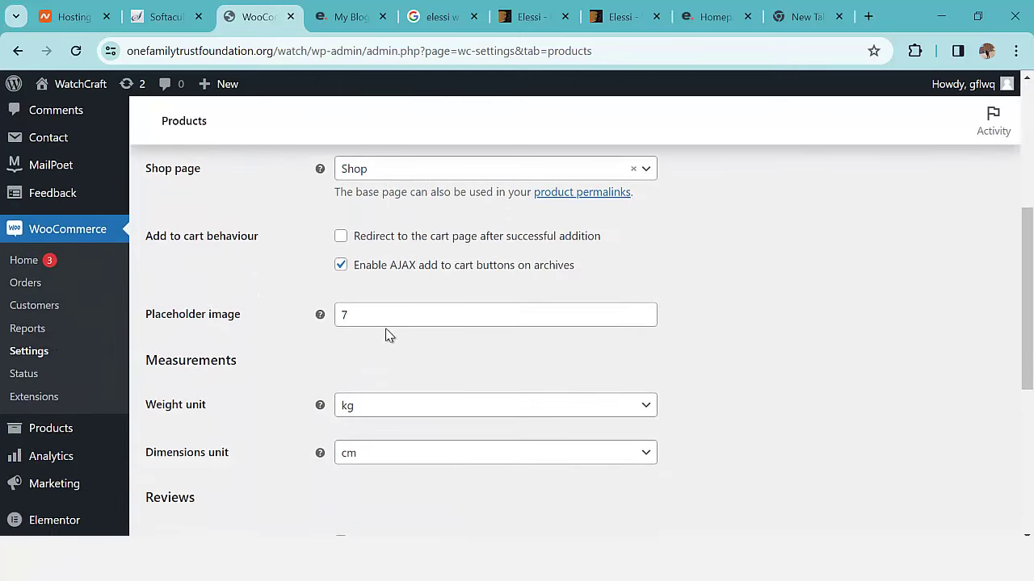
scroll(387, 328, "down", 5)
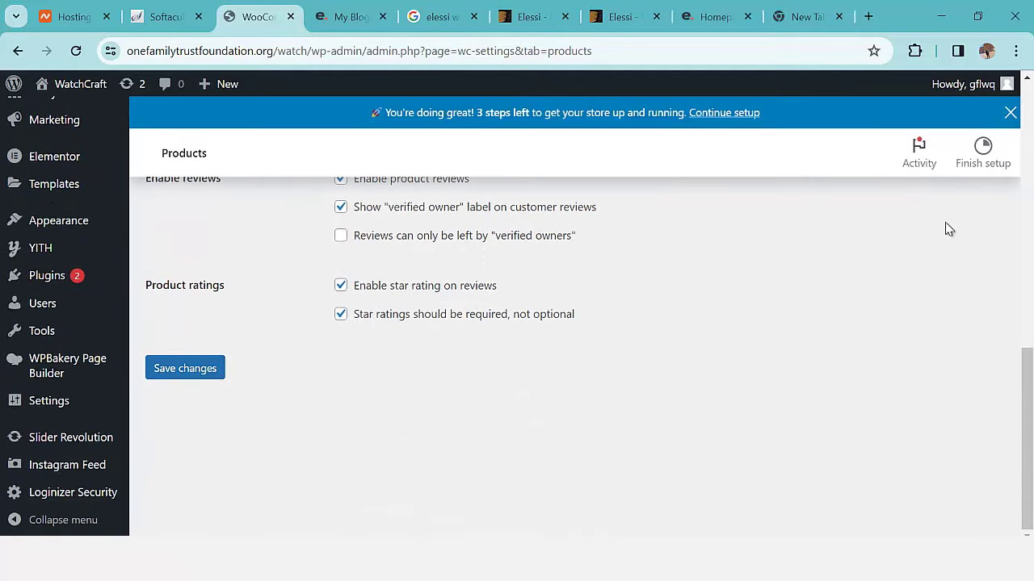
left_click(975, 166)
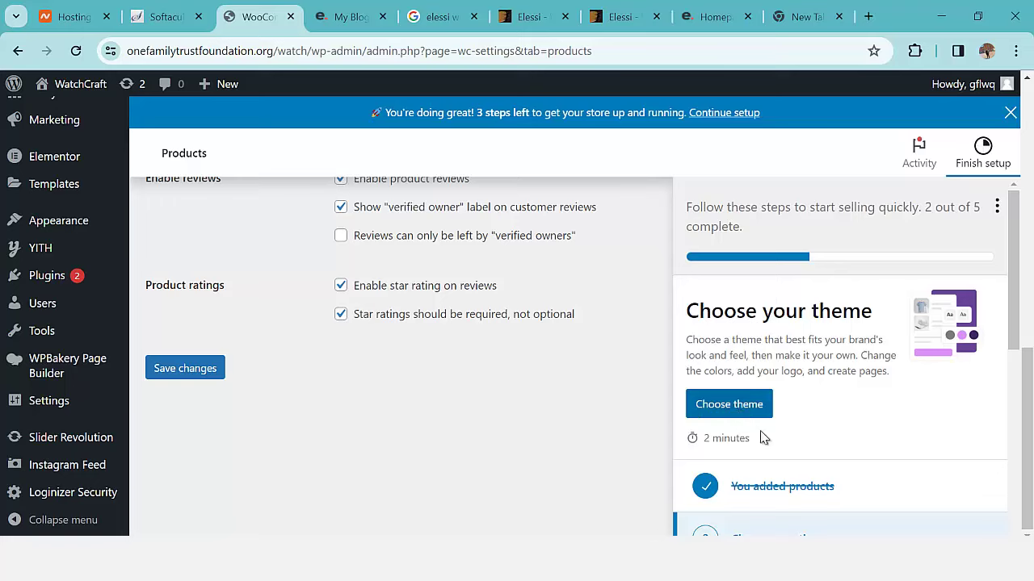
scroll(810, 458, "down", 6)
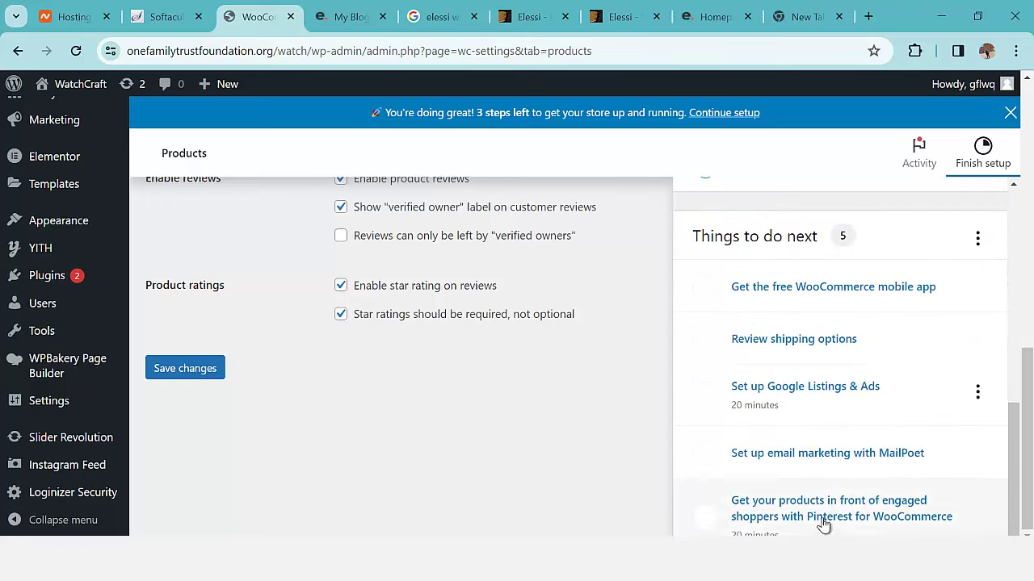
scroll(821, 515, "up", 4)
scroll(821, 508, "down", 3)
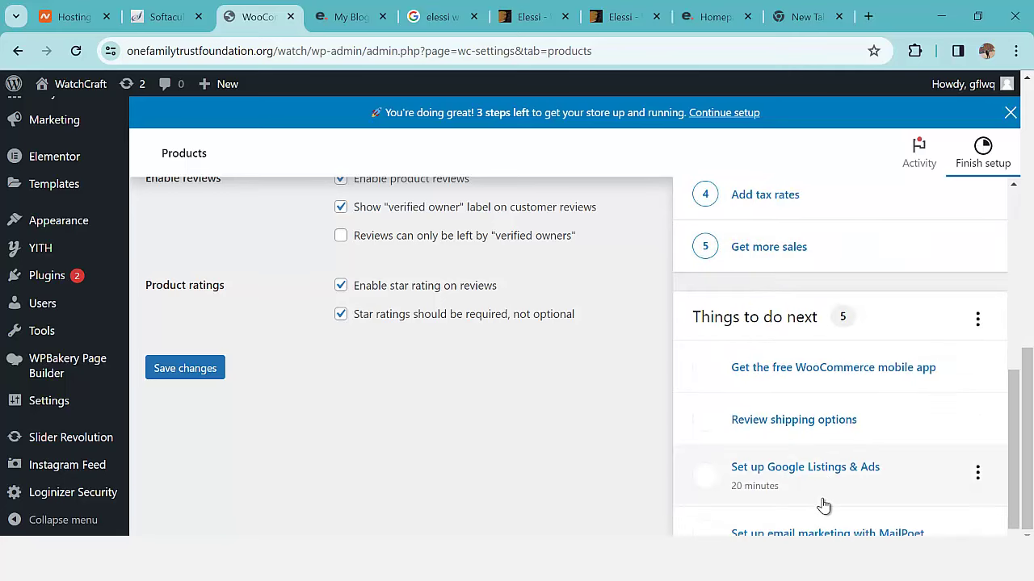
scroll(823, 506, "up", 5)
scroll(415, 410, "up", 10)
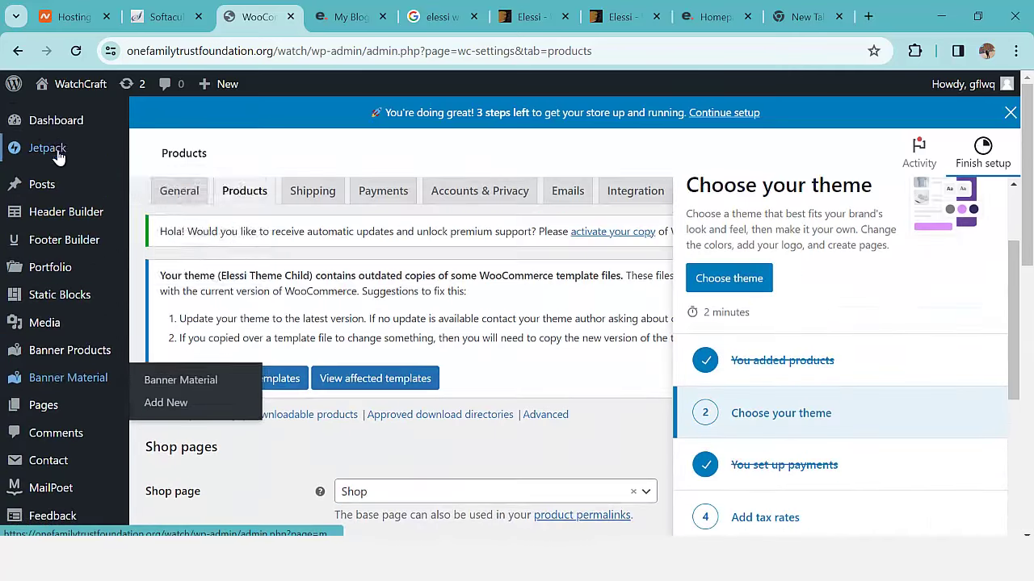
Step: Go to the Dashboard, then switch to the storefront tab and reload it
left_click(110, 126)
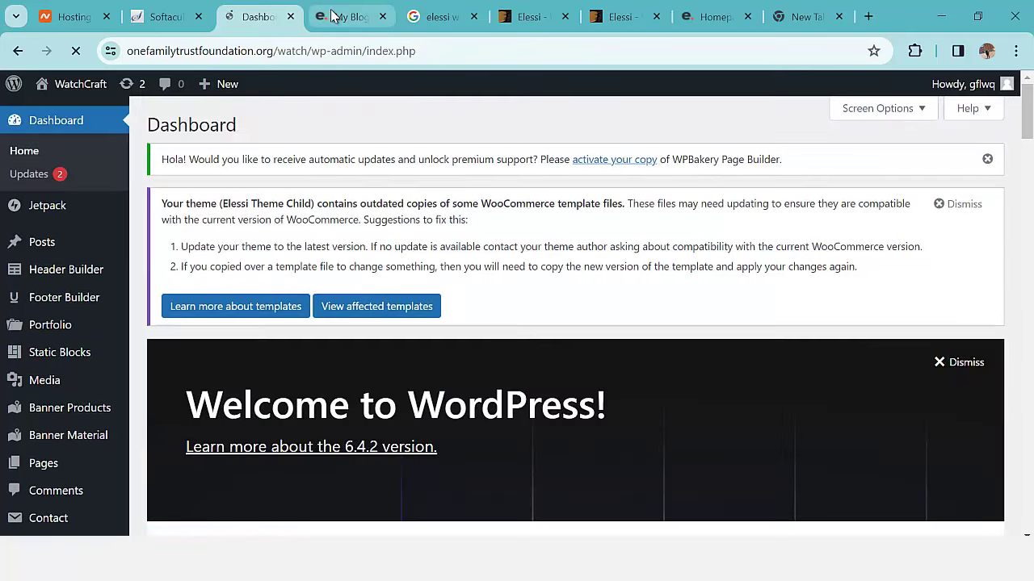
left_click(348, 17)
left_click(77, 51)
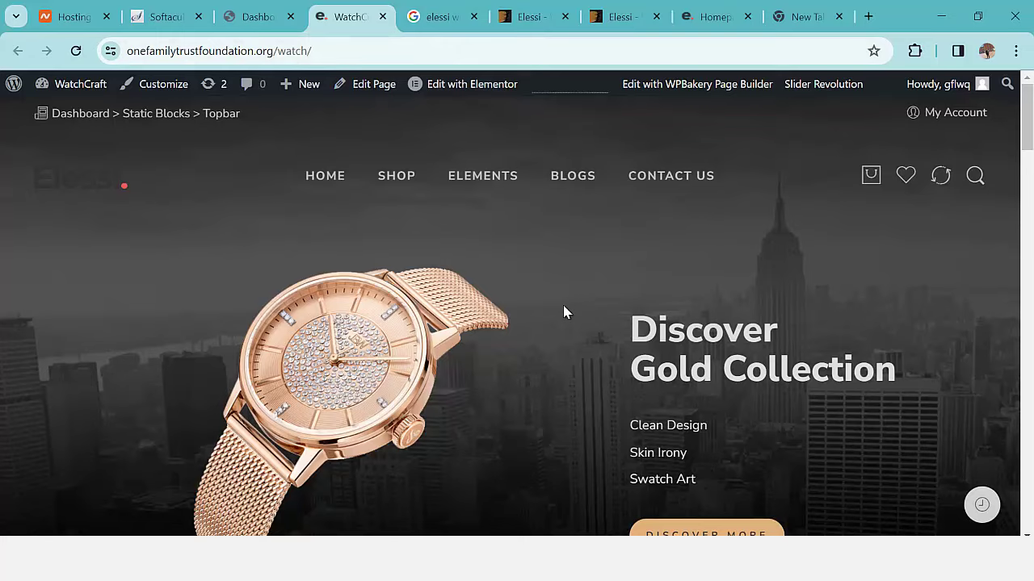
Step: Open the Elessi Knit Coats product page, showing ₦39.00 and 100 in stock
scroll(566, 313, "down", 4)
scroll(546, 319, "up", 4)
scroll(426, 321, "down", 4)
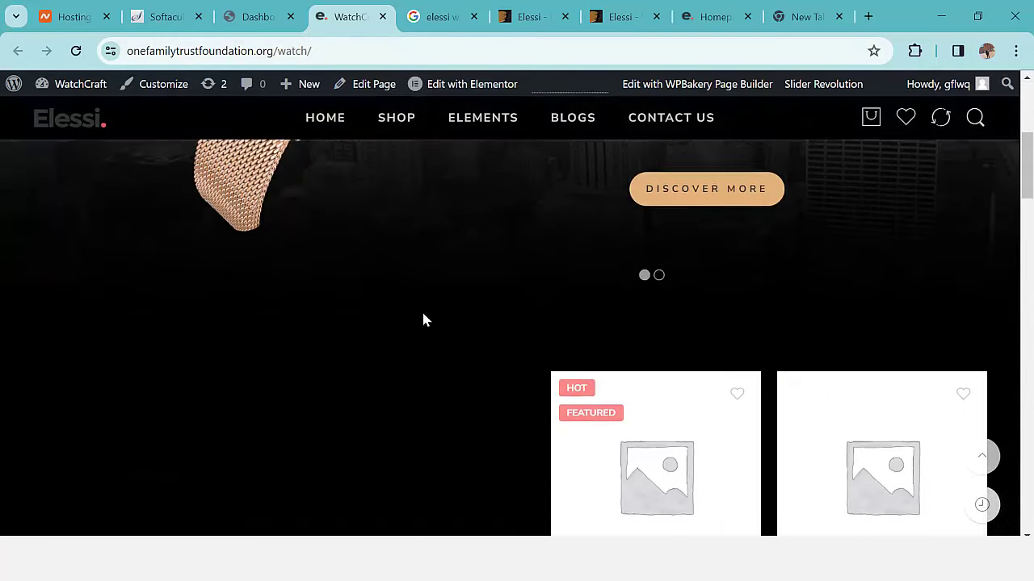
scroll(468, 323, "up", 1)
scroll(533, 327, "down", 4)
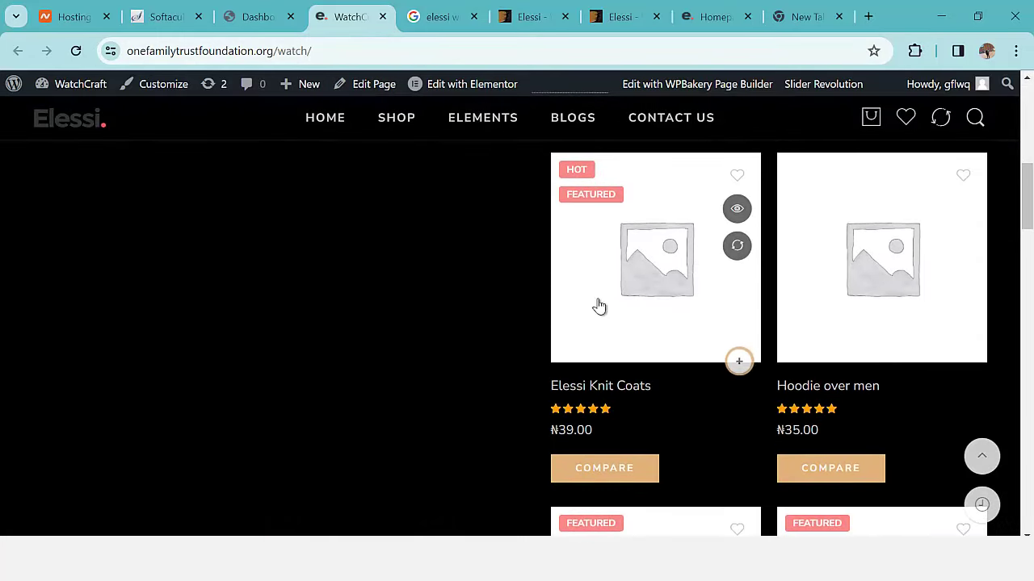
scroll(599, 307, "up", 2)
scroll(588, 328, "down", 3)
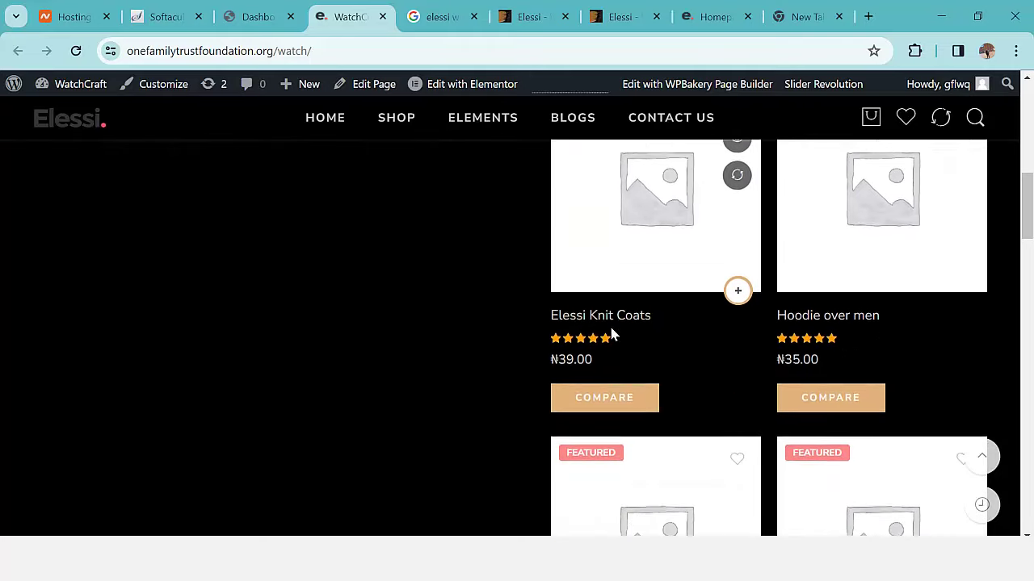
left_click(656, 183)
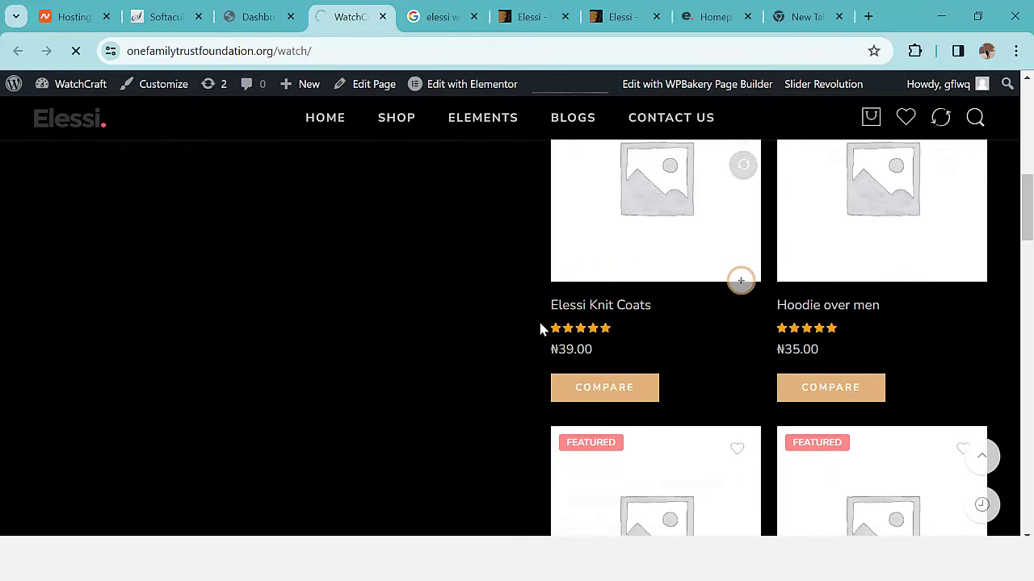
scroll(491, 334, "down", 1)
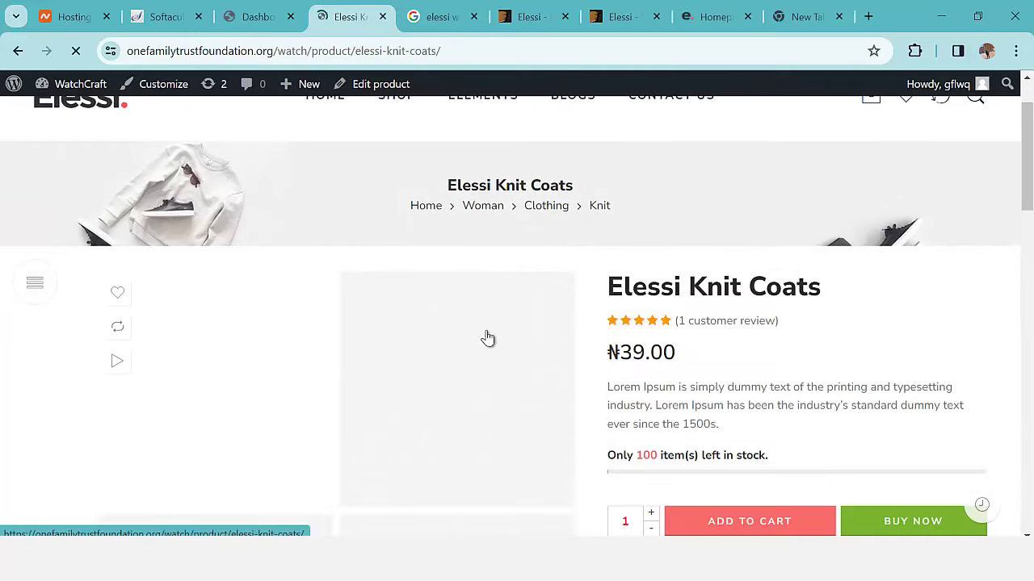
scroll(487, 339, "down", 2)
scroll(726, 343, "down", 3)
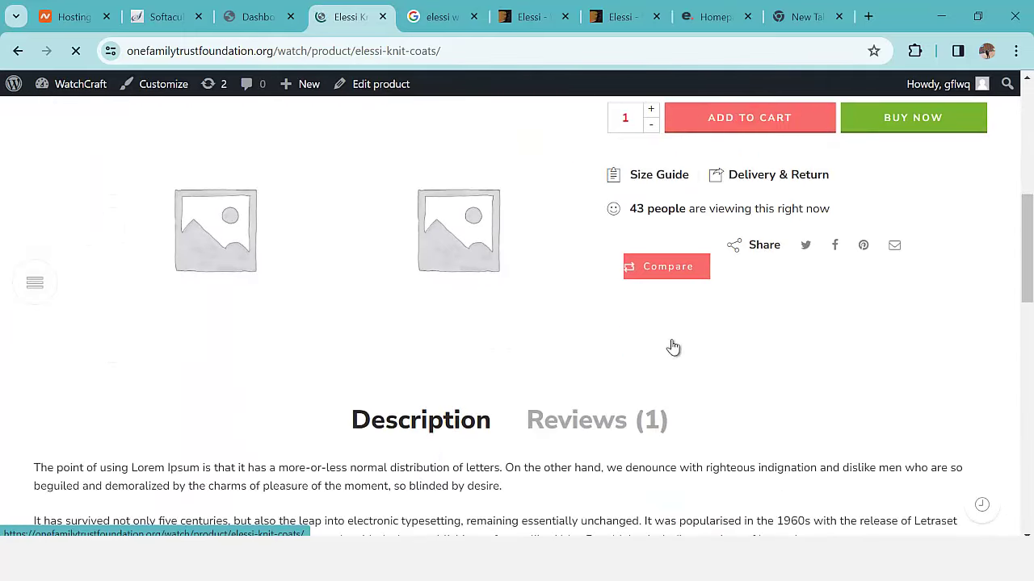
scroll(558, 342, "up", 6)
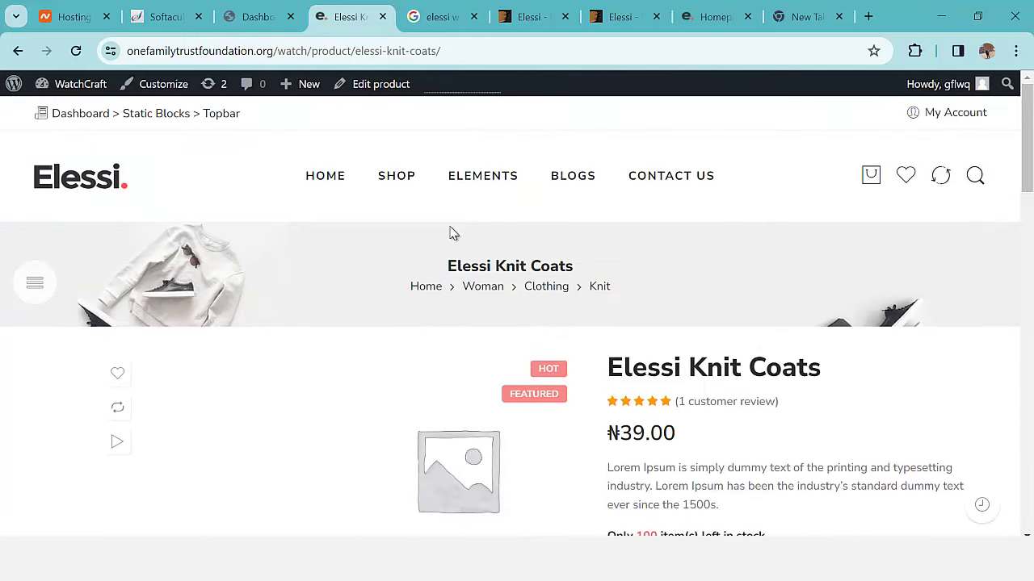
Step: Open the Elessi Knit Coats product in the WooCommerce editor
left_click(369, 84)
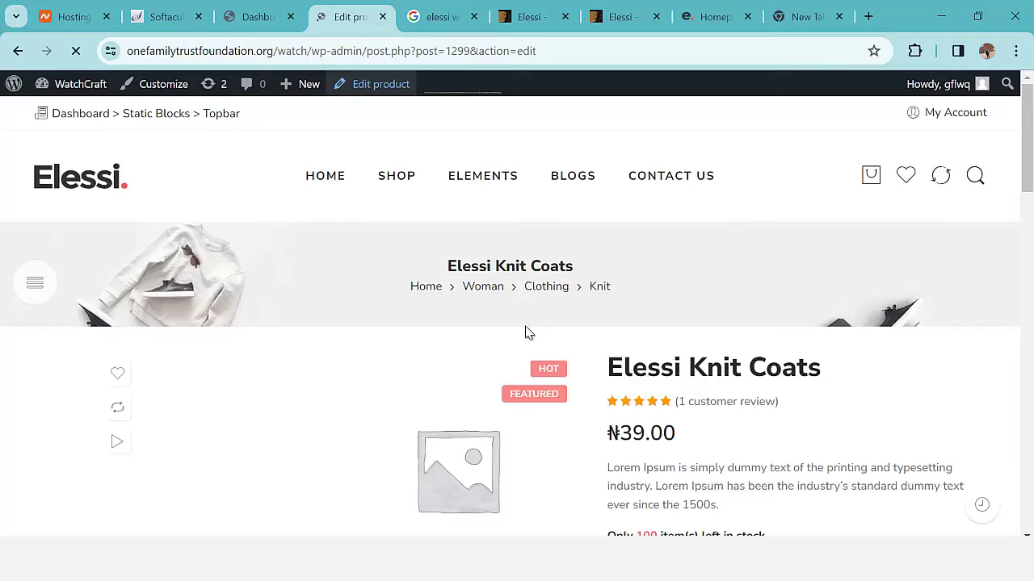
scroll(525, 333, "down", 4)
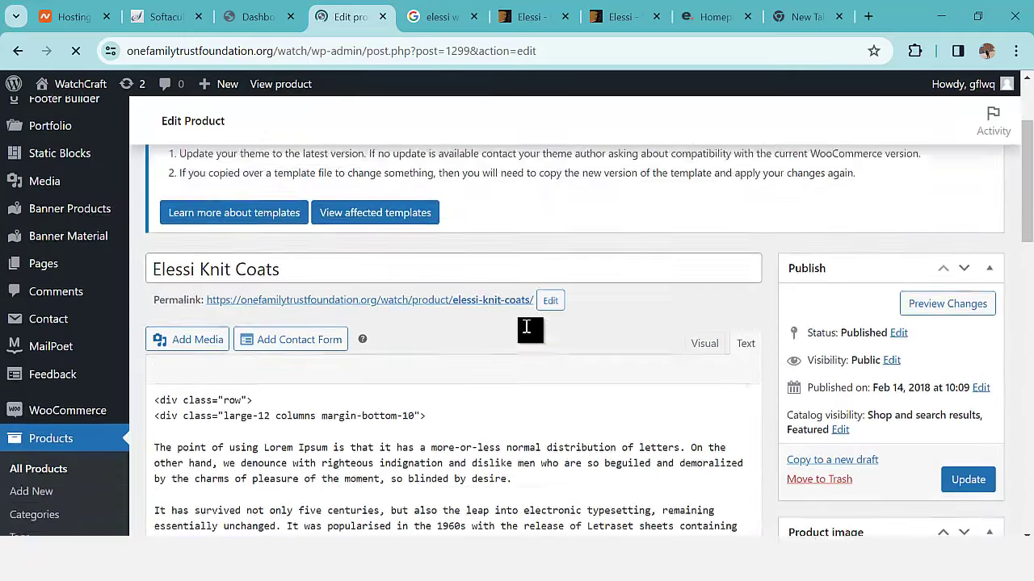
scroll(525, 332, "down", 4)
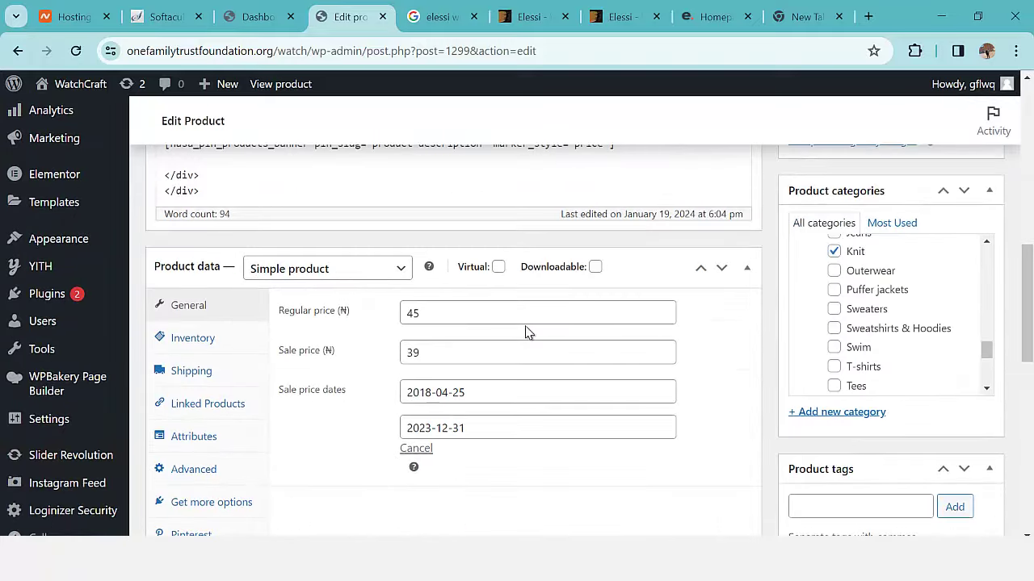
scroll(525, 333, "up", 1)
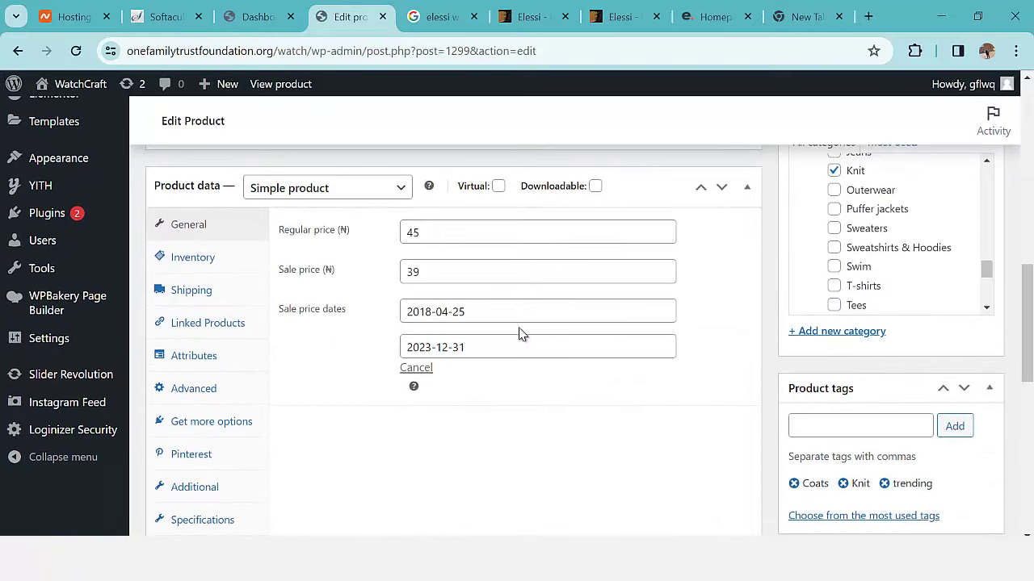
scroll(290, 279, "up", 1)
Step: Start replacing the old regular price 45 and sale price 39 with new values
left_click(426, 313)
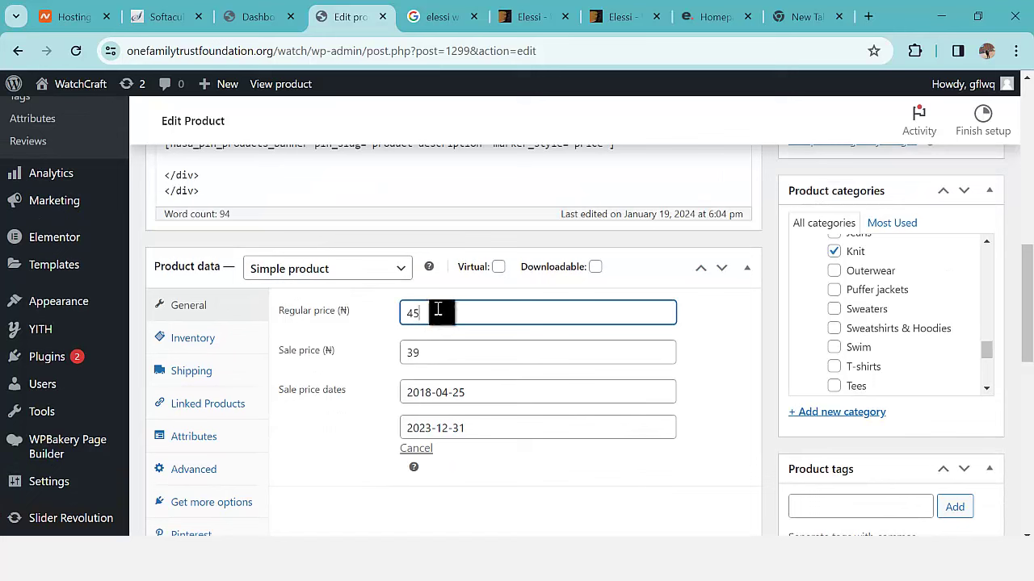
double_click(409, 313)
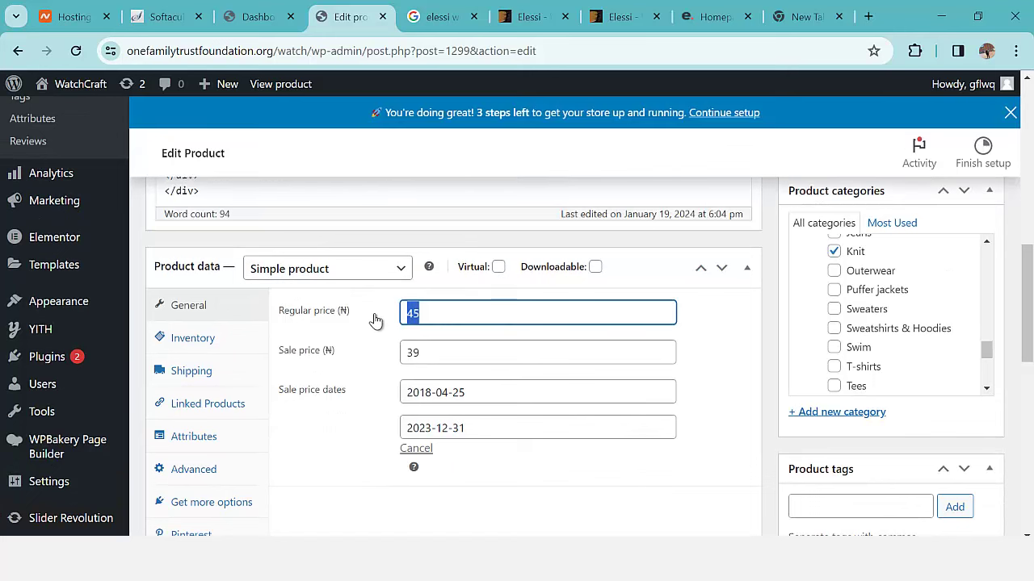
left_click(458, 311)
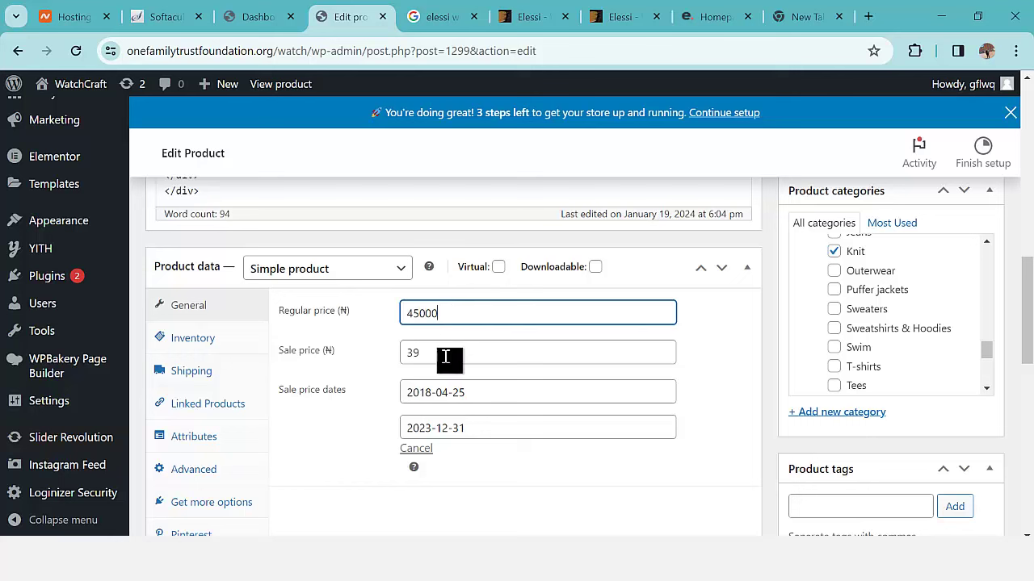
left_click_drag(429, 353, 396, 359)
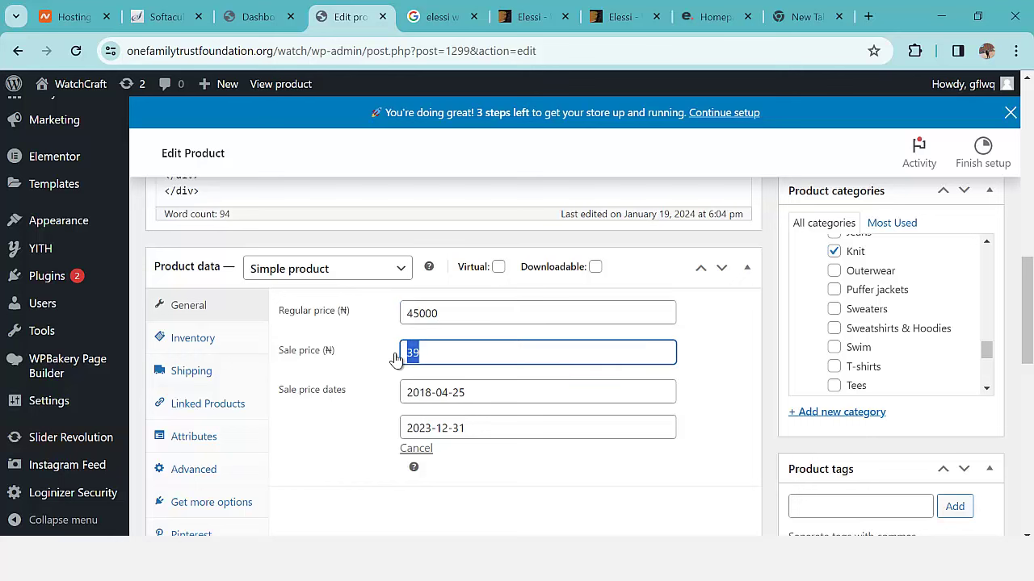
type("45000")
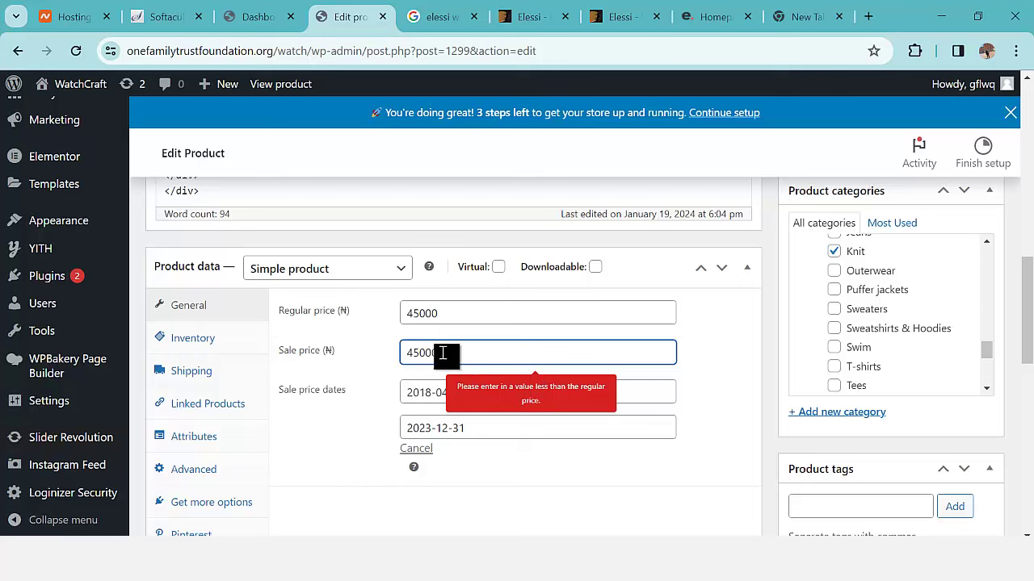
left_click_drag(442, 353, 409, 353)
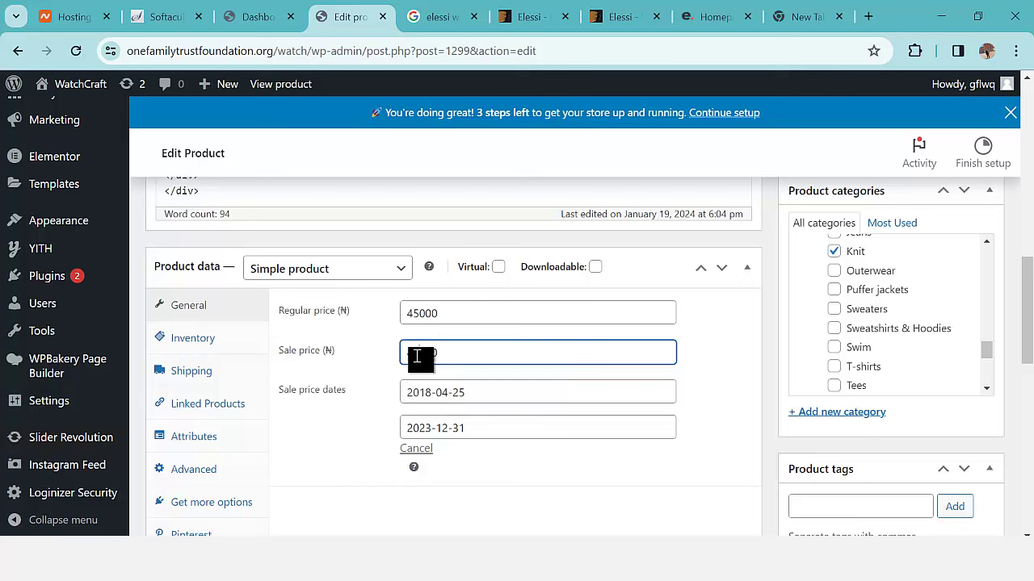
type("0000")
Step: Correct the prices to a regular price of 50000 and a sale price of 45000
double_click(421, 315)
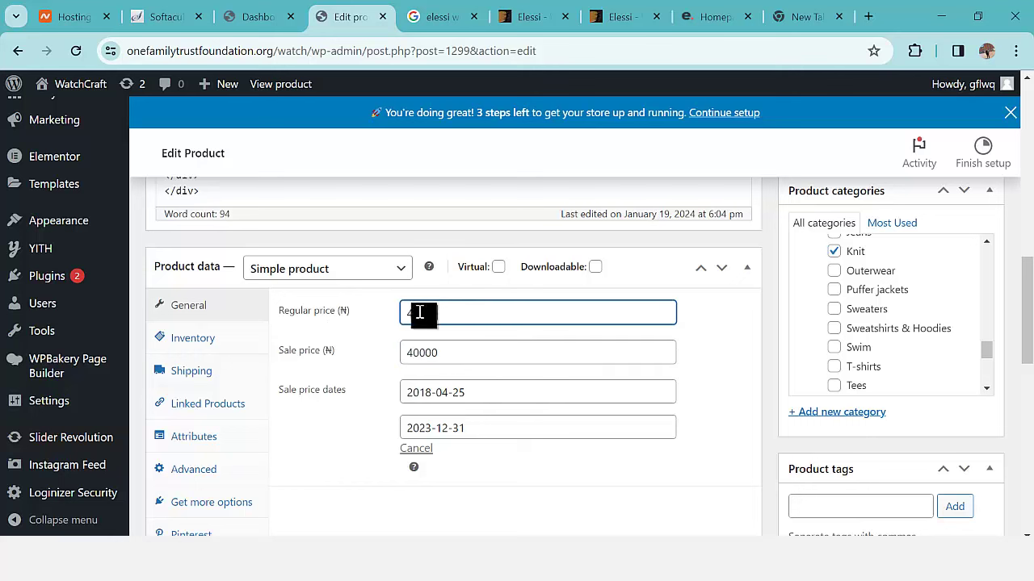
left_click_drag(460, 355, 404, 356)
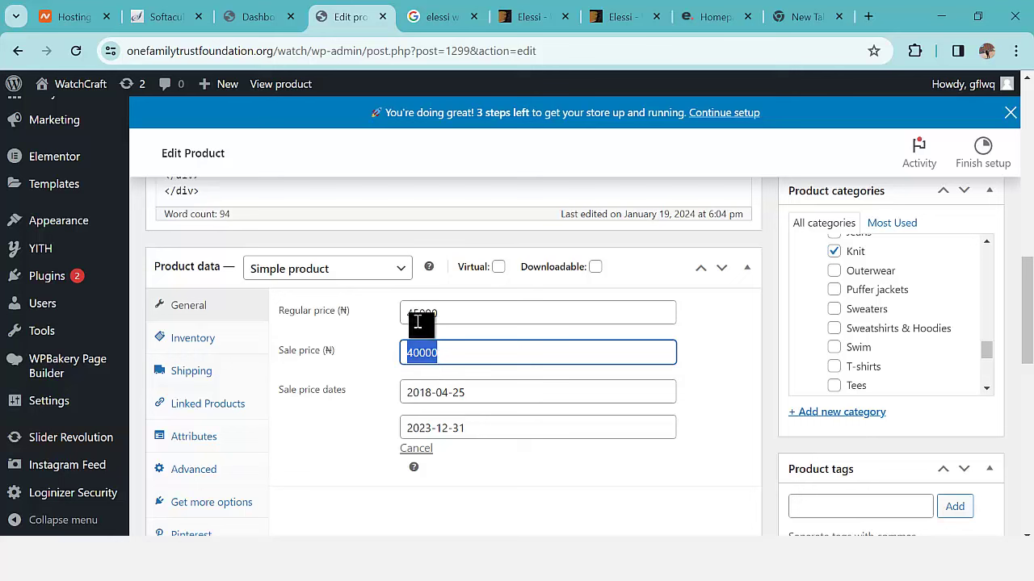
left_click(453, 318)
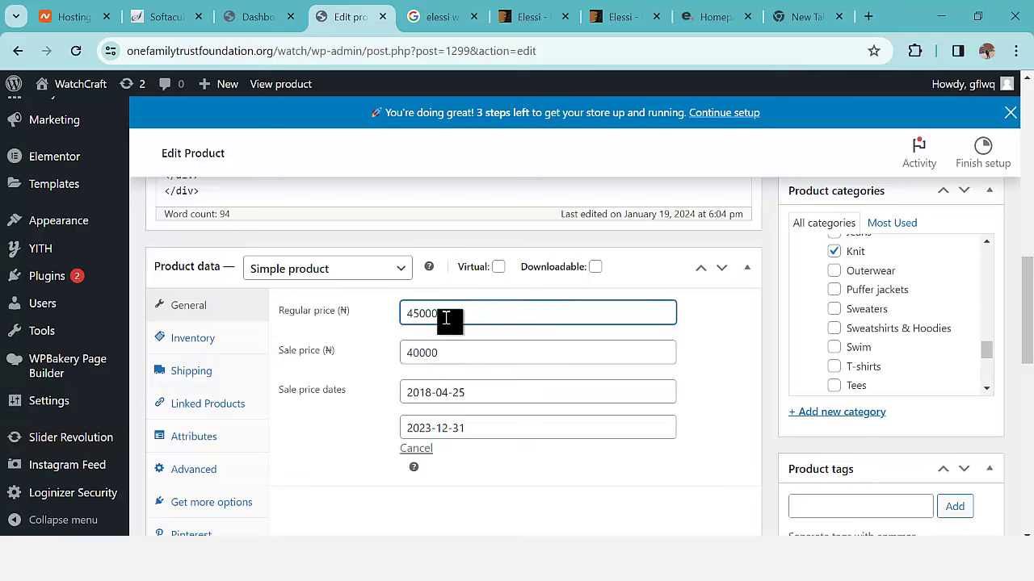
left_click_drag(445, 317, 397, 323)
type("50")
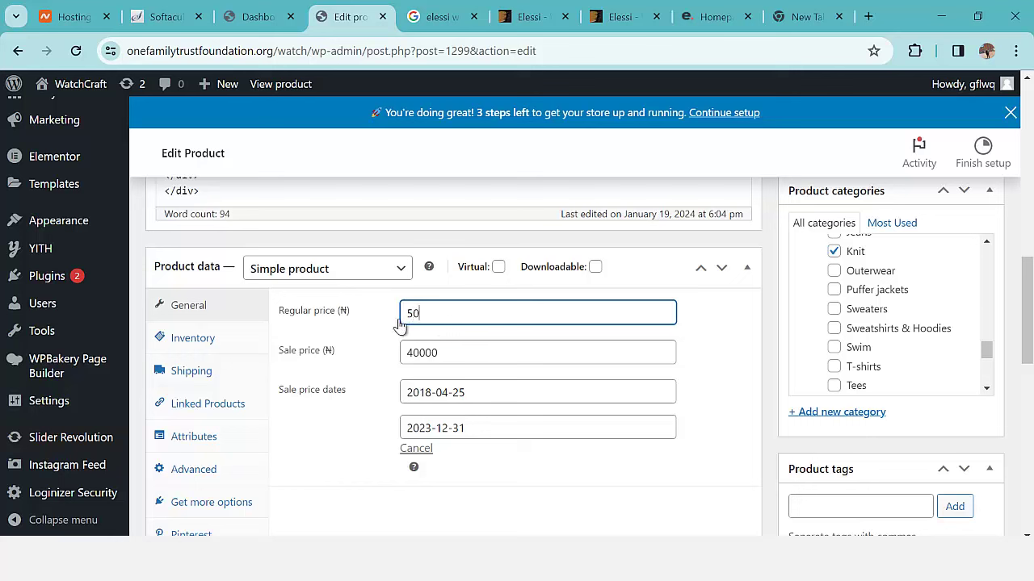
type("000")
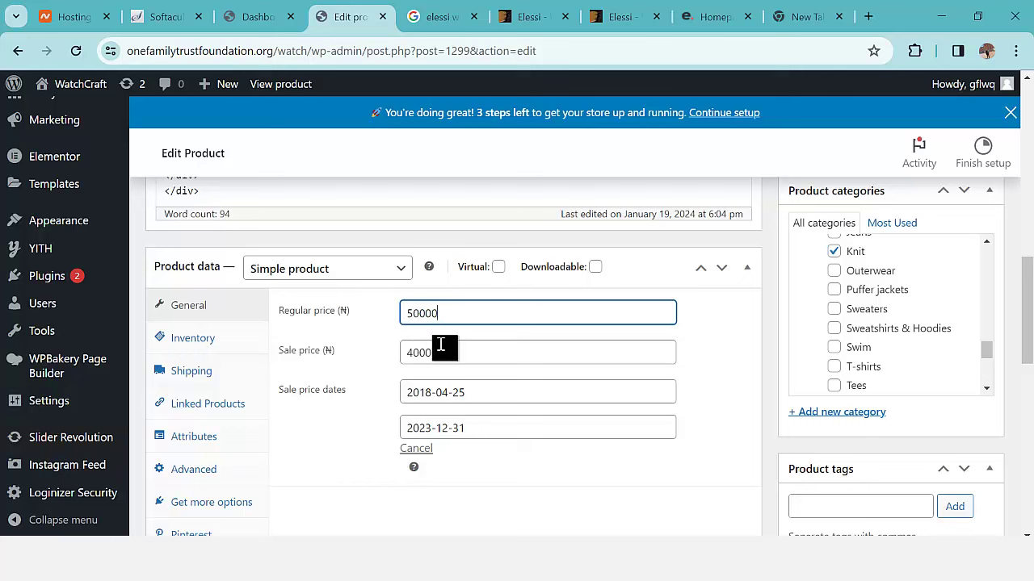
left_click_drag(439, 353, 387, 366)
type("45")
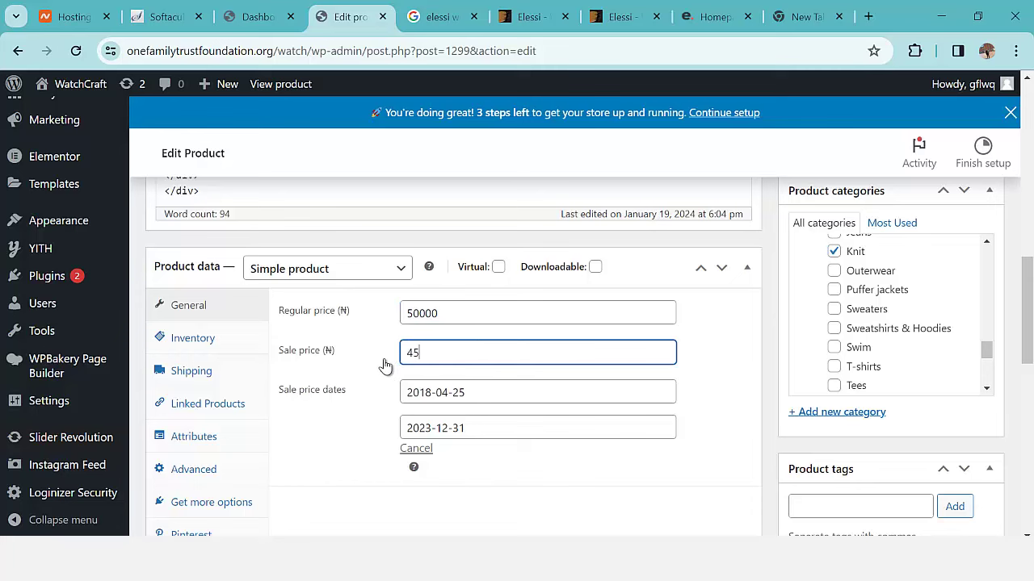
type("000")
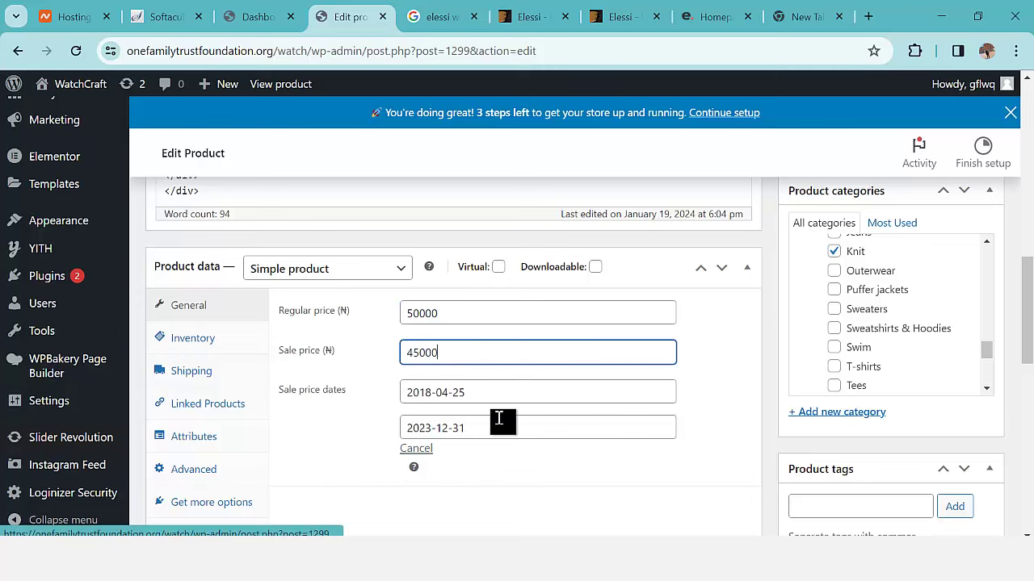
scroll(499, 420, "down", 1)
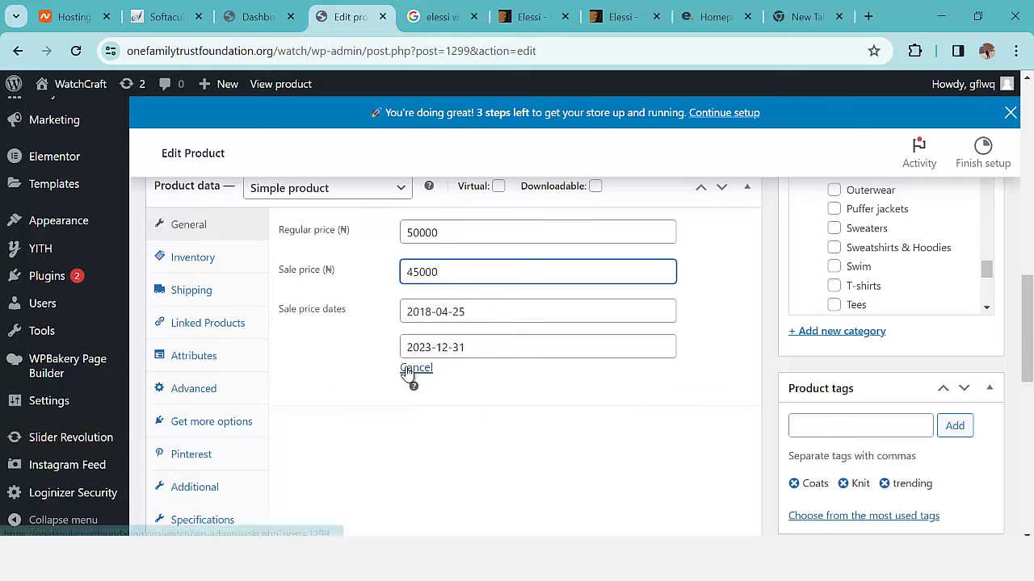
Step: Browse the sale start date calendar and close it, keeping the 2018-04-25 start date
left_click(443, 315)
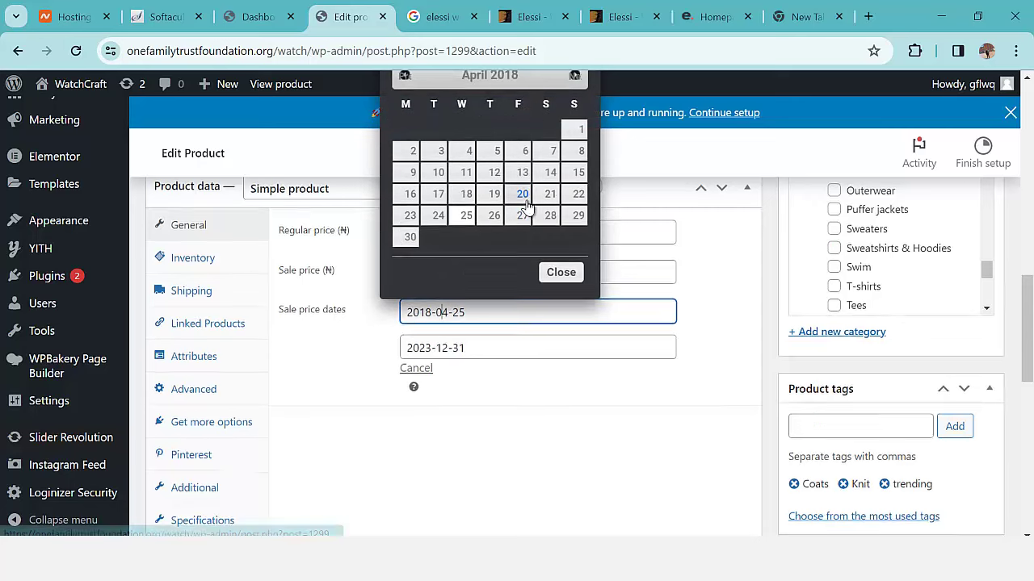
scroll(526, 207, "up", 1)
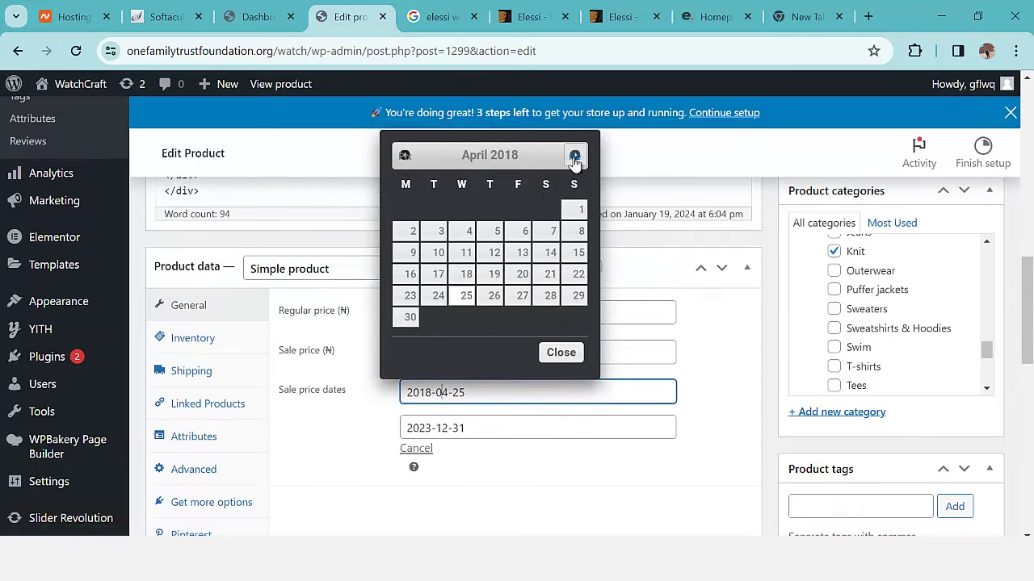
left_click(574, 156)
left_click(574, 156)
left_click(575, 156)
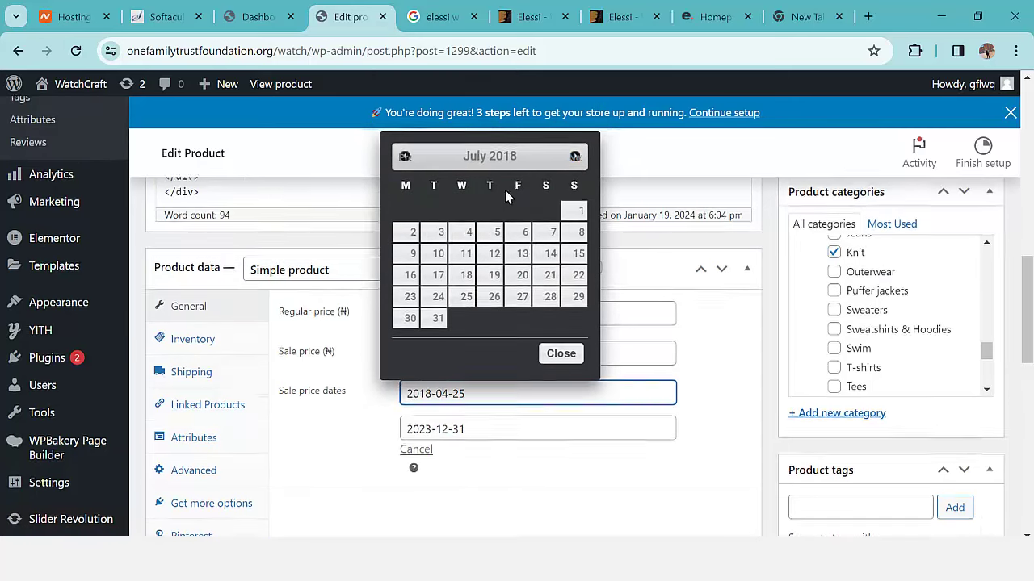
scroll(508, 196, "up", 2)
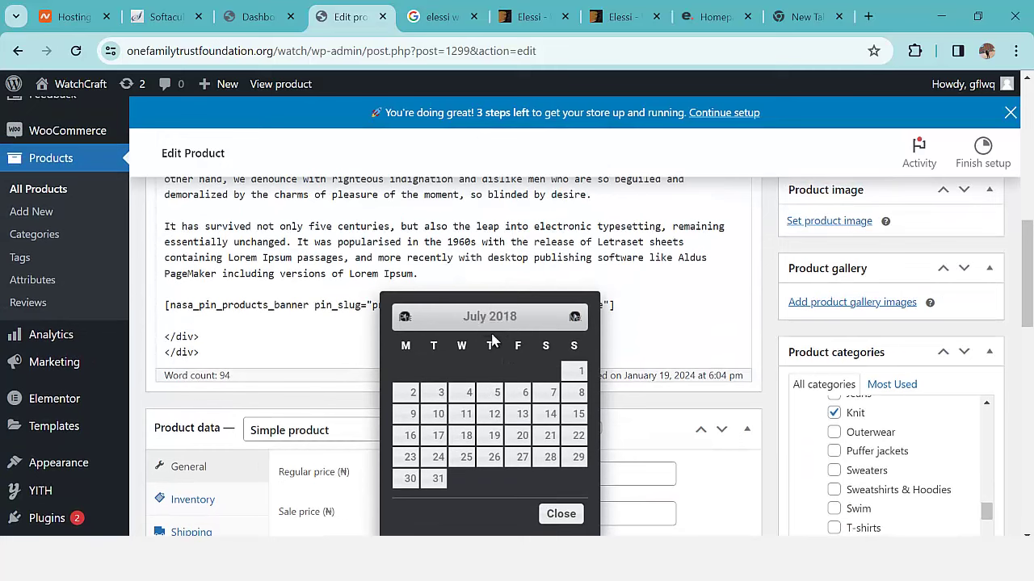
left_click(574, 317)
scroll(575, 317, "down", 1)
left_click(575, 295)
left_click(575, 295)
left_click(575, 296)
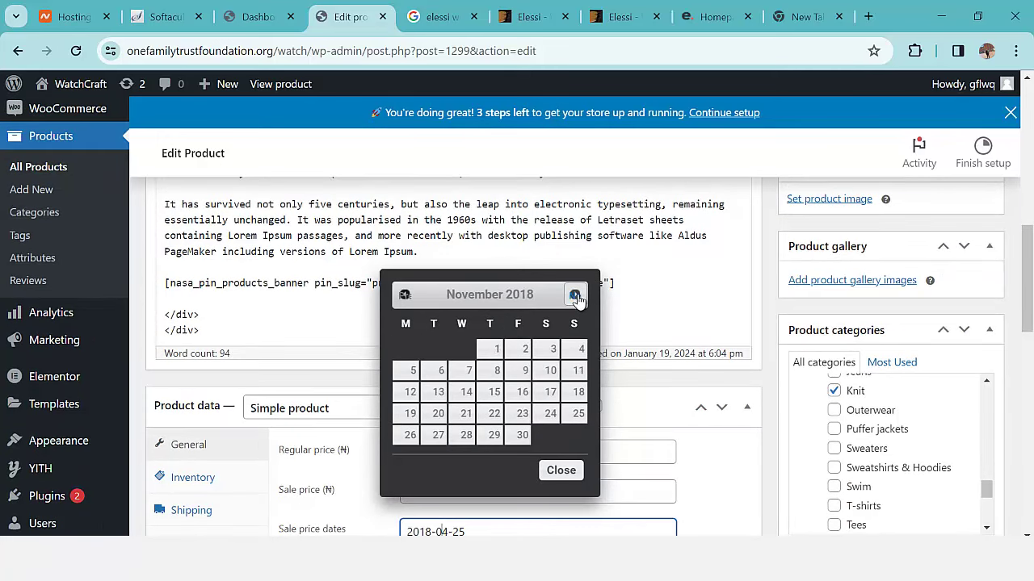
left_click(625, 288)
scroll(563, 353, "down", 2)
scroll(563, 353, "down", 2)
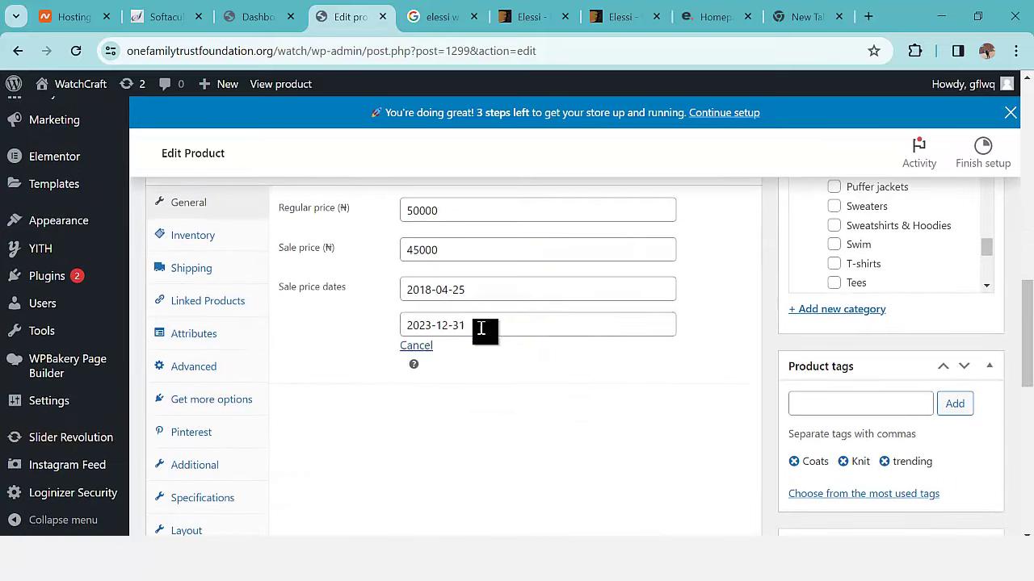
Step: Set the sale end date to 2024-03-23 in the datepicker
left_click(480, 324)
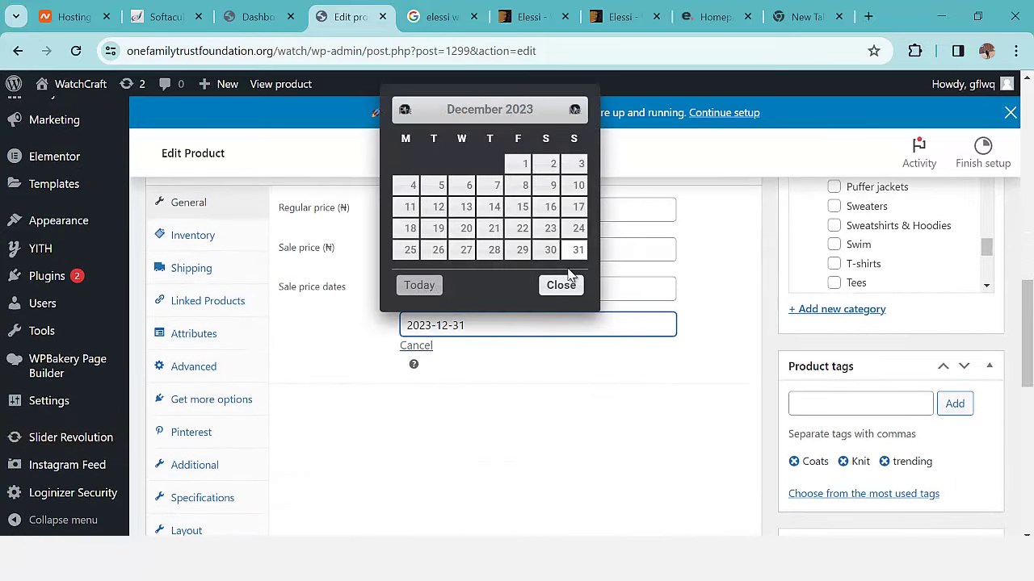
scroll(557, 287, "up", 1)
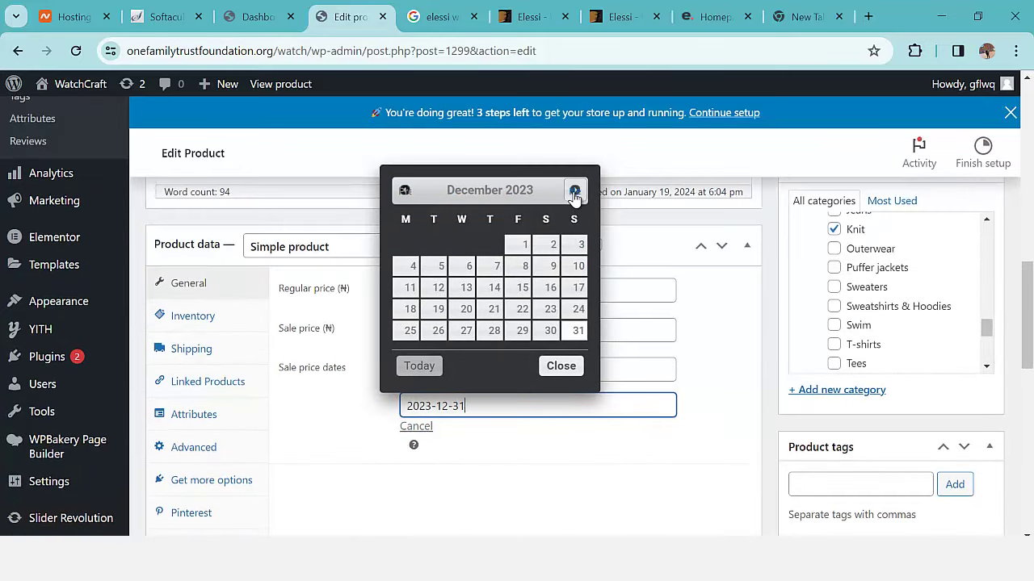
left_click(574, 192)
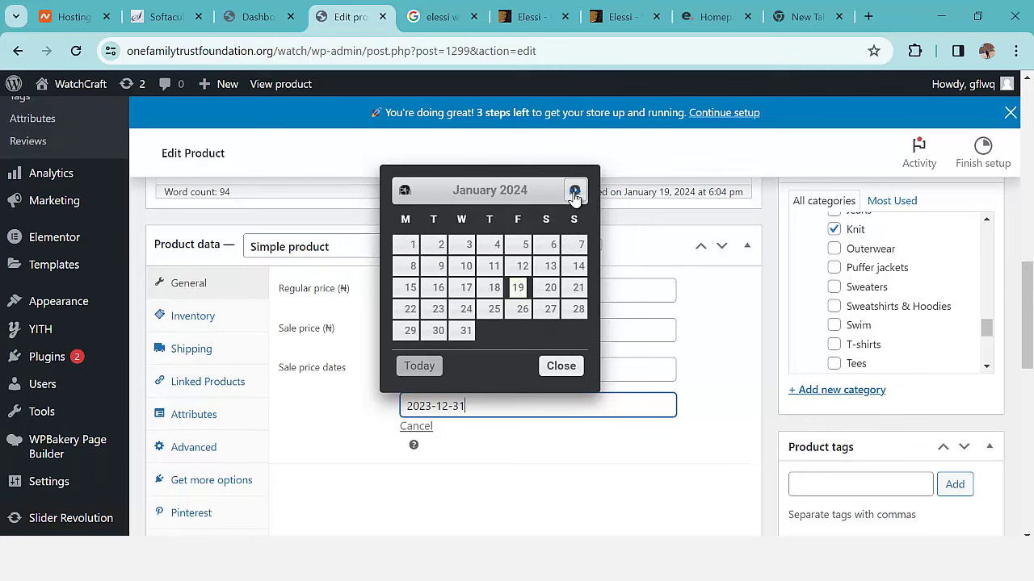
left_click(574, 193)
left_click(574, 193)
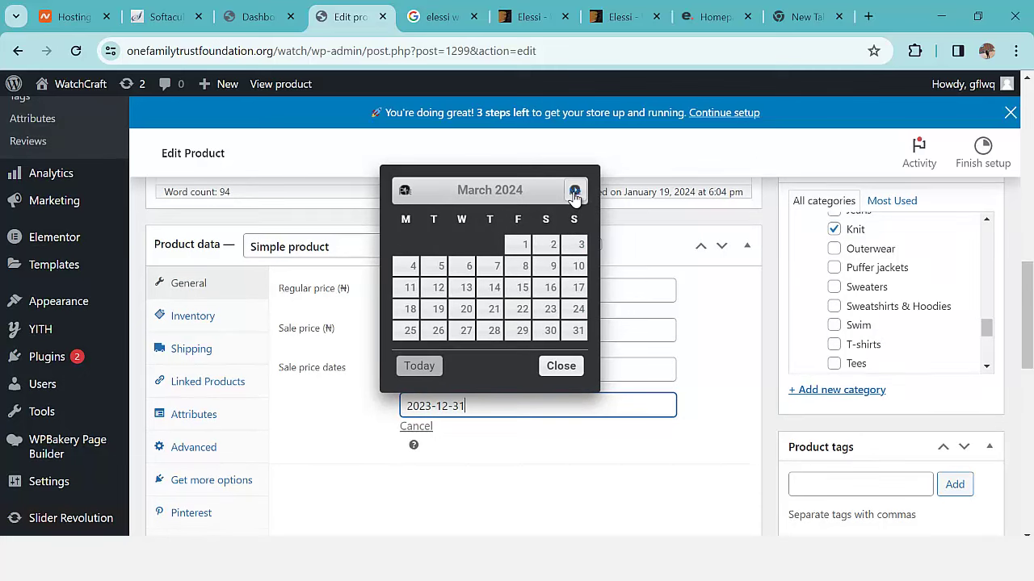
left_click(548, 312)
scroll(552, 445, "down", 2)
scroll(683, 455, "up", 2)
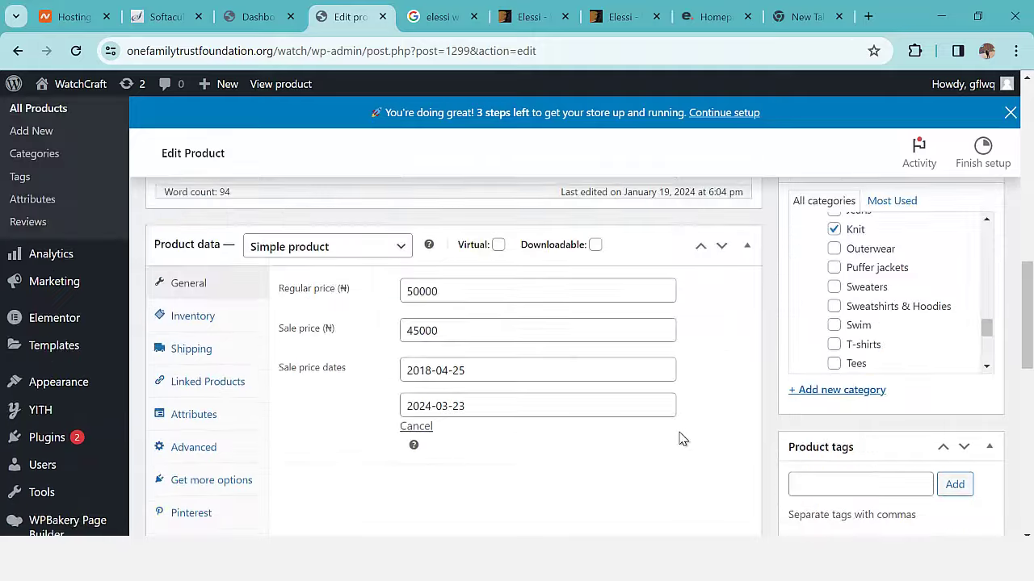
scroll(683, 439, "up", 1)
scroll(853, 363, "up", 3)
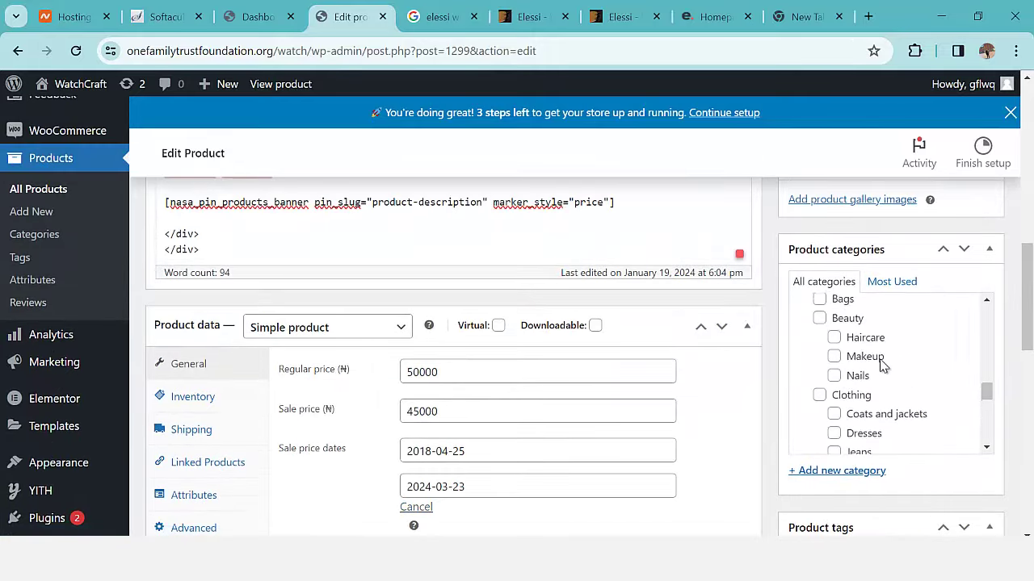
scroll(883, 366, "down", 5)
scroll(780, 485, "down", 5)
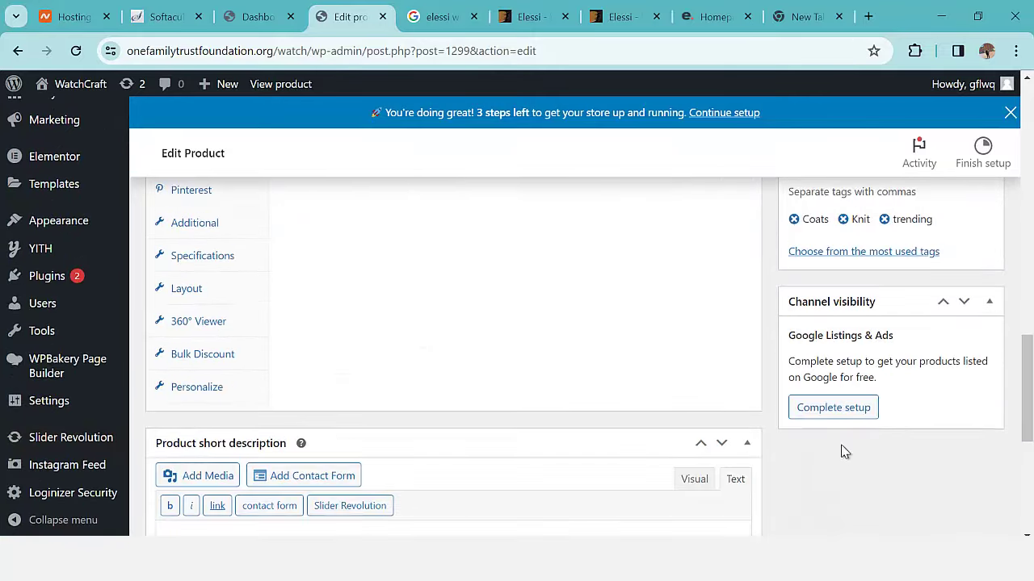
scroll(876, 392, "down", 2)
scroll(872, 395, "up", 3)
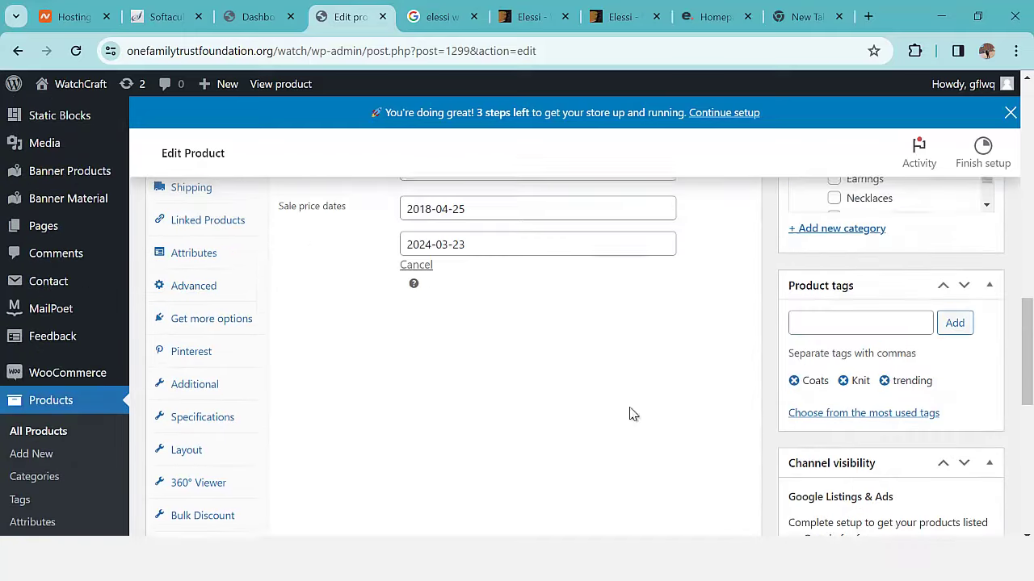
scroll(622, 422, "down", 7)
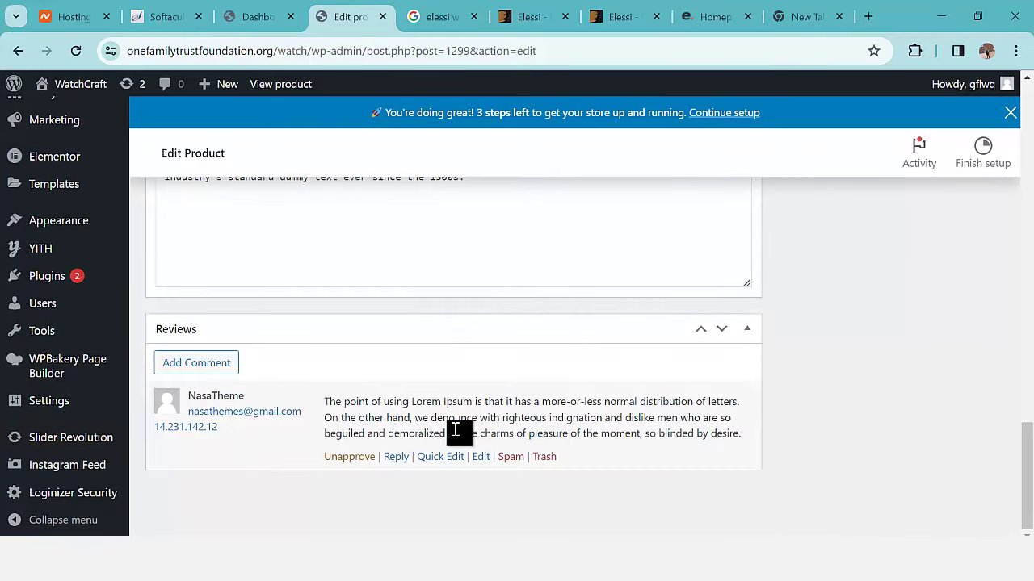
scroll(455, 430, "up", 7)
scroll(881, 455, "up", 5)
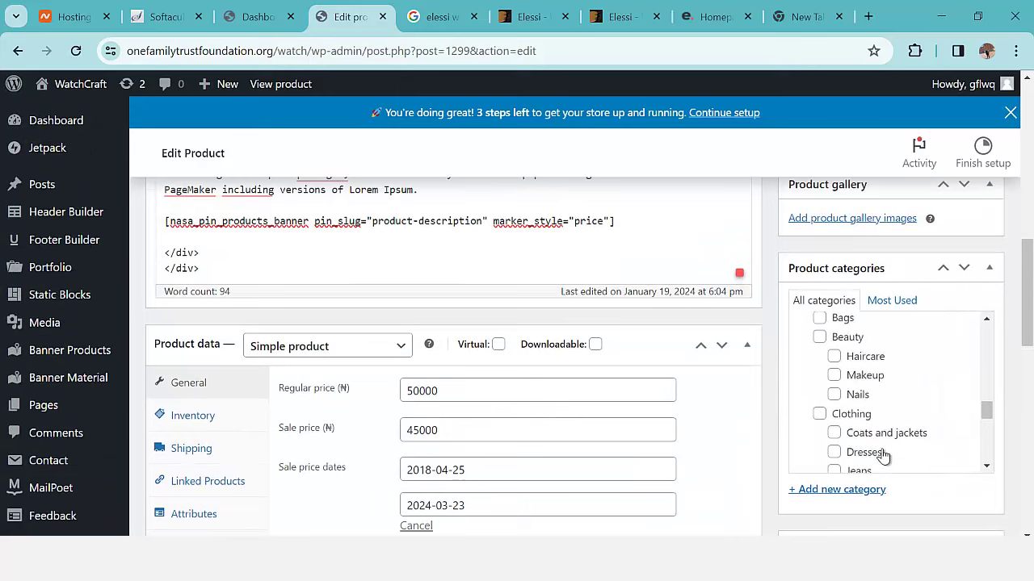
scroll(881, 455, "down", 5)
scroll(931, 317, "up", 3)
scroll(931, 317, "down", 2)
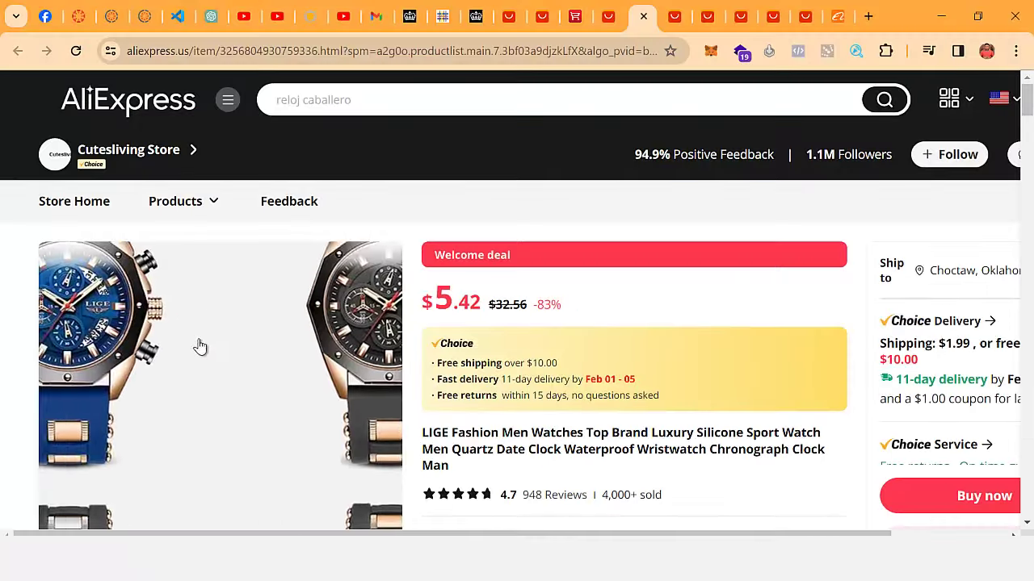
Step: Switch the AliExpress LIGE watch listing to the gold black colour variant, priced $5.66
scroll(715, 334, "down", 5)
scroll(656, 349, "down", 5)
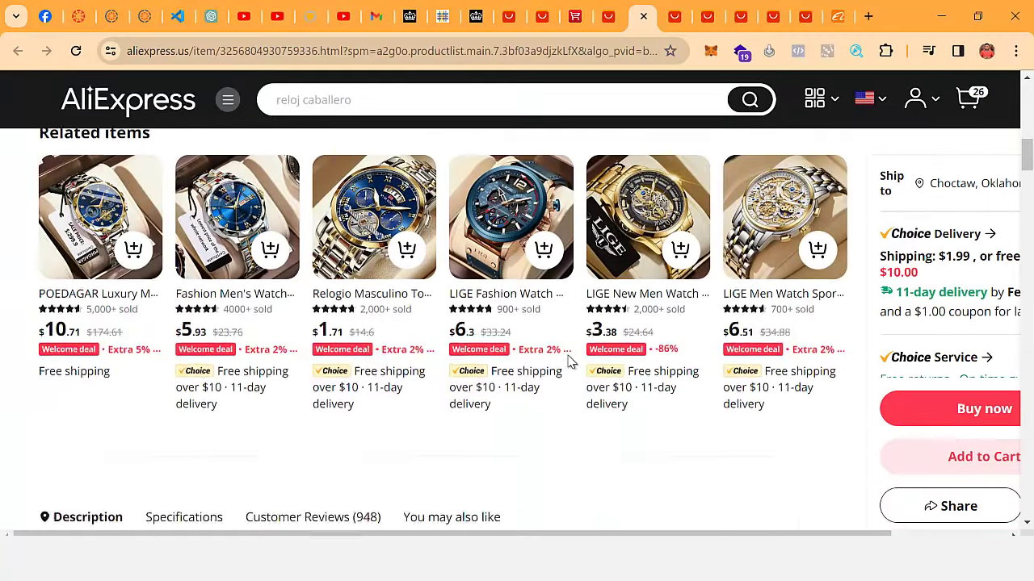
scroll(567, 360, "up", 10)
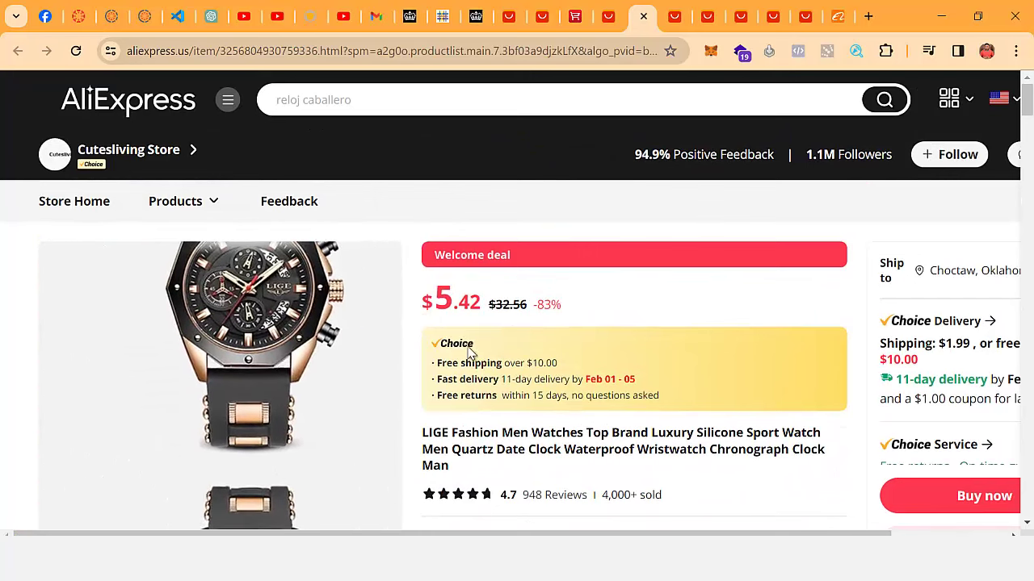
scroll(477, 359, "down", 4)
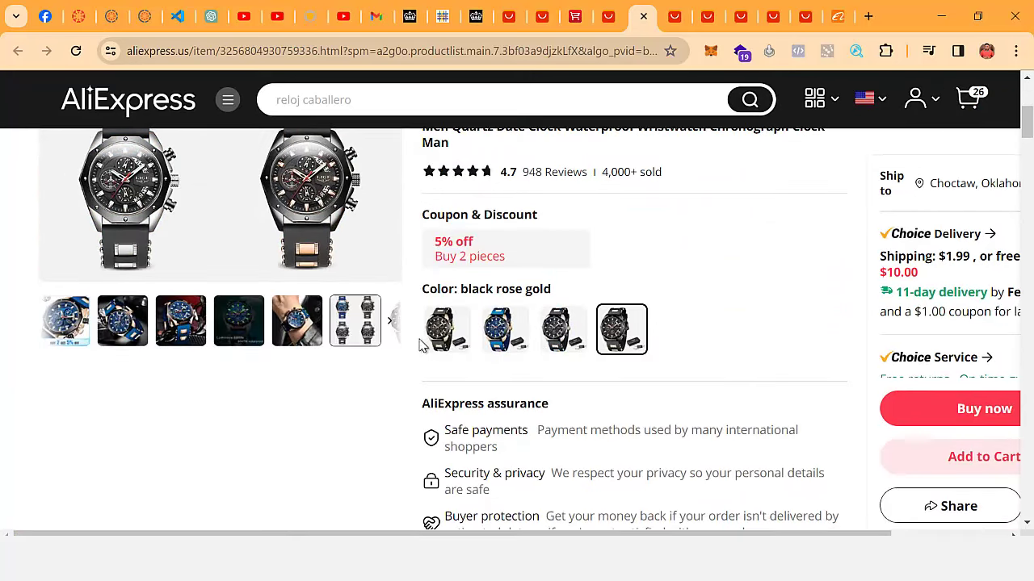
left_click(443, 338)
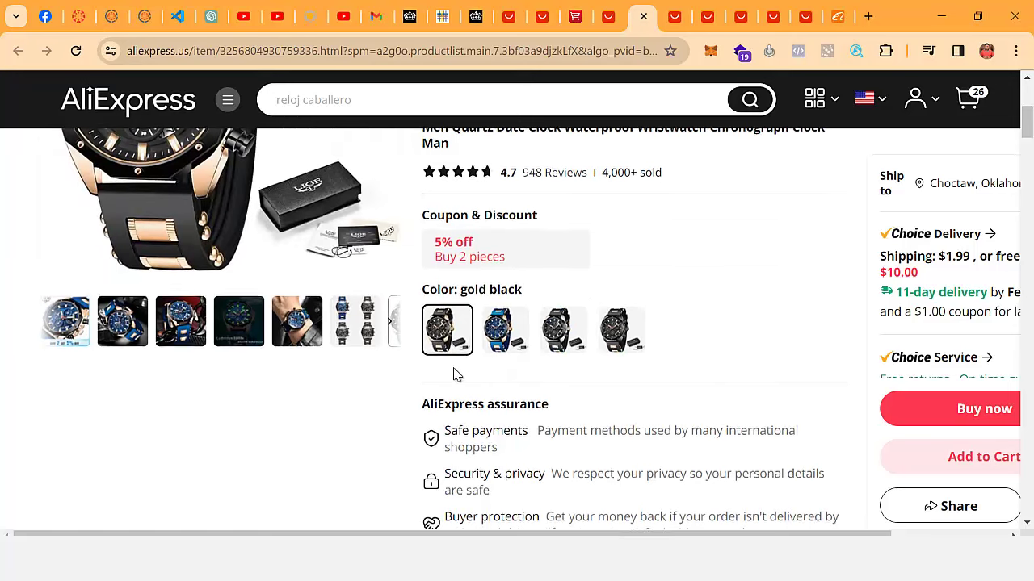
scroll(455, 369, "up", 3)
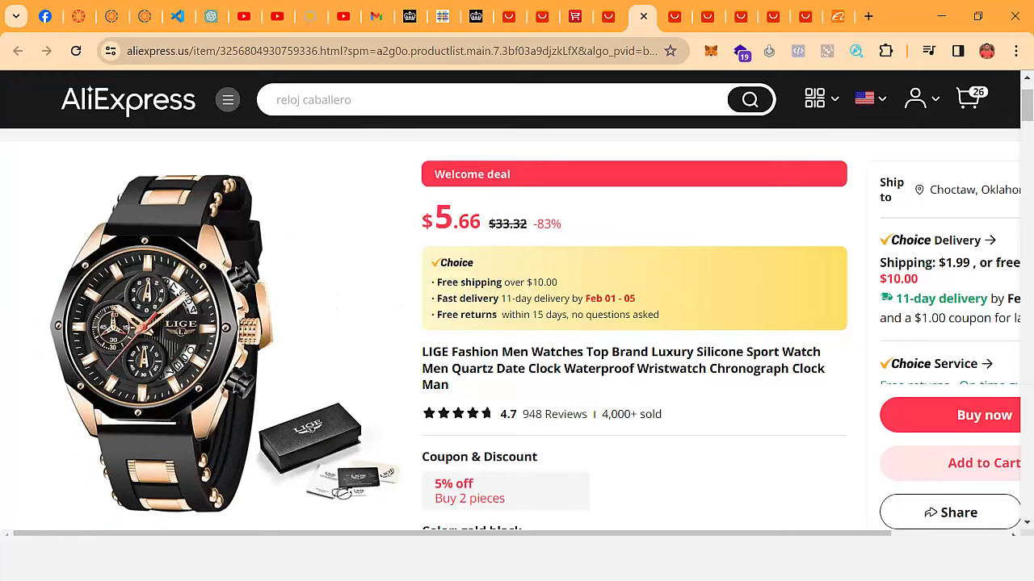
Step: Launch Snipping Tool by searching 'sni' in the Start menu
key("super")
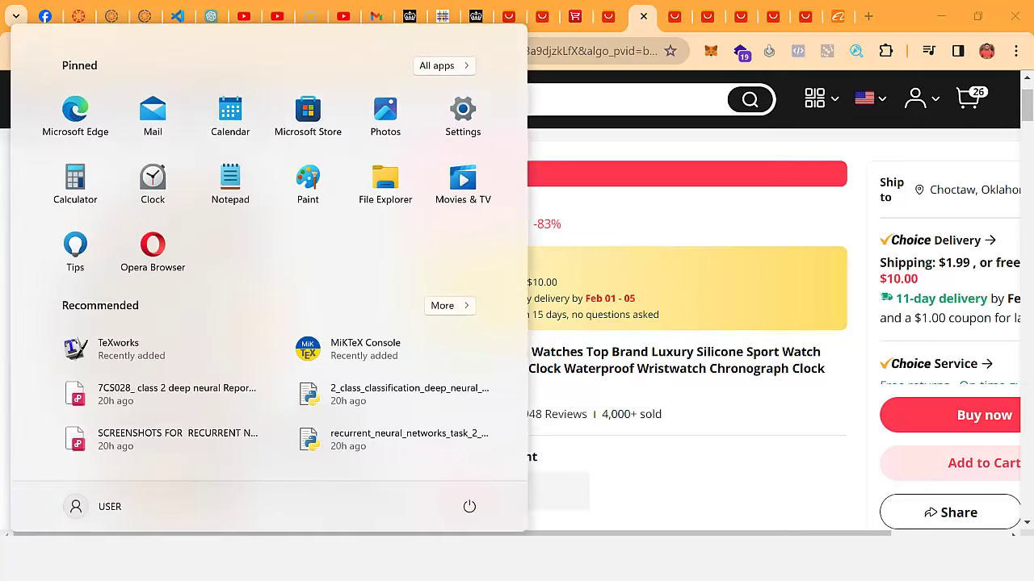
type("sni")
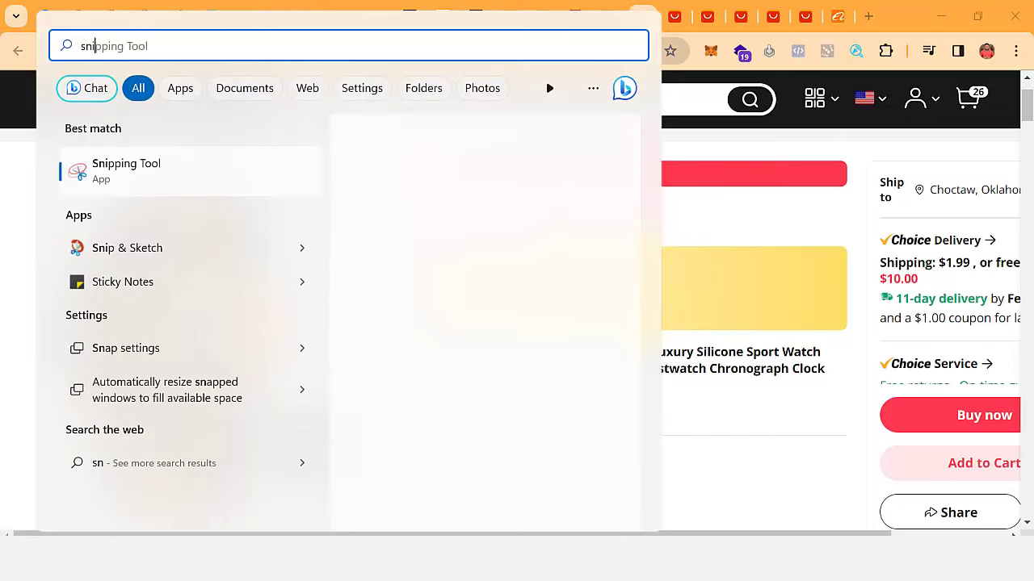
left_click(146, 181)
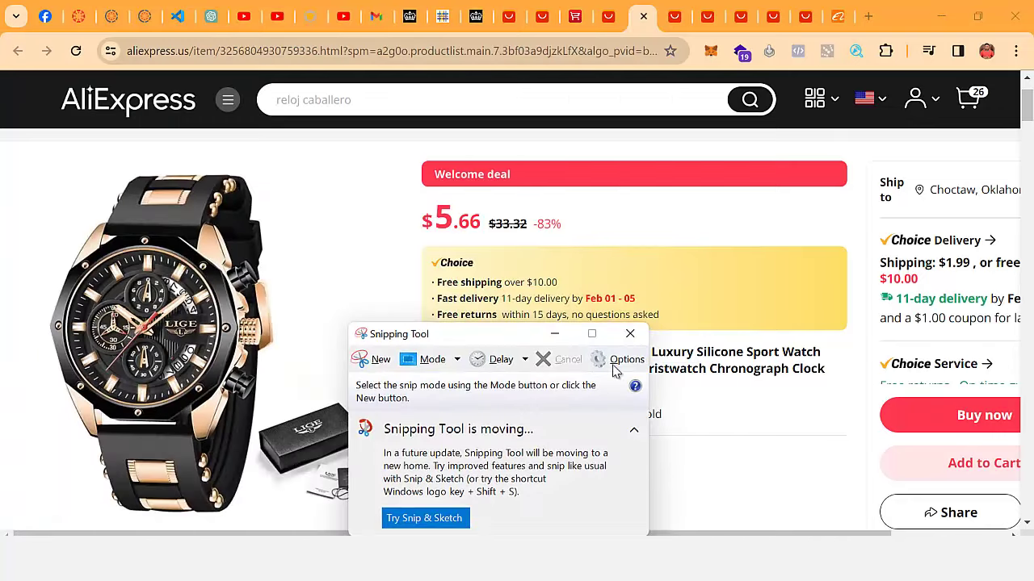
Step: Move Snipping Tool aside and snip the gold black watch product image
left_click(380, 365)
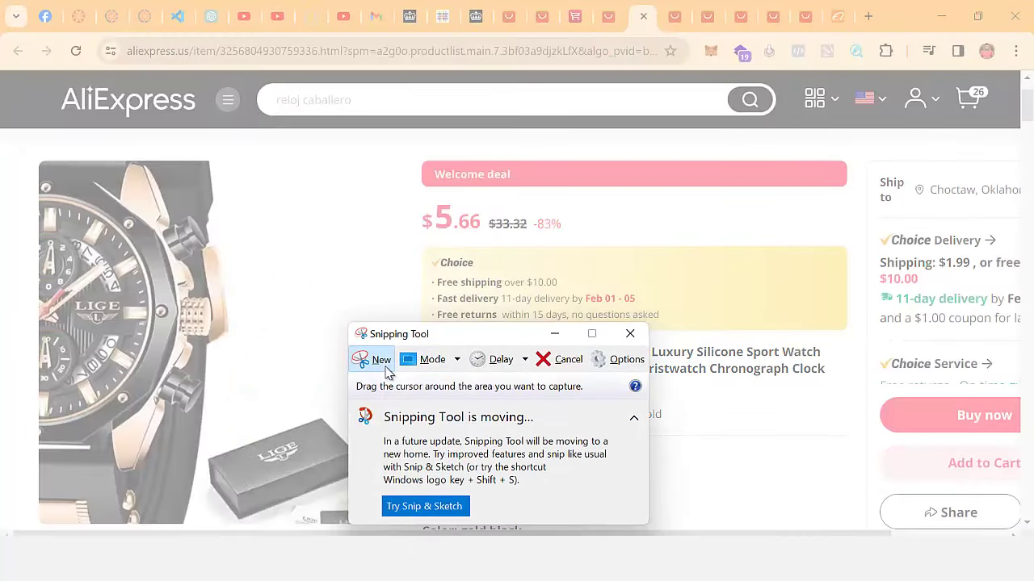
left_click(557, 365)
left_click_drag(407, 344, 709, 335)
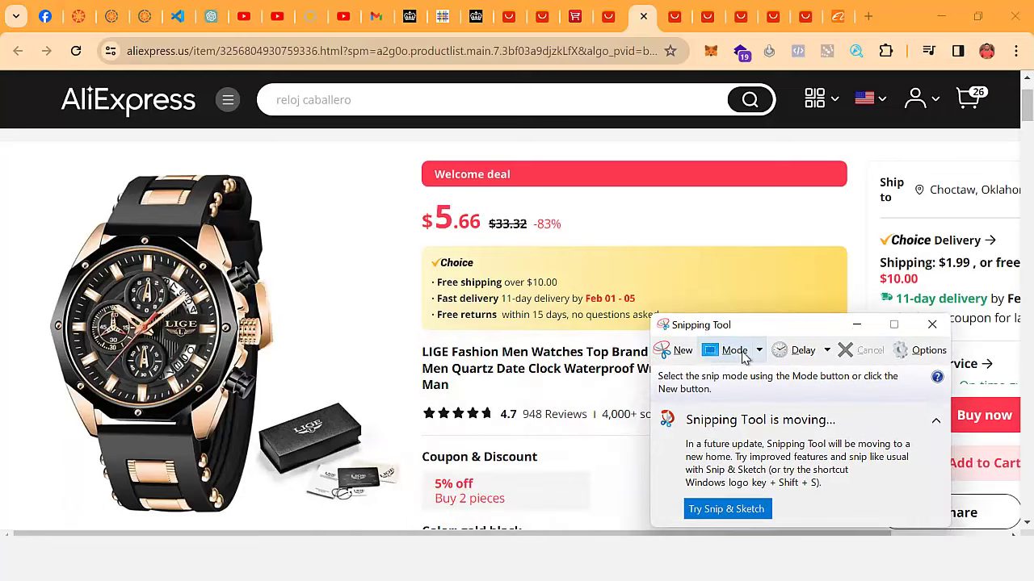
left_click(679, 350)
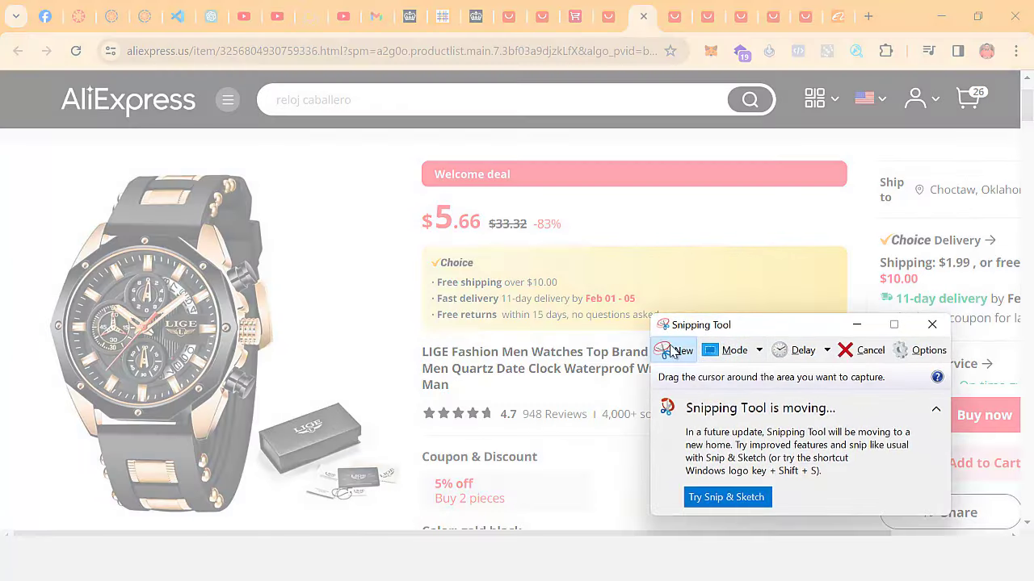
left_click_drag(8, 147, 413, 526)
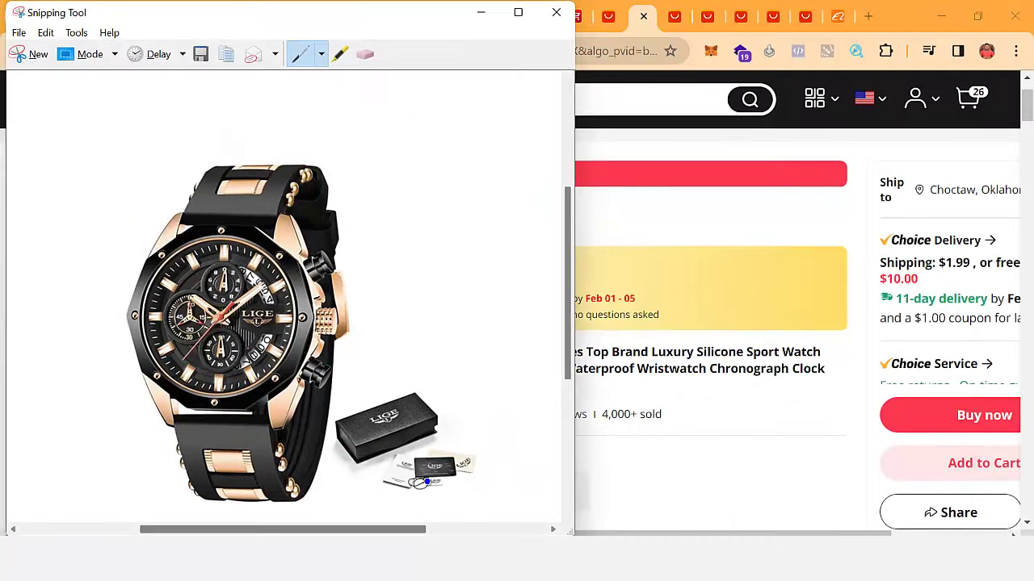
left_click(19, 33)
Step: Save the snip as watch1 in the Desktop sweetsecrets folder and minimize Snipping Tool
left_click(41, 74)
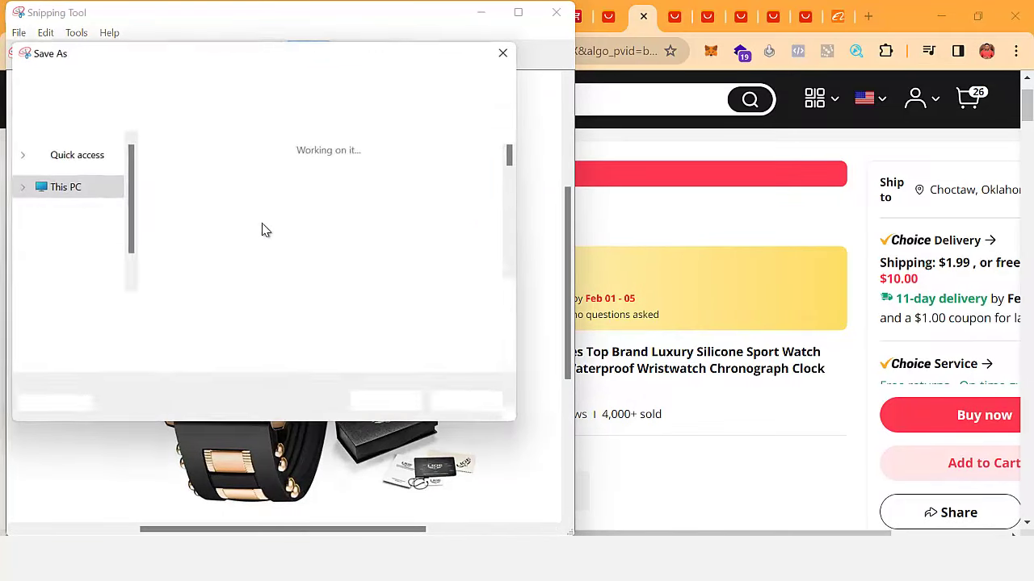
scroll(271, 259, "down", 3)
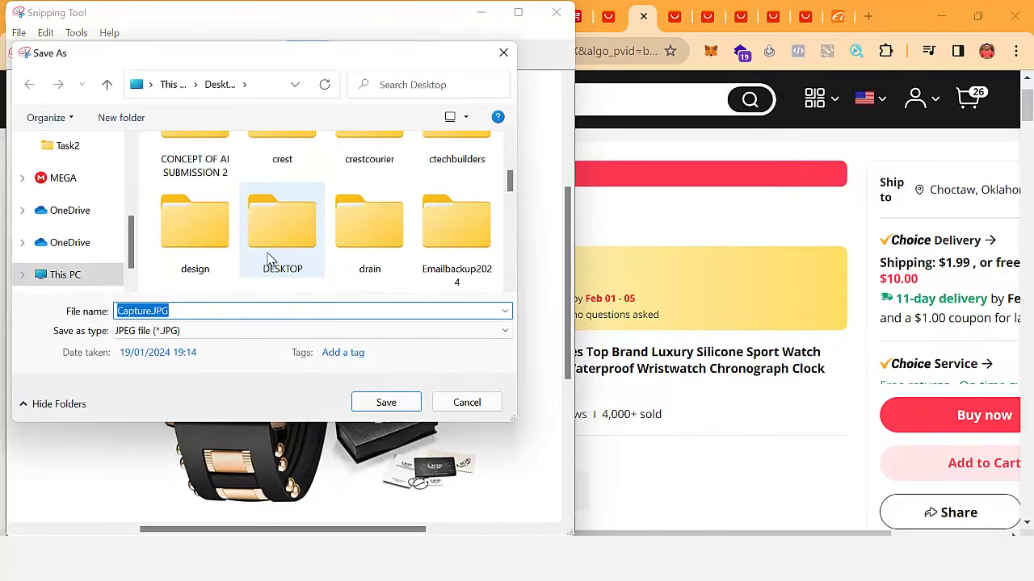
left_click(369, 240)
scroll(368, 247, "down", 3)
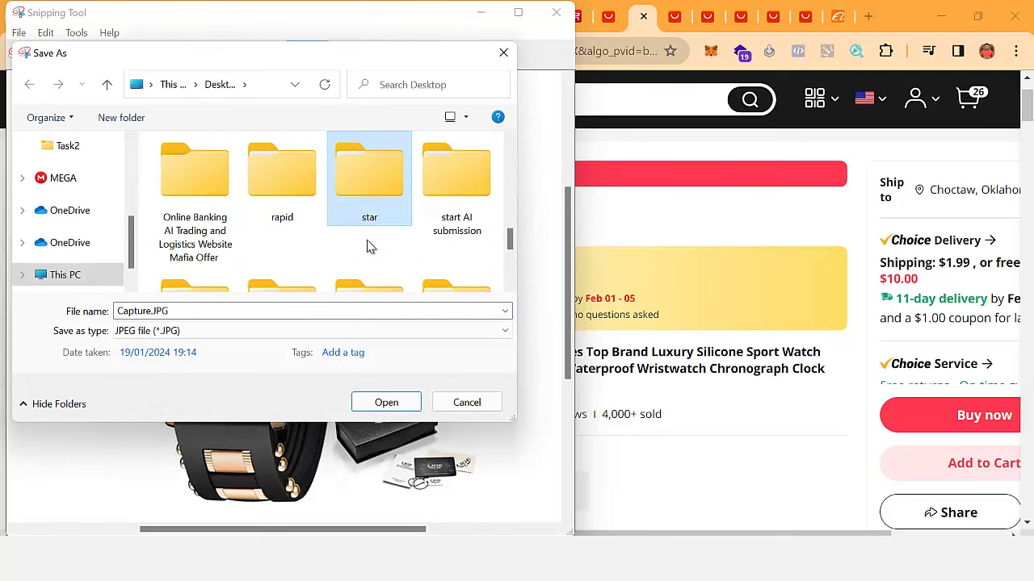
scroll(367, 246, "down", 2)
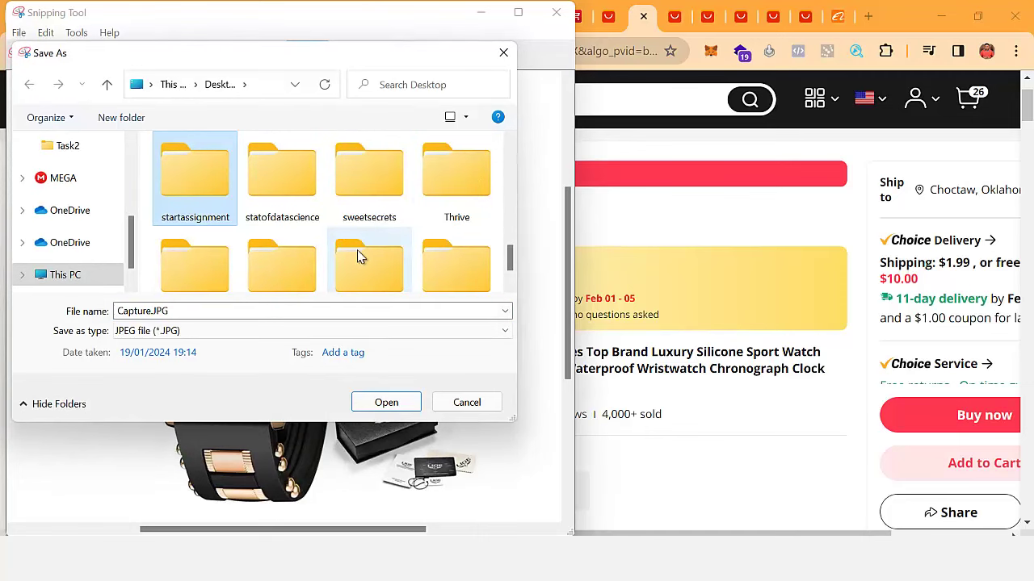
double_click(369, 193)
left_click(172, 314)
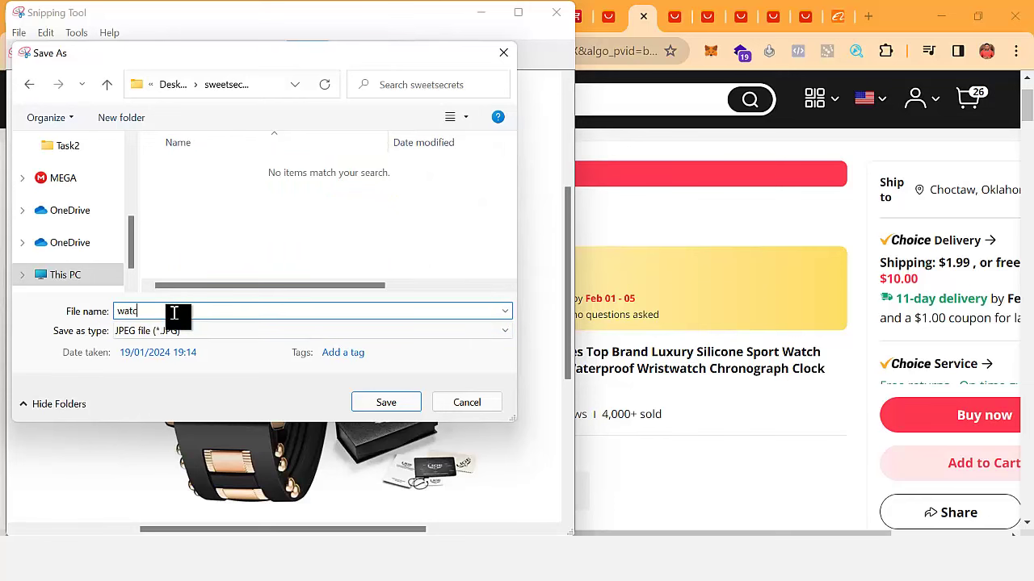
type("watch1")
key("Return")
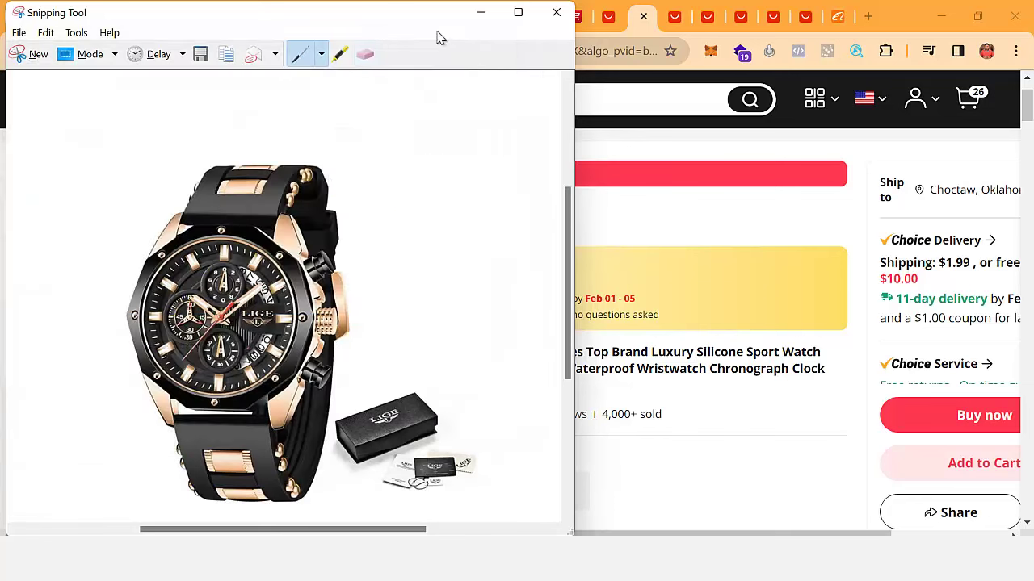
left_click(488, 13)
scroll(539, 299, "down", 3)
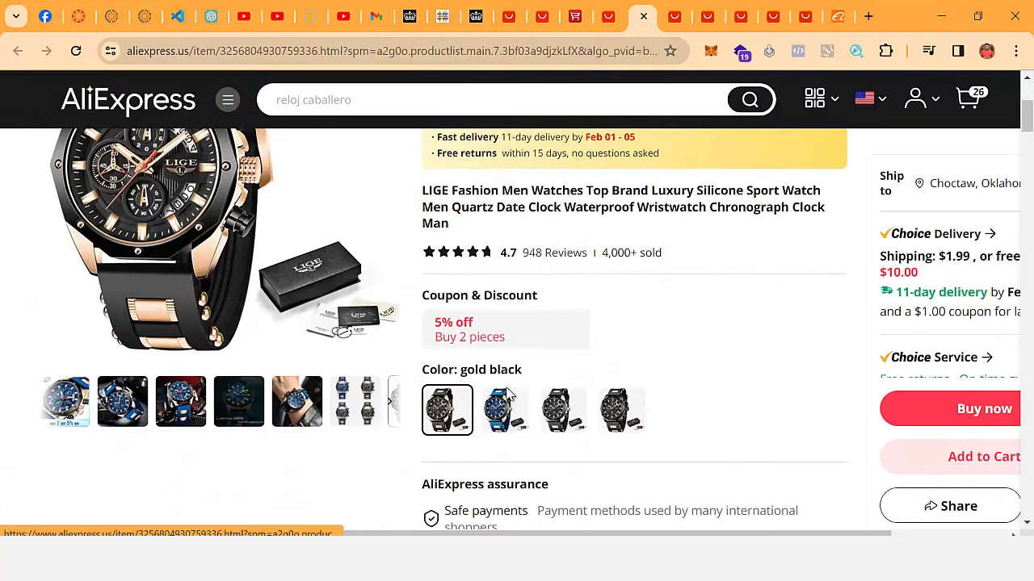
Step: Switch the listing to the gold blue variant and snip its watch product image
left_click(507, 414)
scroll(596, 397, "up", 3)
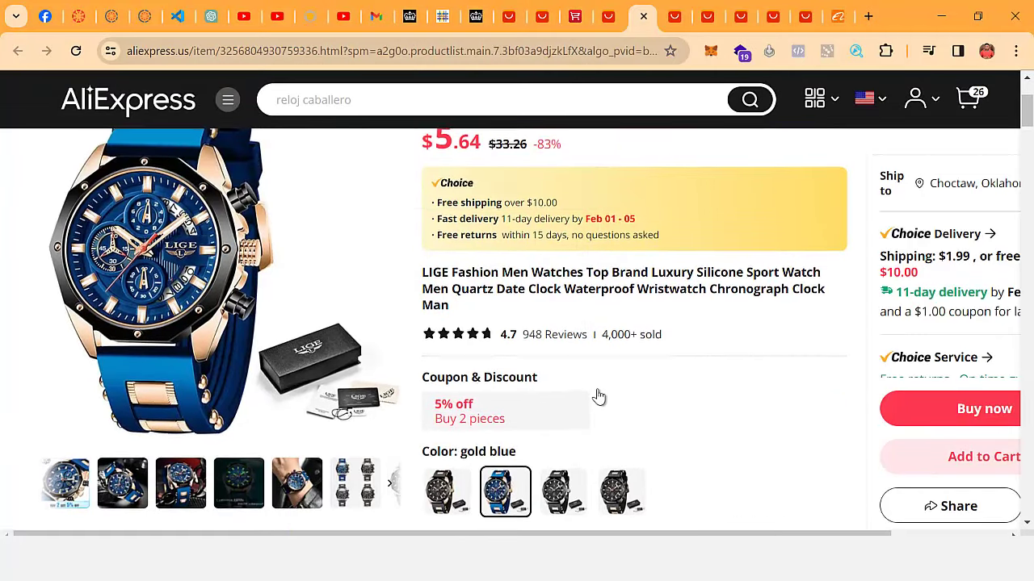
key("alt+Tab")
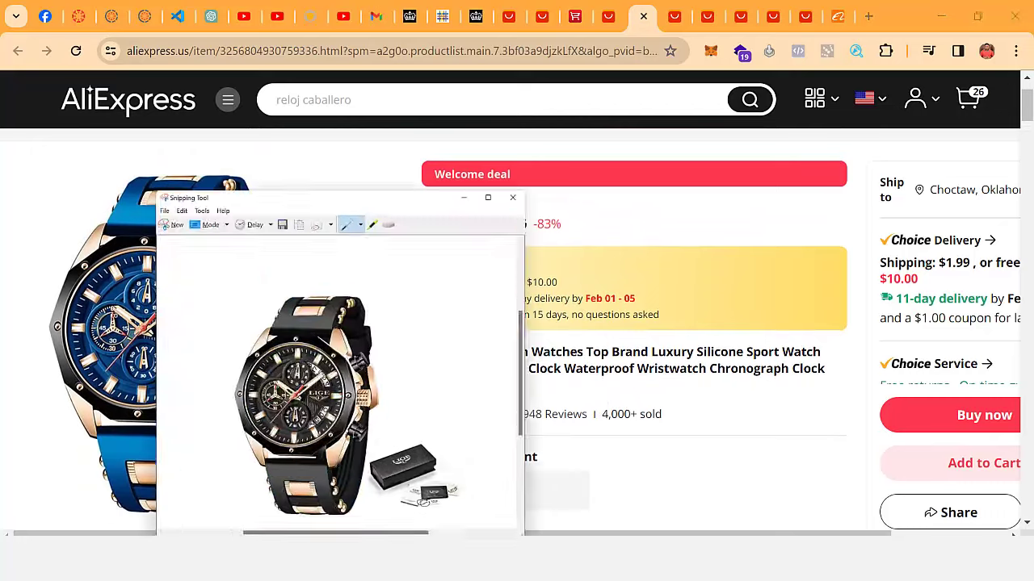
left_click_drag(377, 25, 839, 103)
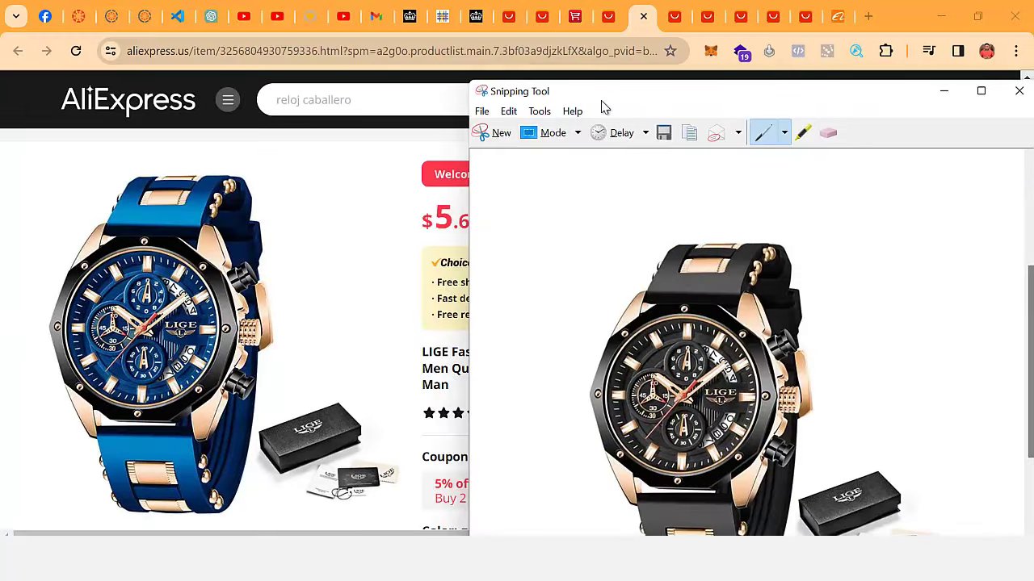
left_click(494, 136)
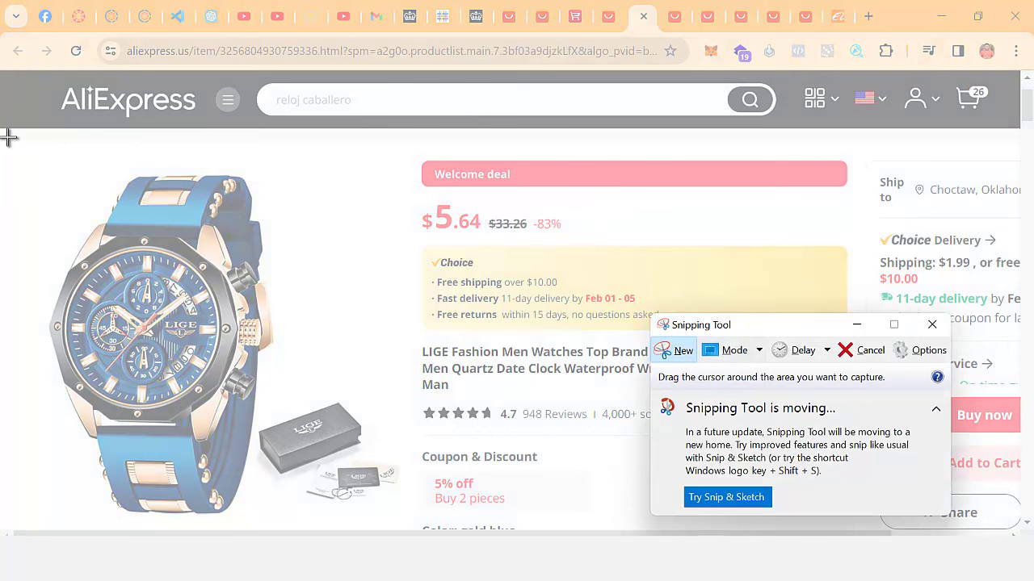
left_click_drag(4, 137, 418, 525)
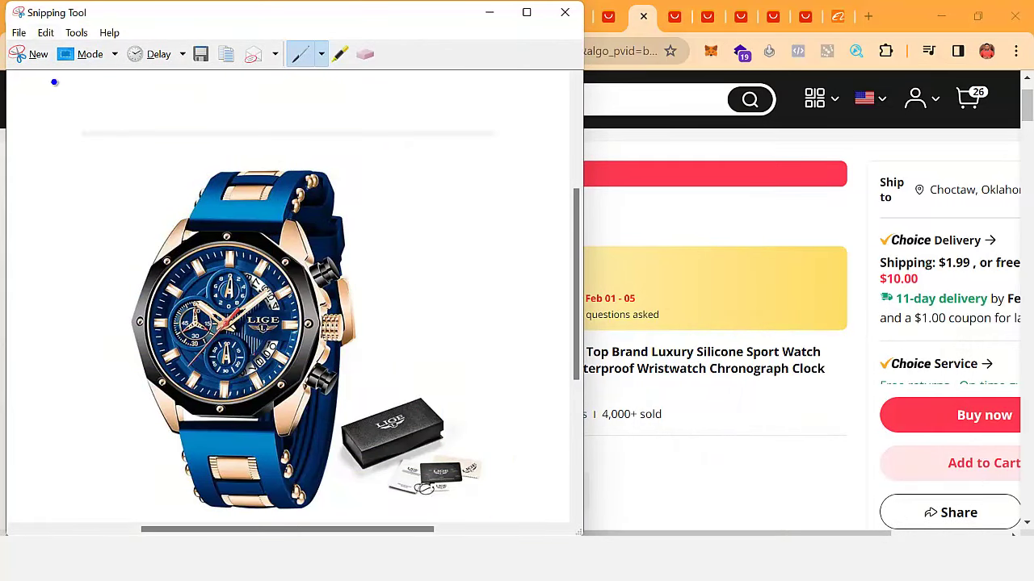
left_click(30, 59)
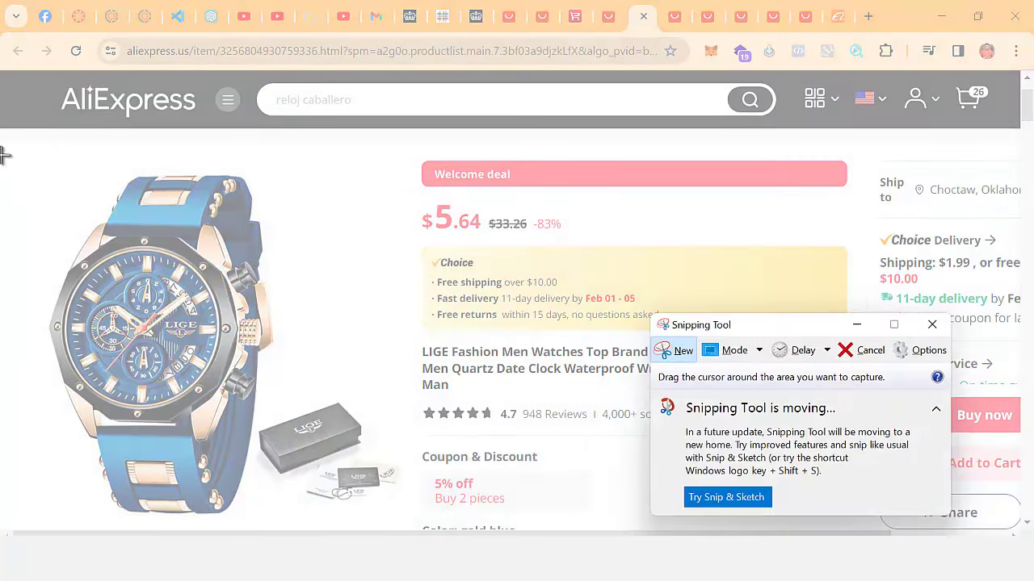
left_click_drag(3, 152, 409, 529)
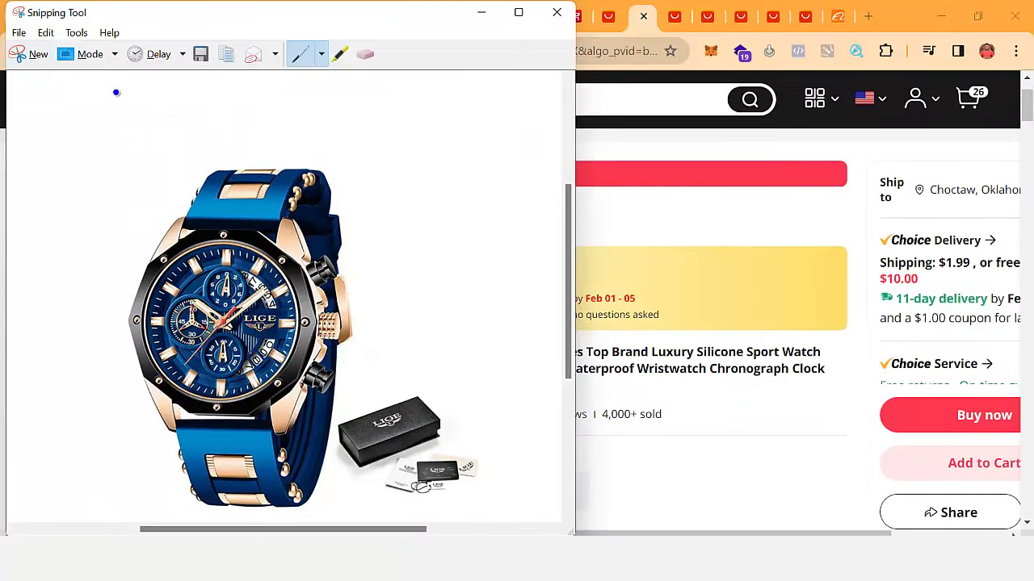
Step: Save the gold blue watch snip as watch2.JPG in the sweetsecrets folder
left_click(18, 32)
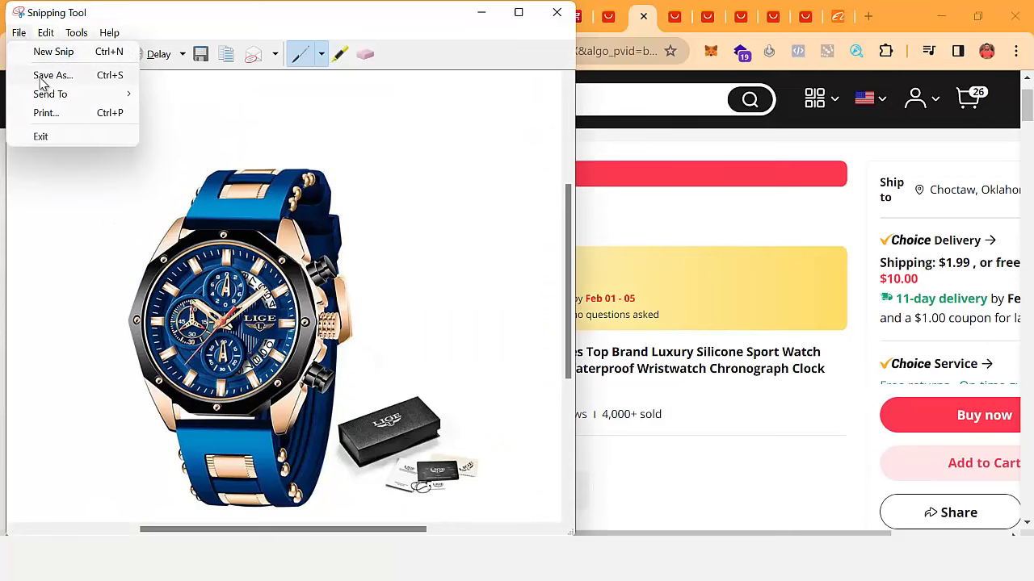
left_click(45, 76)
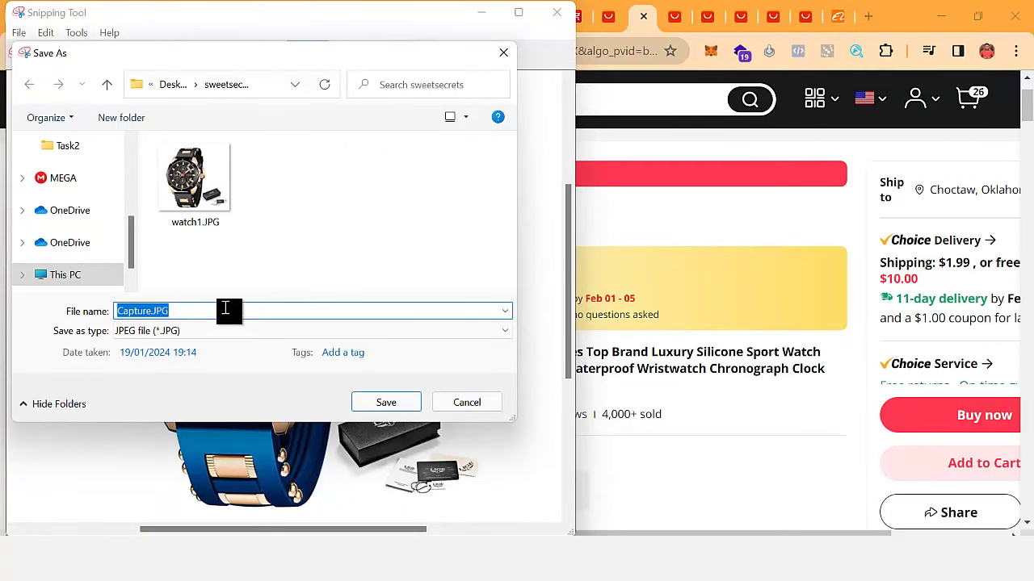
left_click(198, 202)
double_click(146, 313)
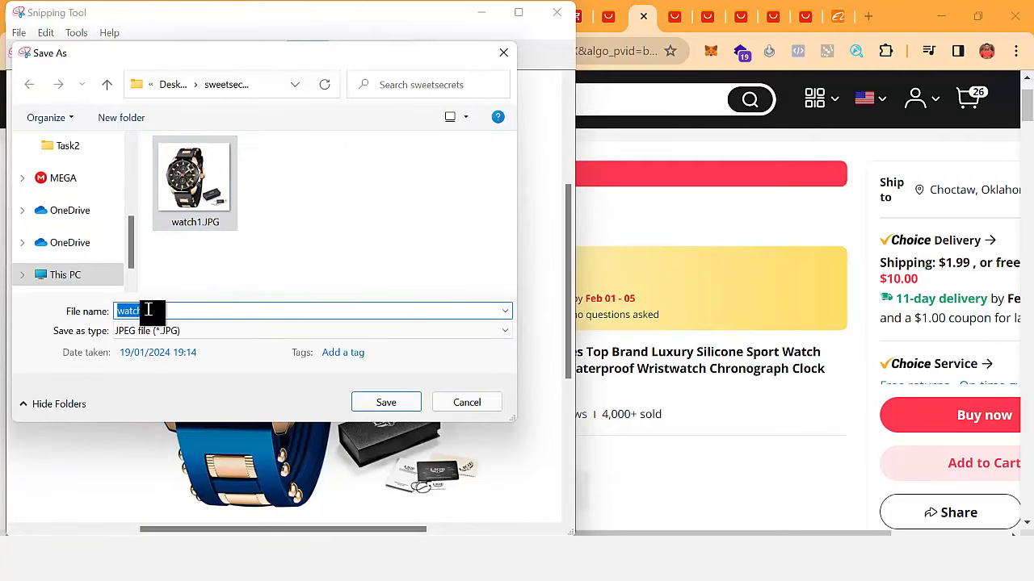
left_click(146, 311)
key("BackSpace")
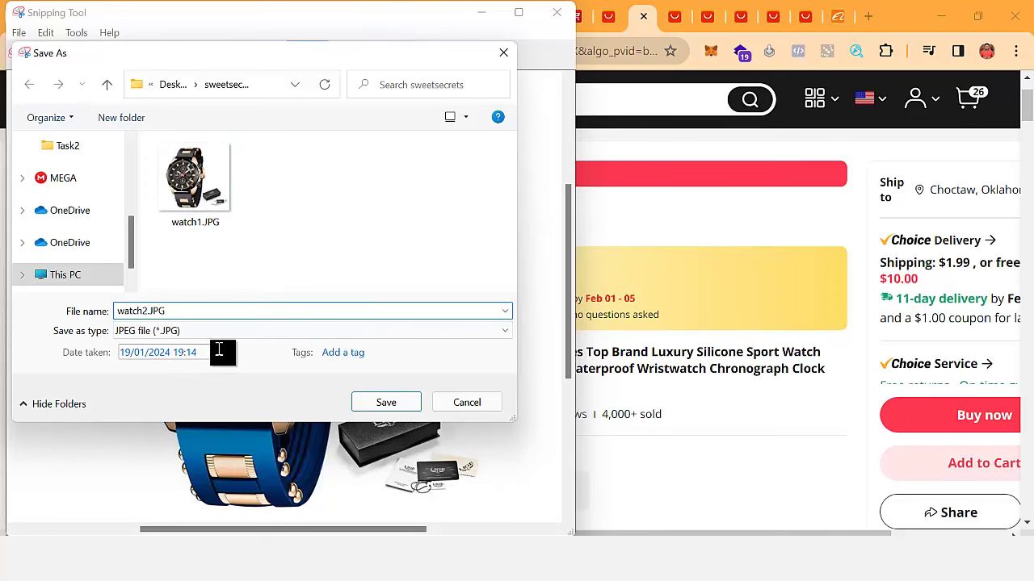
type("2")
left_click(386, 402)
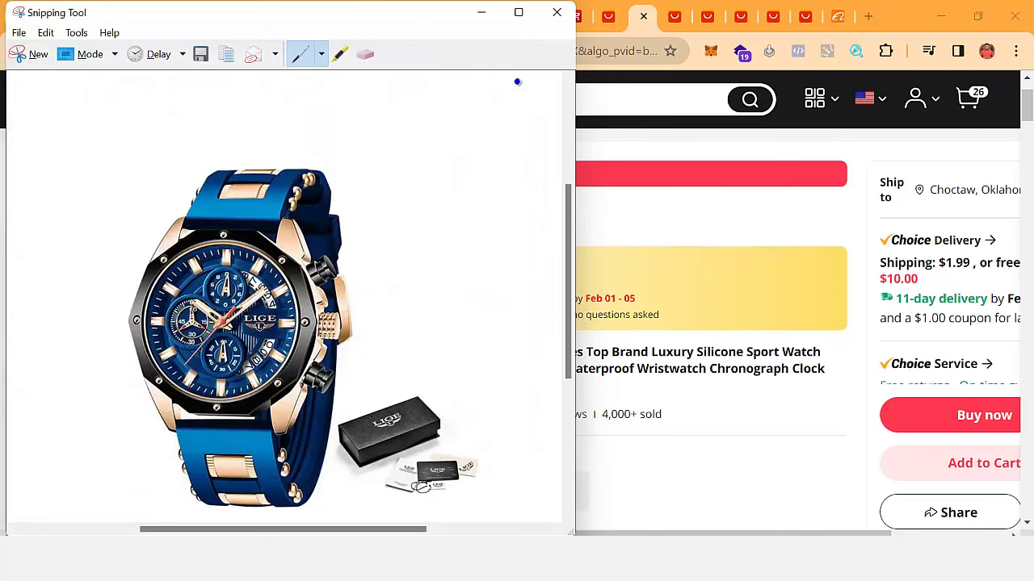
Step: Show the silver black variant's photo of the blue watch on black chains
left_click(480, 12)
scroll(464, 339, "down", 3)
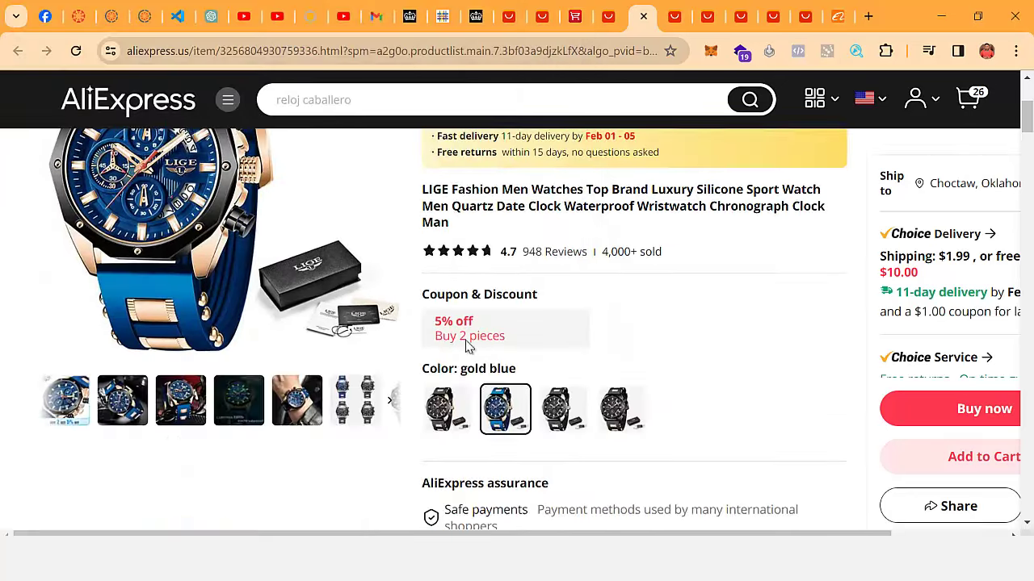
left_click(560, 338)
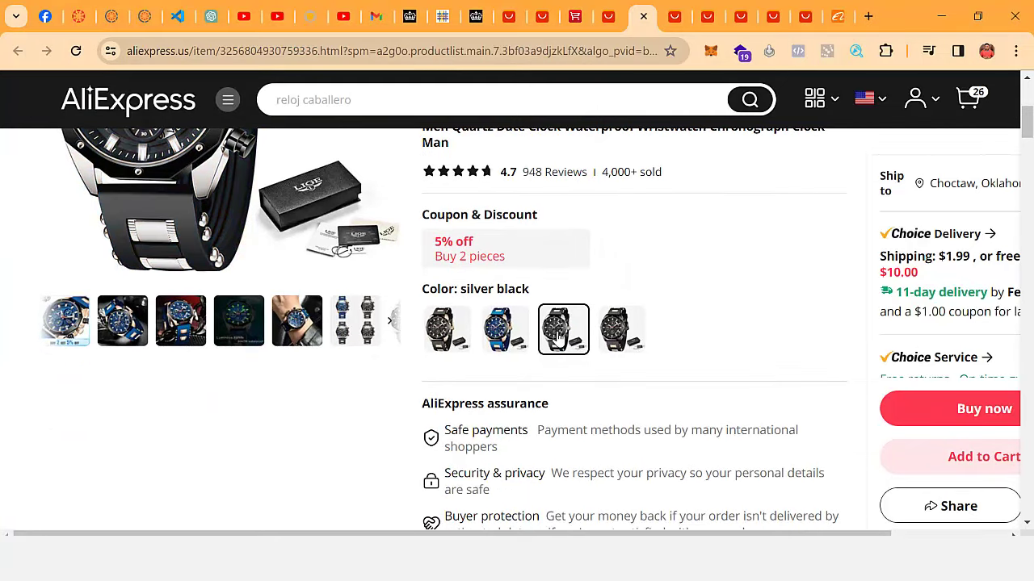
scroll(626, 358, "up", 2)
scroll(626, 358, "up", 2)
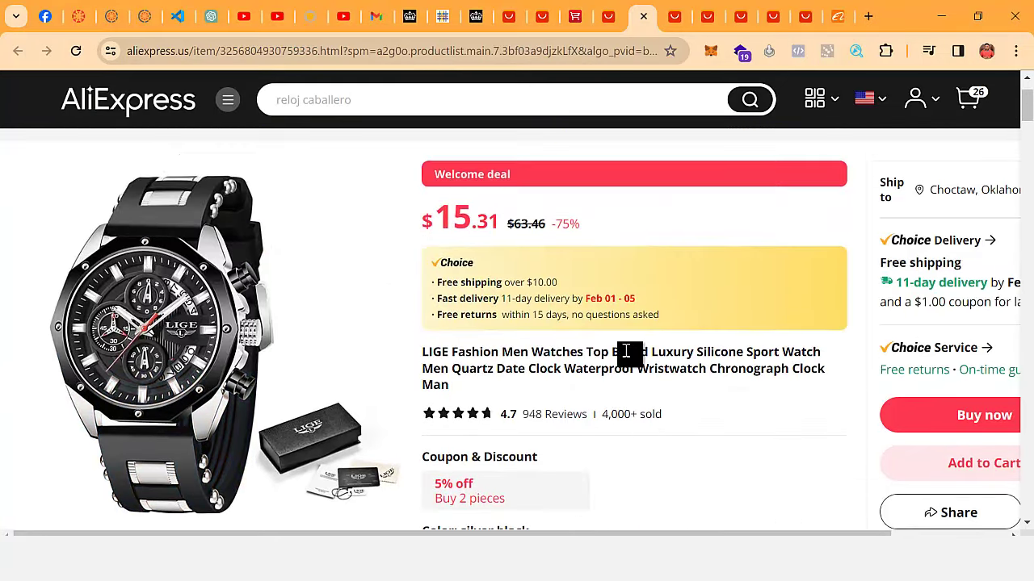
scroll(626, 358, "down", 3)
mouse_move(181, 331)
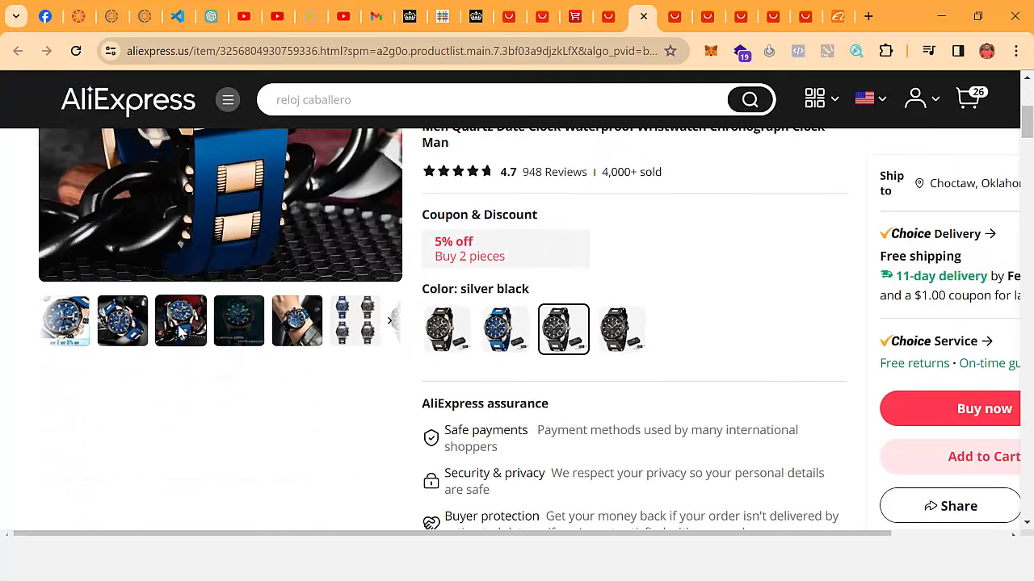
scroll(185, 332, "up", 2)
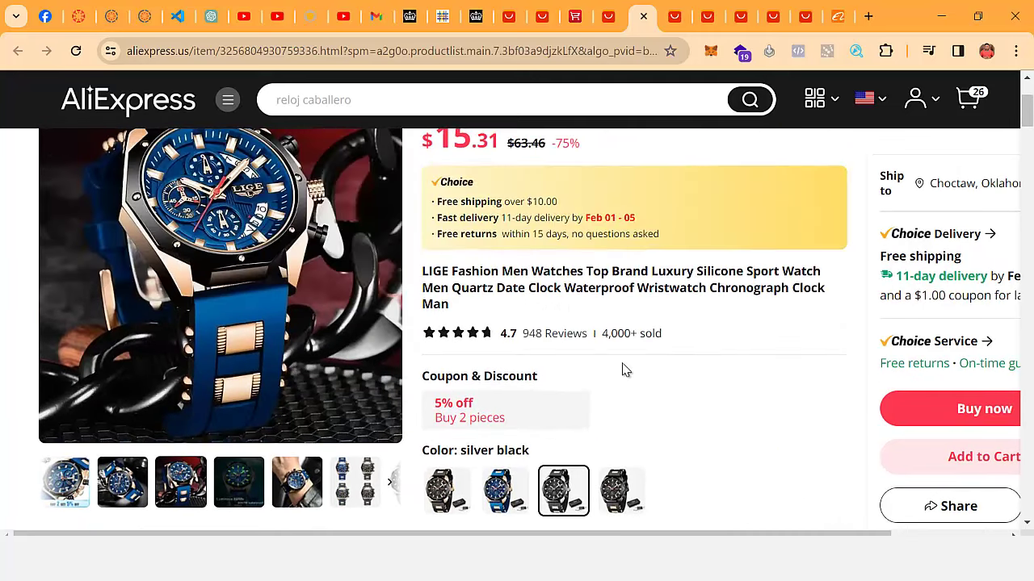
scroll(623, 369, "up", 1)
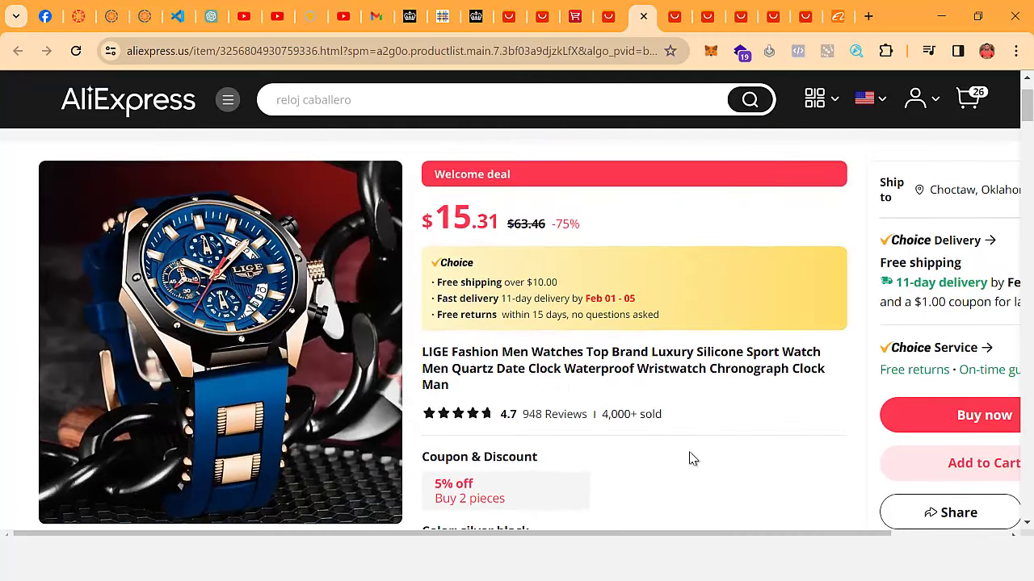
Step: Snip the blue watch on chains photo and save it as watch3.JPG
key("alt+Tab")
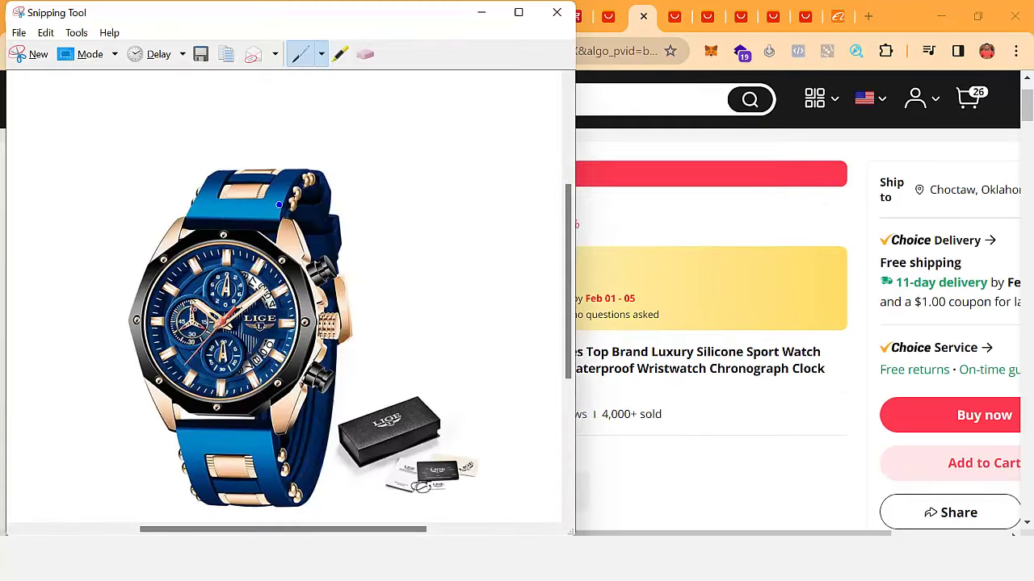
left_click(38, 55)
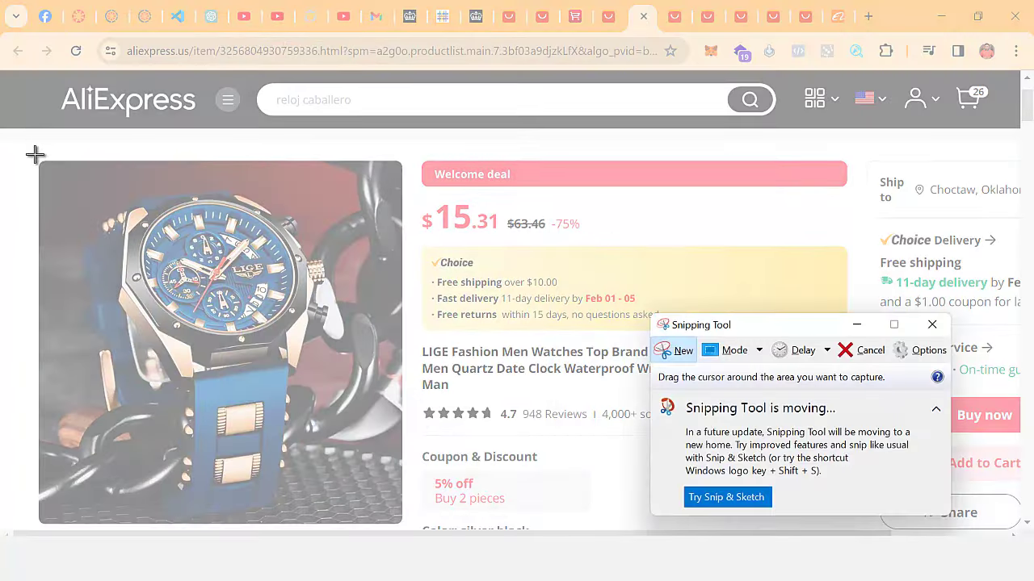
left_click_drag(38, 161, 399, 522)
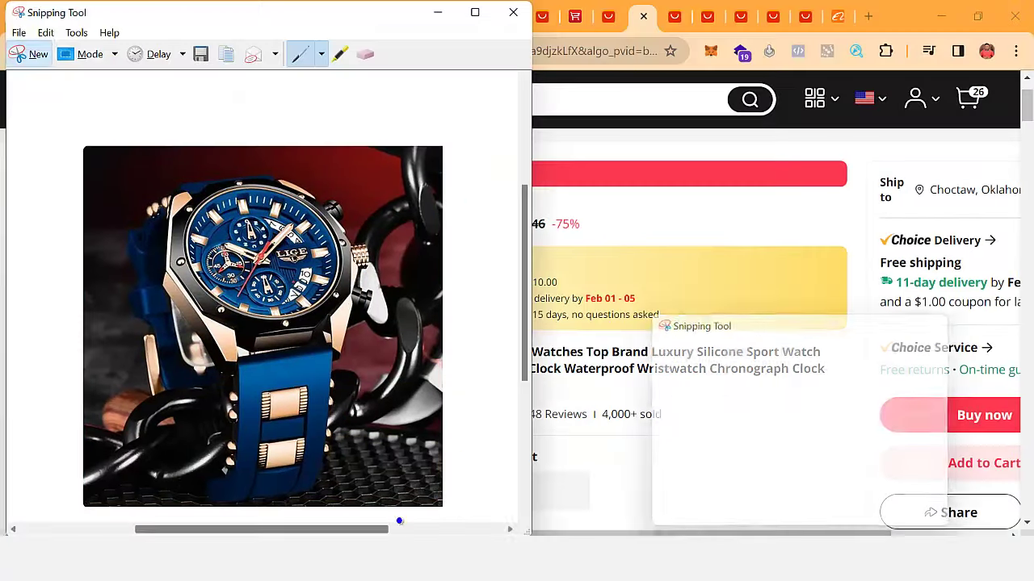
left_click(18, 33)
left_click(34, 74)
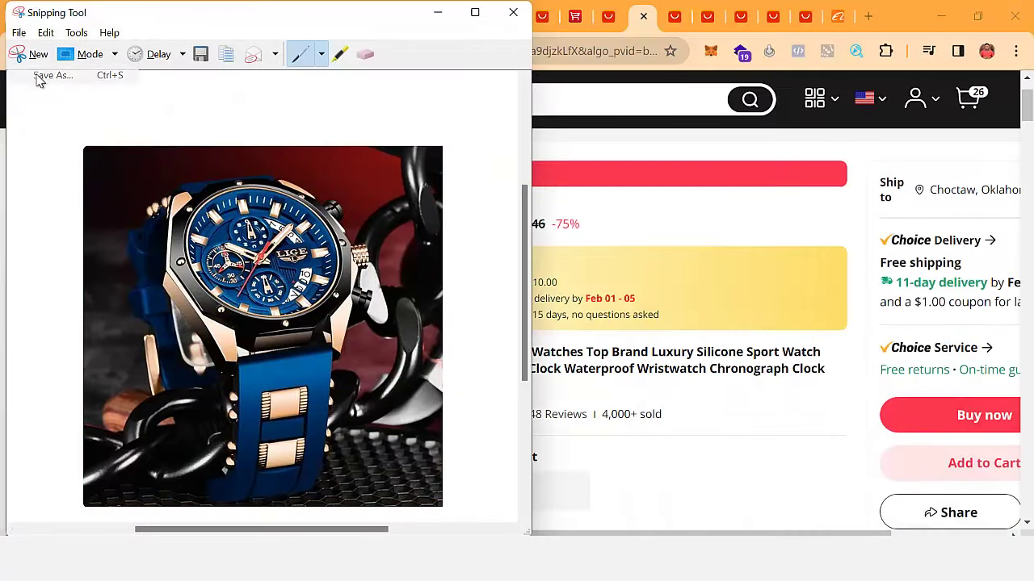
left_click(247, 231)
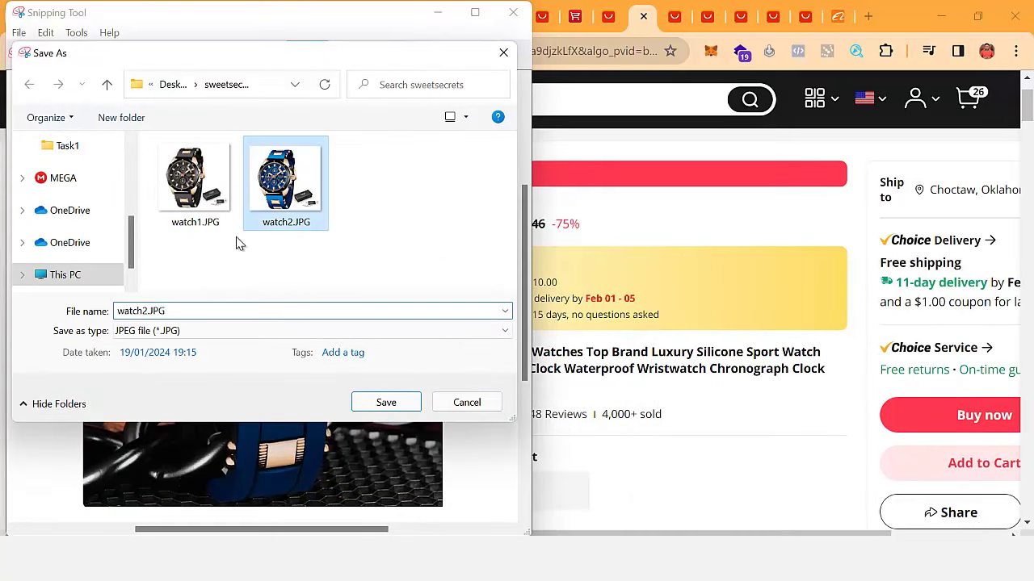
left_click(146, 311)
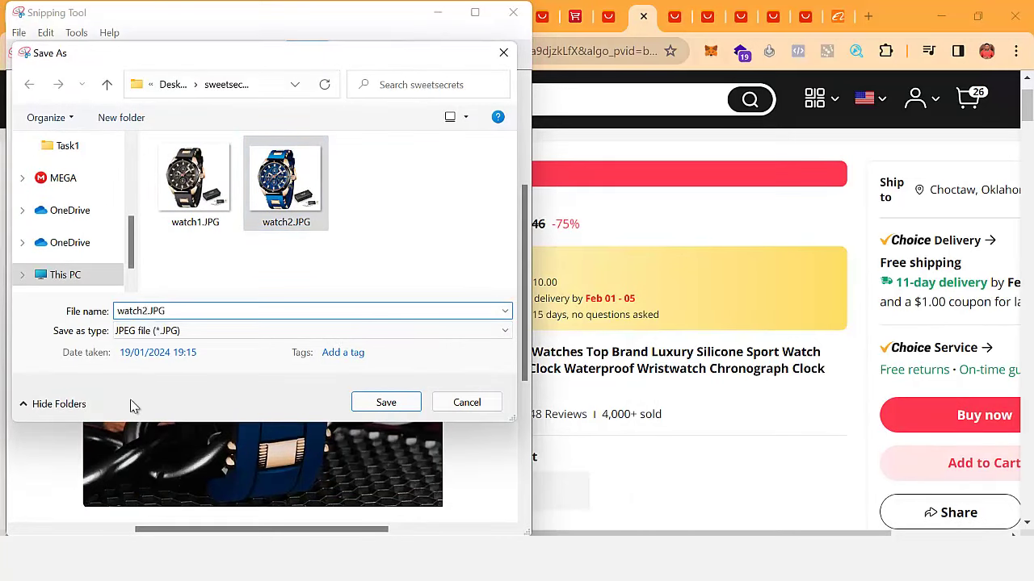
key("BackSpace")
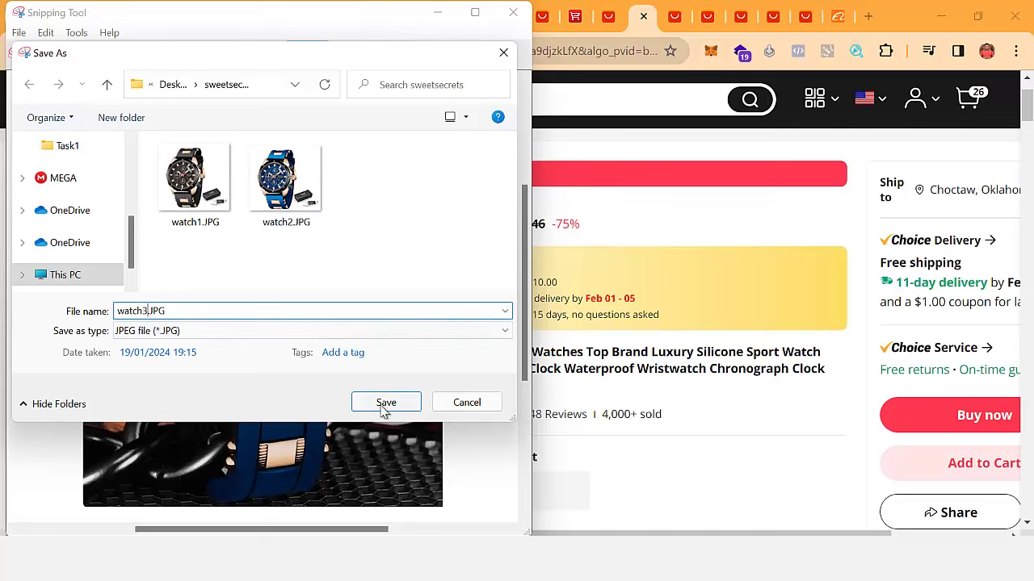
left_click(385, 403)
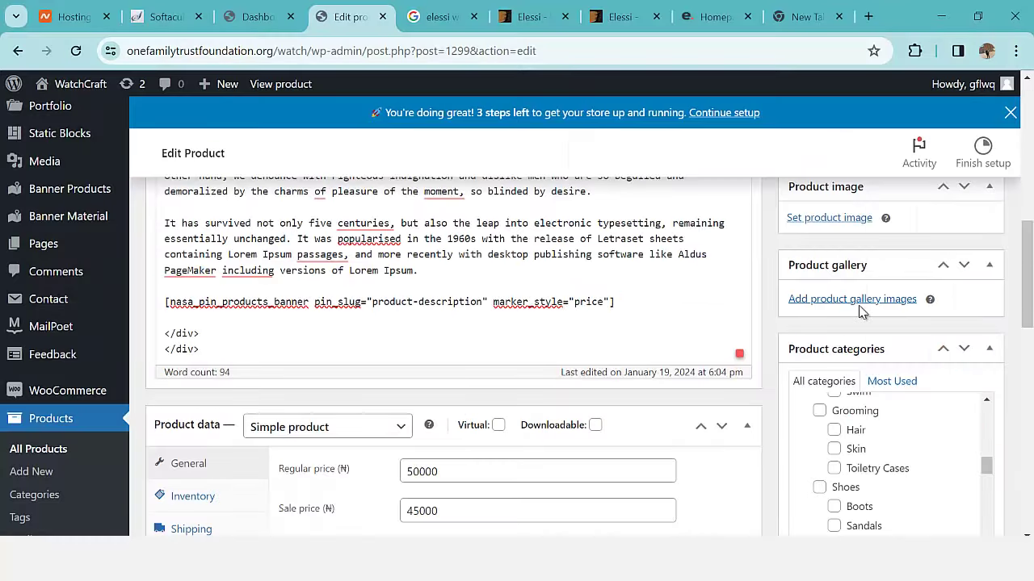
Step: Upload watch1.JPG from the sweetsecrets folder and set it as the product image
scroll(848, 311, "up", 1)
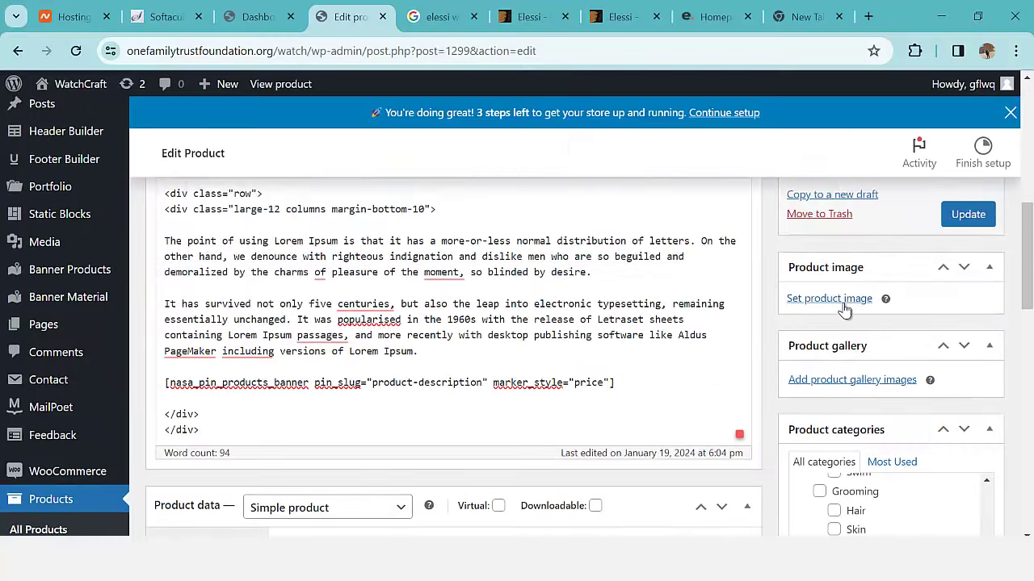
left_click(826, 300)
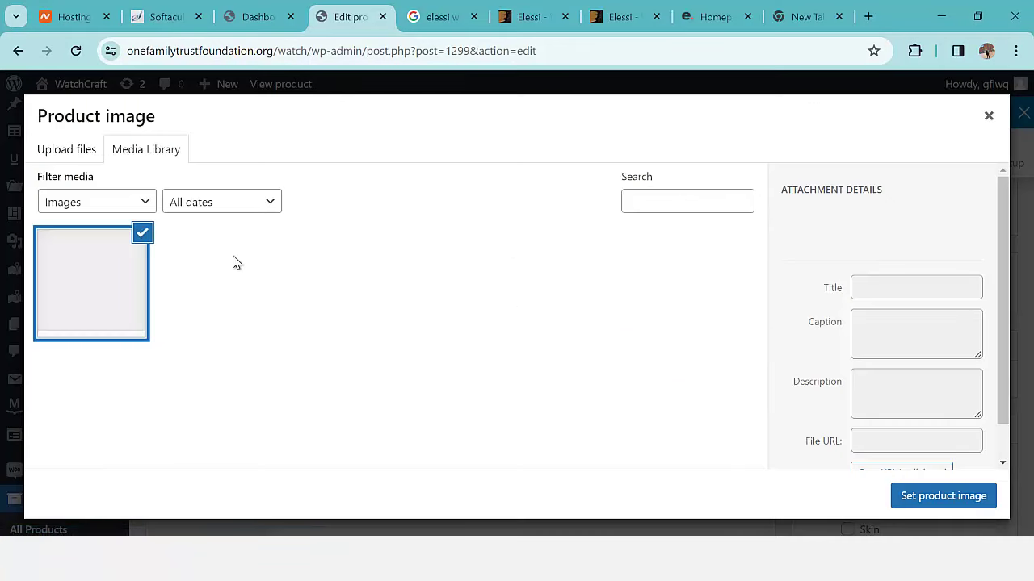
left_click(88, 154)
left_click(532, 345)
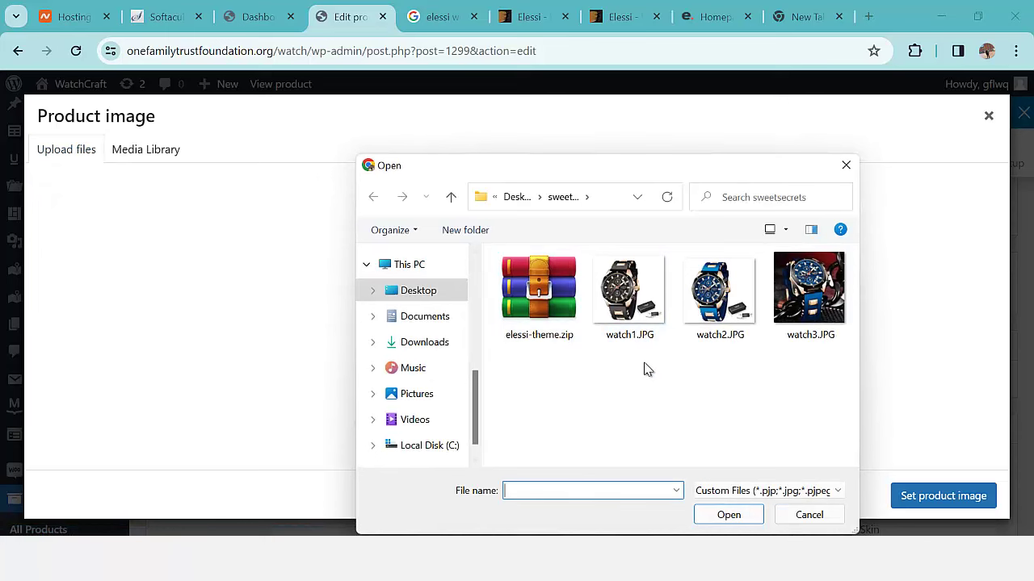
double_click(638, 330)
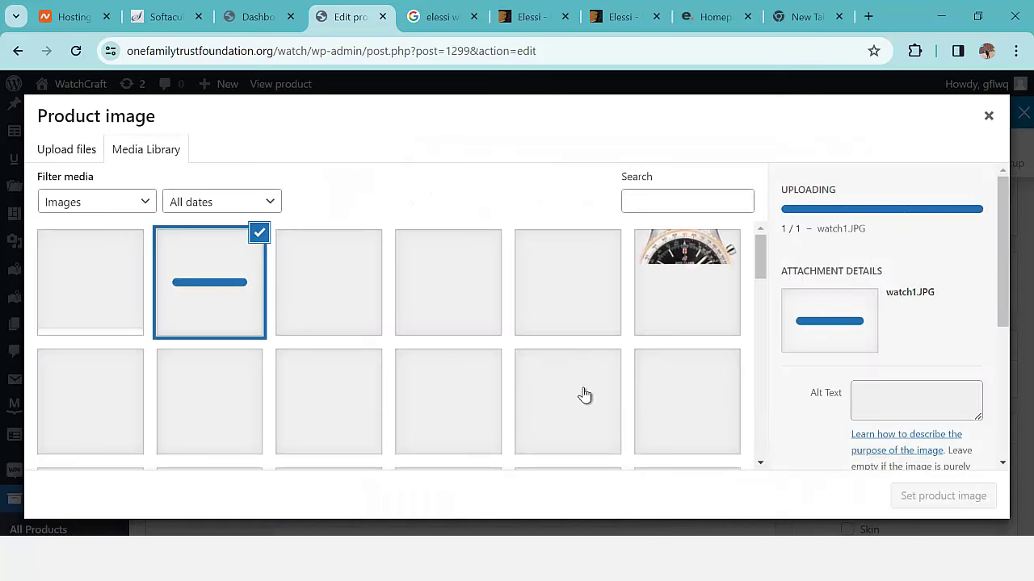
scroll(820, 356, "down", 2)
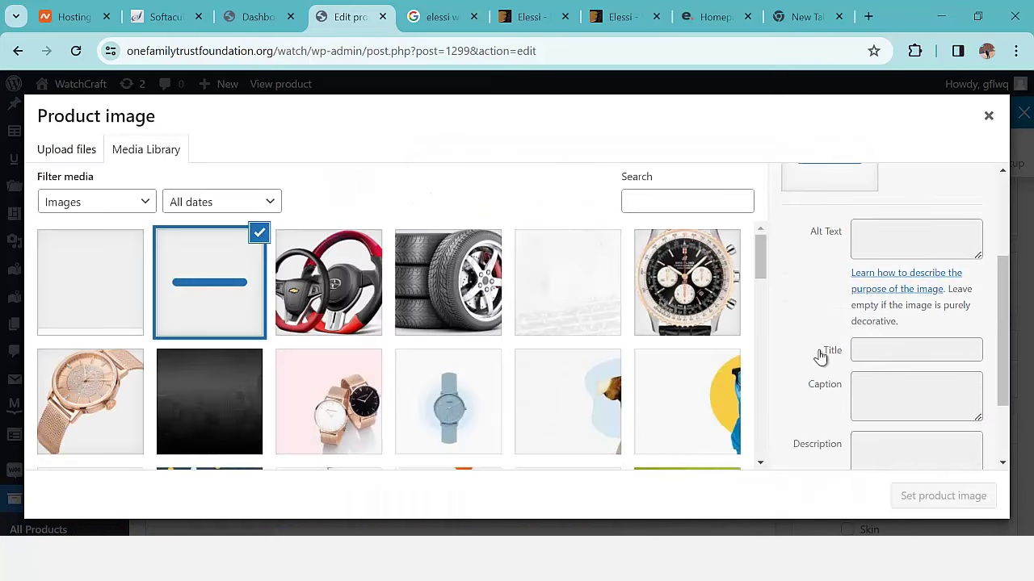
scroll(820, 356, "down", 1)
scroll(840, 349, "down", 1)
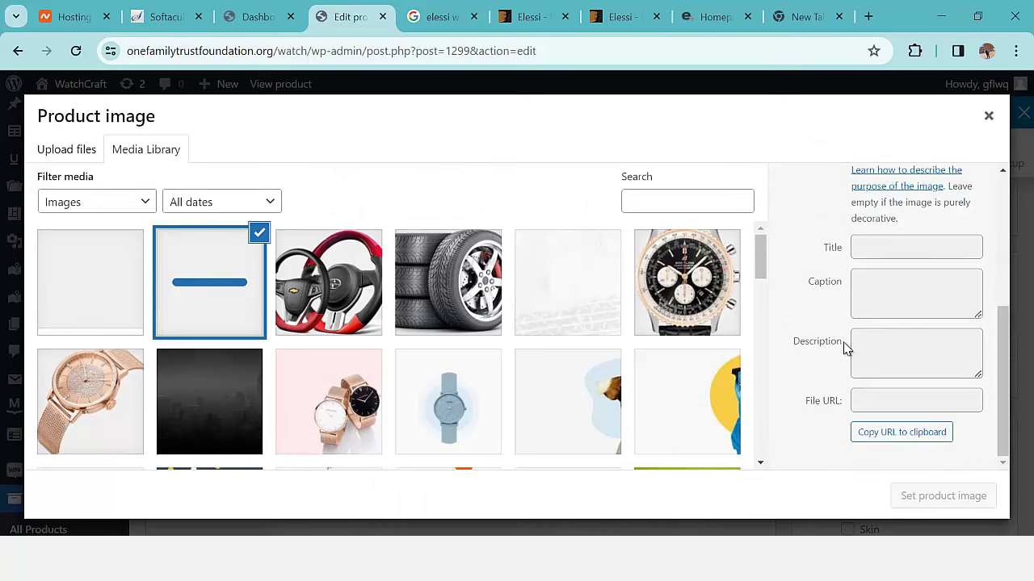
scroll(826, 350, "down", 1)
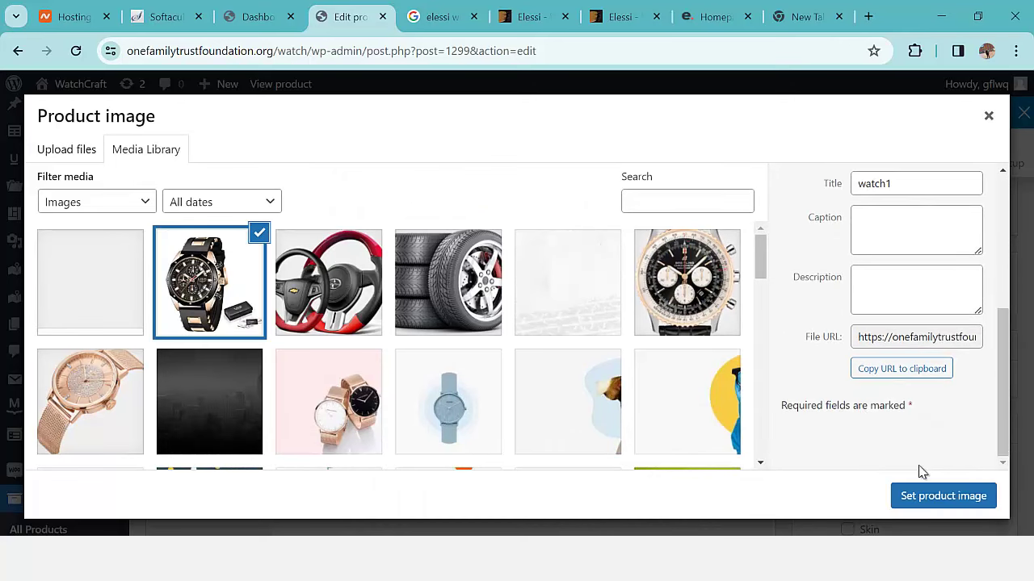
left_click(928, 497)
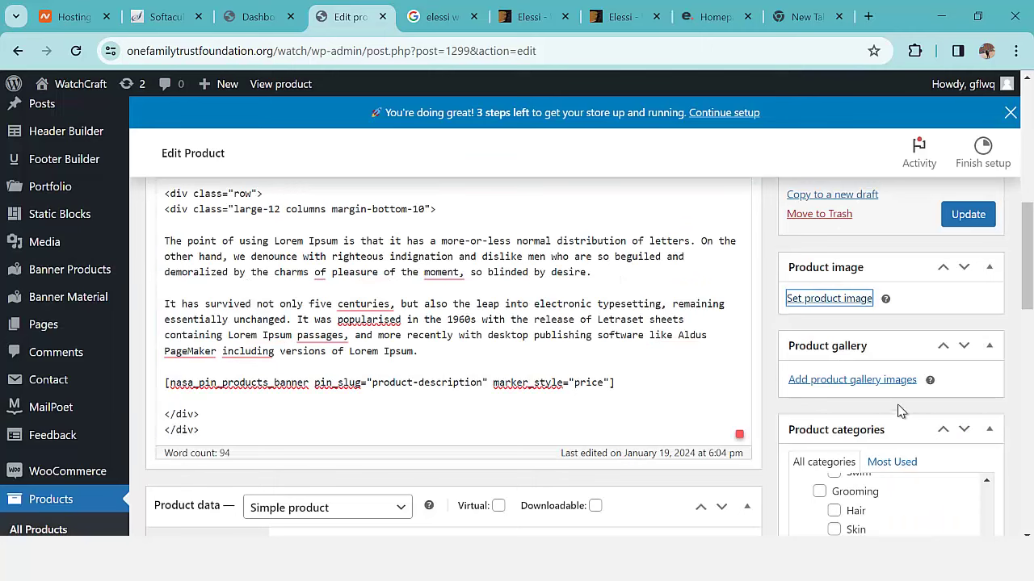
scroll(860, 339, "down", 3)
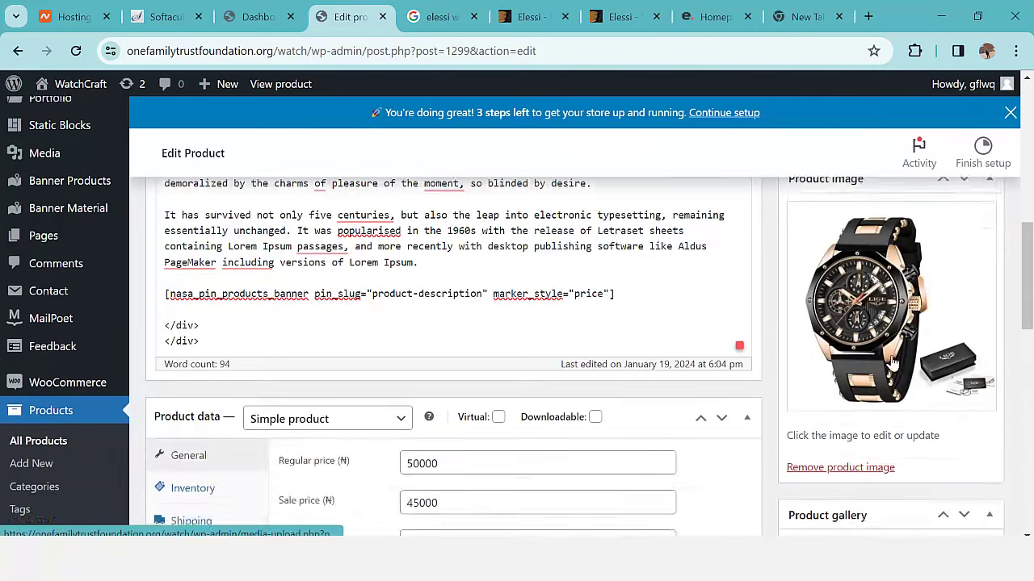
scroll(829, 333, "down", 2)
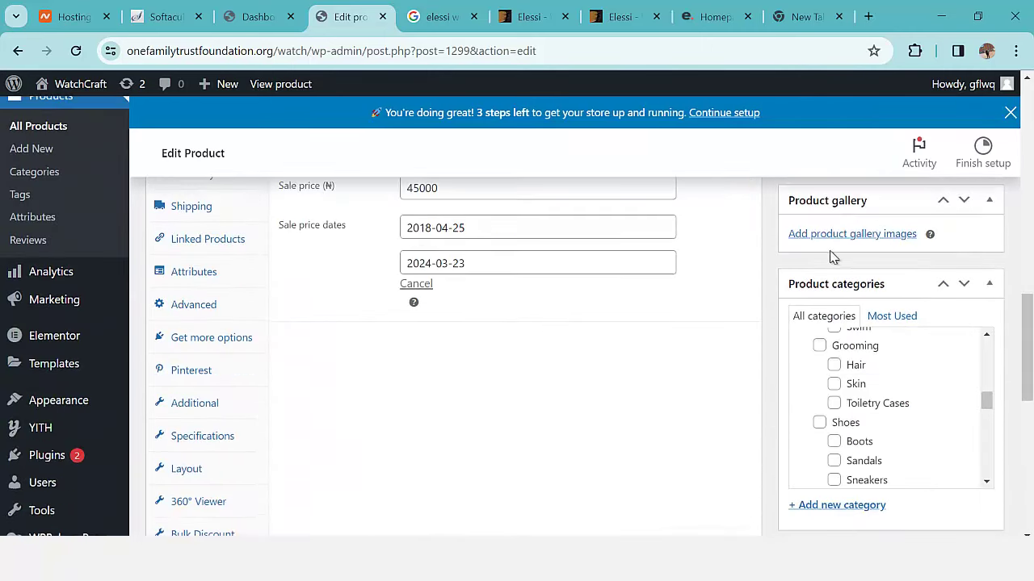
Step: Upload watch2.JPG and watch3.JPG and add both to the product gallery
left_click(873, 235)
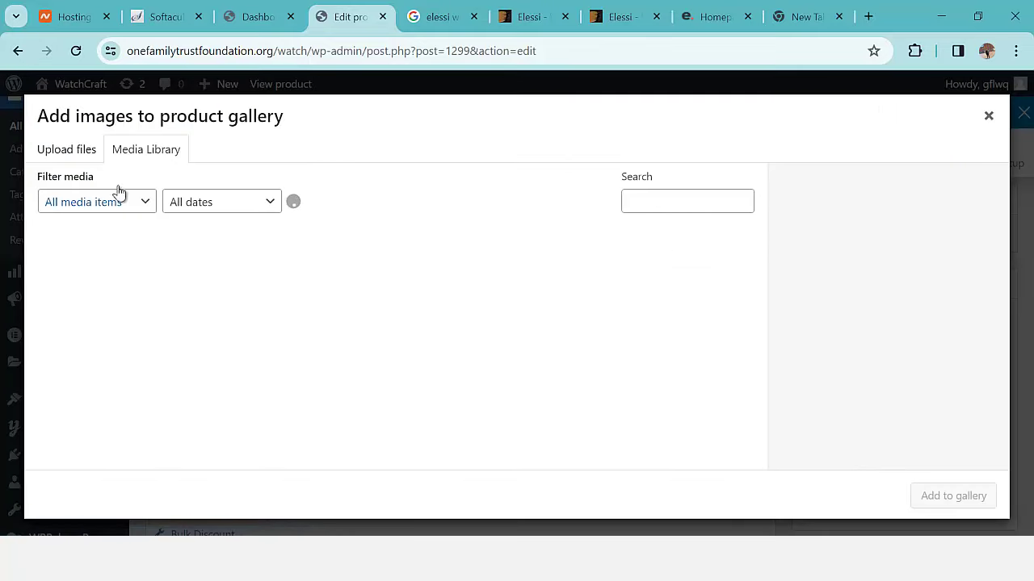
left_click(68, 152)
left_click(562, 344)
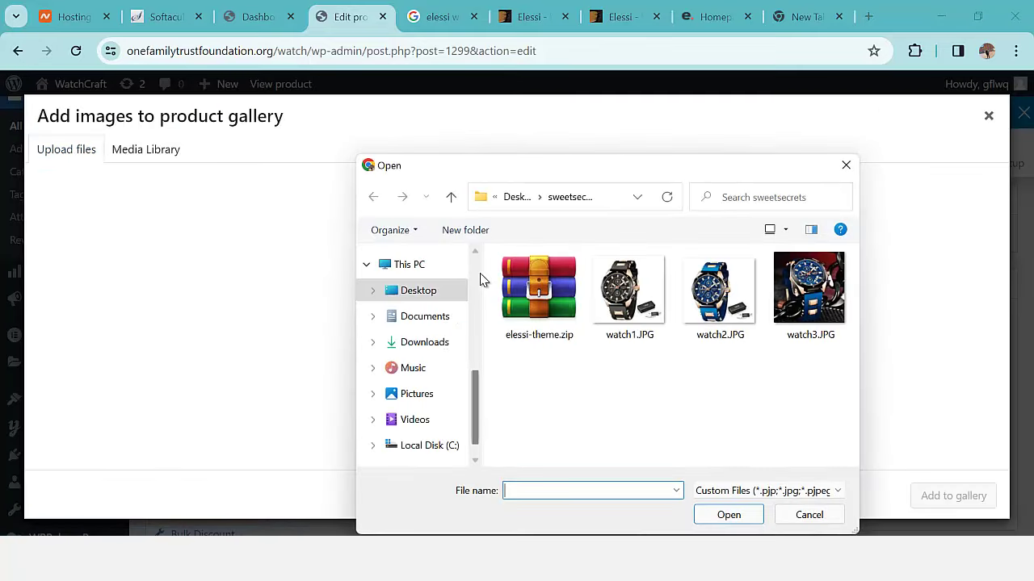
left_click(702, 310)
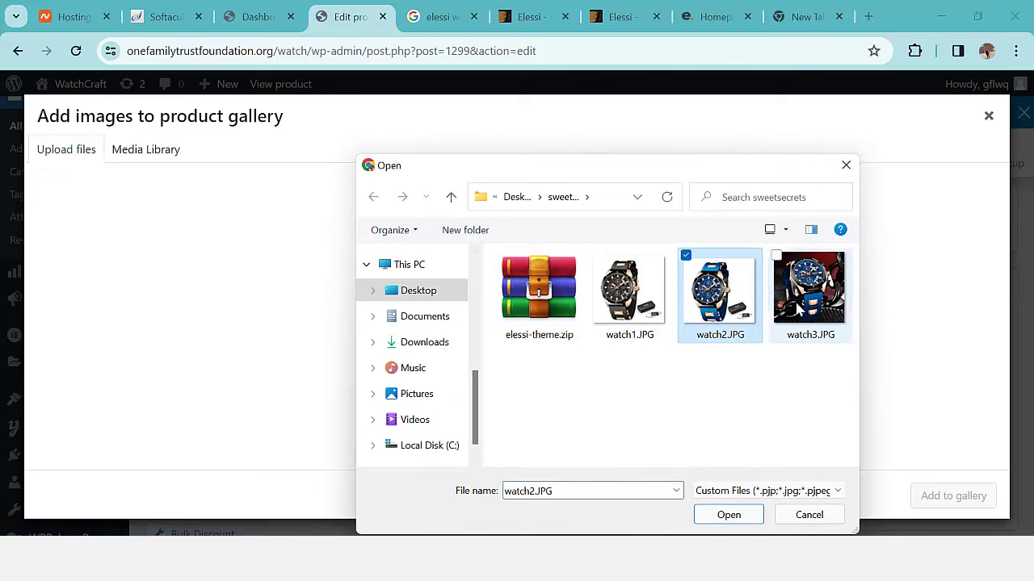
left_click(803, 314, "ctrl")
left_click(729, 515)
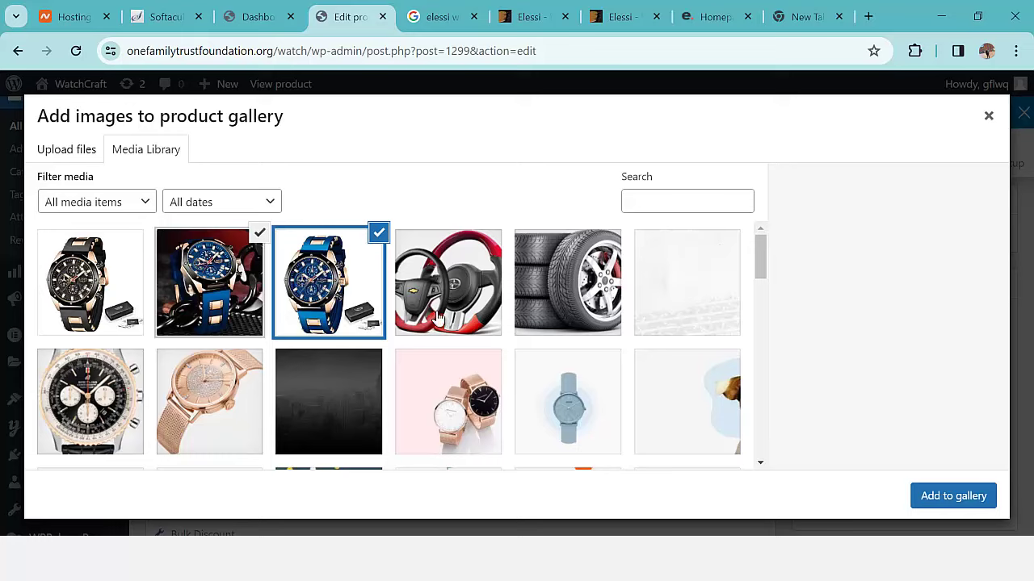
left_click(942, 497)
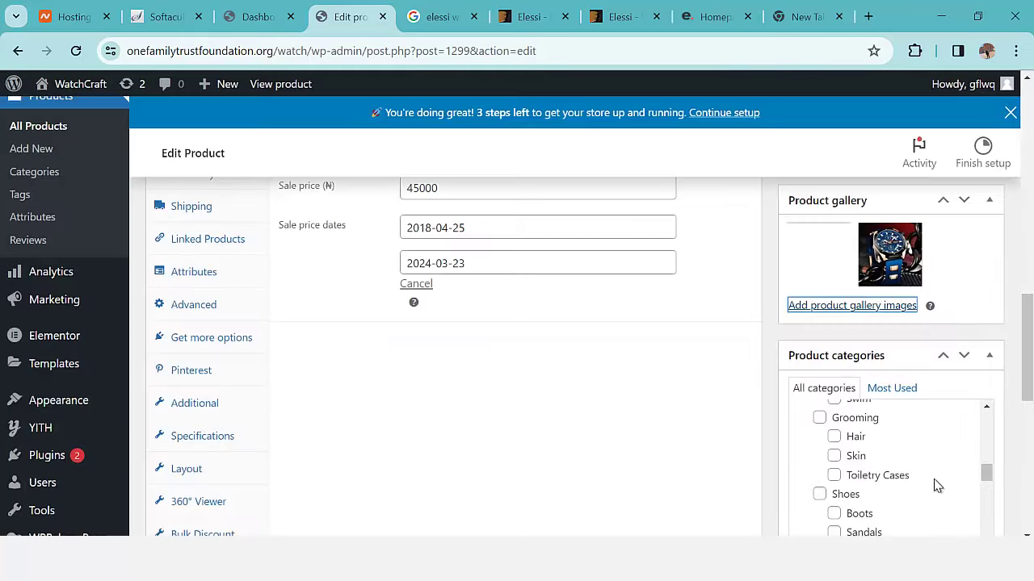
scroll(954, 355, "up", 5)
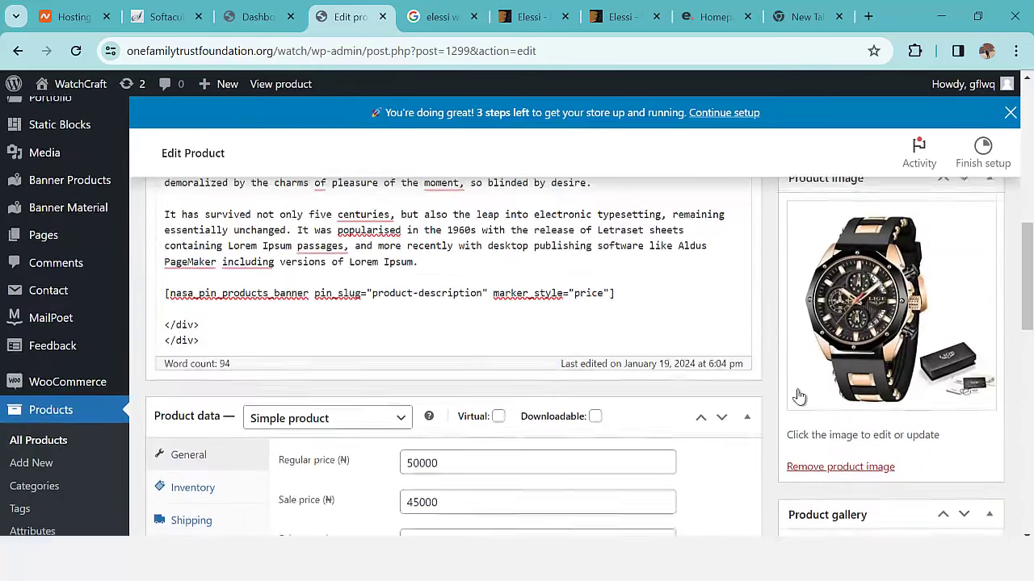
Step: Copy the LIGE watch's AliExpress Description feature list, from water resistance to steel case
scroll(565, 404, "up", 2)
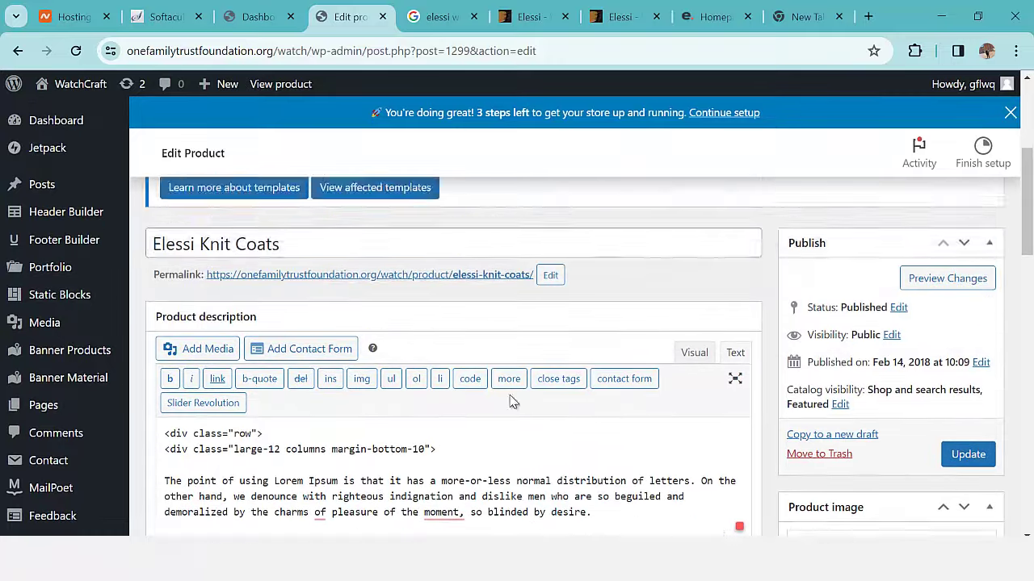
scroll(485, 396, "down", 3)
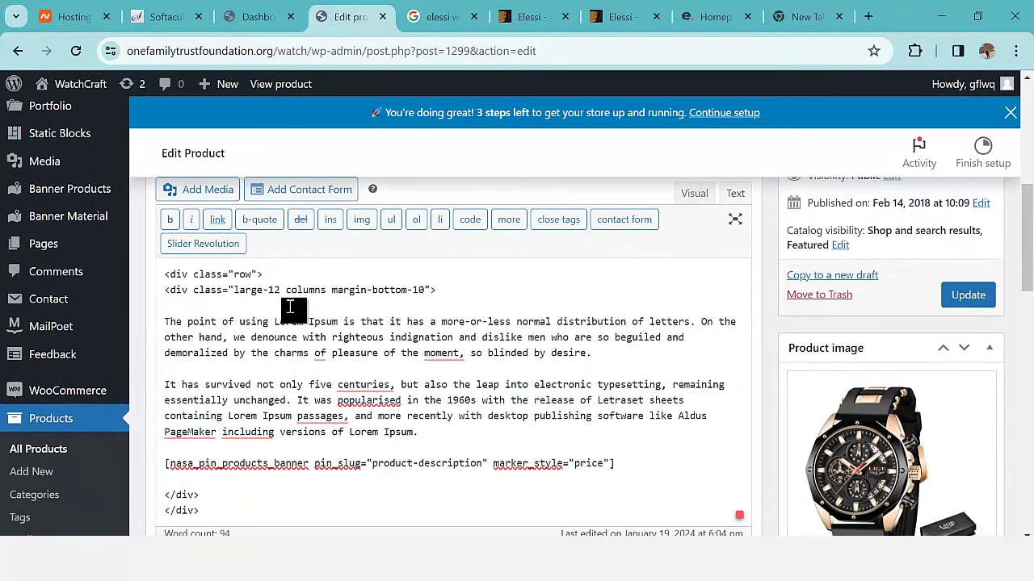
mouse_move(269, 557)
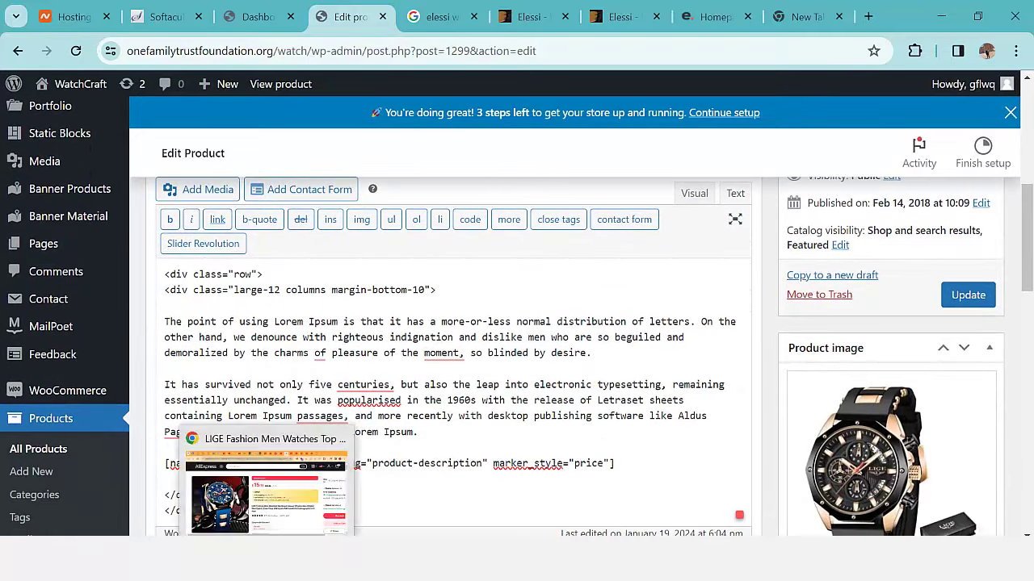
left_click(266, 493)
scroll(557, 420, "down", 10)
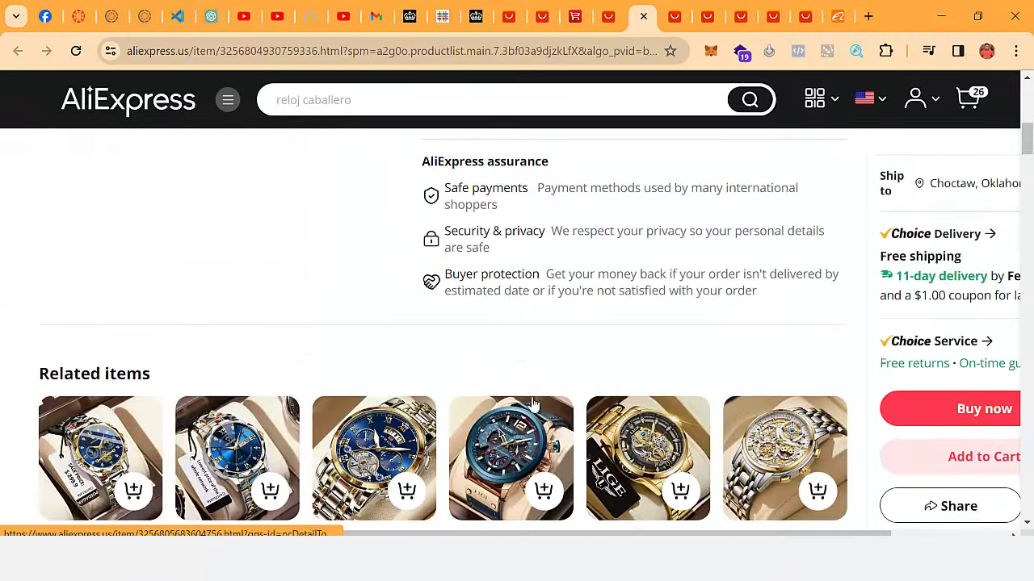
scroll(569, 379, "down", 5)
scroll(567, 372, "up", 2)
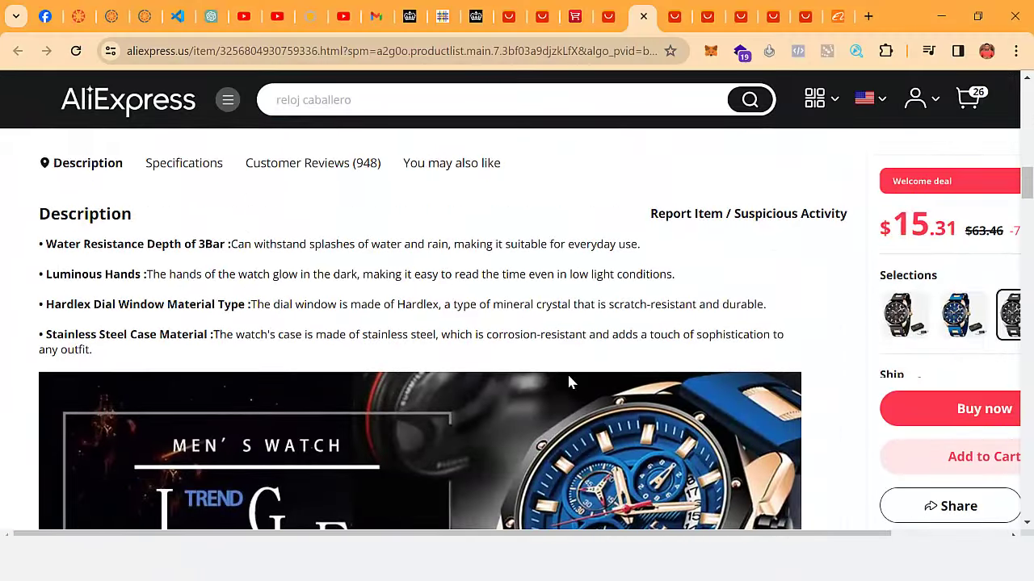
scroll(513, 377, "up", 2)
scroll(490, 376, "down", 2)
left_click_drag(55, 229, 791, 344)
key("ctrl+c")
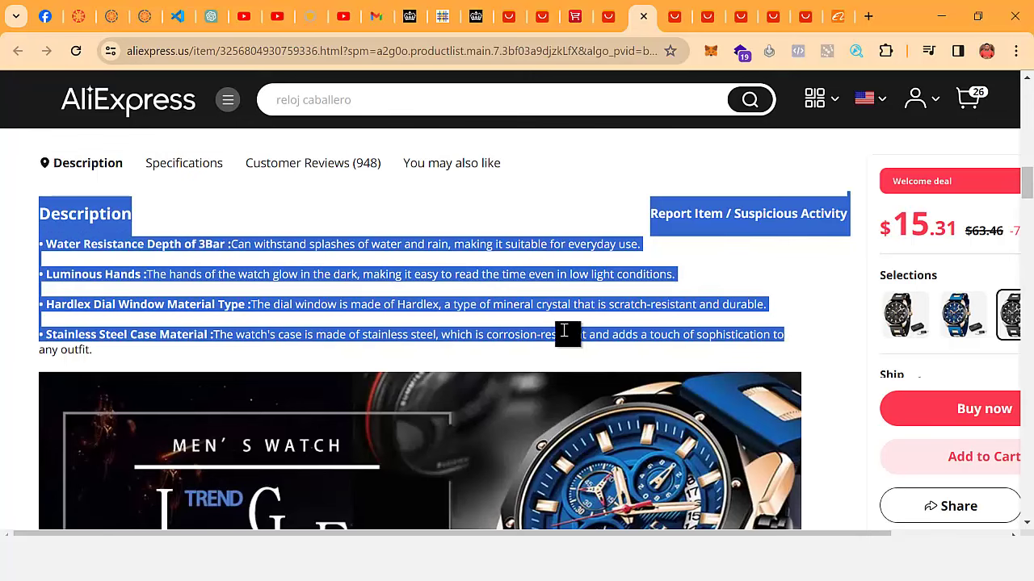
Step: Paste the copied watch description into Notepad and copy it back as plain text
key("super+s")
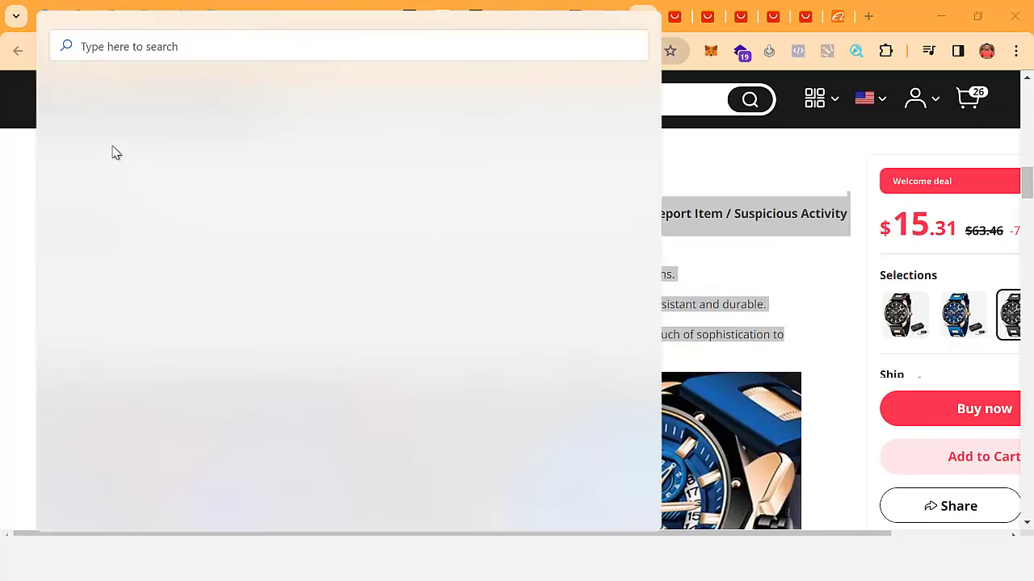
left_click(379, 315)
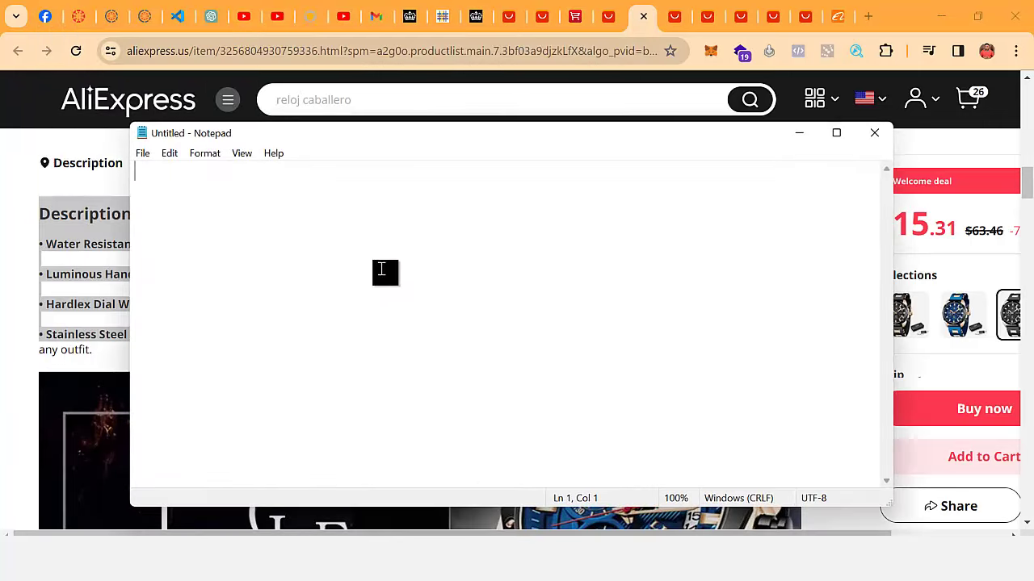
key("ctrl+v")
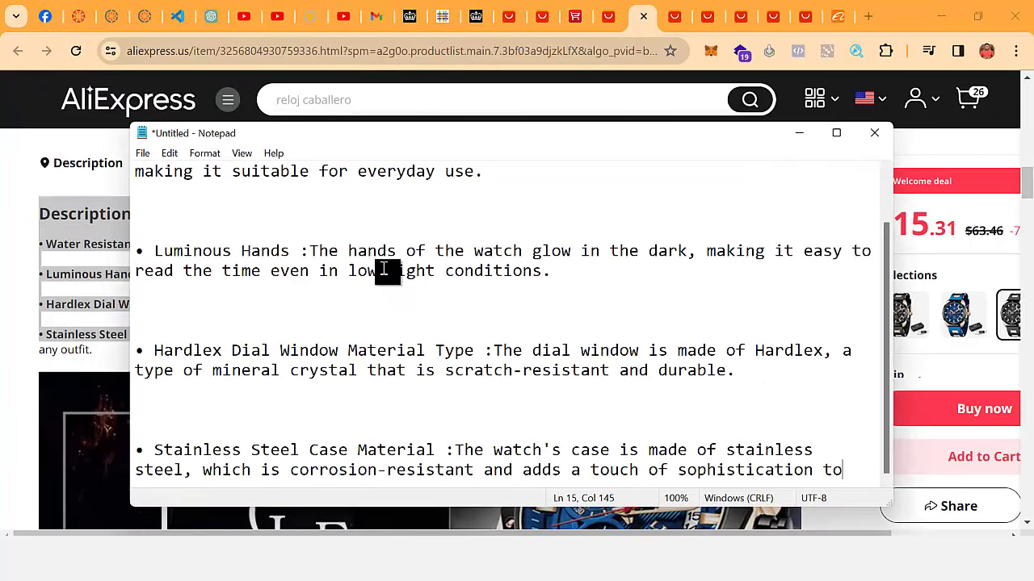
scroll(650, 315, "up", 1)
scroll(654, 307, "down", 1)
left_click(629, 349)
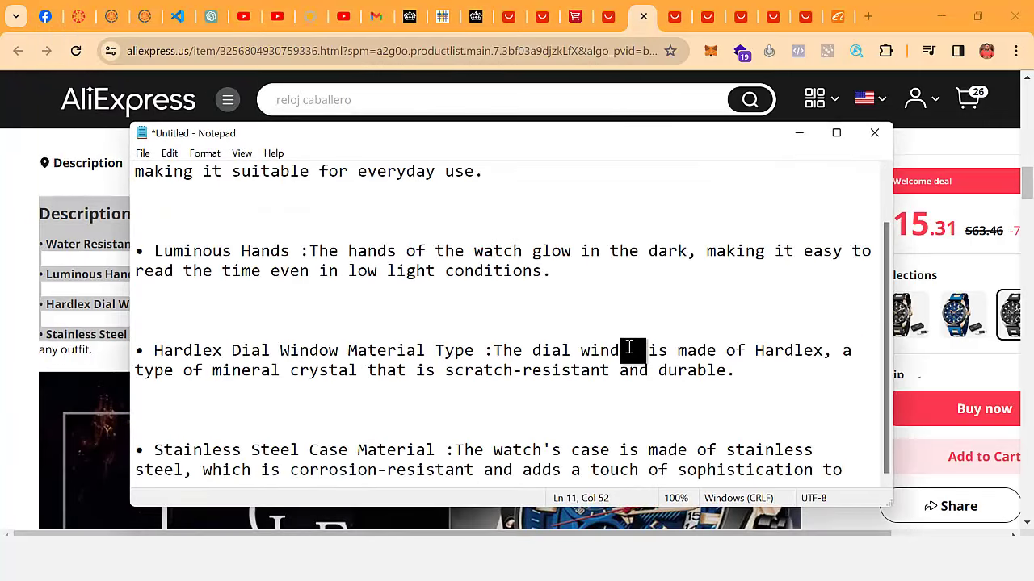
key("ctrl+a")
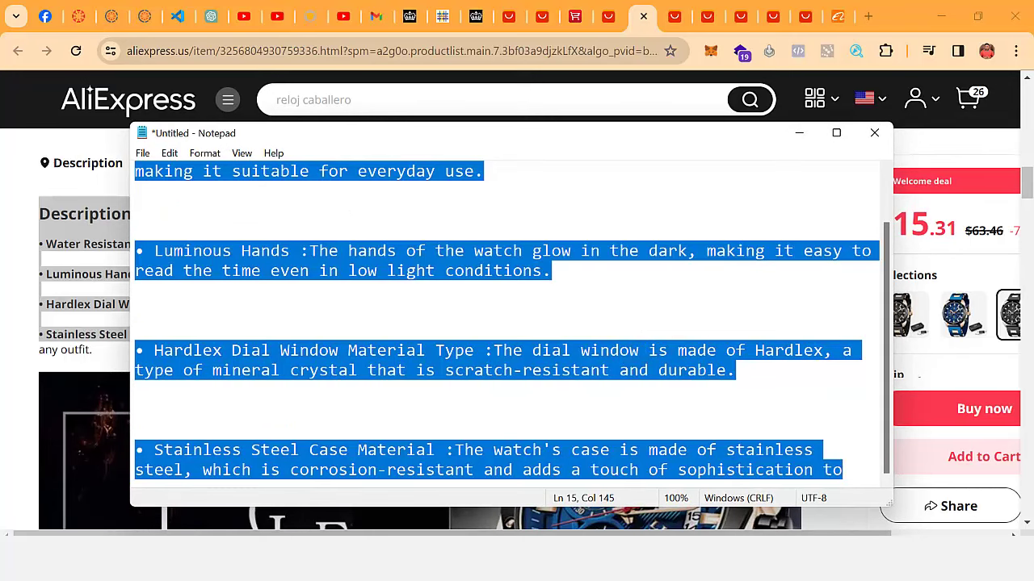
key("alt+Tab")
Step: Replace the Lorem Ipsum paragraphs in the WordPress product description with the watch feature list
left_click(284, 353)
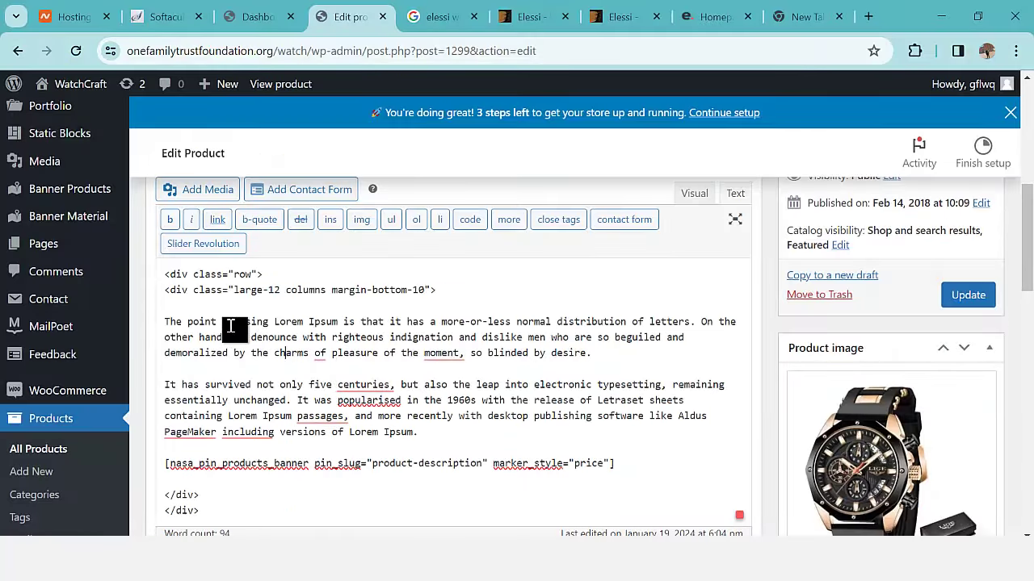
scroll(296, 341, "down", 1)
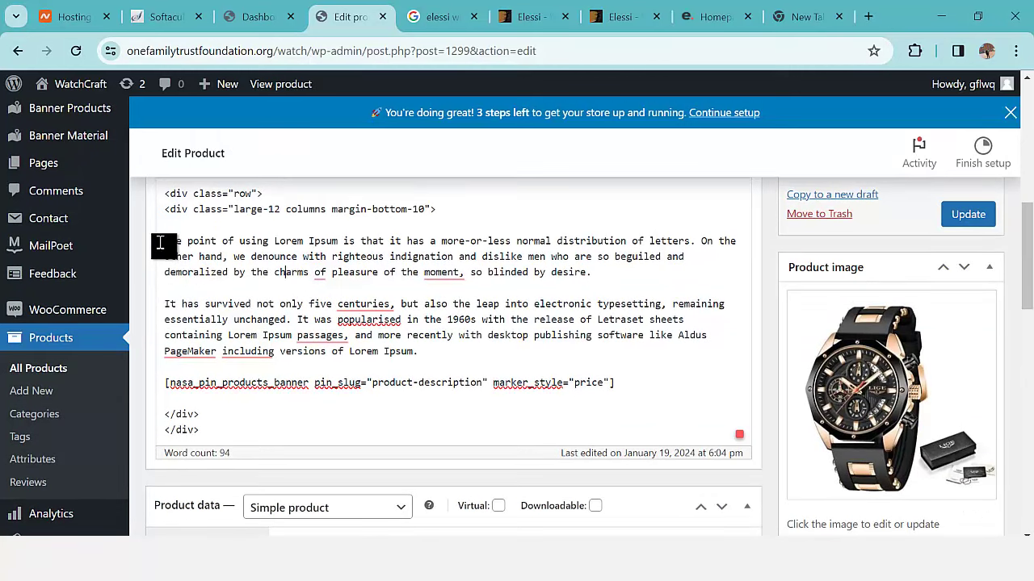
left_click_drag(164, 241, 396, 324)
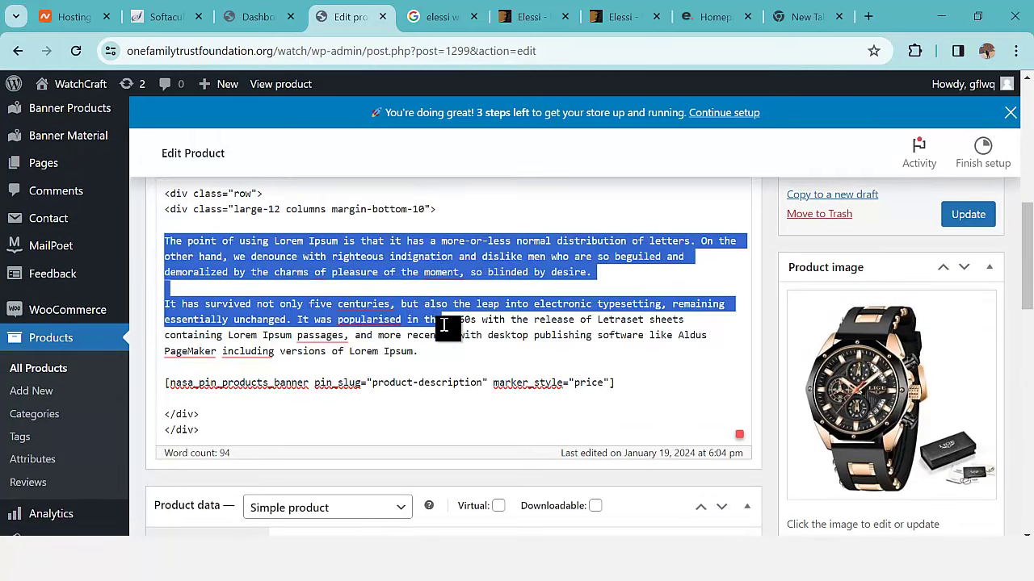
left_click_drag(449, 333, 449, 352)
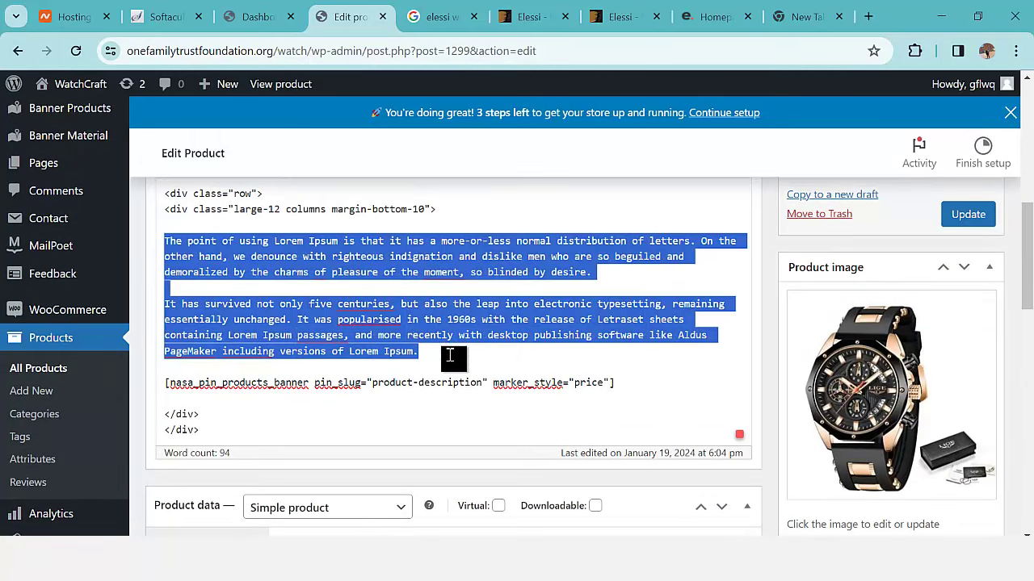
key("ctrl+v")
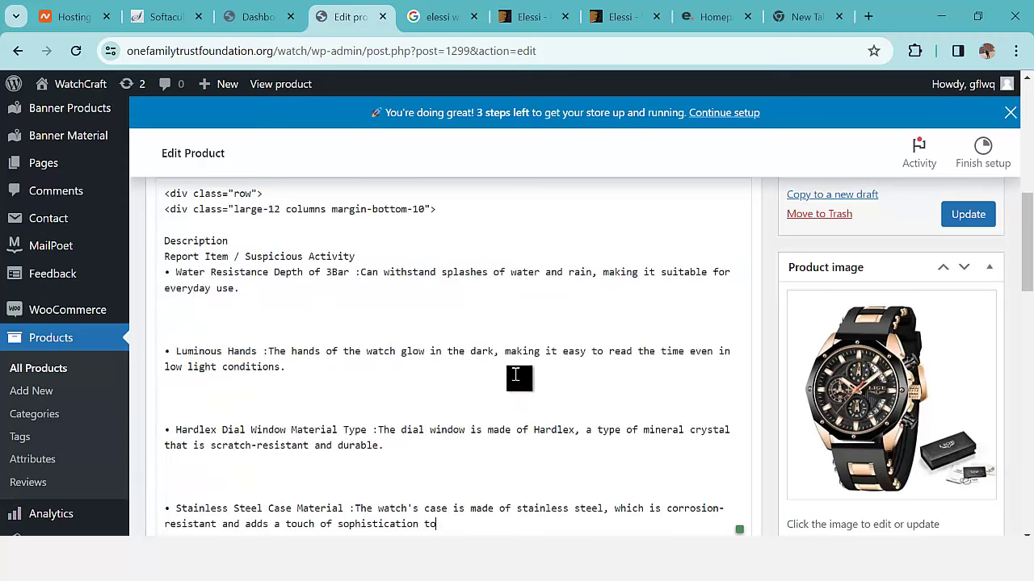
scroll(515, 376, "down", 5)
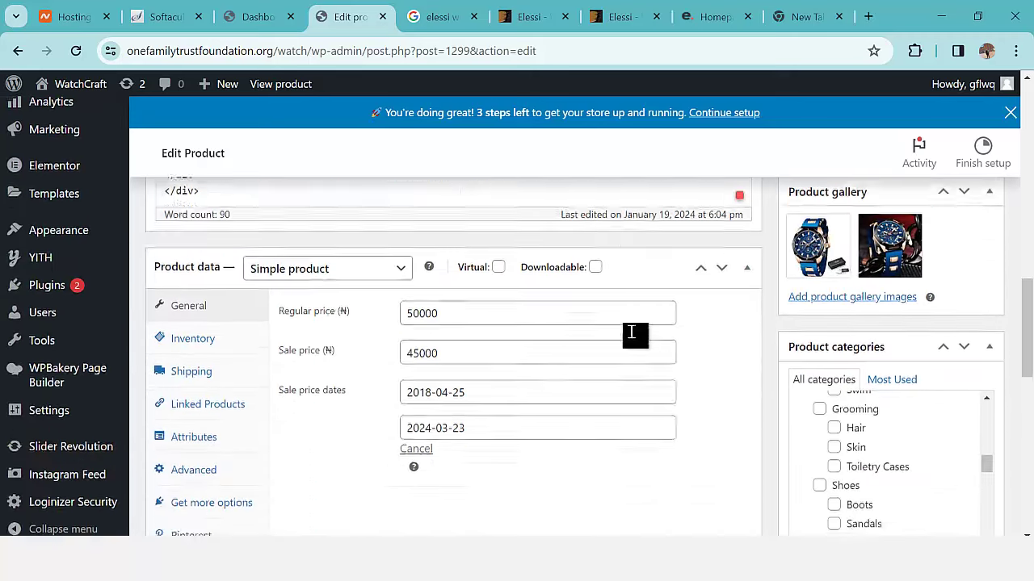
scroll(631, 333, "up", 10)
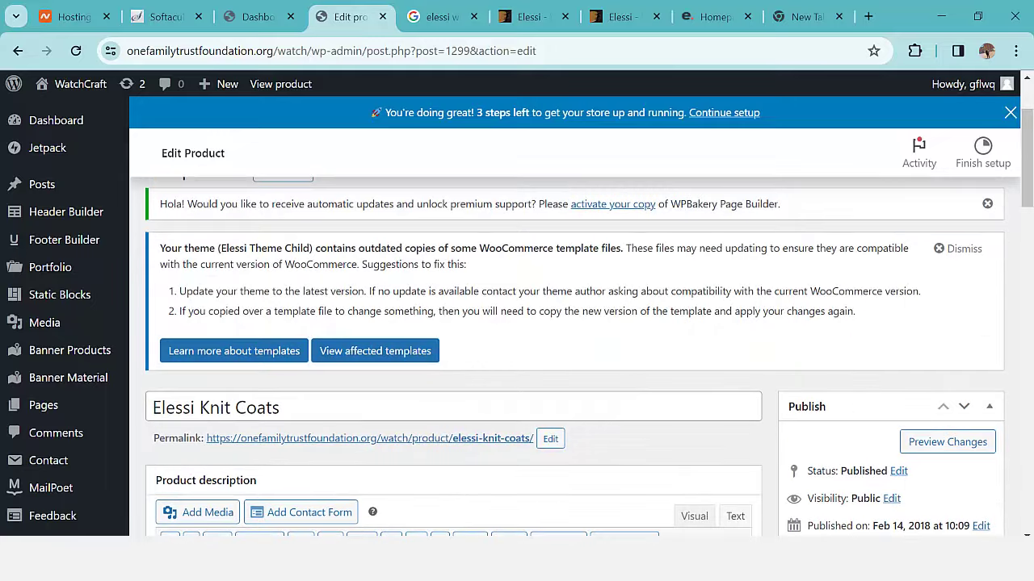
mouse_move(337, 575)
left_click(337, 575)
Step: Copy the AliExpress watch title and paste it over the old 'Elessi Knit Coats' product title
scroll(349, 320, "up", 3)
scroll(349, 320, "up", 10)
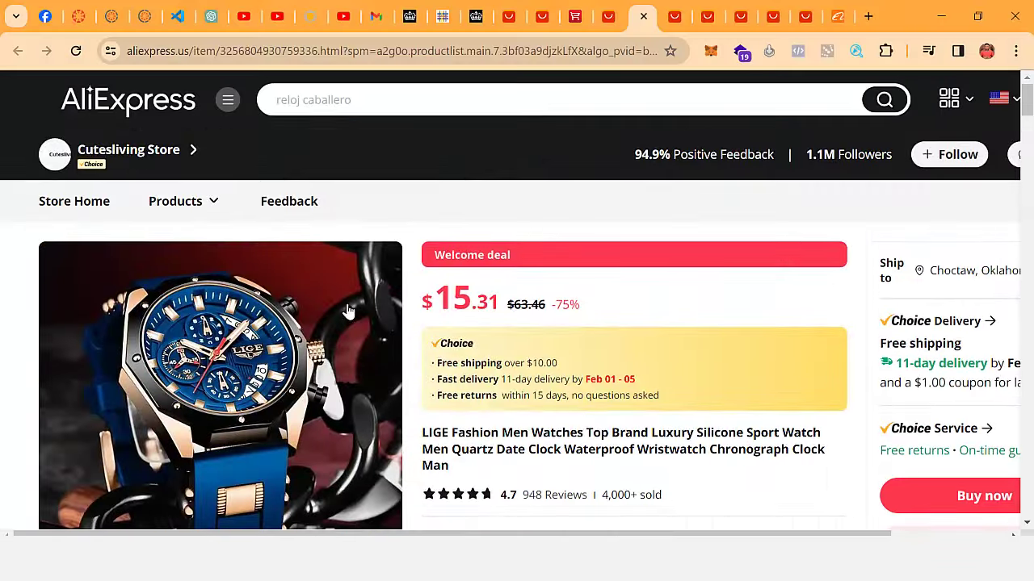
scroll(387, 330, "down", 1)
scroll(415, 340, "down", 2)
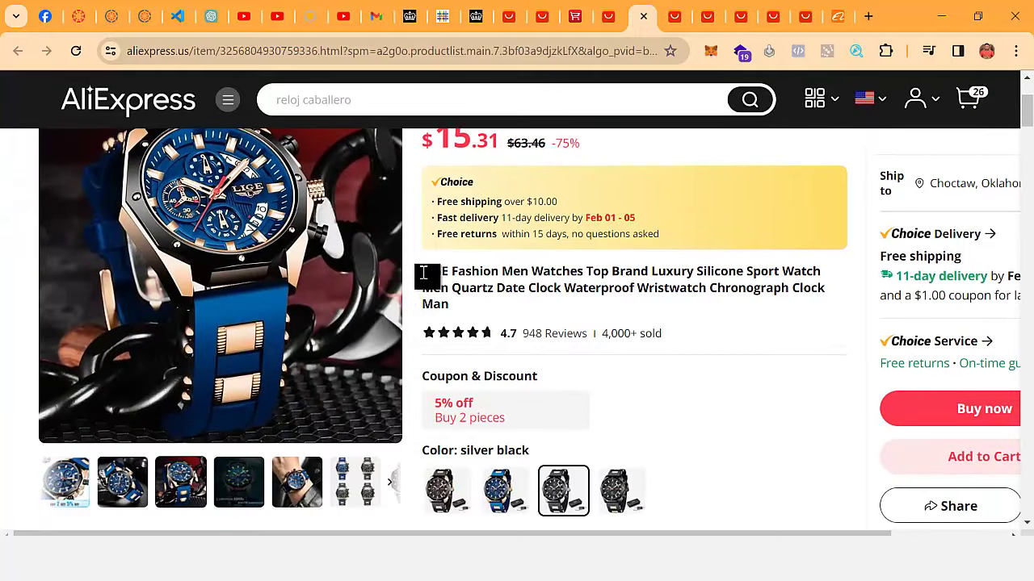
left_click_drag(462, 276, 591, 277)
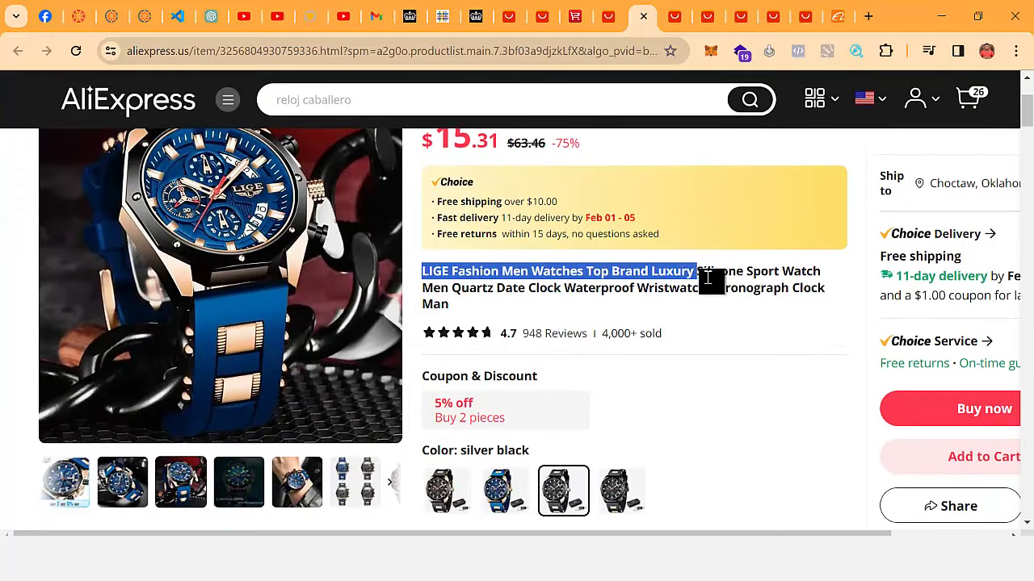
left_click_drag(708, 279, 802, 275)
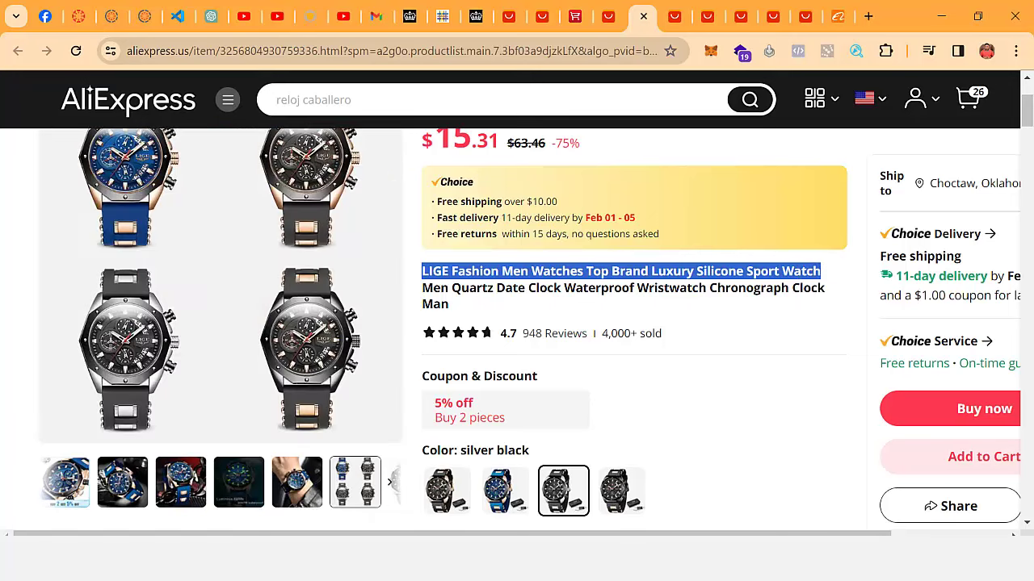
key("alt+Tab")
left_click_drag(283, 410, 141, 426)
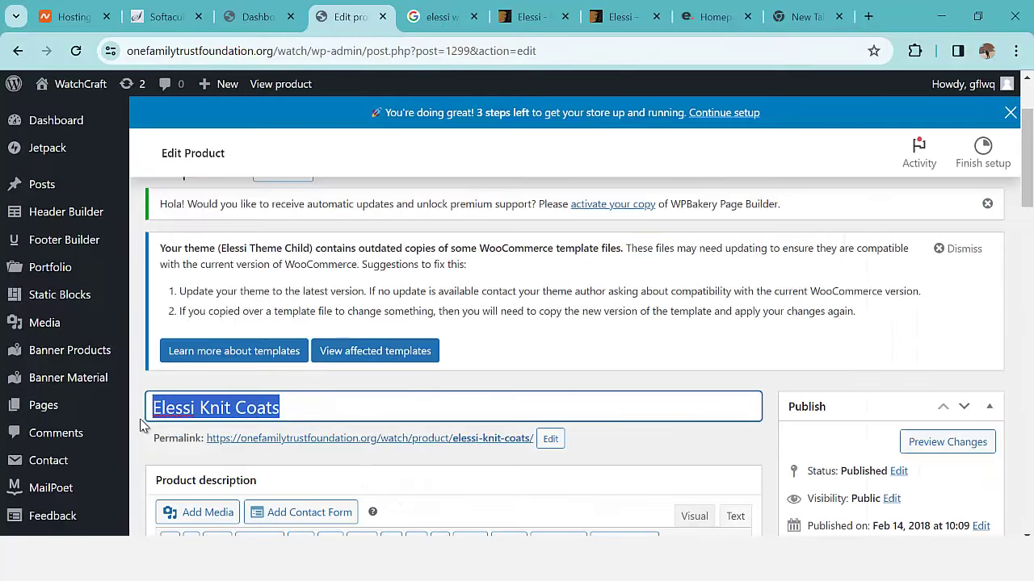
type("LIGE Fashion Men Watches Top Brand Luxury Silicone Sport Watch")
Step: Clear the elessi-knit-coats permalink slug so it regenerates from the new title
scroll(661, 381, "down", 2)
left_click(551, 278)
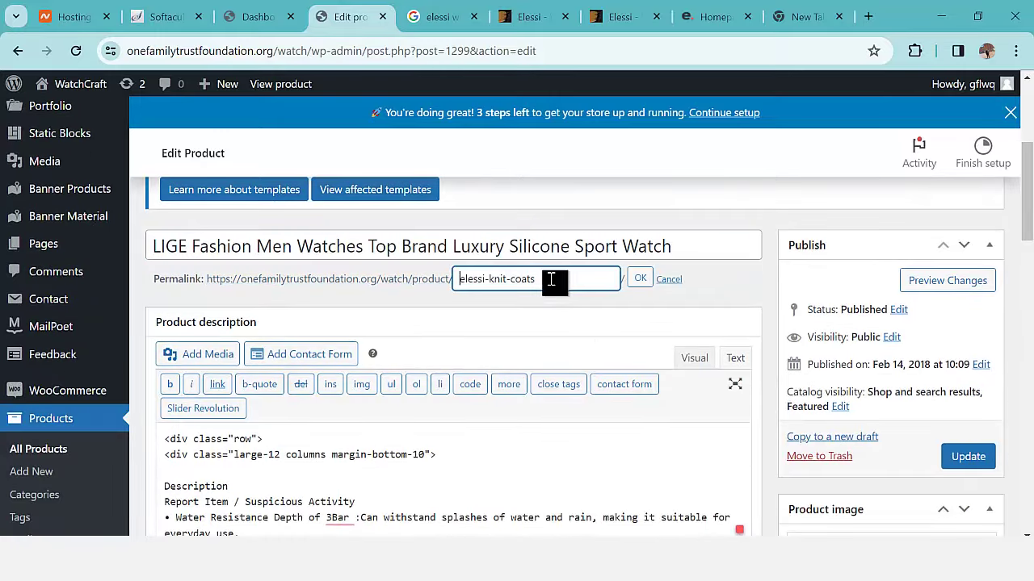
left_click_drag(549, 281, 410, 283)
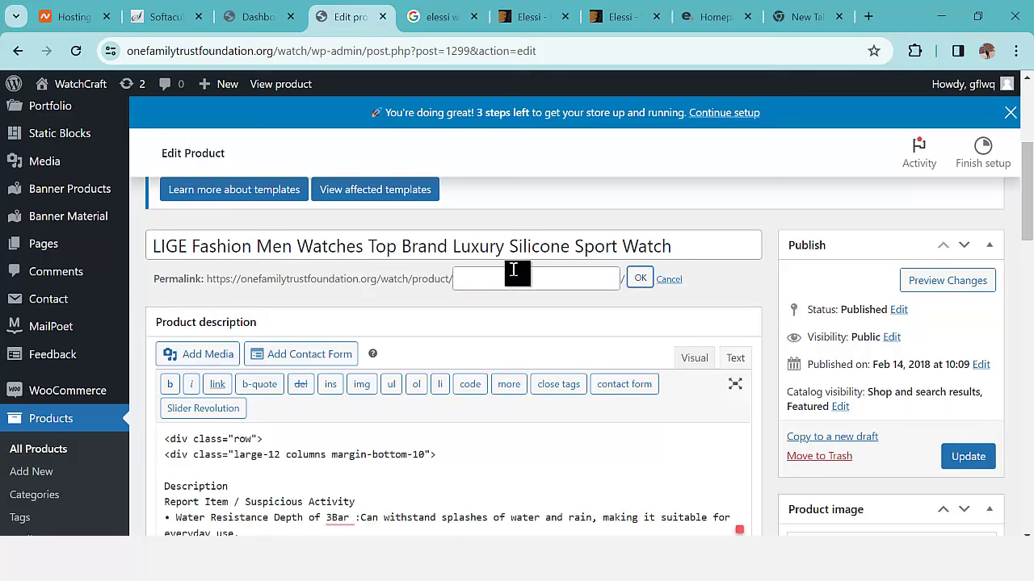
left_click(641, 279)
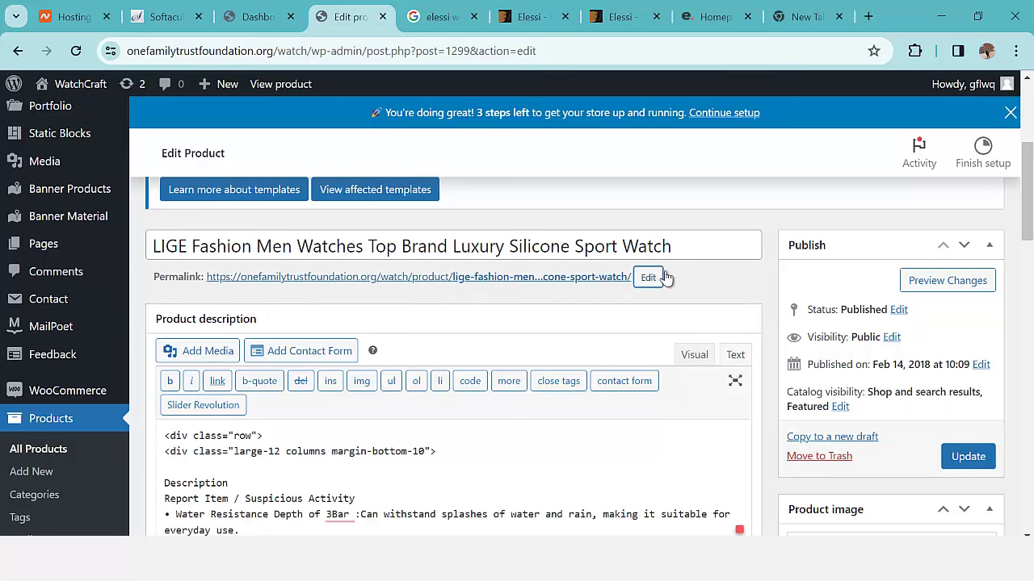
scroll(840, 388, "down", 20)
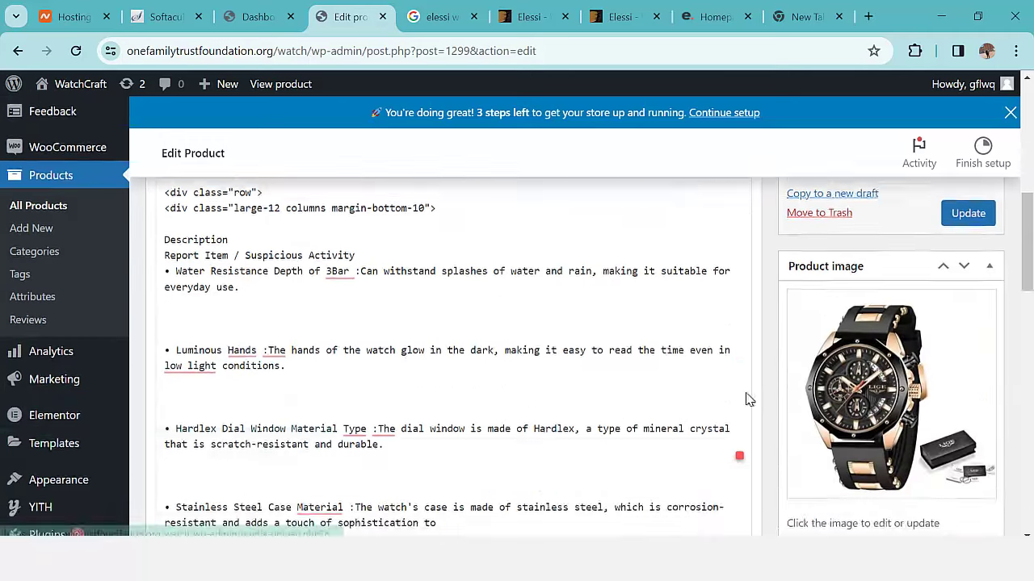
Step: Select the AliExpress description text from 'Hello there!' down to '- 1 warranty card'
scroll(561, 398, "down", 4)
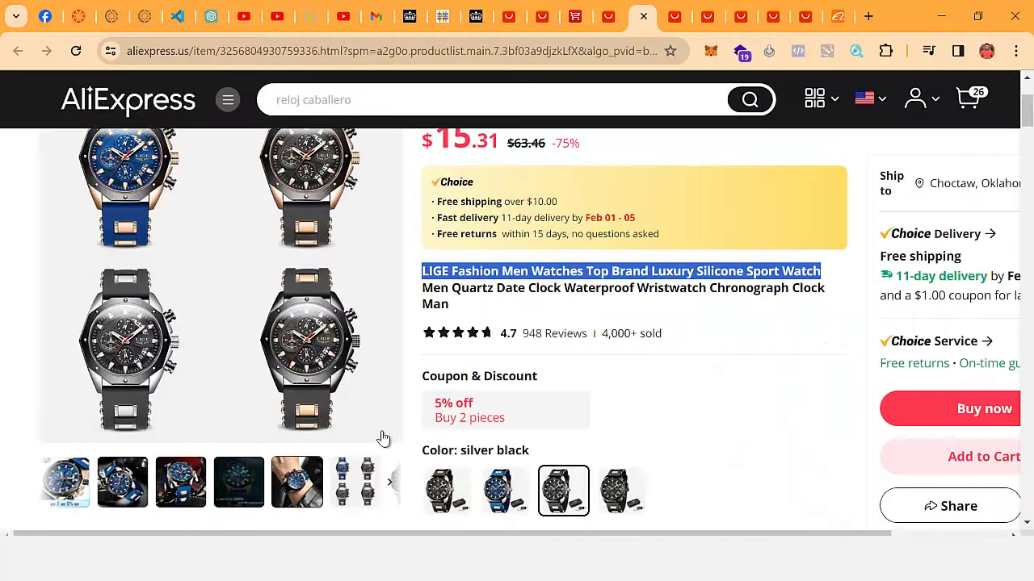
scroll(501, 359, "down", 5)
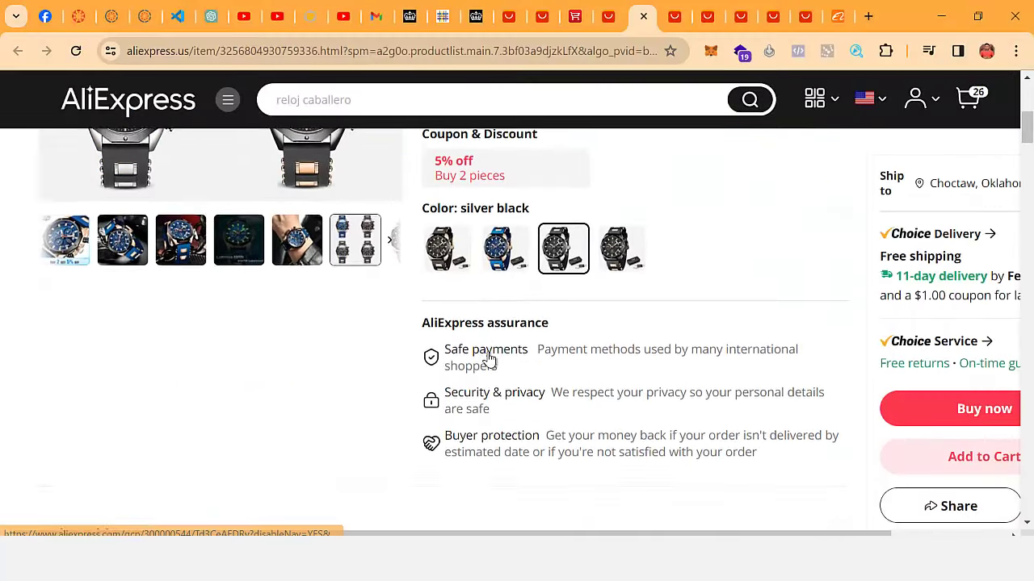
scroll(470, 243, "up", 3)
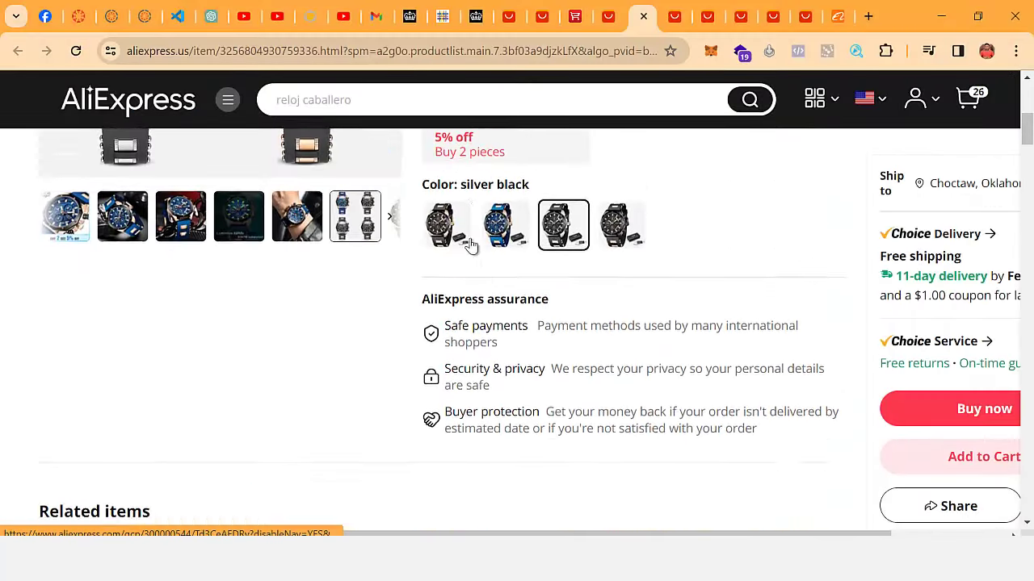
scroll(453, 339, "down", 8)
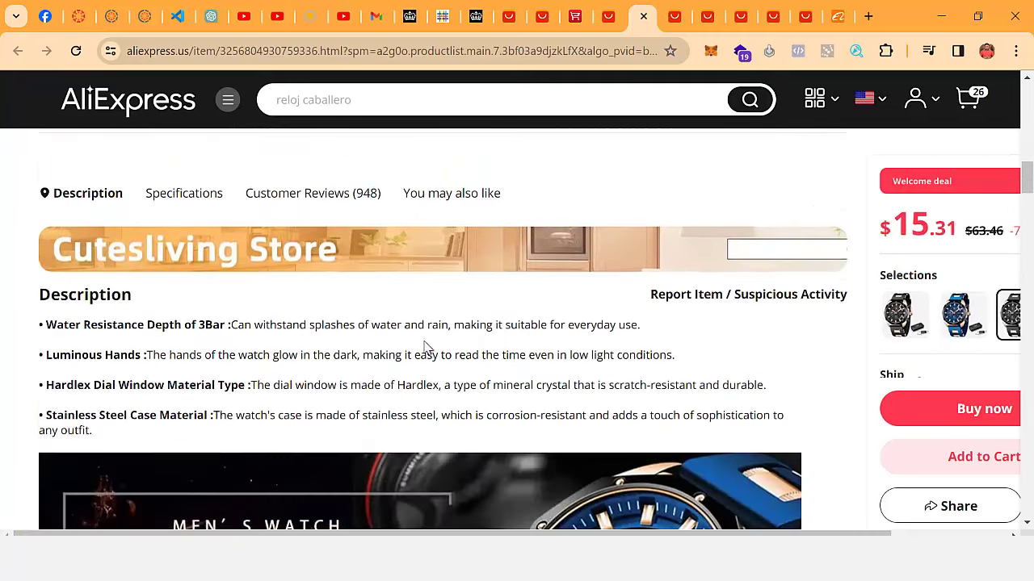
scroll(403, 323, "down", 1)
scroll(307, 250, "up", 1)
left_click(217, 197)
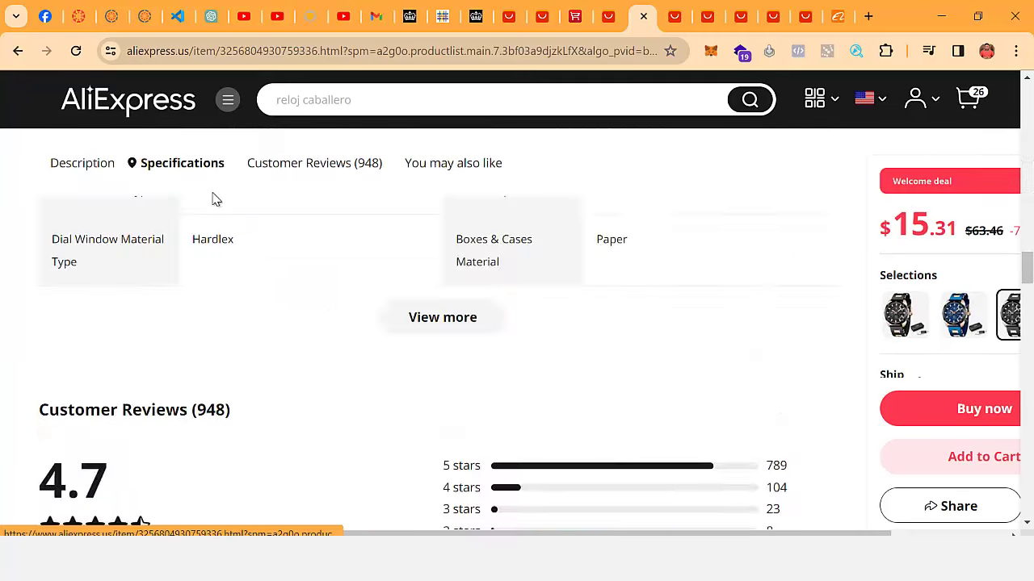
scroll(381, 328, "down", 5)
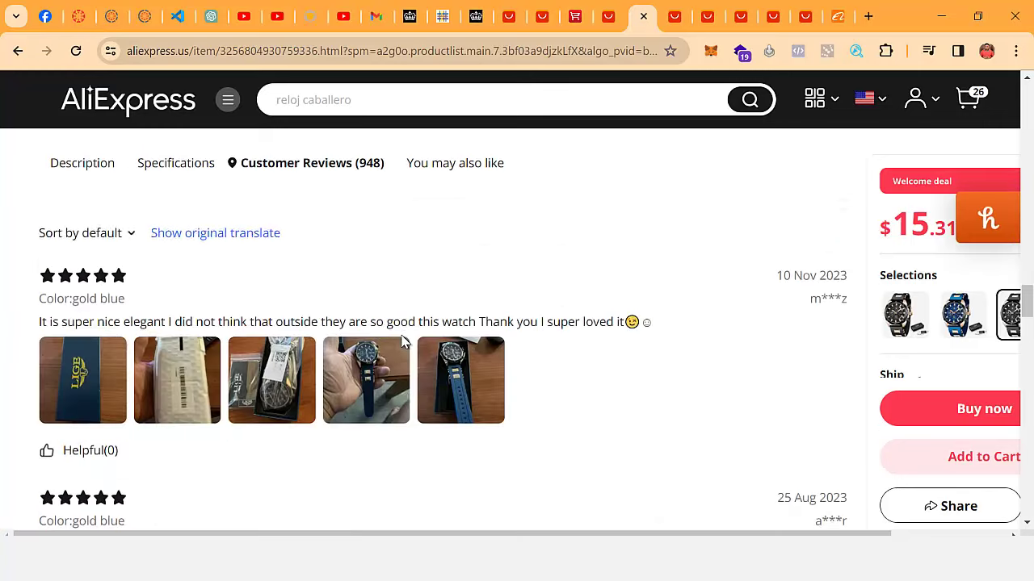
scroll(404, 341, "down", 3)
scroll(396, 343, "up", 10)
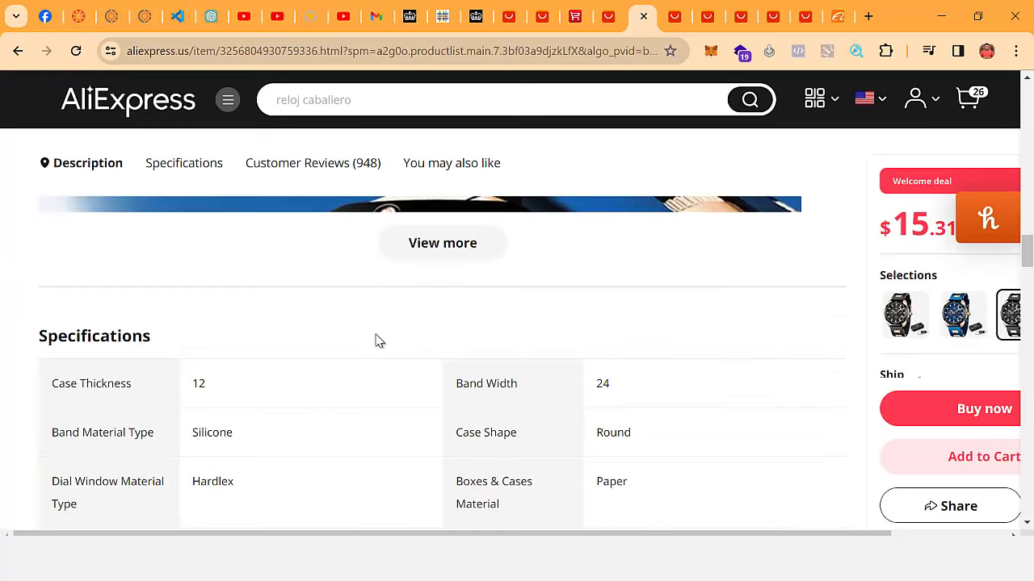
scroll(375, 340, "up", 6)
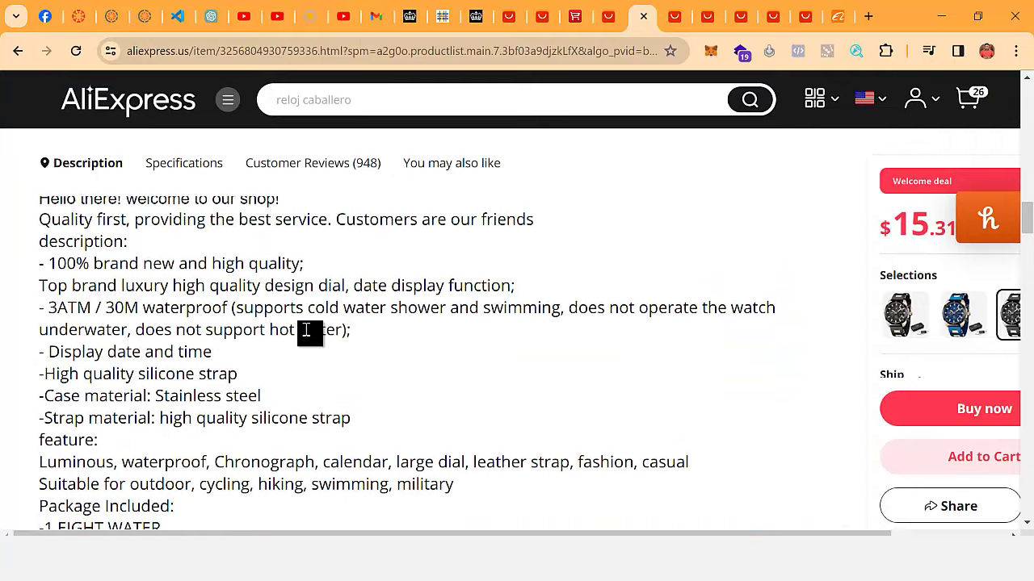
scroll(306, 330, "up", 2)
scroll(198, 343, "down", 1)
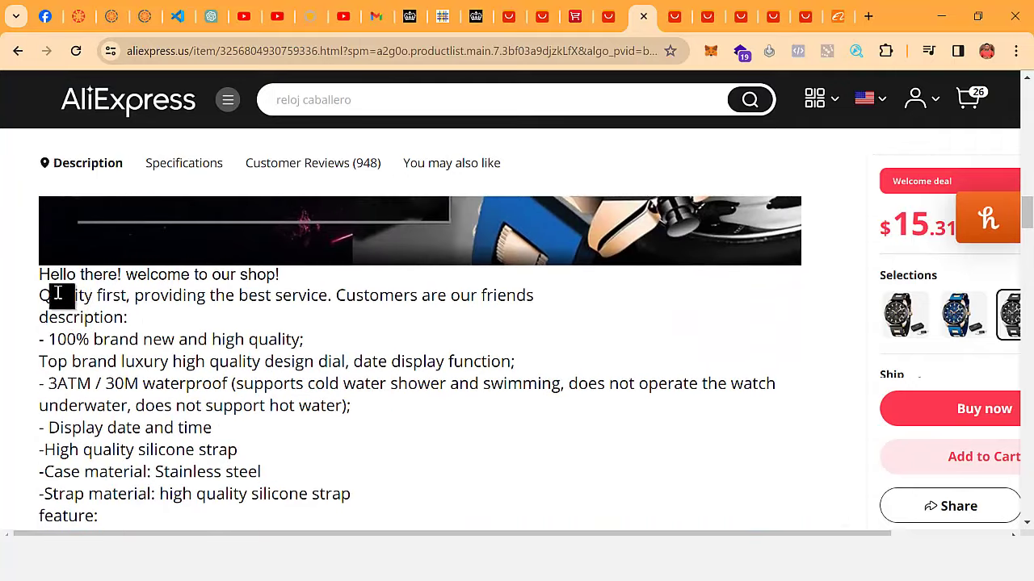
left_click_drag(44, 275, 179, 302)
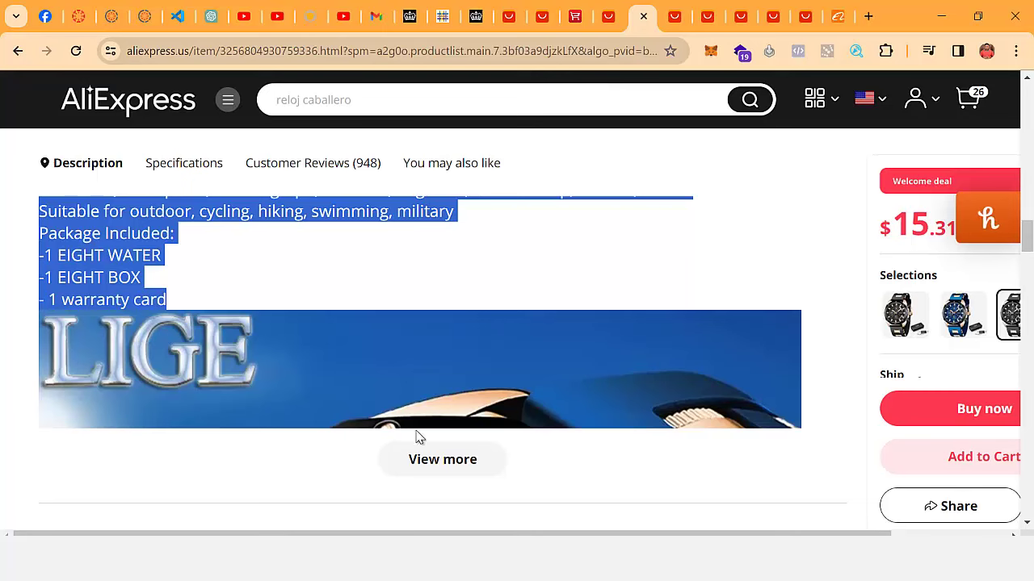
Step: Replace the placeholder short description with the watch spec list and update the product
key("alt+Tab")
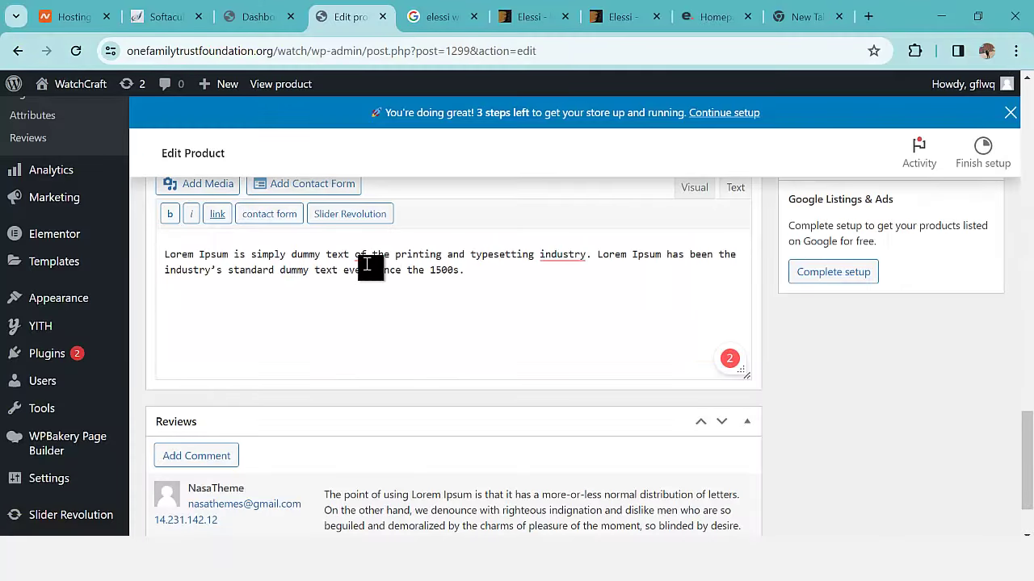
key("ctrl+a")
key("ctrl+v")
scroll(781, 317, "up", 2)
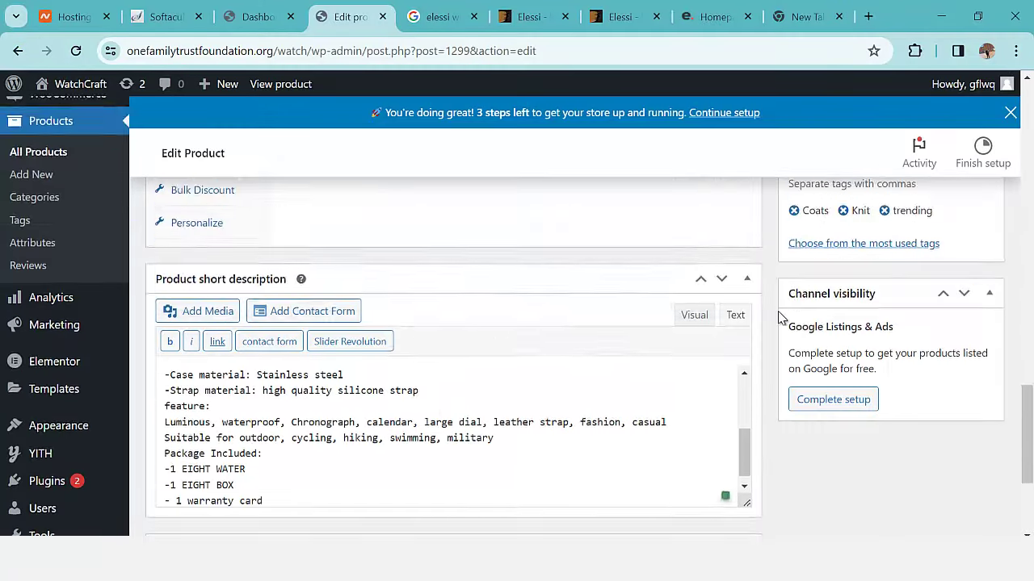
scroll(934, 347, "up", 10)
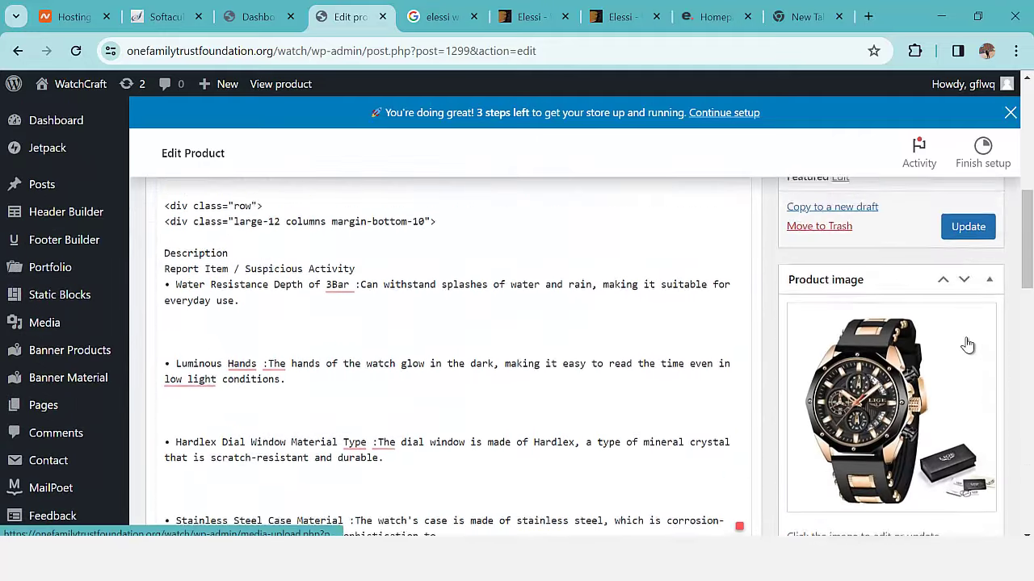
scroll(967, 345, "up", 1)
left_click(969, 297)
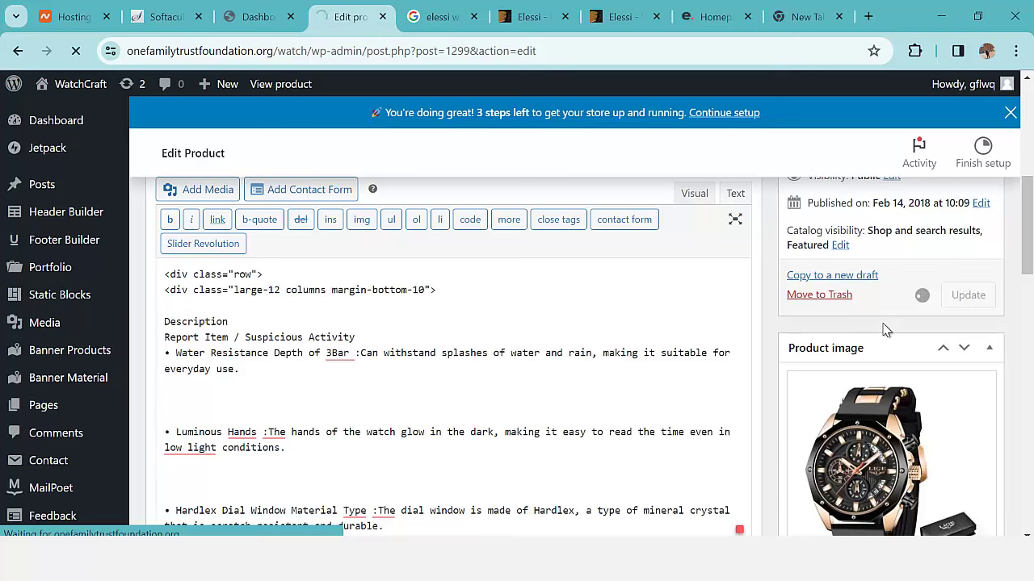
Step: Open the product's permalink page in a new browser tab
scroll(884, 330, "up", 1)
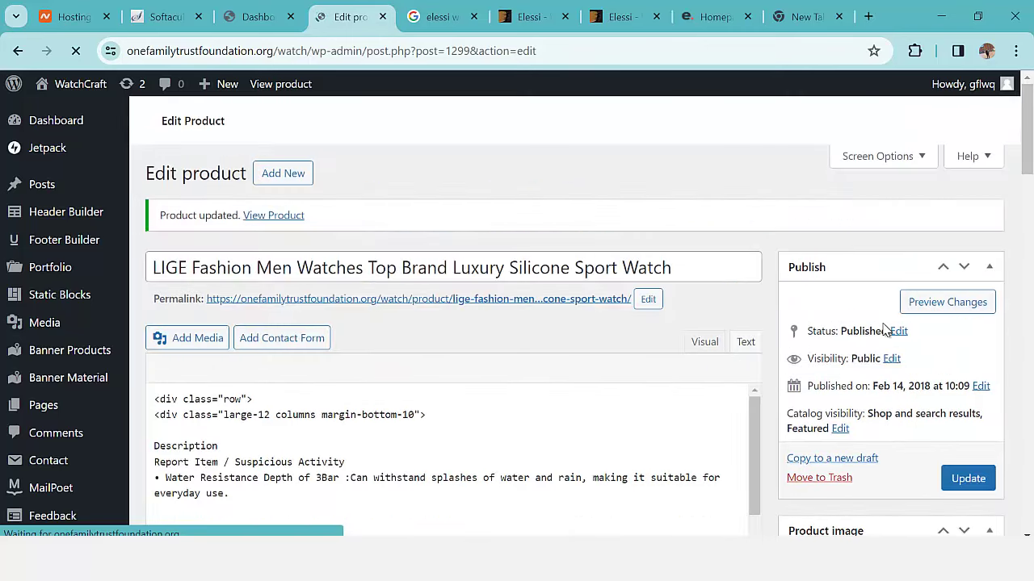
scroll(886, 330, "down", 1)
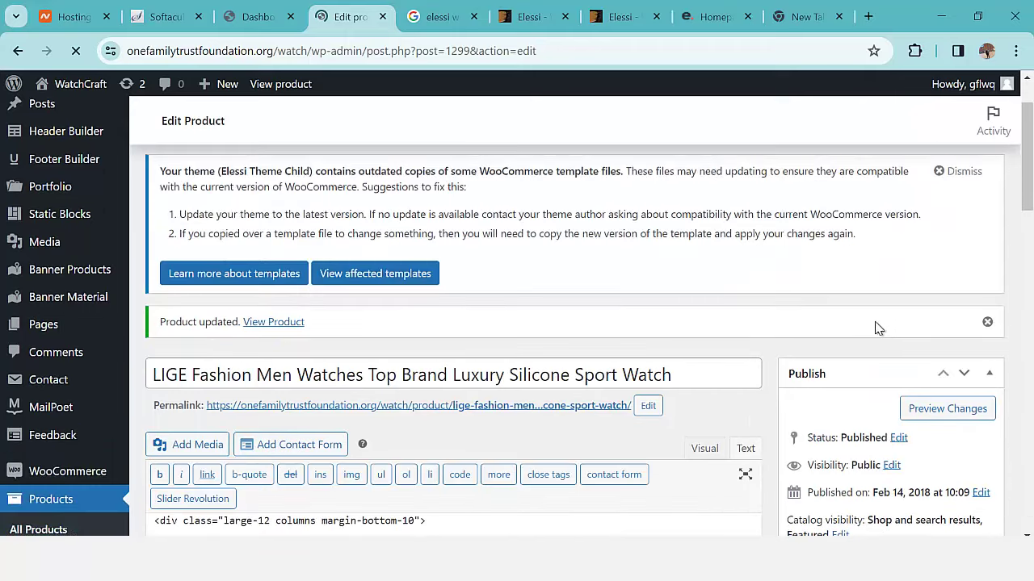
scroll(840, 327, "down", 1)
scroll(806, 326, "down", 1)
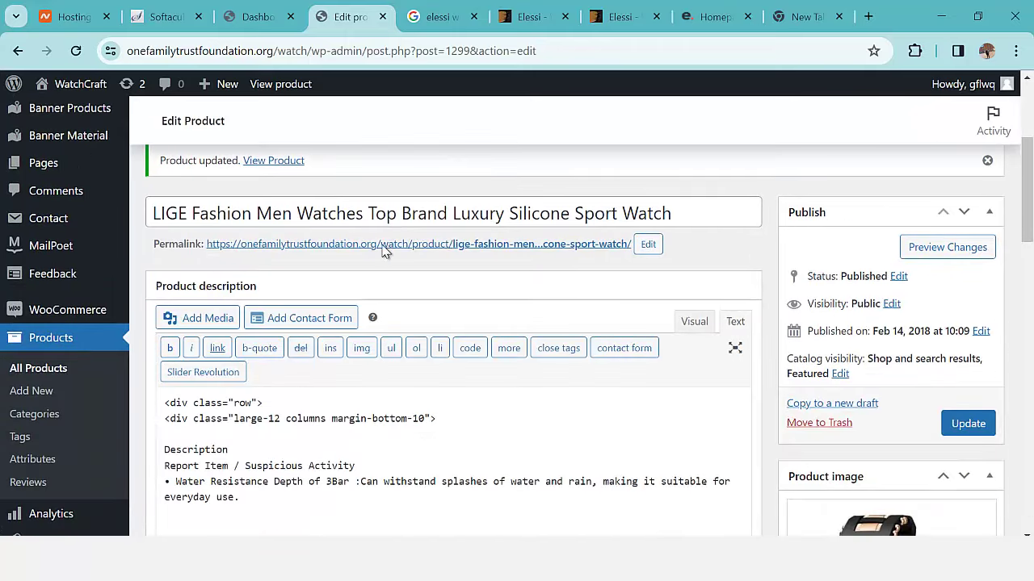
right_click(355, 246)
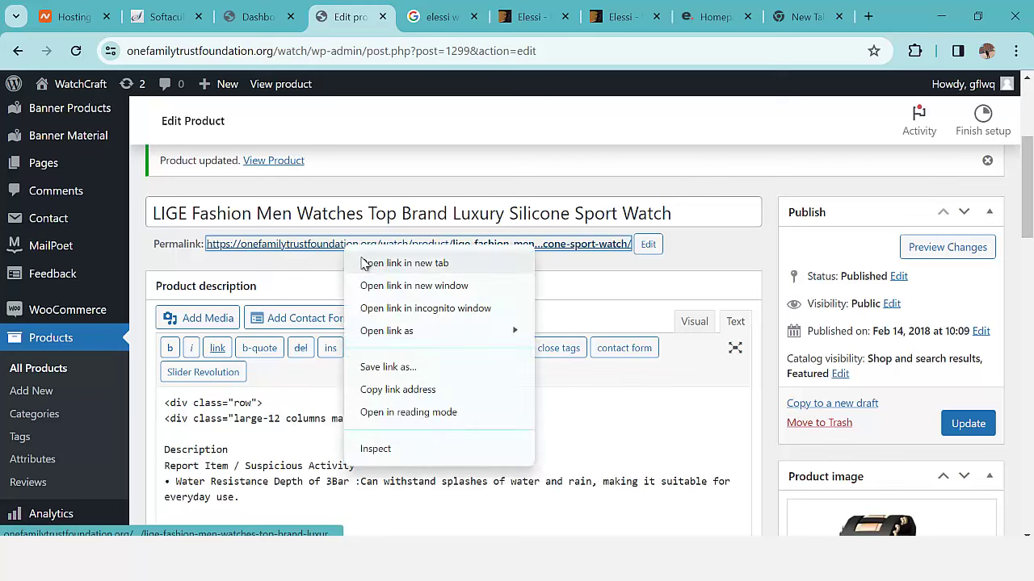
left_click(365, 264)
Step: Scroll through the live LIGE watch page, checking its photos, badges and ₦45,000 price
left_click(400, 16)
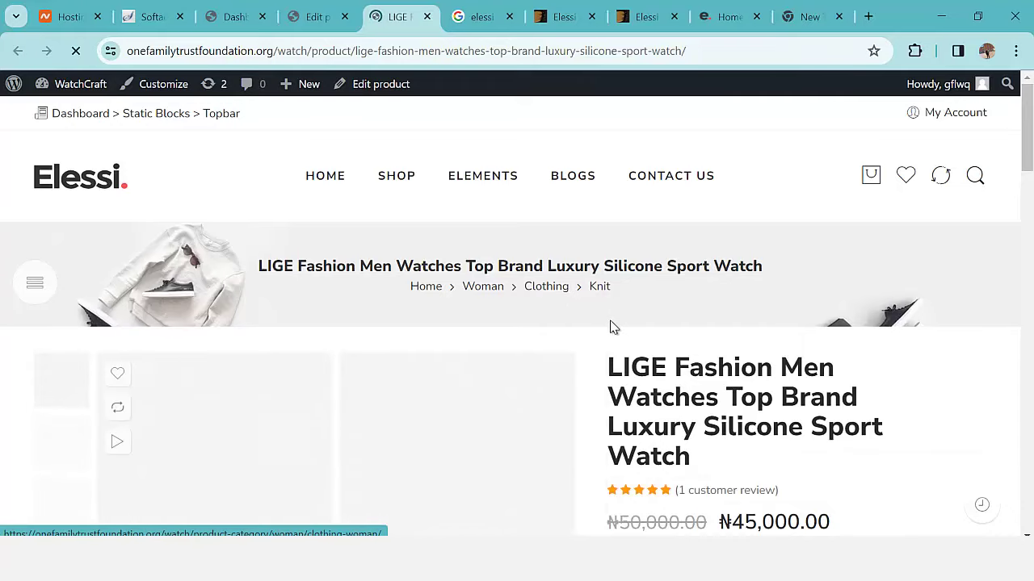
scroll(610, 326, "down", 2)
scroll(611, 327, "down", 4)
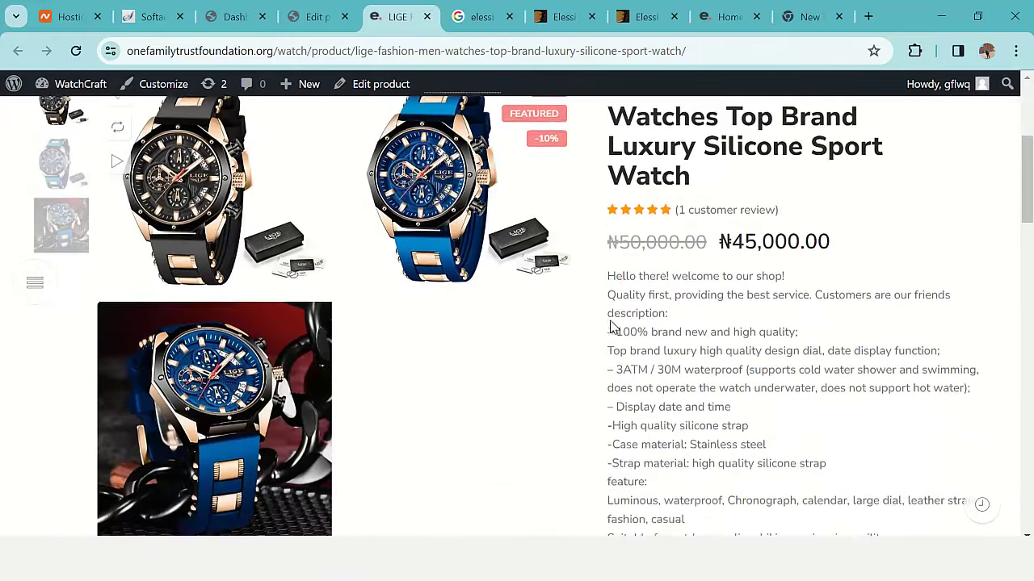
scroll(577, 350, "up", 3)
scroll(710, 312, "up", 1)
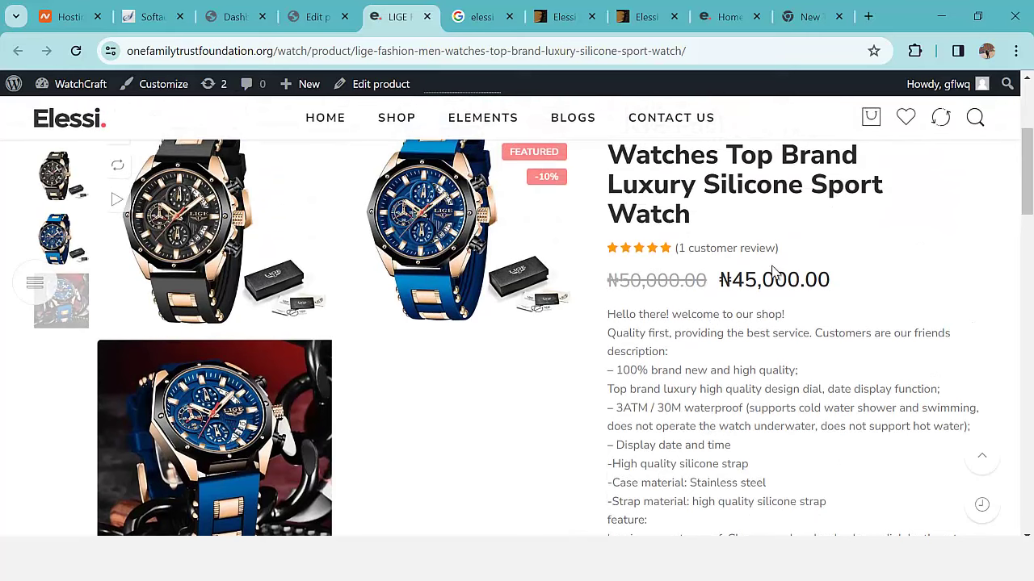
scroll(768, 295, "down", 5)
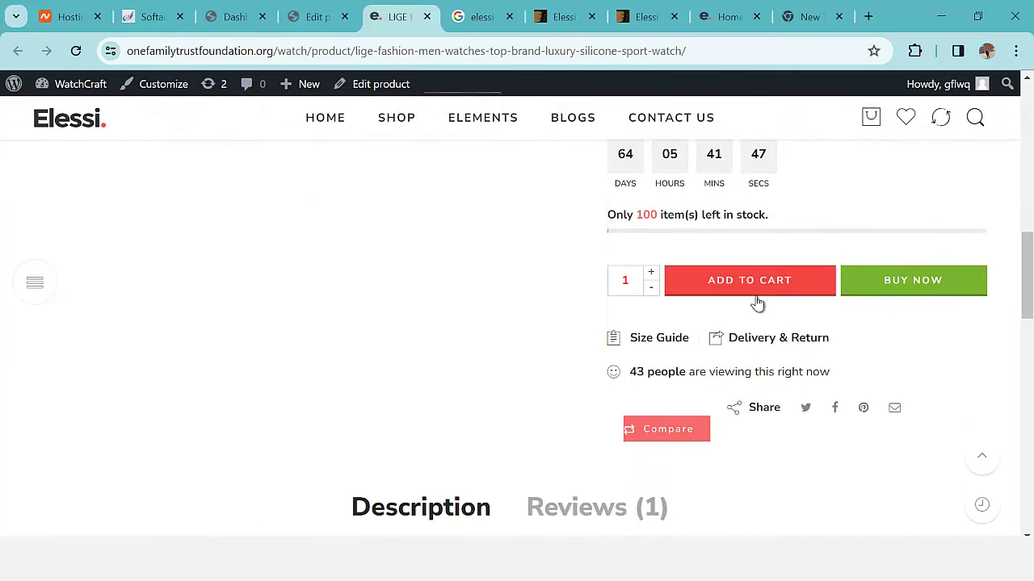
scroll(758, 301, "up", 6)
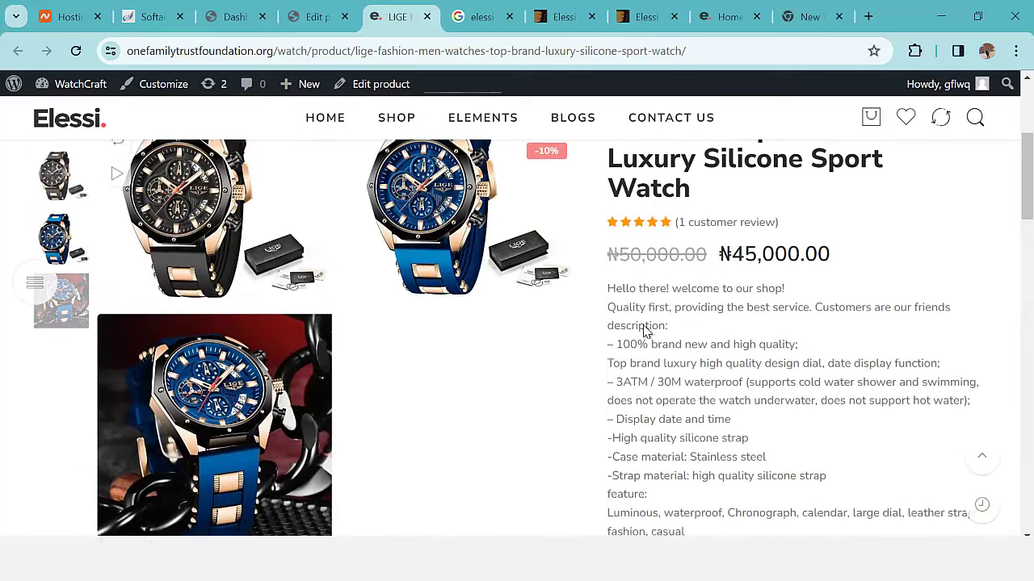
scroll(630, 393, "down", 10)
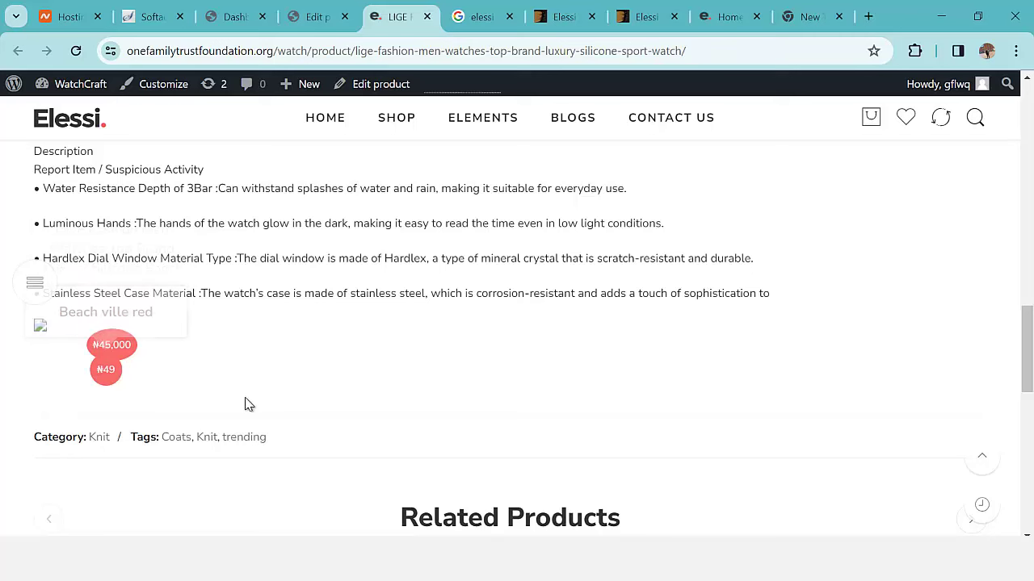
scroll(247, 404, "up", 3)
scroll(561, 420, "up", 1)
scroll(605, 353, "down", 1)
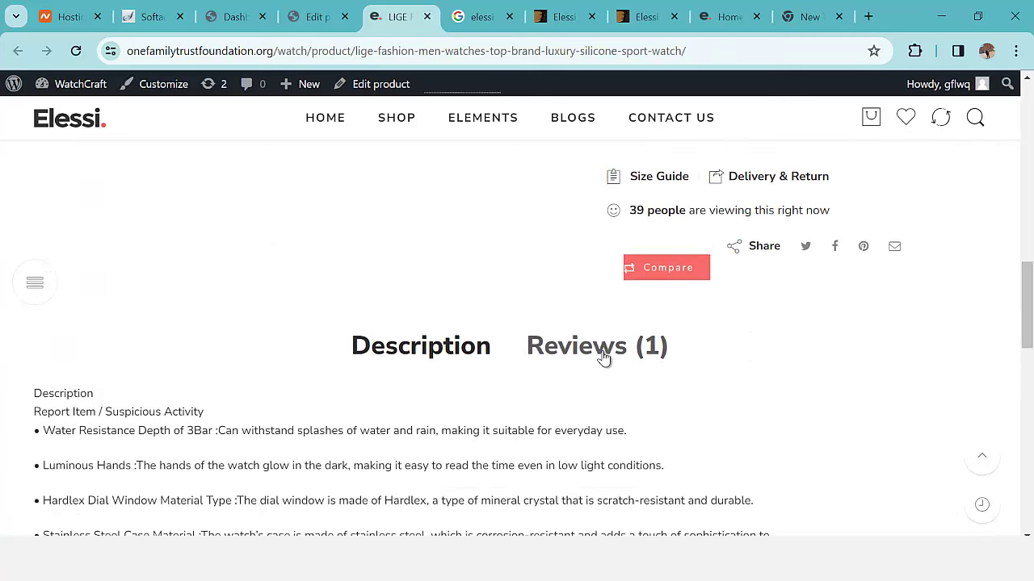
Step: View the Reviews (1) tab's five-star review, then head to the store's HOME page
left_click(605, 353)
scroll(415, 445, "down", 3)
scroll(260, 445, "down", 2)
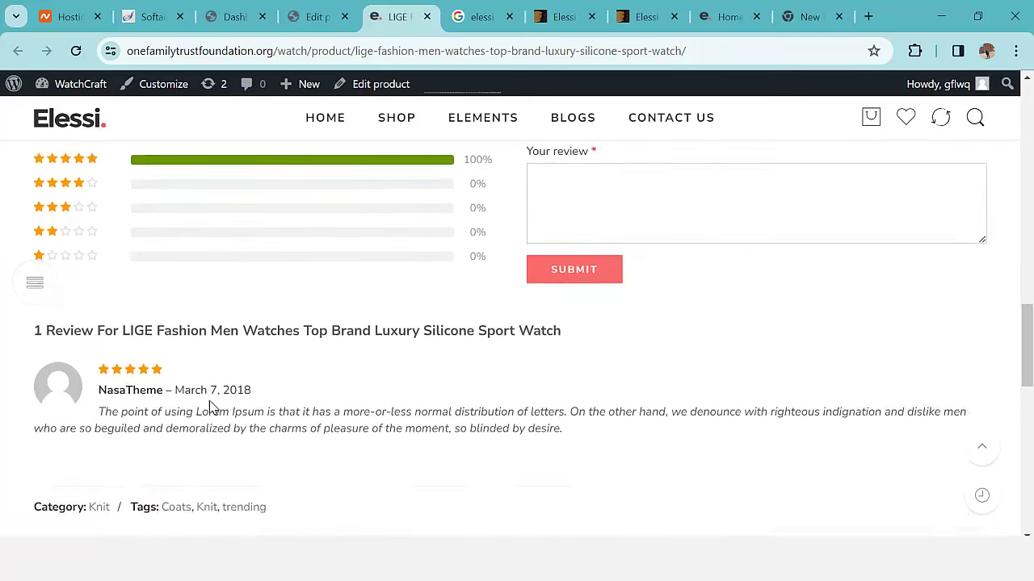
scroll(268, 409, "down", 3)
scroll(277, 387, "up", 10)
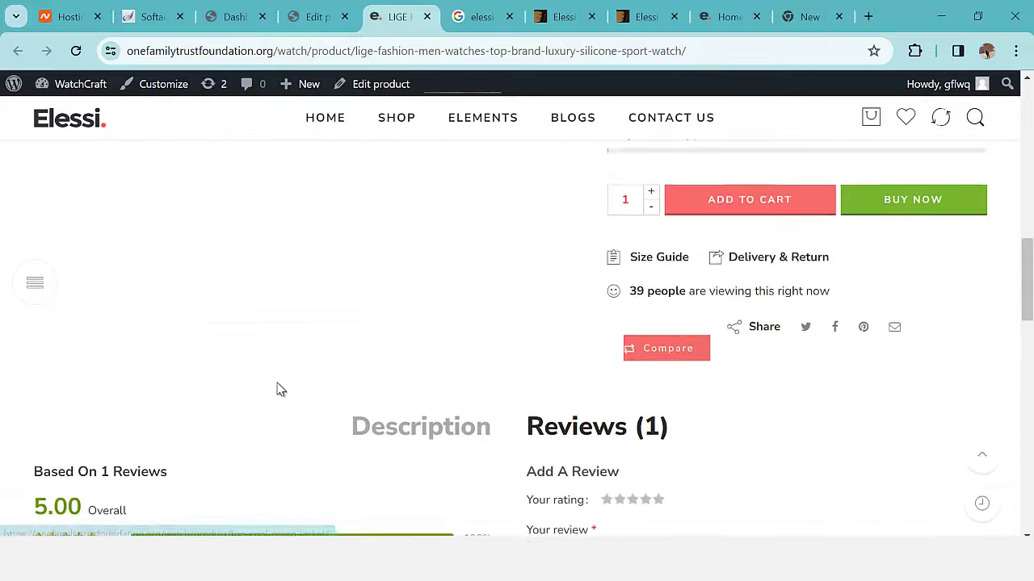
scroll(306, 390, "down", 12)
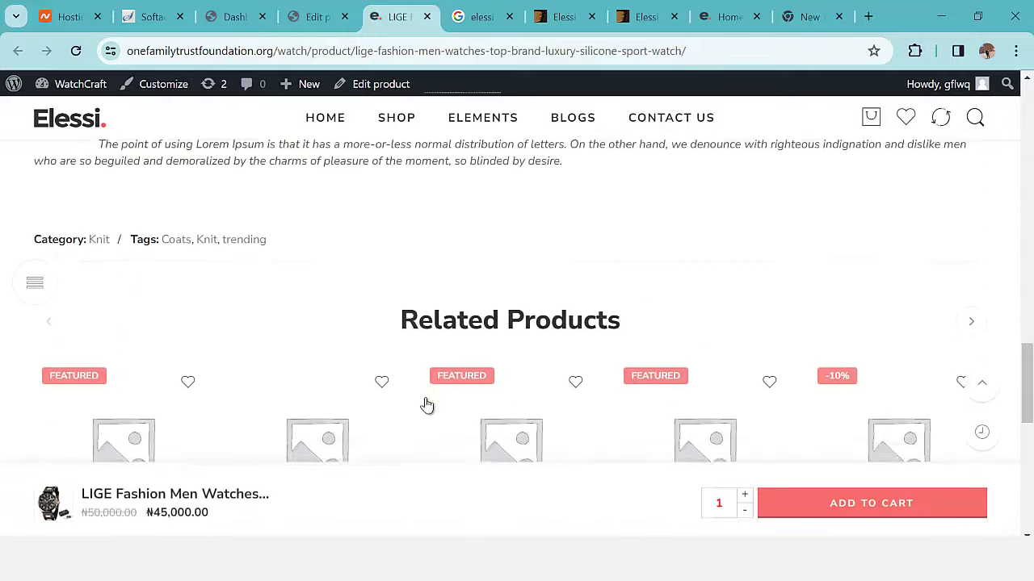
scroll(360, 318, "up", 12)
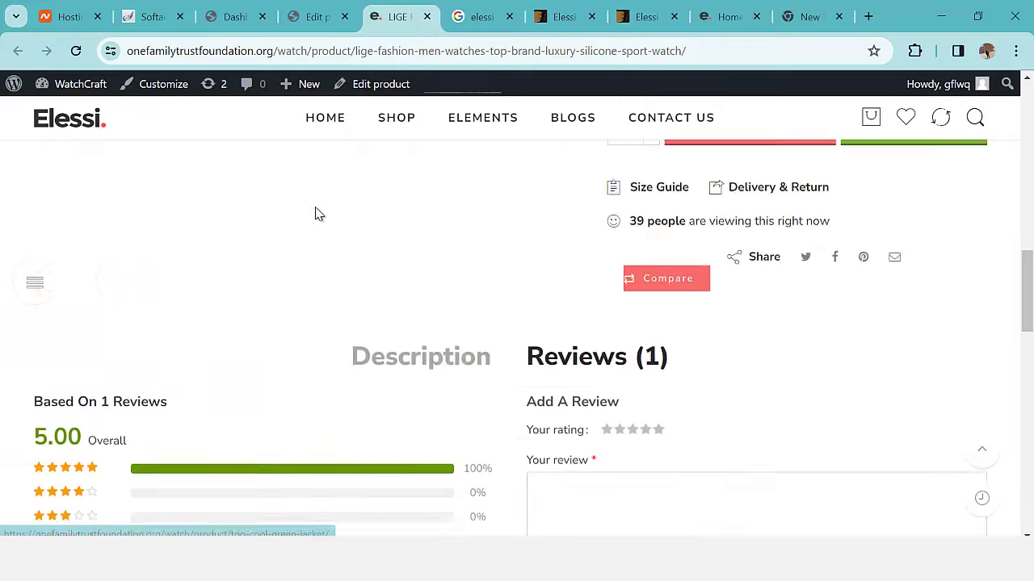
left_click(333, 122)
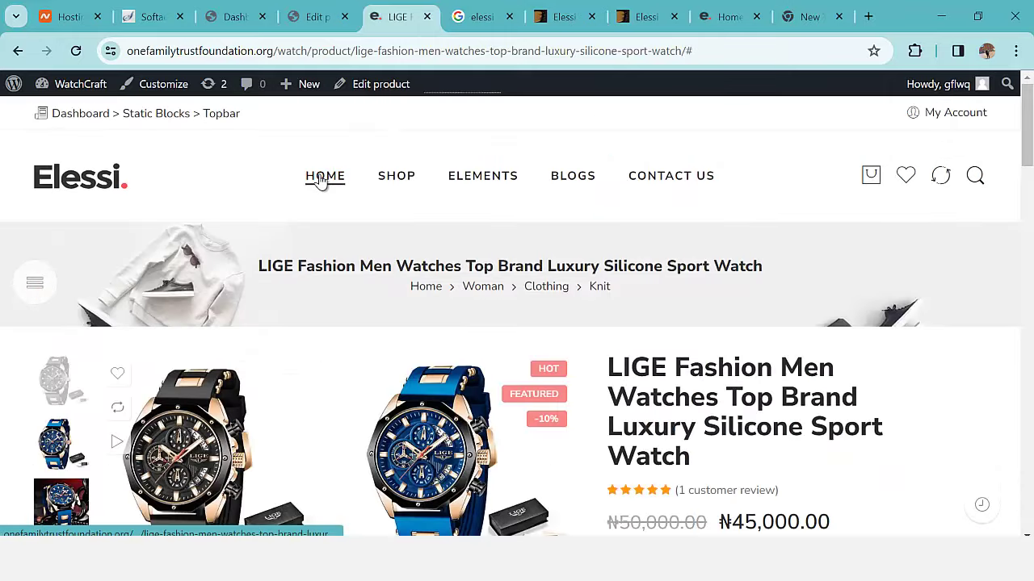
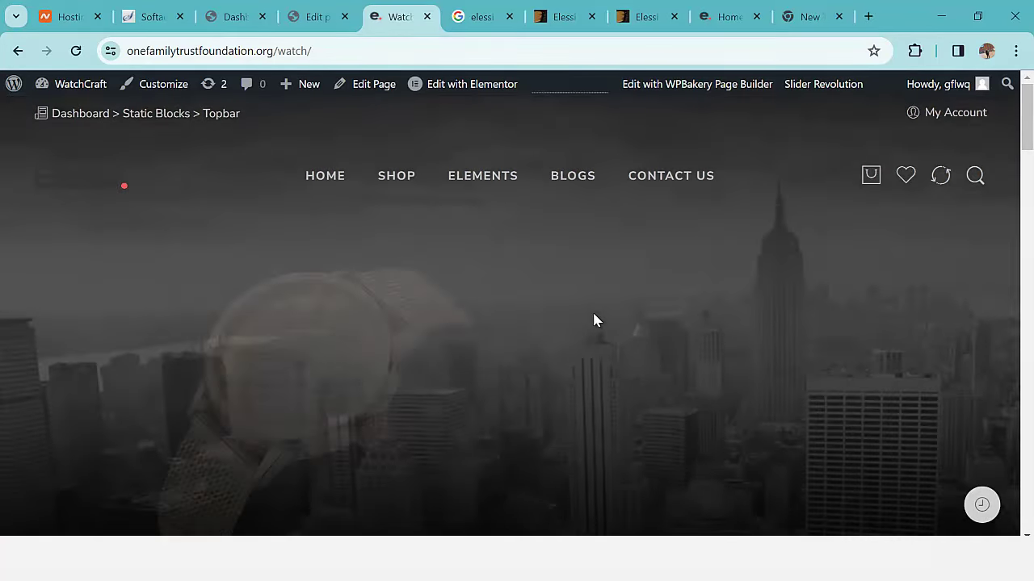
Step: Leave the storefront for the WatchCraft WordPress admin Dashboard
scroll(594, 321, "down", 6)
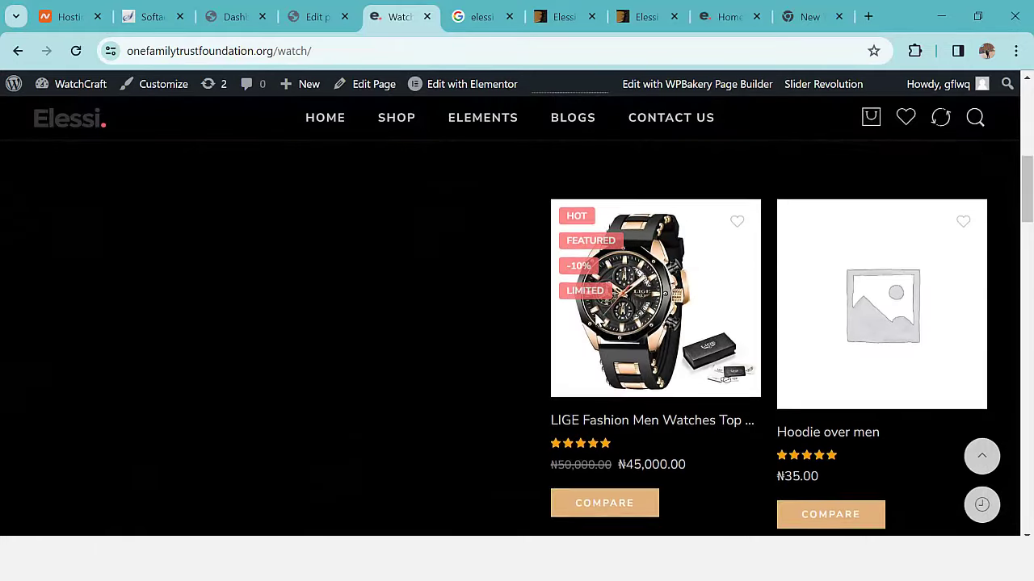
scroll(592, 310, "down", 1)
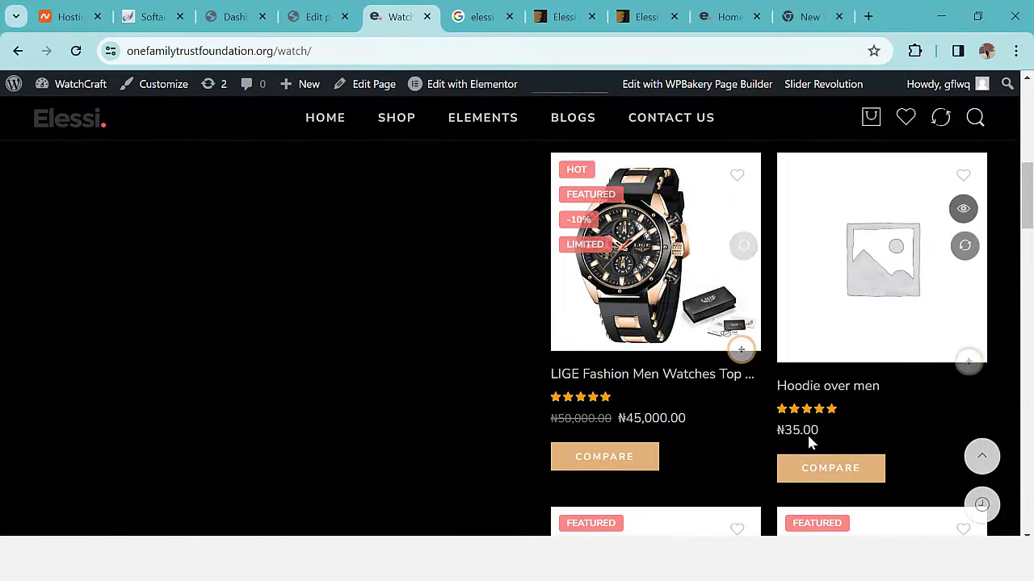
scroll(812, 440, "up", 1)
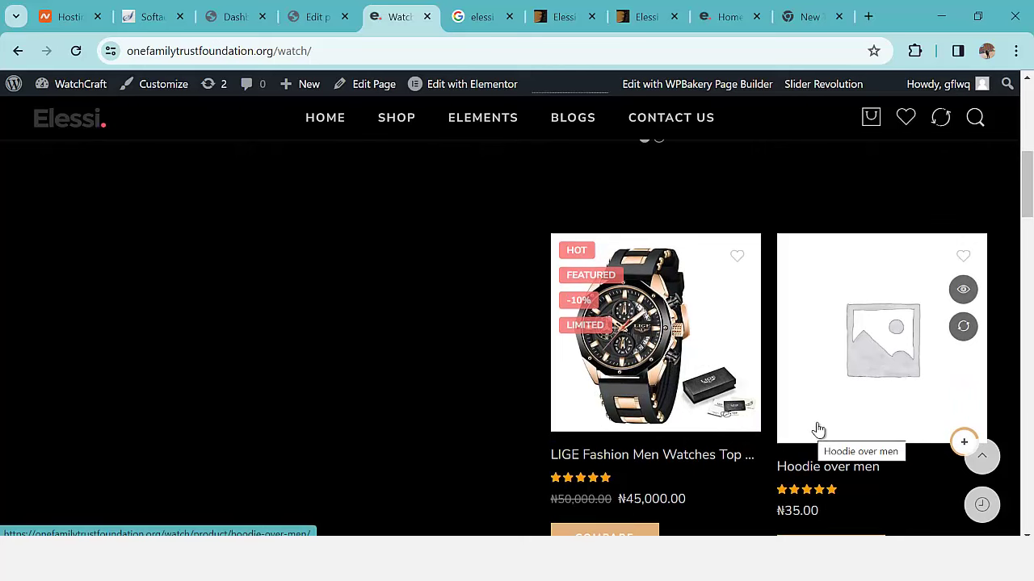
scroll(768, 401, "up", 1)
scroll(741, 364, "down", 4)
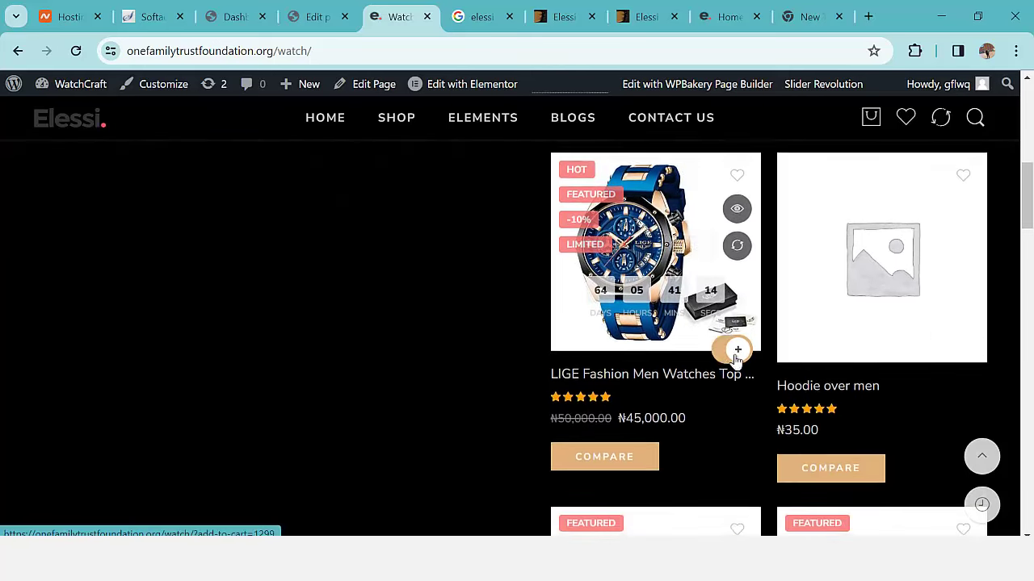
scroll(783, 358, "up", 3)
scroll(900, 331, "down", 4)
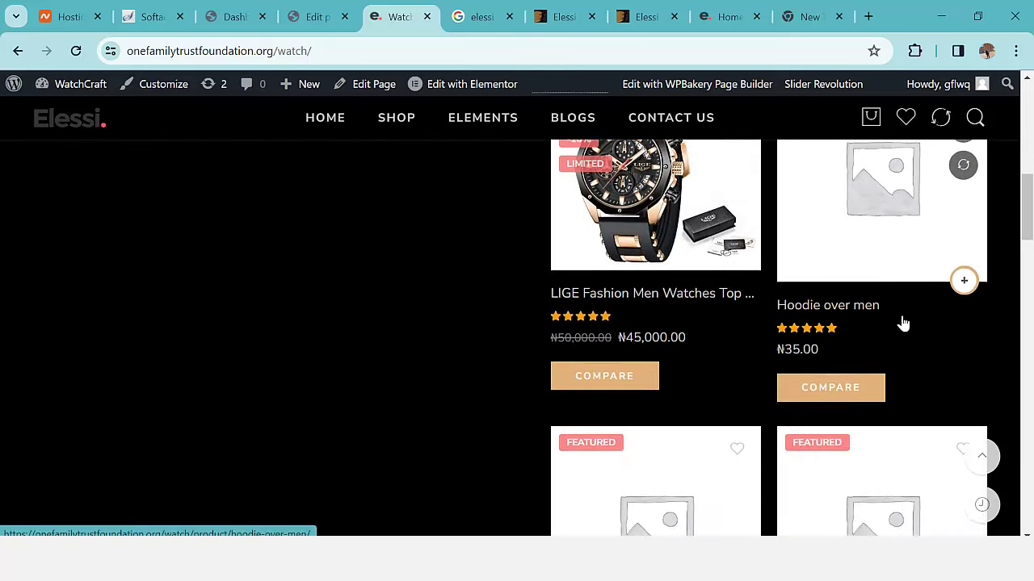
scroll(888, 307, "up", 3)
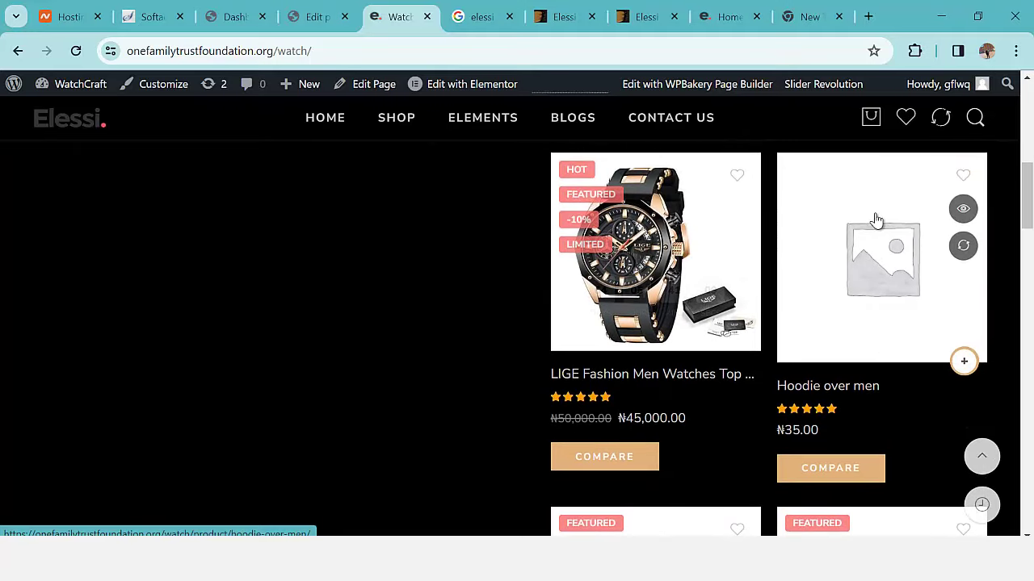
scroll(907, 275, "down", 2)
scroll(907, 274, "down", 8)
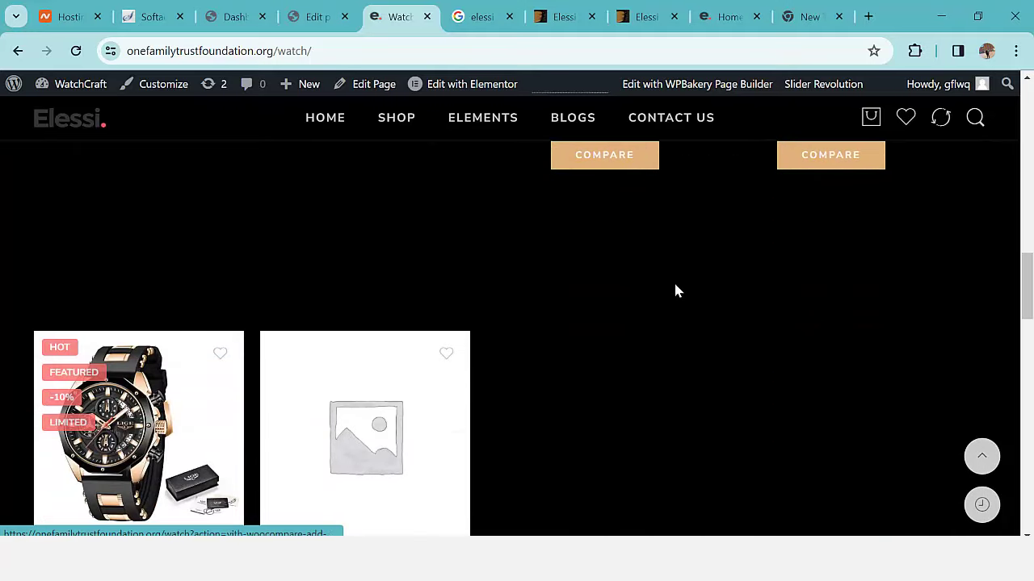
scroll(364, 299, "down", 4)
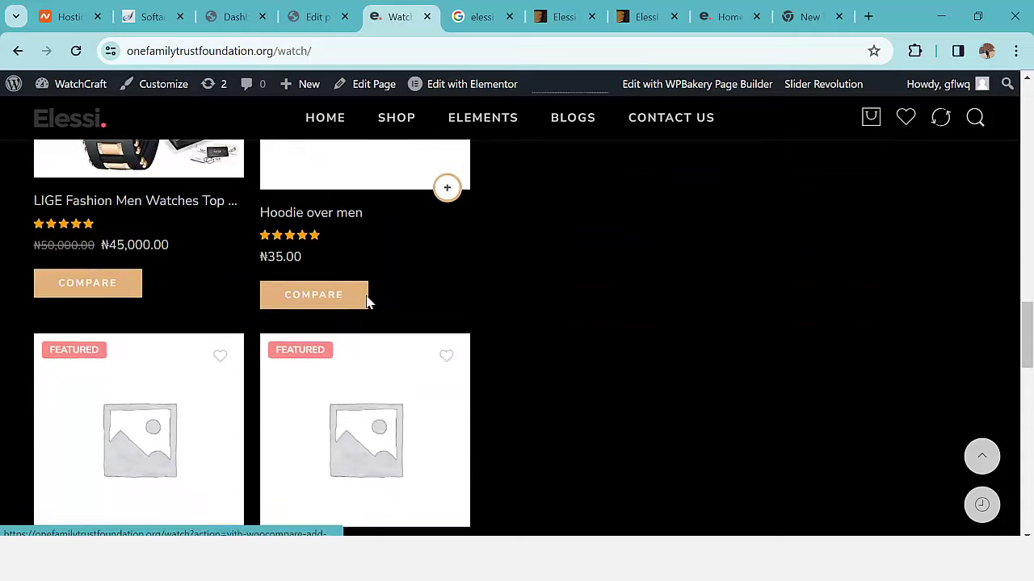
scroll(763, 331, "down", 8)
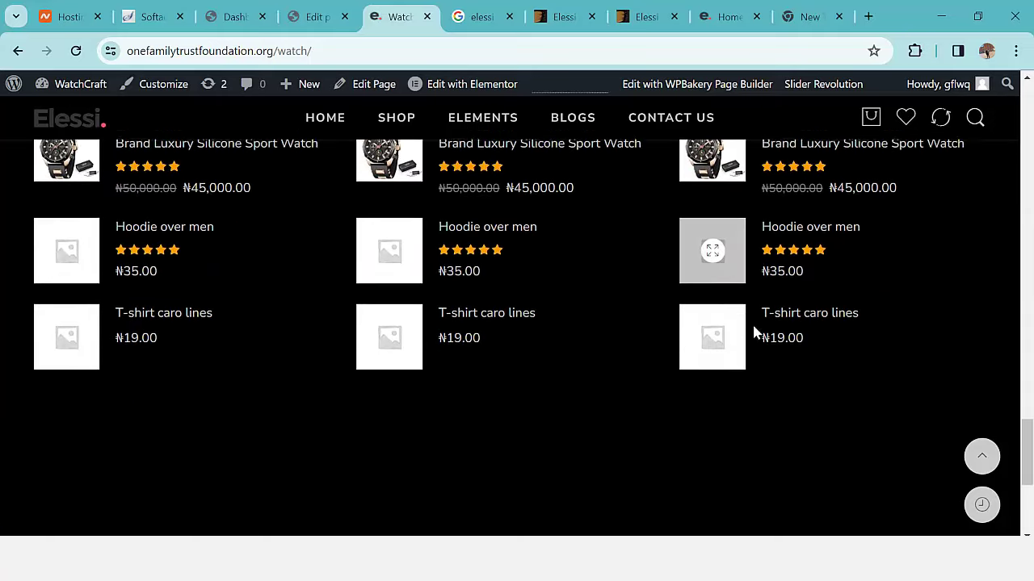
scroll(147, 236, "up", 1)
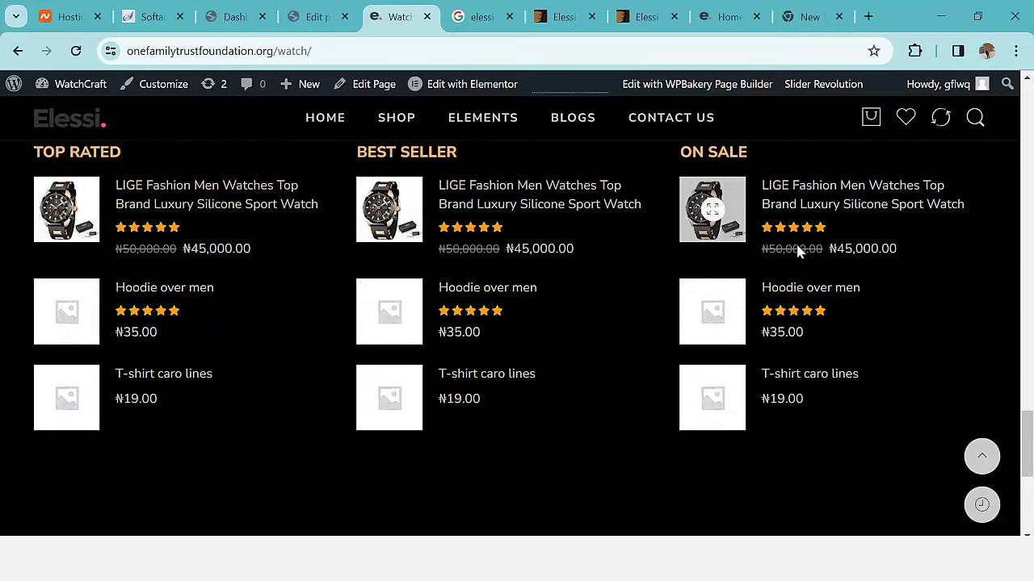
scroll(120, 360, "down", 4)
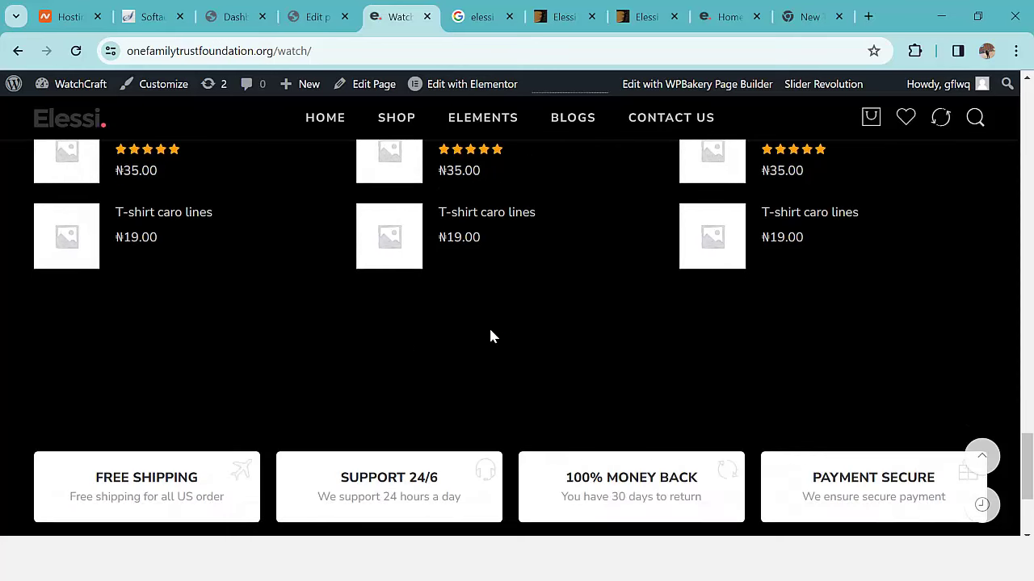
scroll(662, 344, "down", 1)
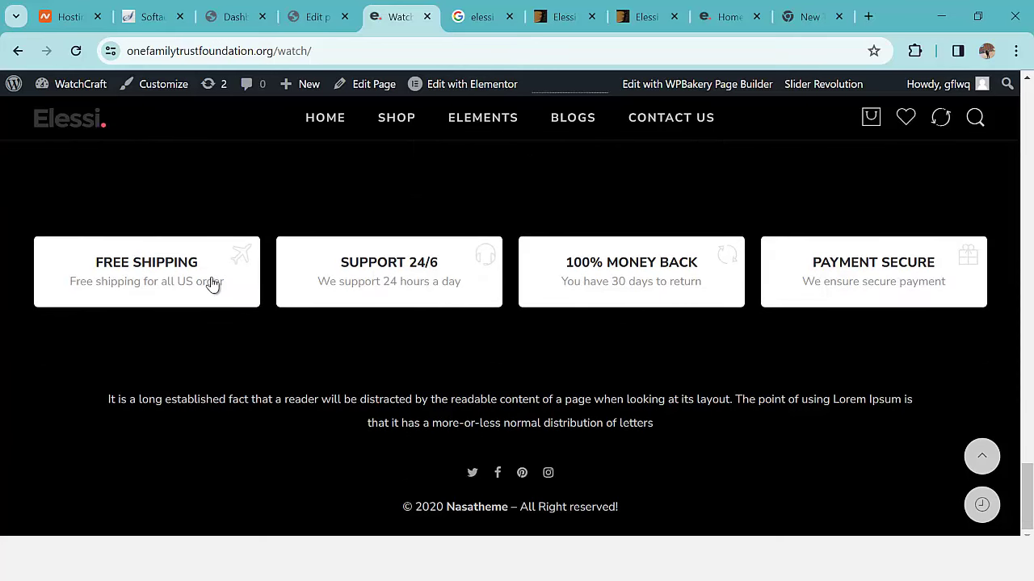
scroll(805, 436, "up", 15)
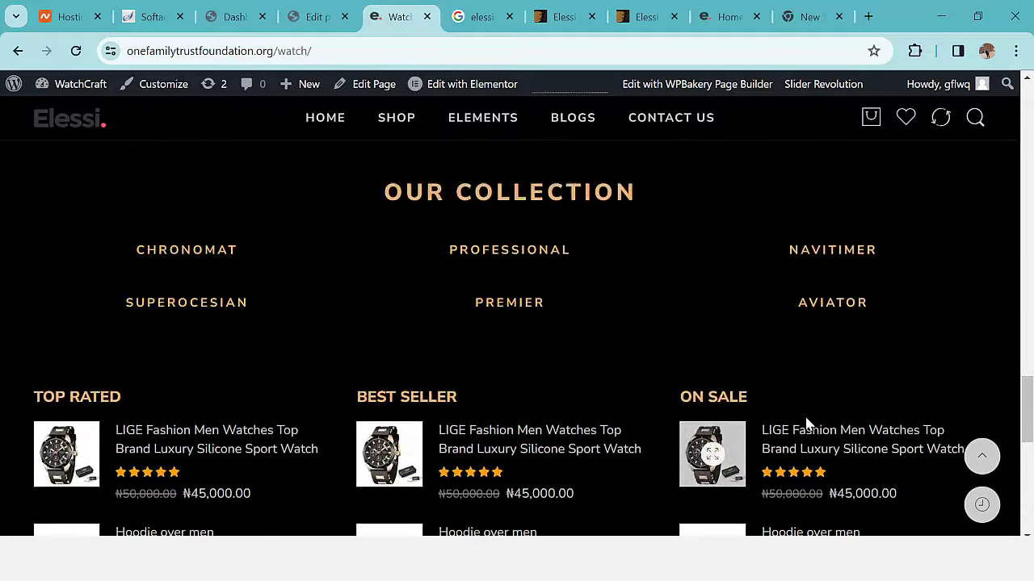
scroll(767, 355, "up", 10)
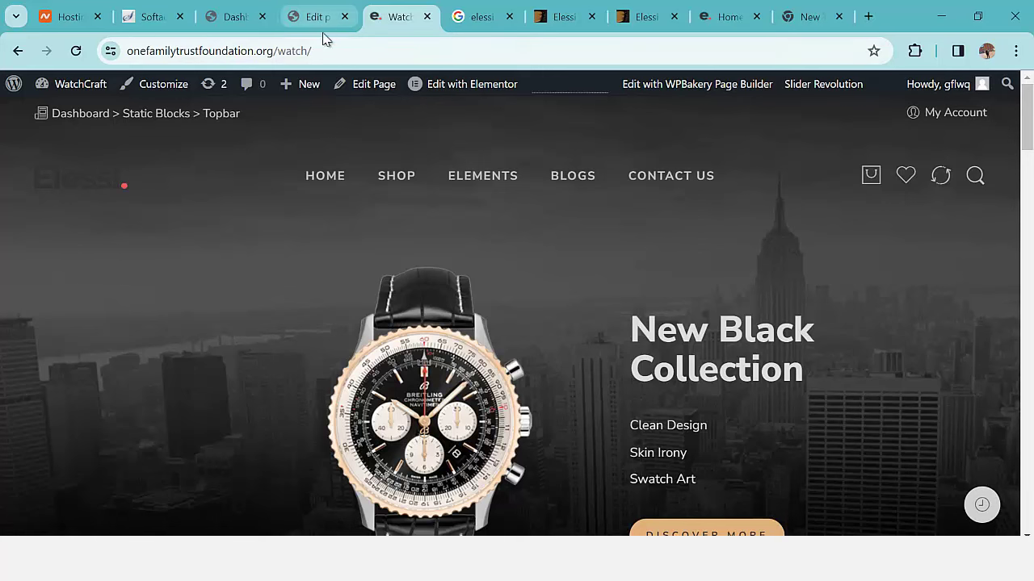
left_click(215, 21)
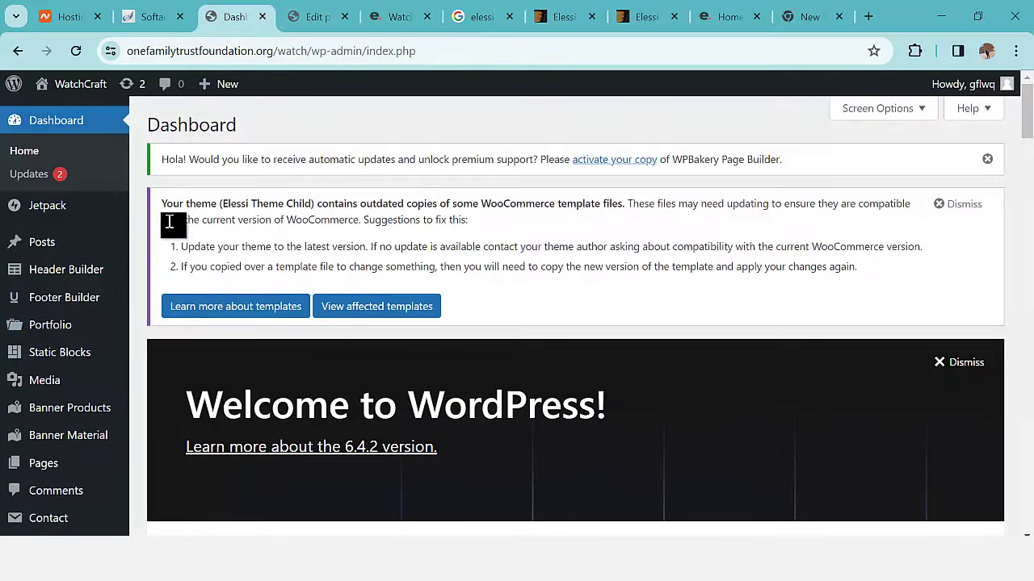
Step: Go to NasaTheme Options under Appearance in the admin sidebar
scroll(92, 350, "down", 1)
scroll(81, 323, "up", 1)
scroll(81, 330, "down", 3)
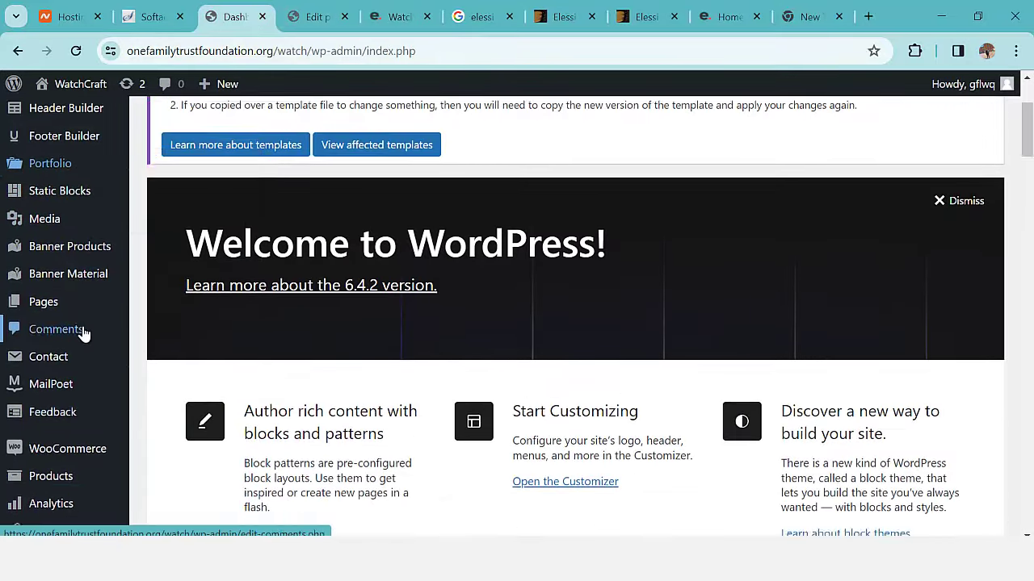
scroll(87, 349, "down", 1)
mouse_move(92, 406)
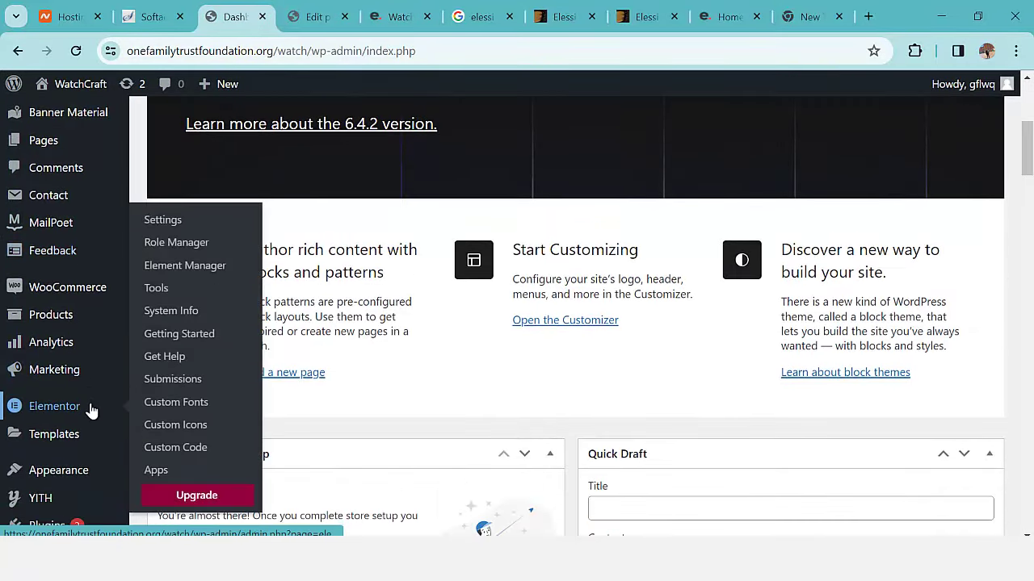
scroll(85, 380, "up", 4)
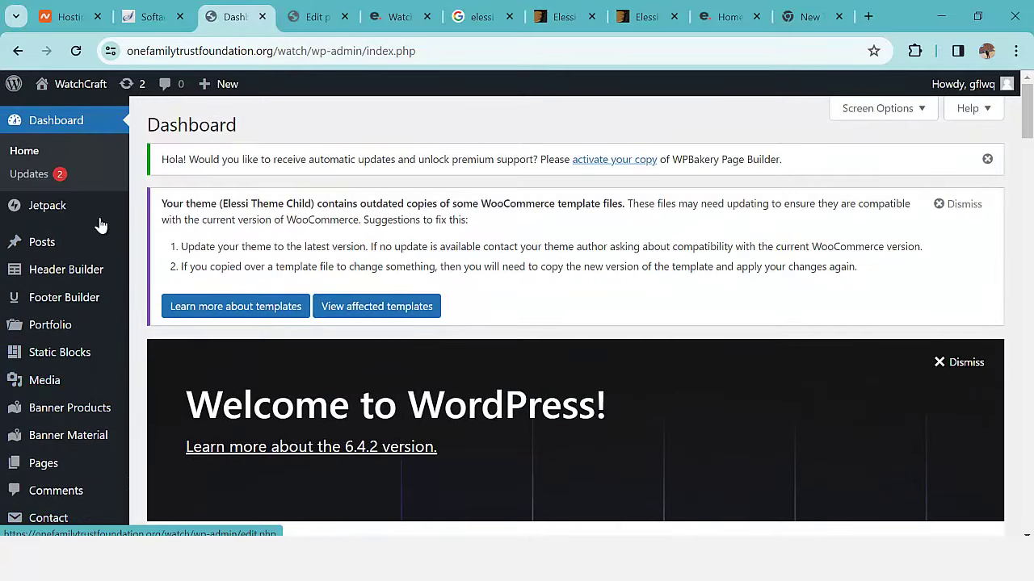
mouse_move(63, 195)
scroll(65, 267, "down", 3)
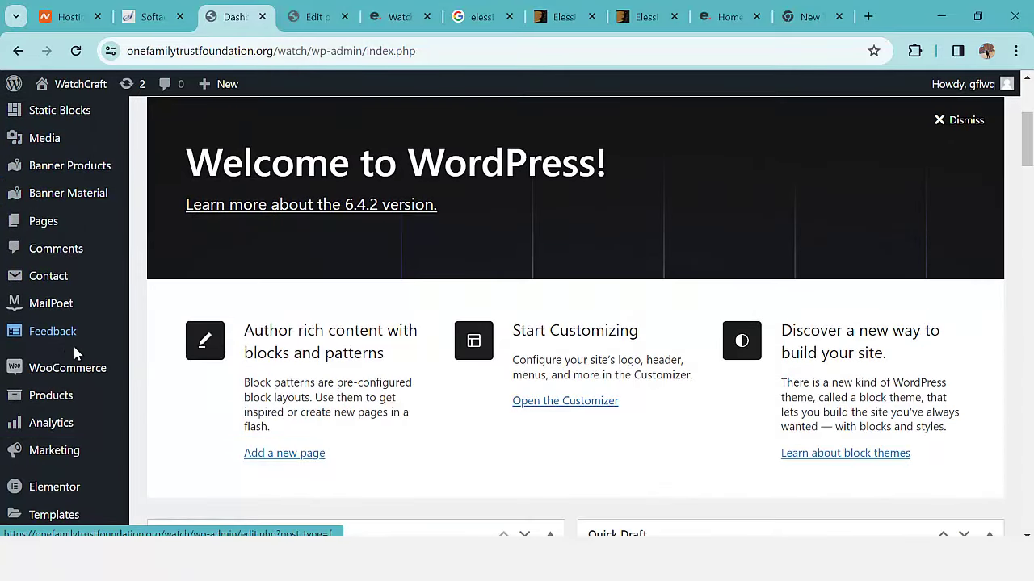
scroll(74, 355, "down", 1)
mouse_move(75, 351)
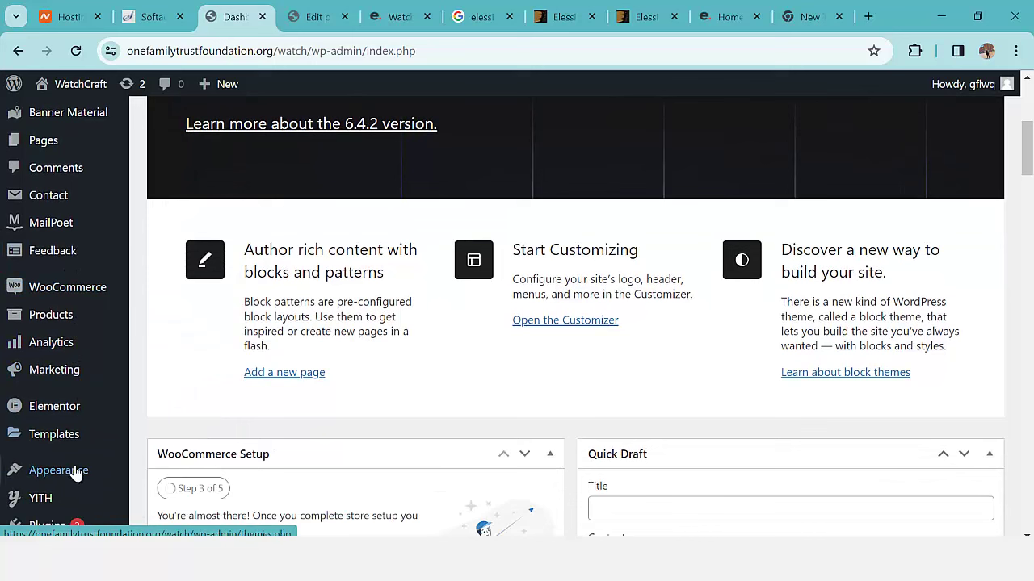
mouse_move(75, 473)
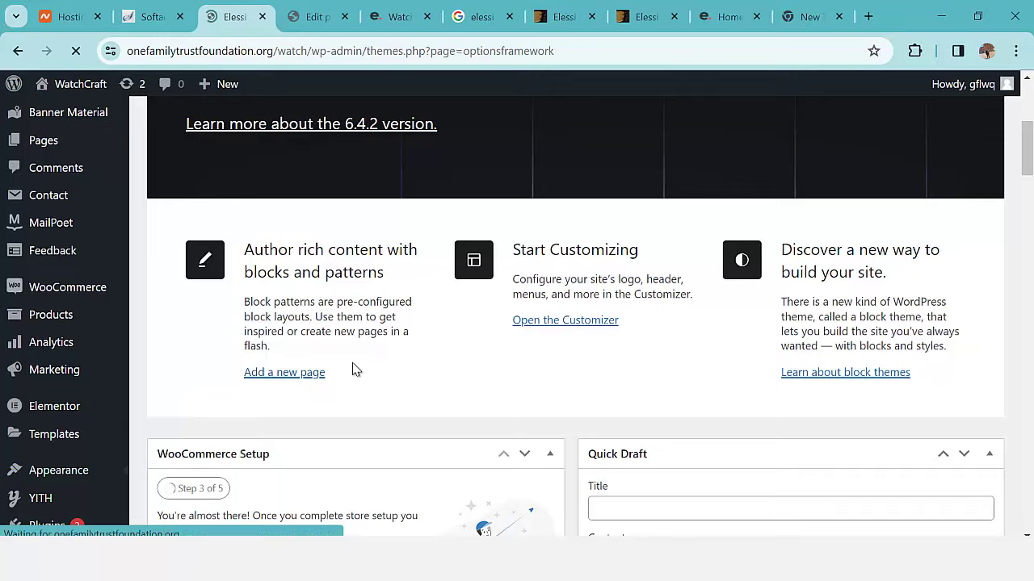
Step: Show the Logo and Favicon section with the default Elessi logo and retina logo
scroll(372, 369, "down", 1)
scroll(378, 369, "down", 1)
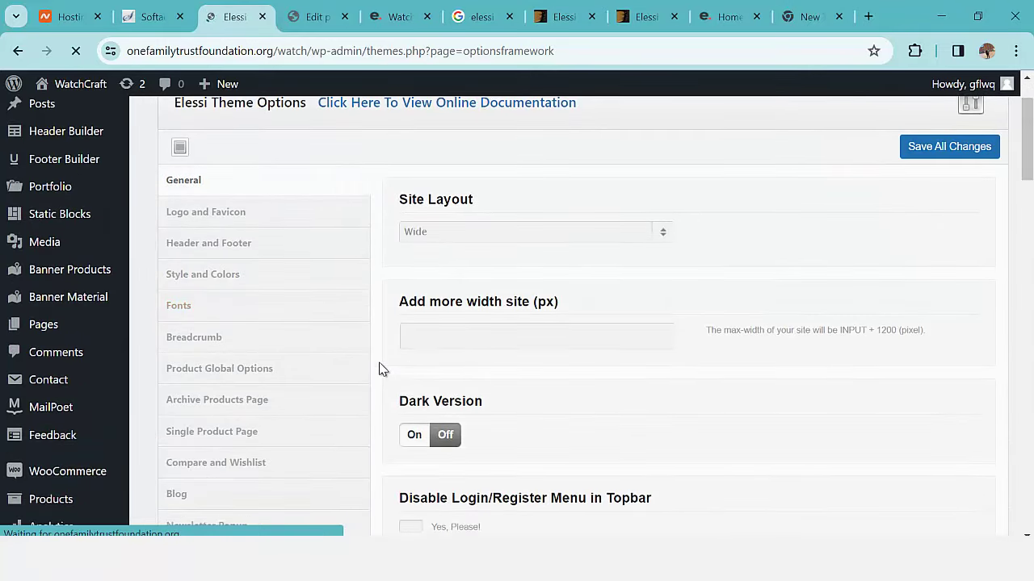
scroll(492, 337, "down", 4)
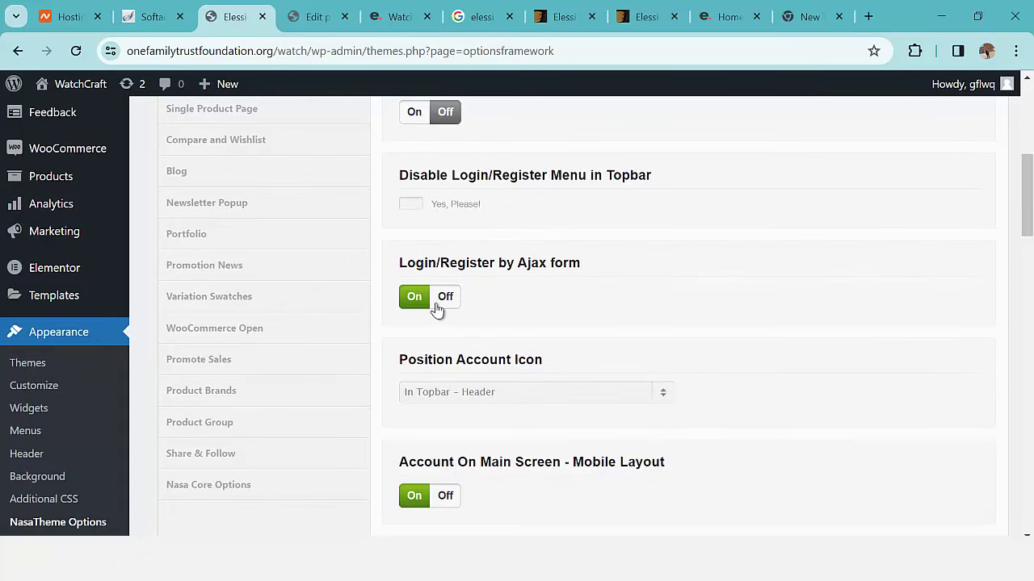
scroll(466, 391, "down", 1)
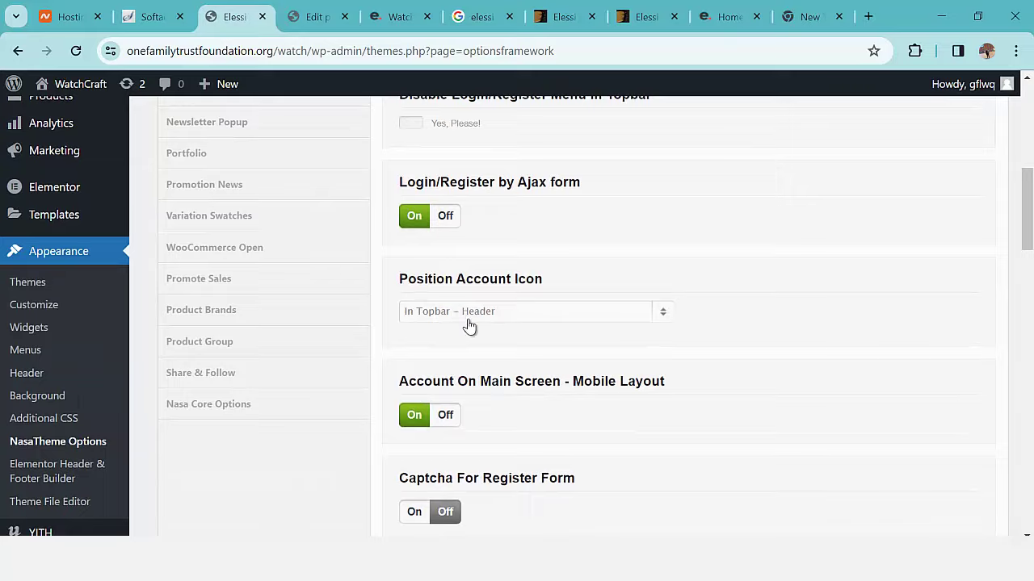
scroll(468, 324, "down", 8)
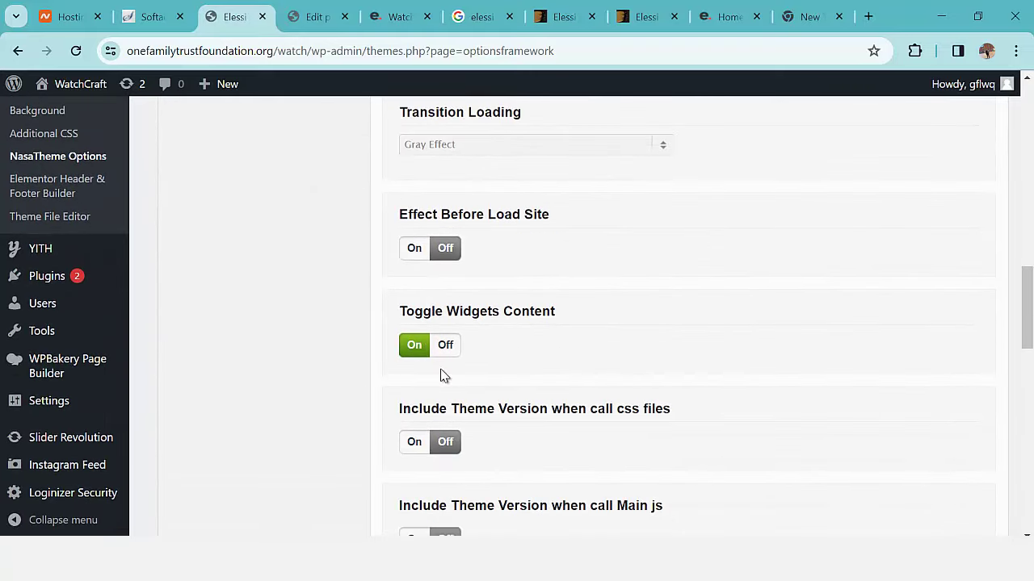
scroll(444, 379, "down", 5)
scroll(440, 379, "up", 12)
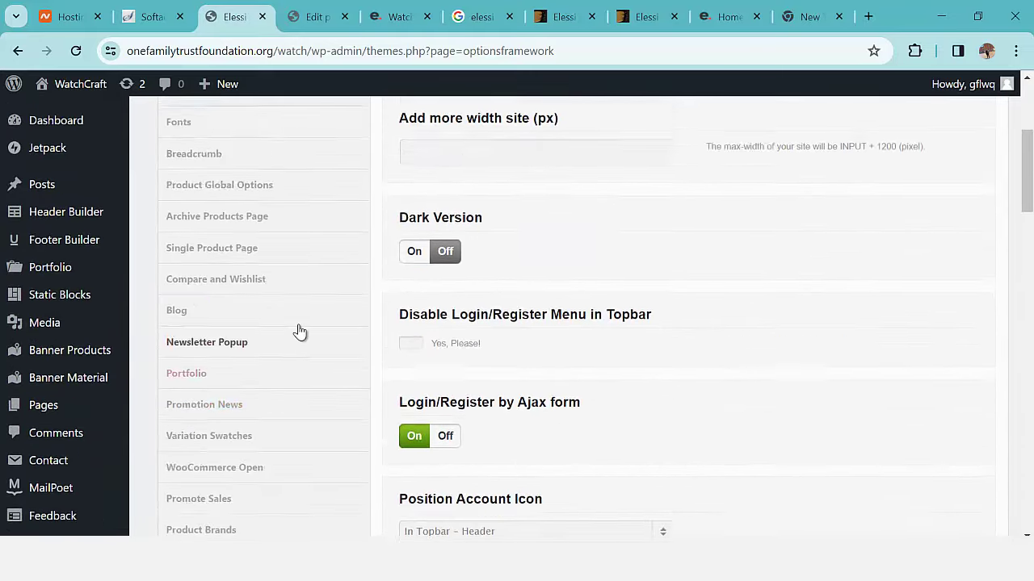
scroll(277, 324, "up", 3)
scroll(247, 311, "down", 1)
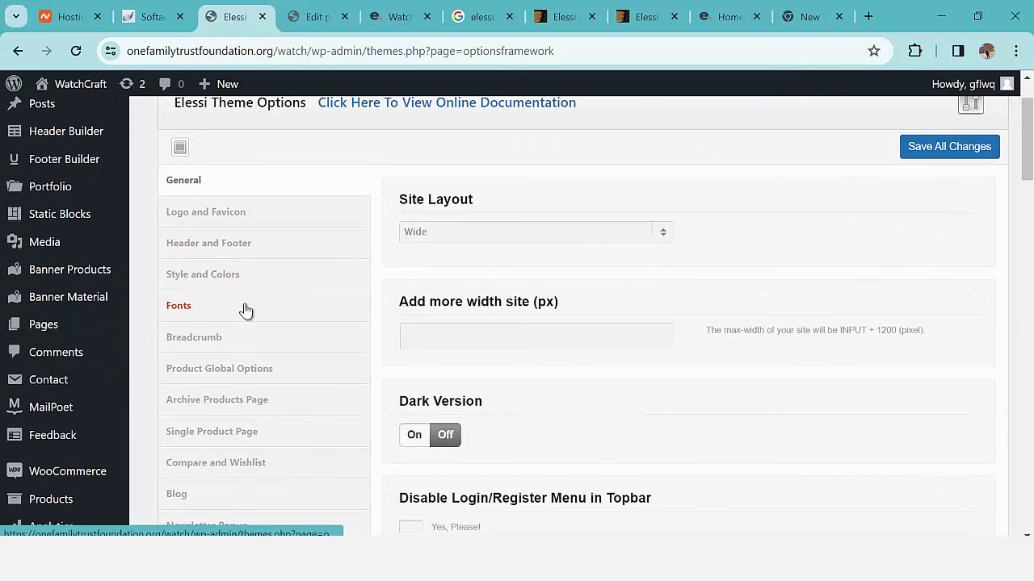
left_click(218, 221)
scroll(473, 305, "down", 1)
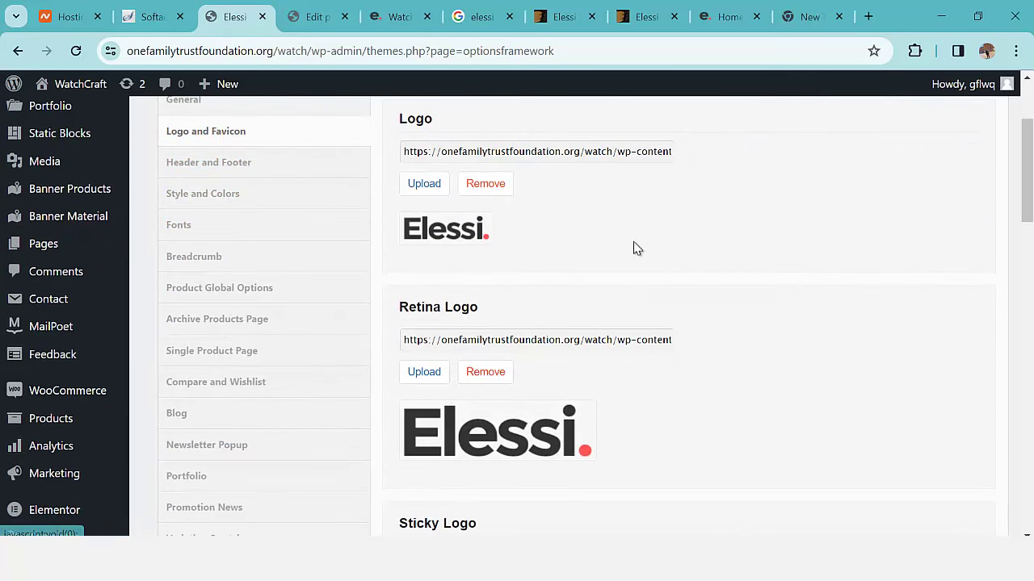
Step: In a new tab, search Google Images for 'logo for watch brand'
left_click(868, 17)
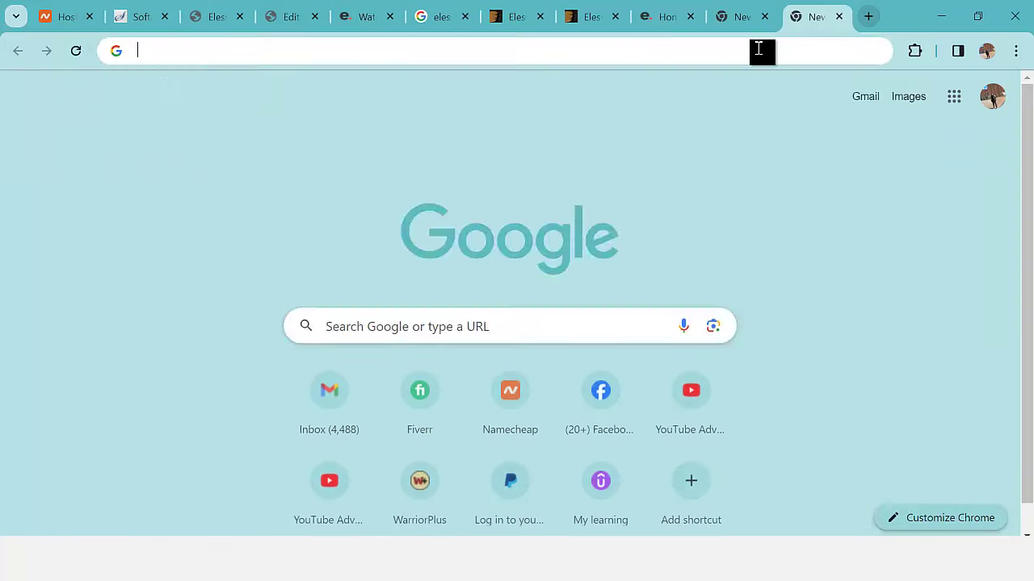
left_click(764, 50)
type("logo")
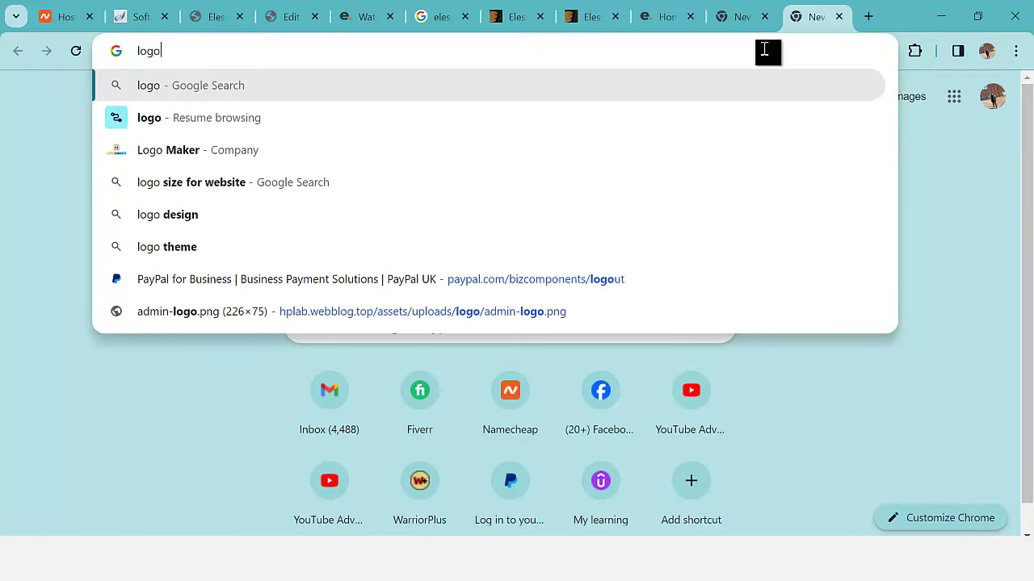
key("Return")
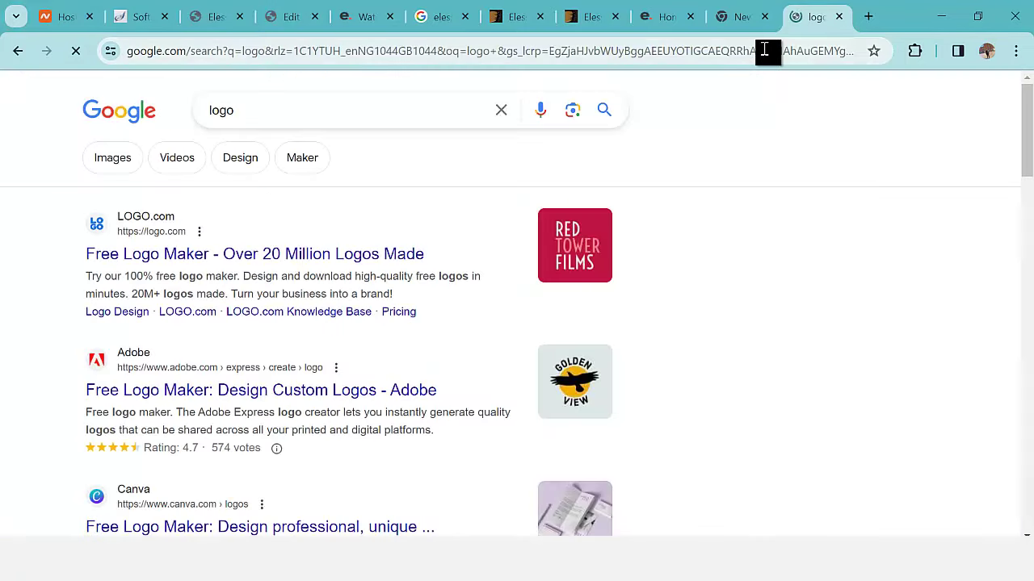
left_click(117, 162)
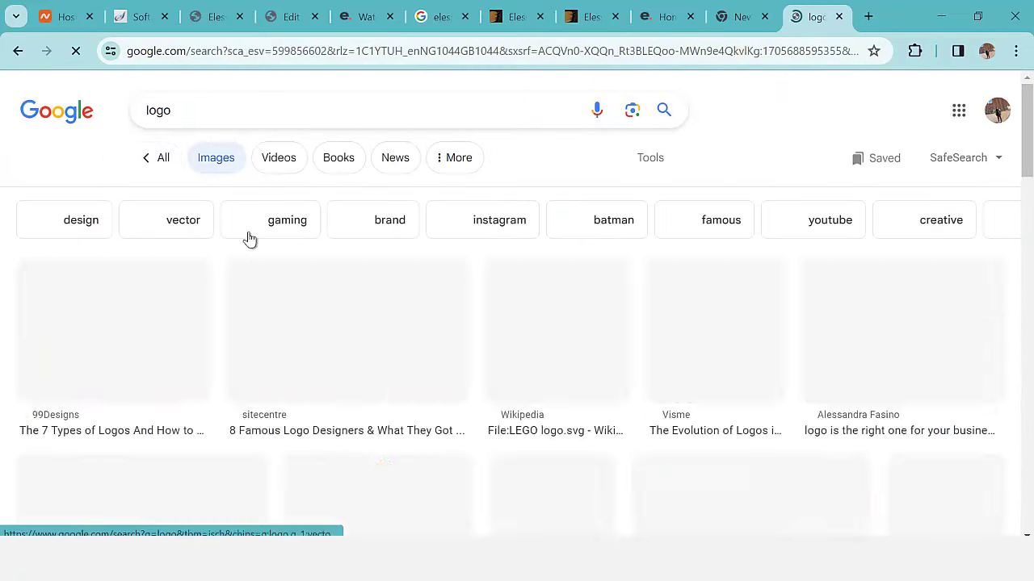
scroll(512, 298, "down", 3)
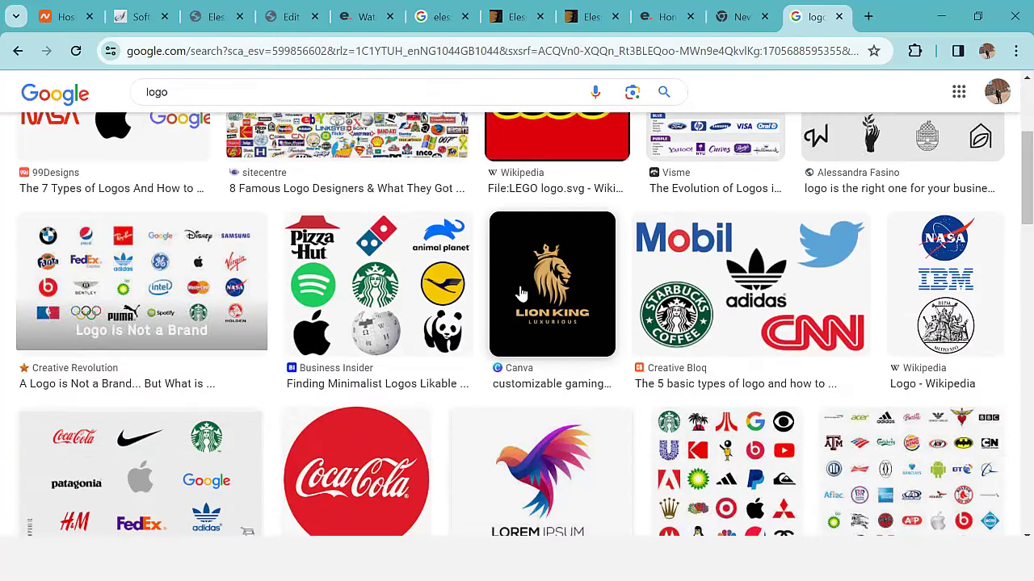
scroll(521, 293, "up", 3)
left_click(231, 113)
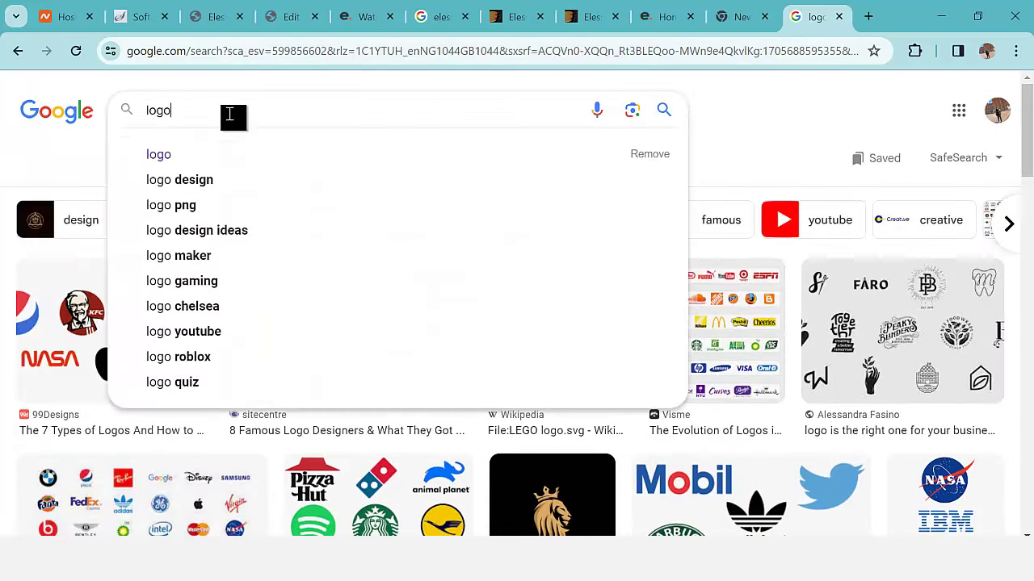
type("for w")
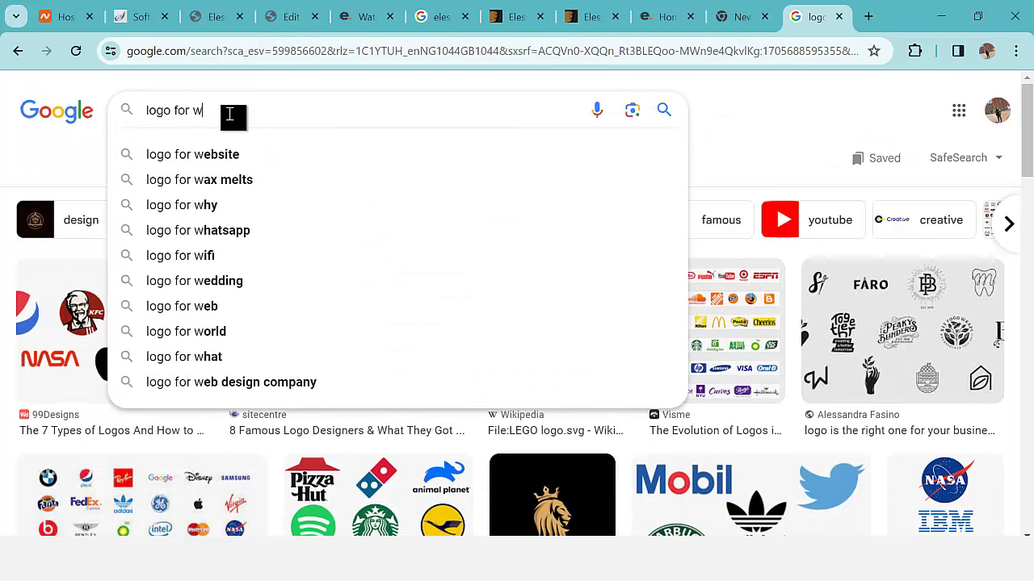
type("atch brand")
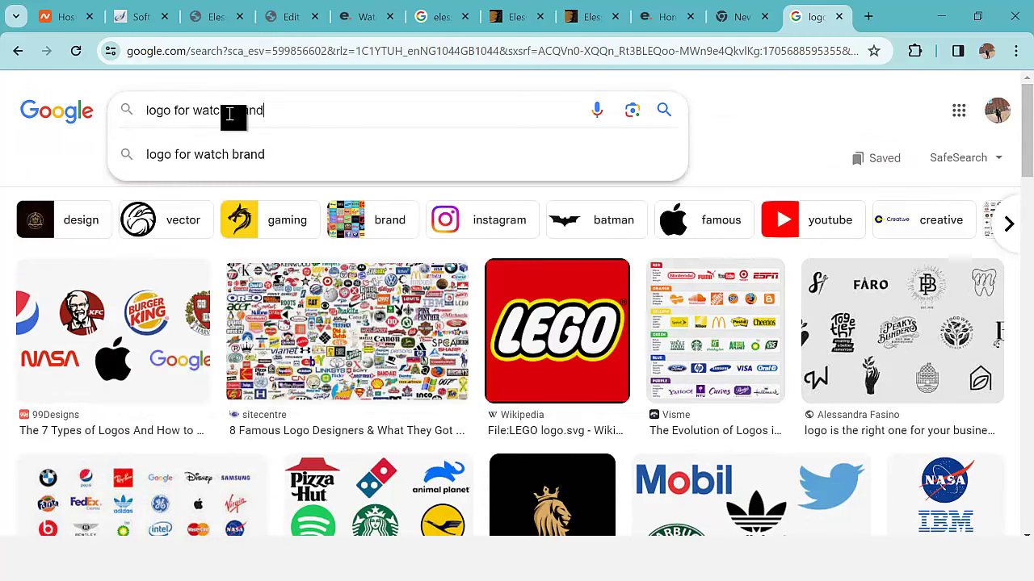
key("Return")
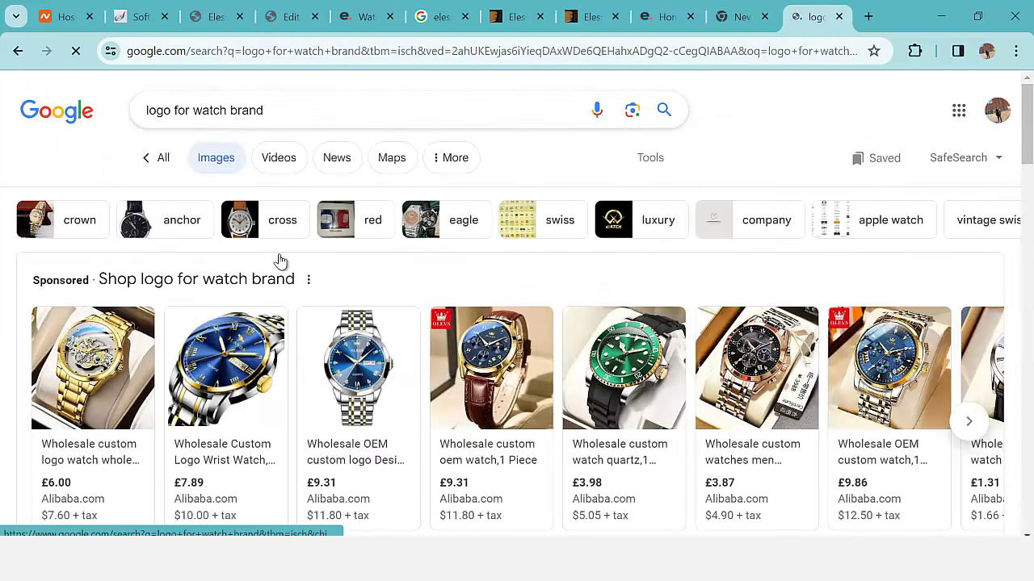
Step: Open the WATCHES logo result in a new tab and preview it
scroll(270, 257, "down", 7)
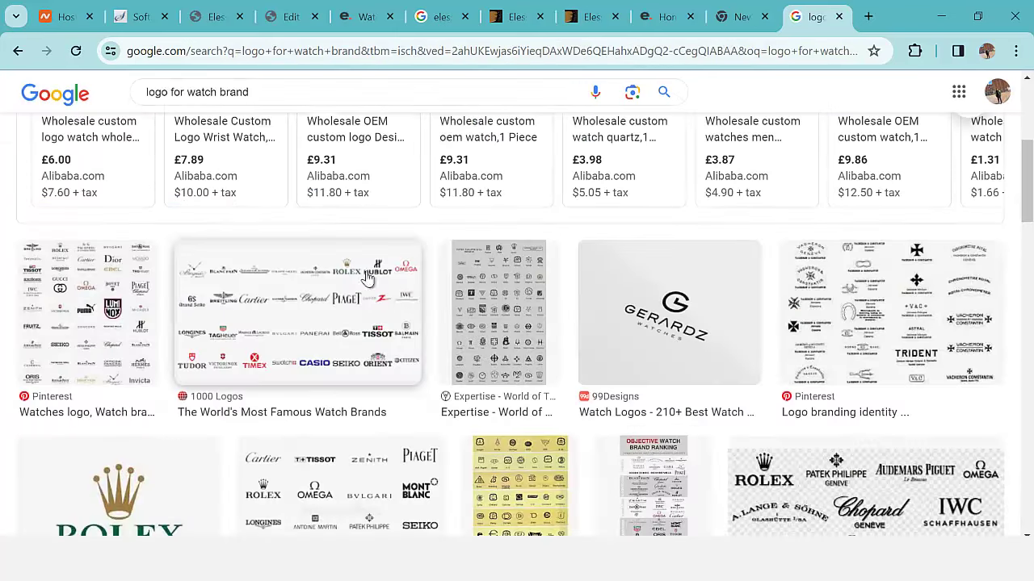
scroll(445, 301, "down", 2)
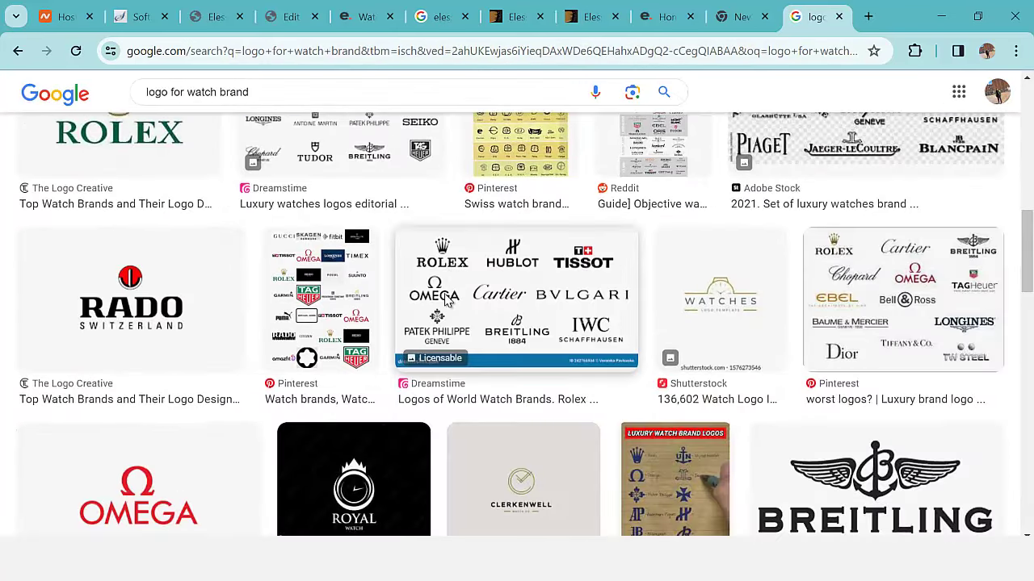
scroll(267, 297, "down", 2)
scroll(267, 296, "down", 1)
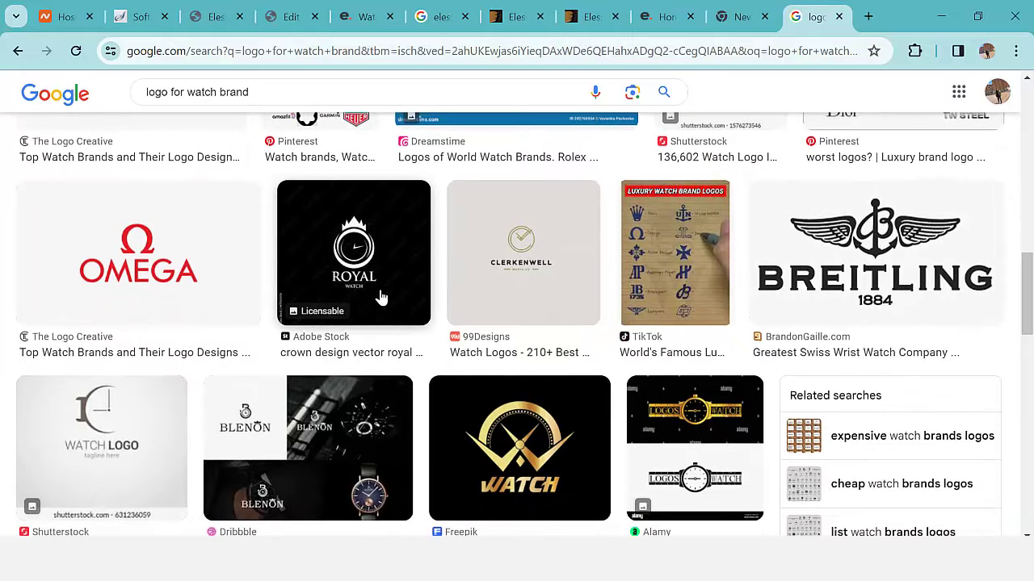
scroll(380, 295, "down", 2)
scroll(419, 293, "down", 3)
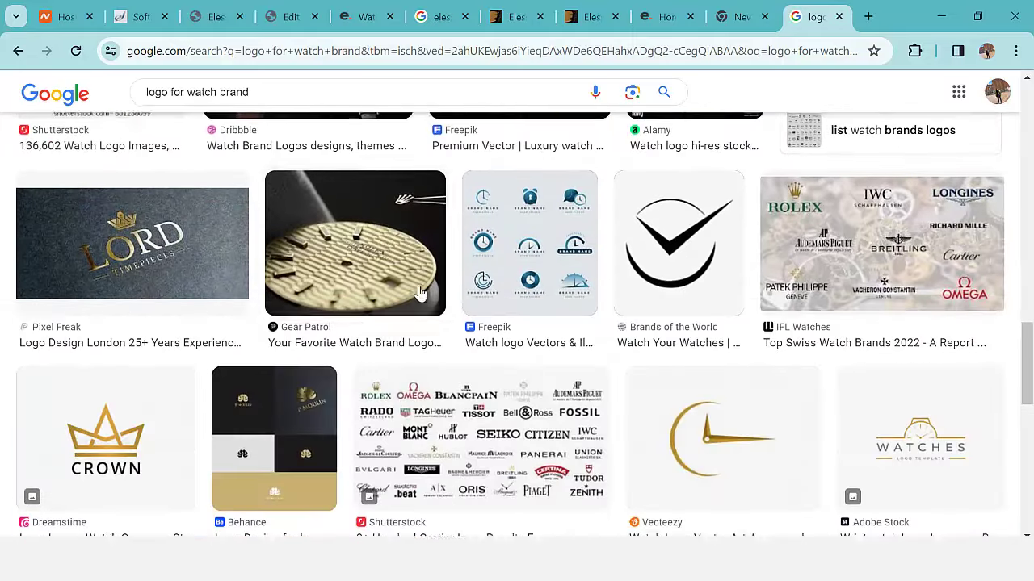
scroll(445, 312, "down", 3)
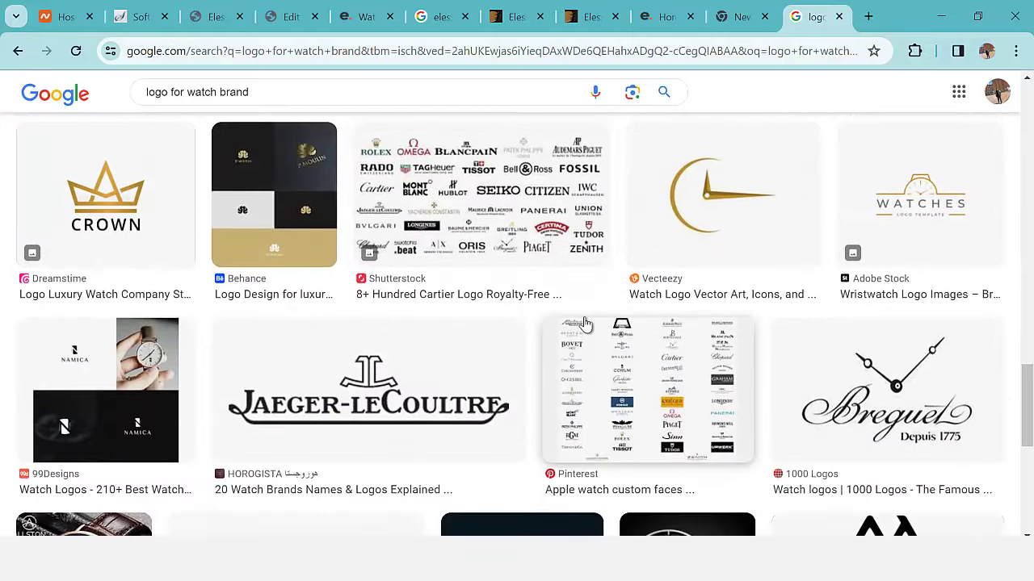
right_click(937, 192)
left_click(807, 194)
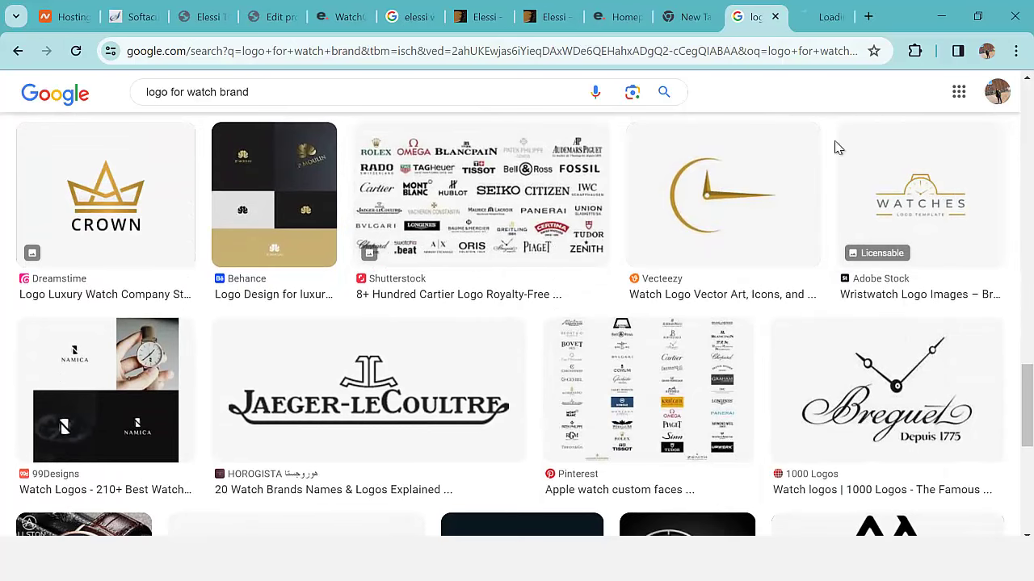
left_click(822, 20)
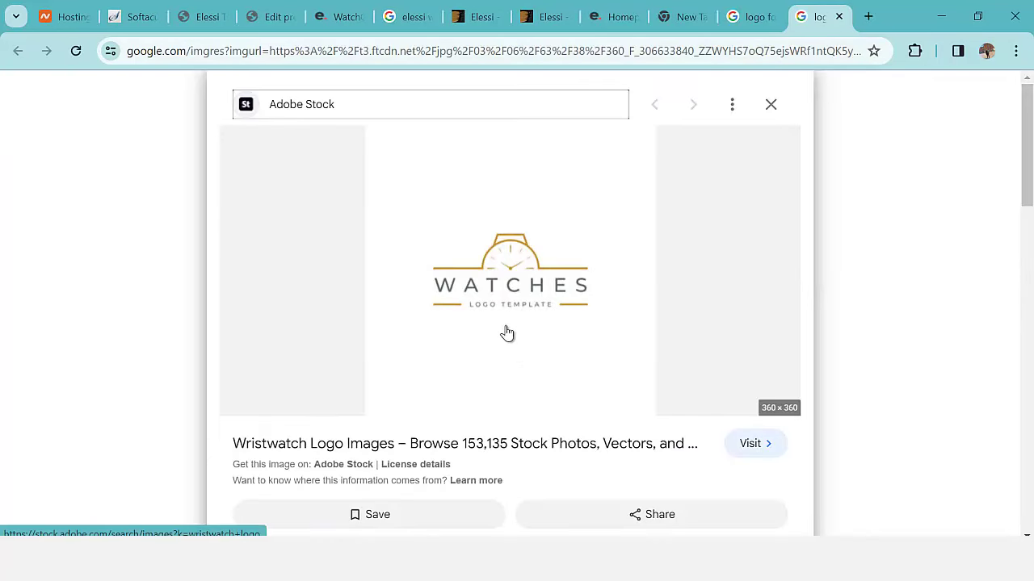
scroll(533, 342, "down", 8)
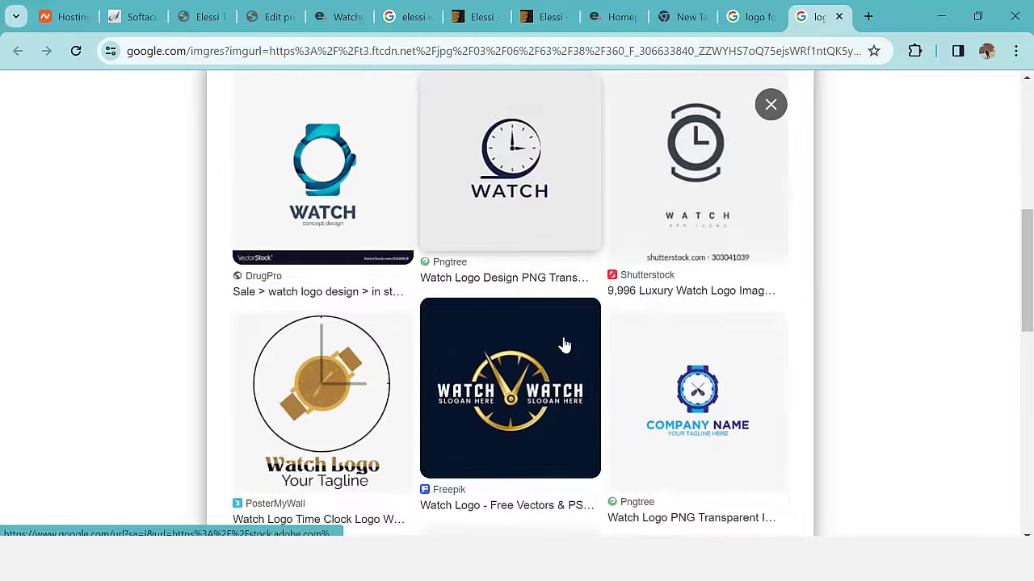
scroll(565, 345, "down", 7)
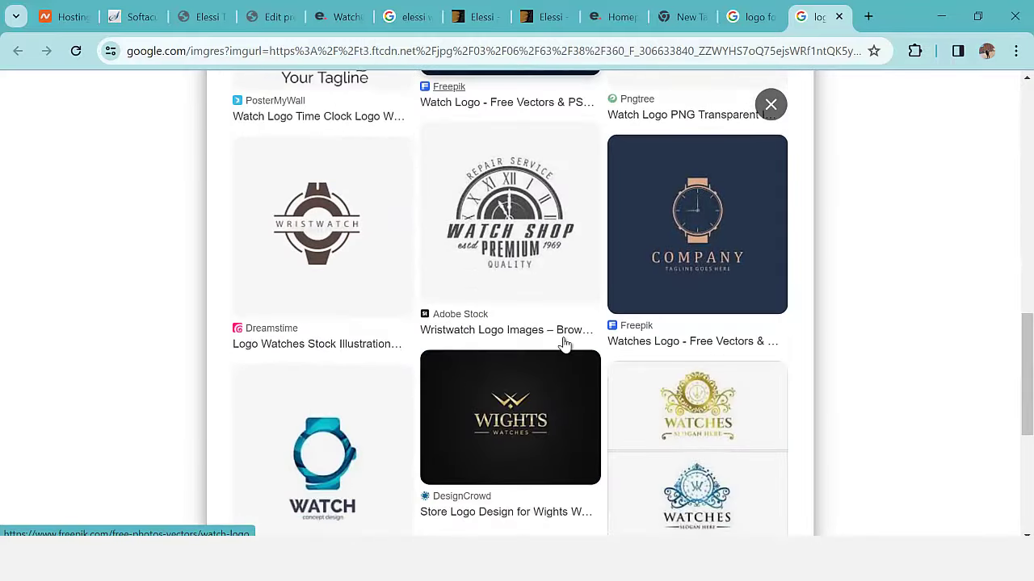
scroll(567, 346, "down", 1)
scroll(573, 341, "up", 14)
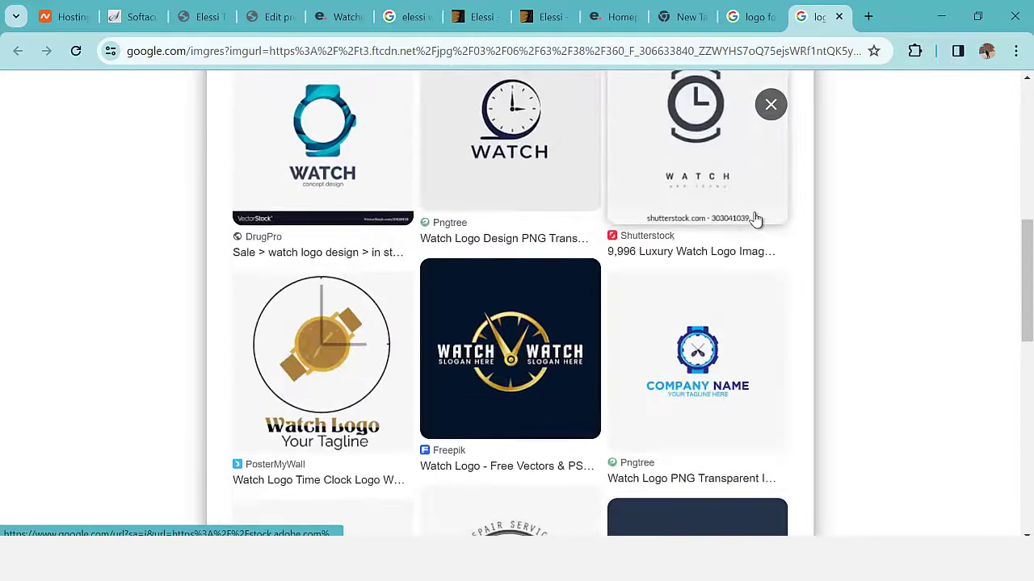
scroll(773, 192, "up", 3)
left_click(771, 106)
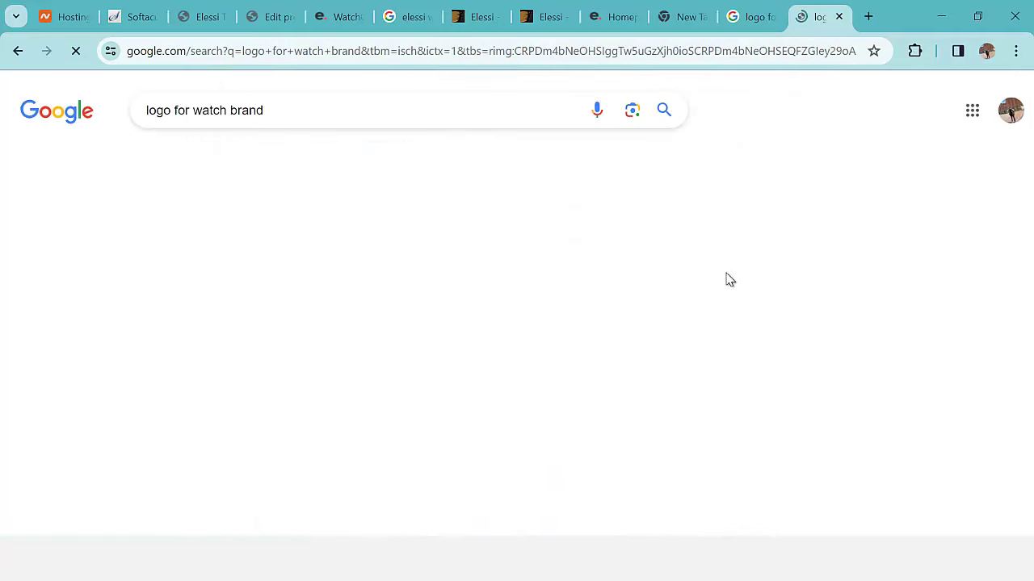
Step: Open the black watch logo result in another new tab
scroll(586, 315, "down", 1)
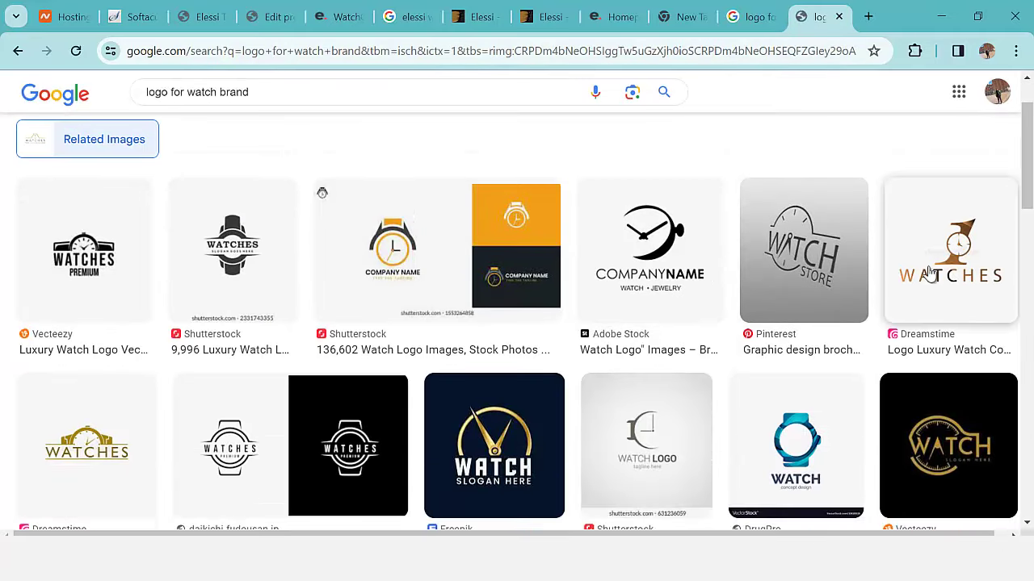
scroll(937, 275, "down", 3)
scroll(933, 279, "down", 4)
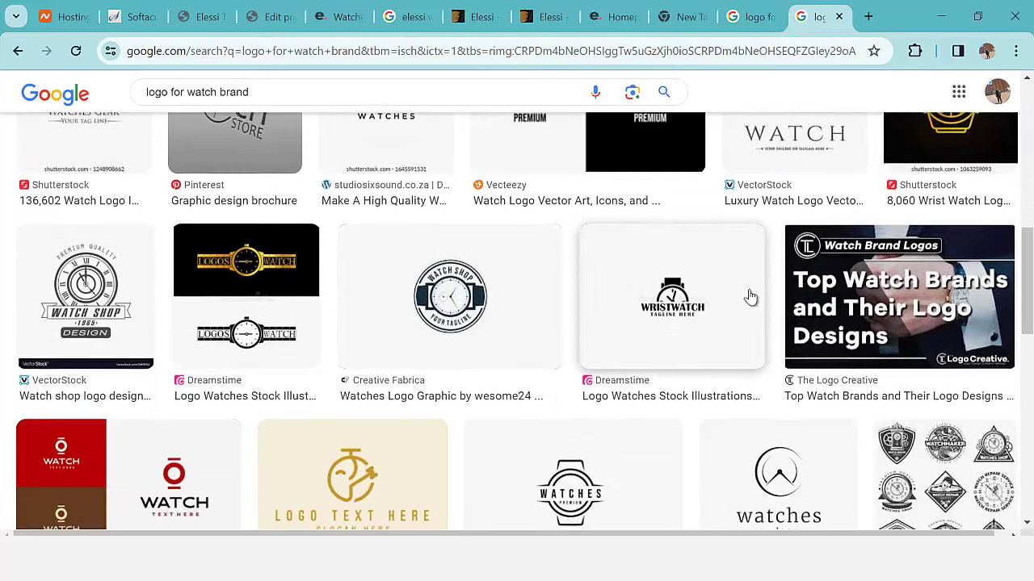
scroll(728, 300, "down", 3)
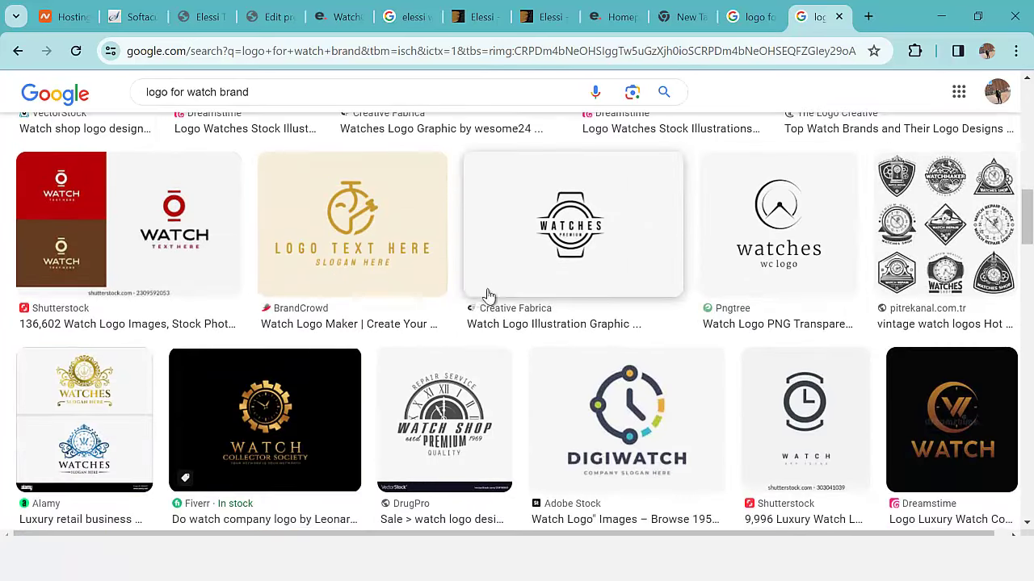
scroll(487, 300, "up", 1)
scroll(341, 293, "up", 2)
right_click(240, 231)
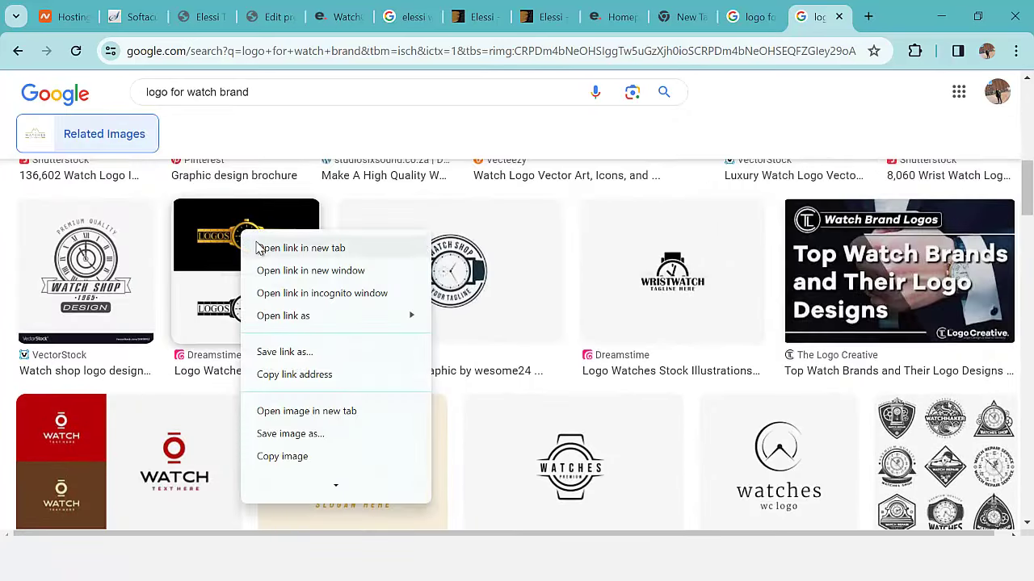
left_click(299, 248)
scroll(719, 311, "down", 4)
scroll(719, 311, "down", 6)
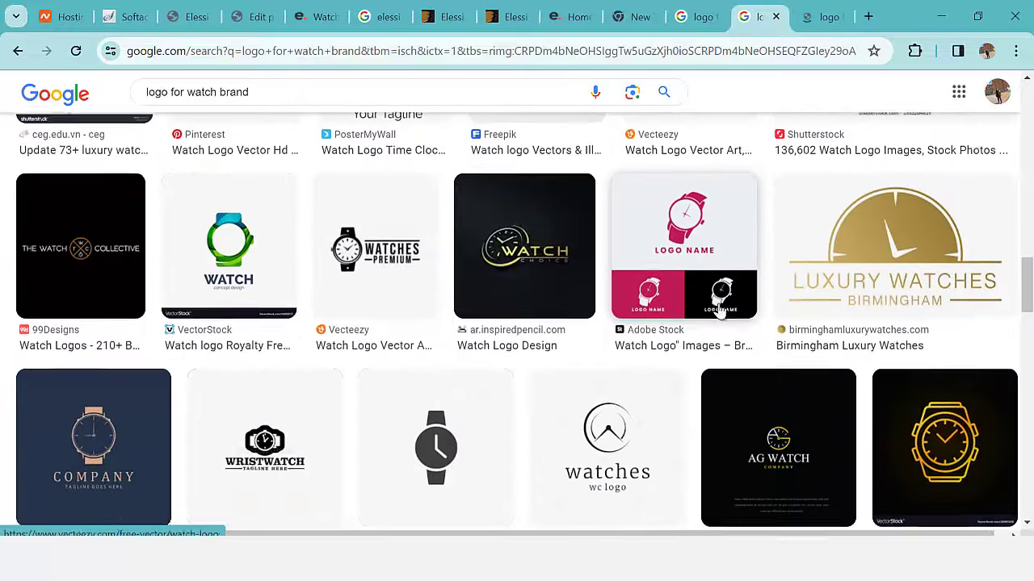
scroll(713, 312, "down", 4)
scroll(714, 312, "down", 4)
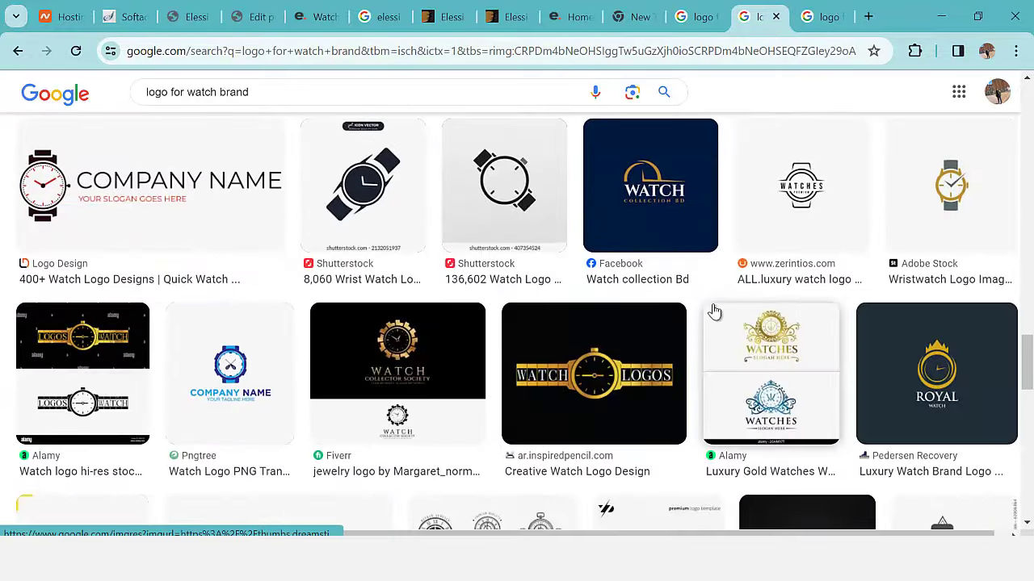
scroll(714, 311, "down", 15)
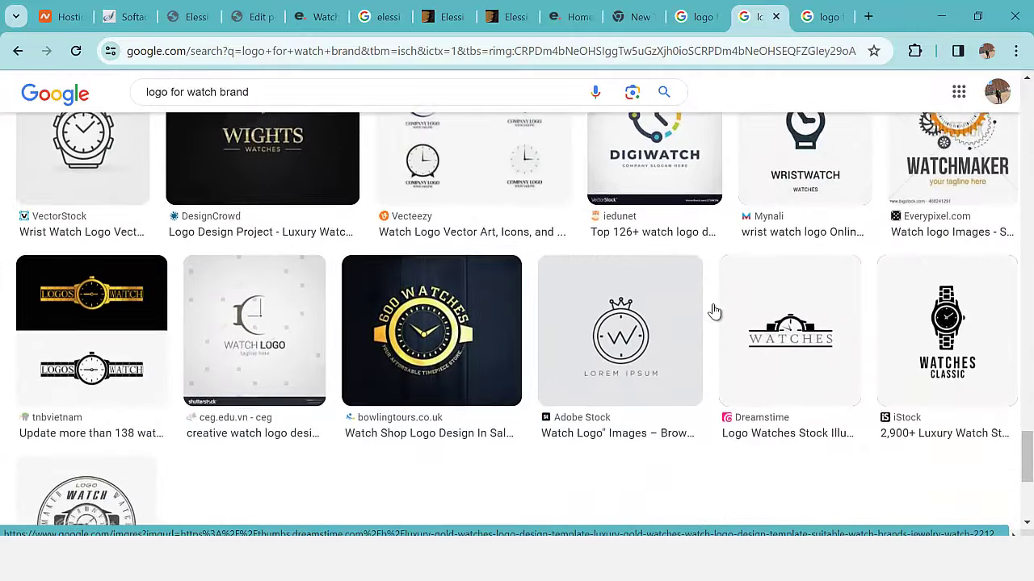
scroll(714, 311, "down", 1)
Step: Snip the black WATCHES logo and save it as logo.JPG in the sweetsecrets folder
left_click_drag(284, 239, 722, 428)
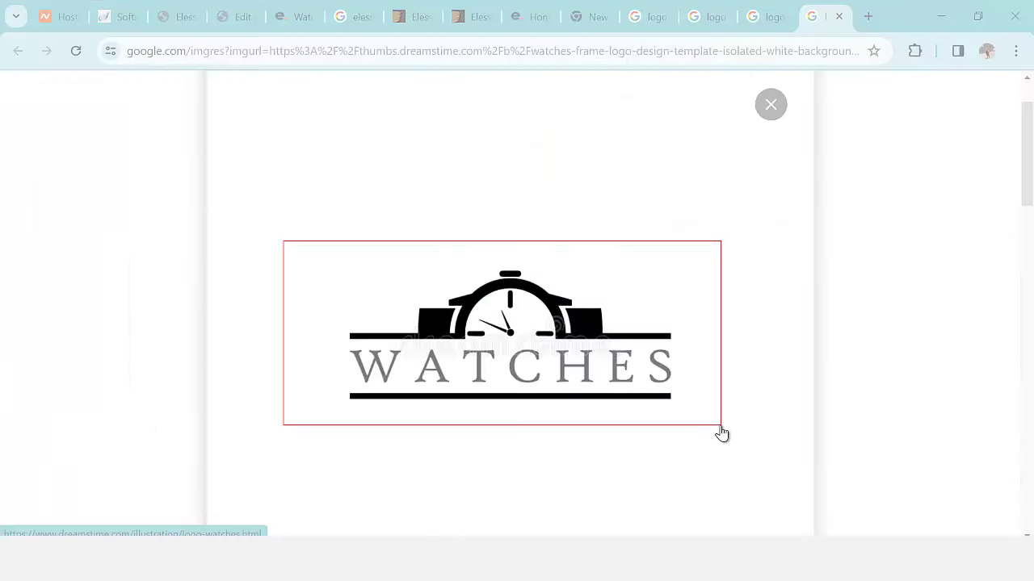
left_click(219, 130)
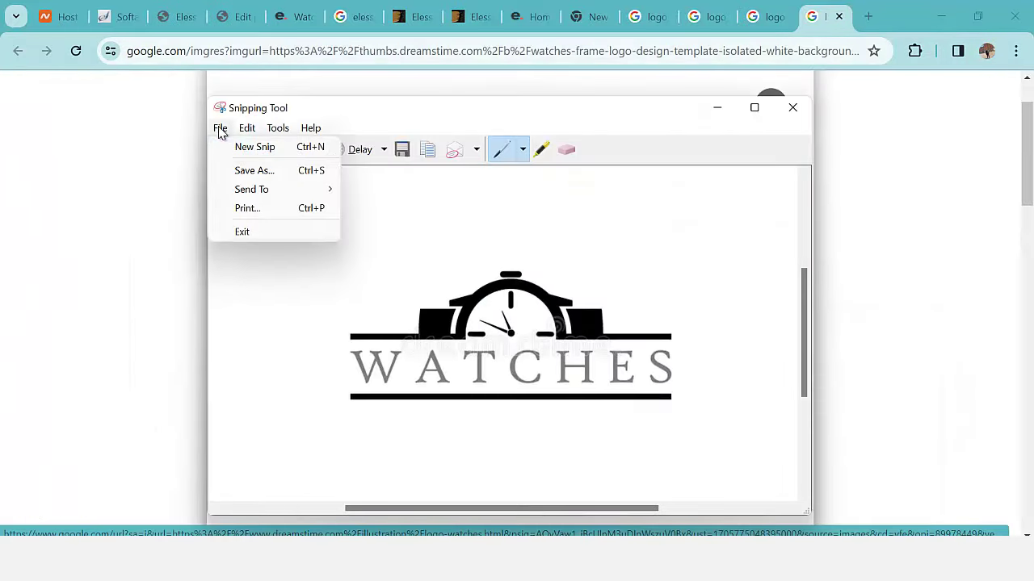
left_click(239, 172)
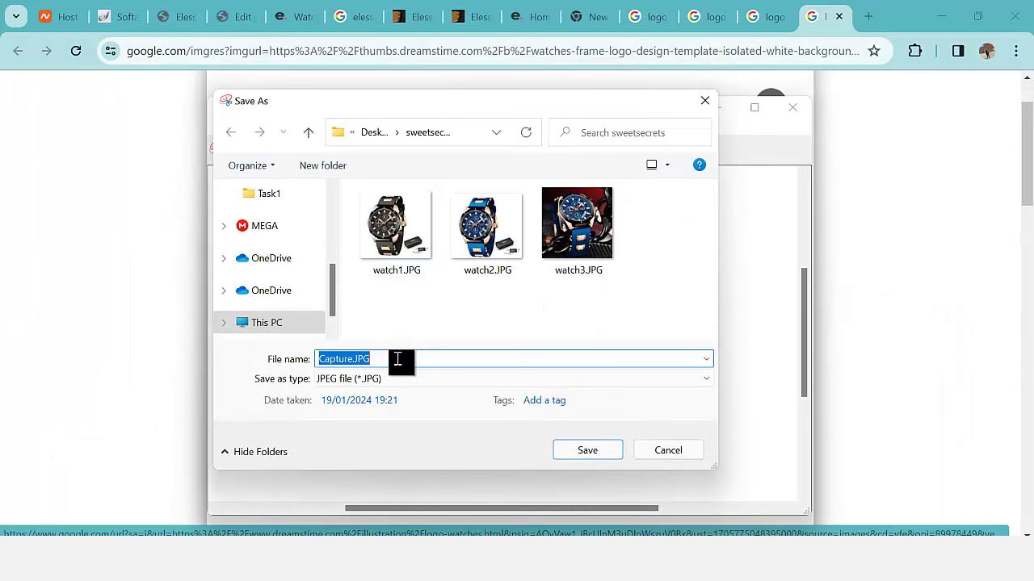
key("Return")
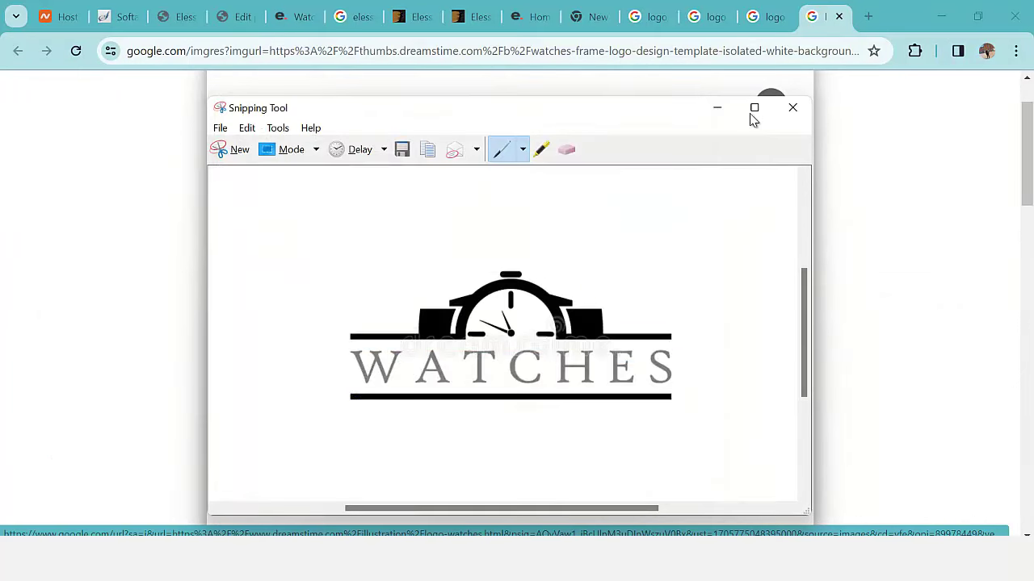
left_click(716, 111)
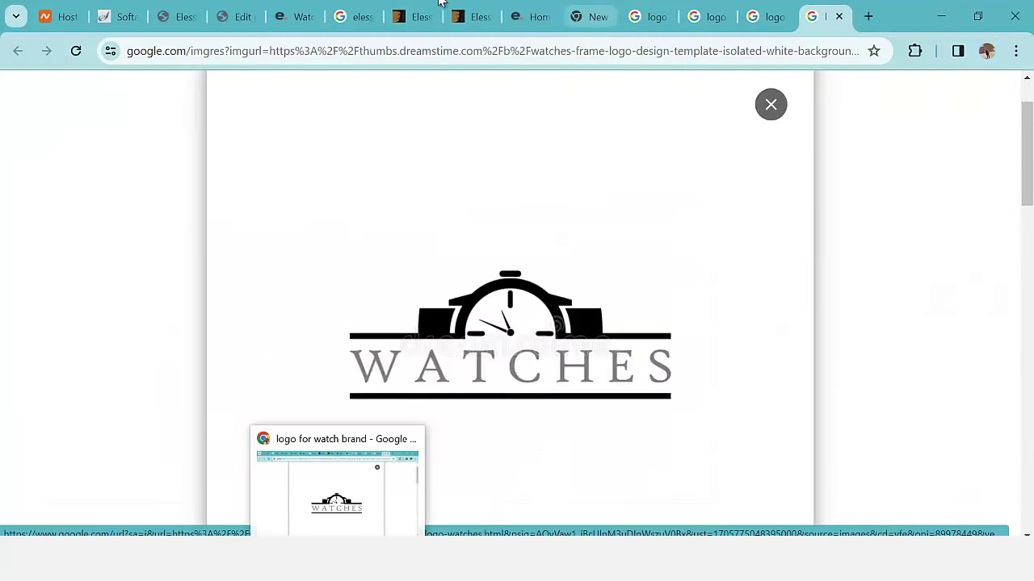
Step: Upload logo.JPG and set it as the Retina Logo
left_click(179, 18)
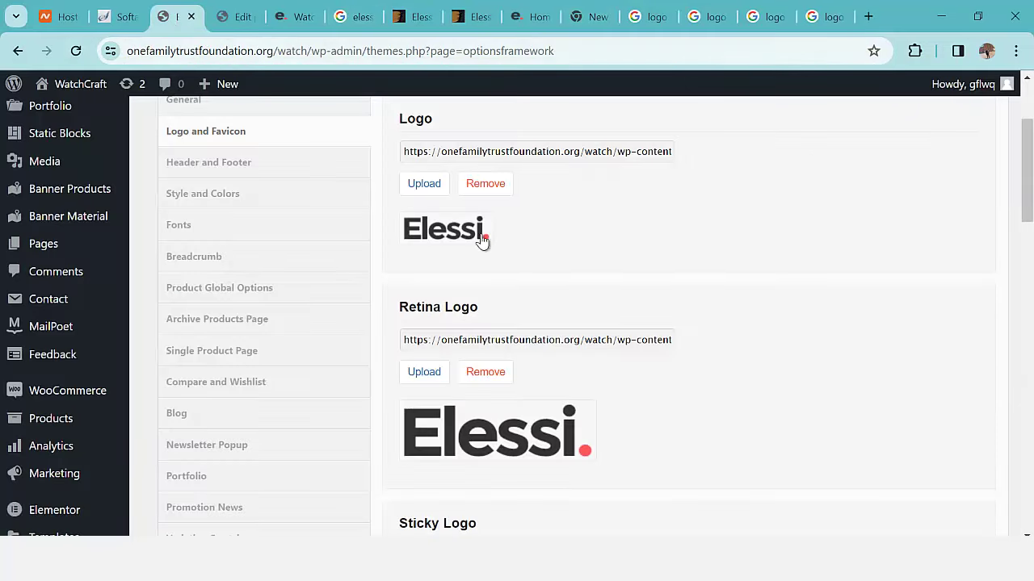
scroll(476, 279, "down", 1)
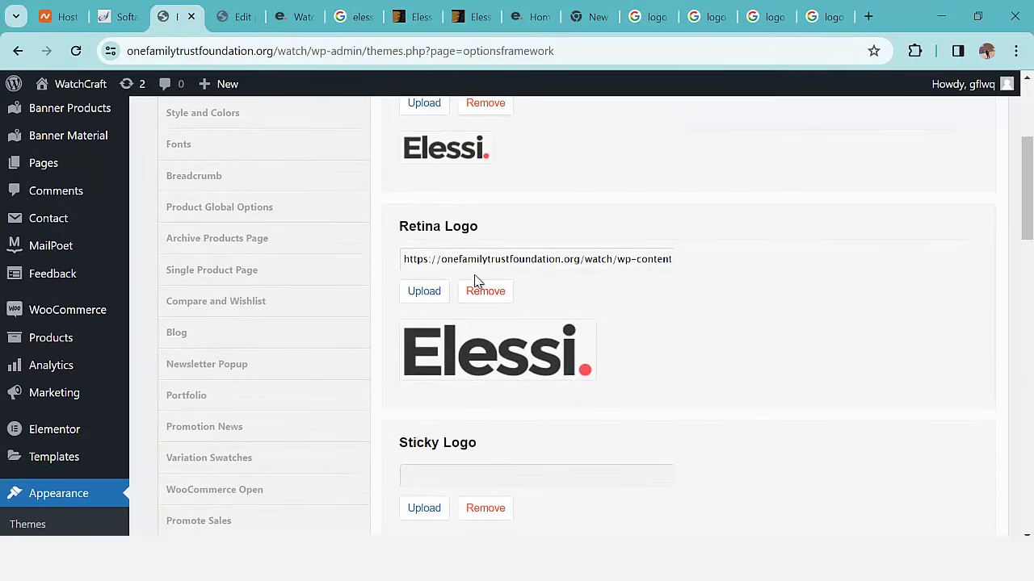
left_click(431, 298)
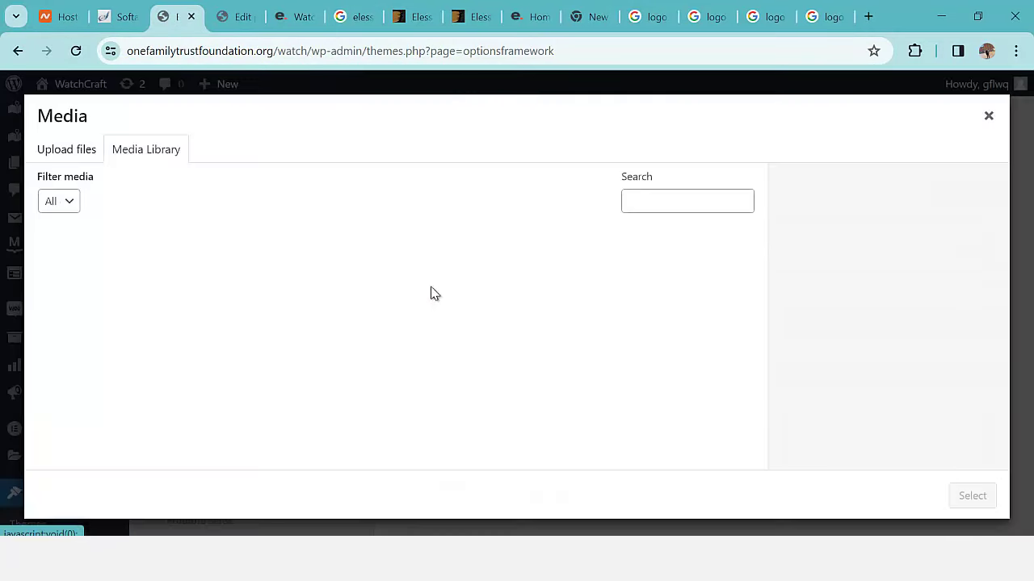
left_click(67, 152)
left_click(516, 342)
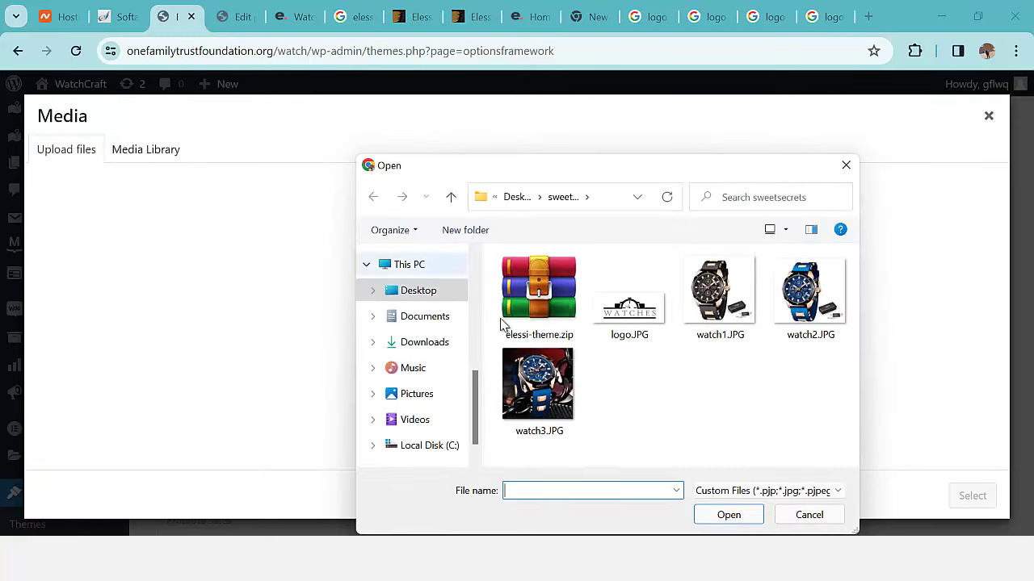
left_click(638, 311)
left_click(729, 515)
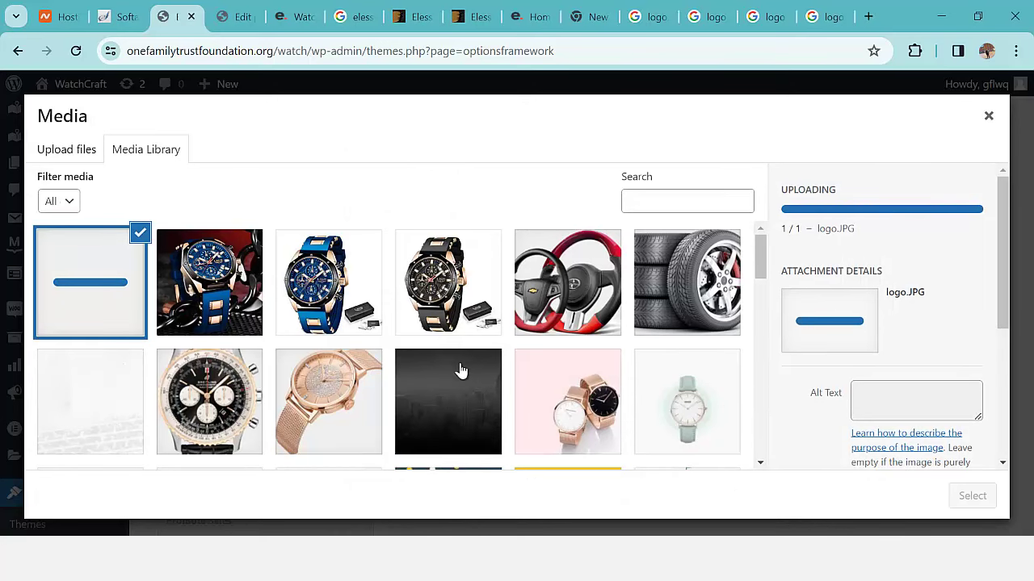
left_click(970, 495)
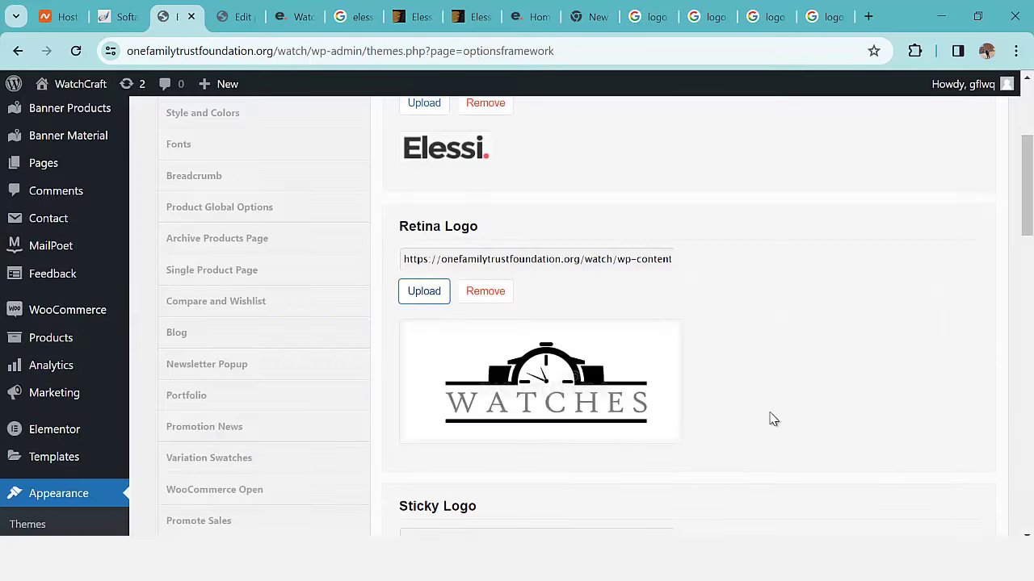
Step: Select the same WATCHES image from the Media Library as the main Logo
scroll(649, 399, "down", 2)
scroll(622, 396, "down", 2)
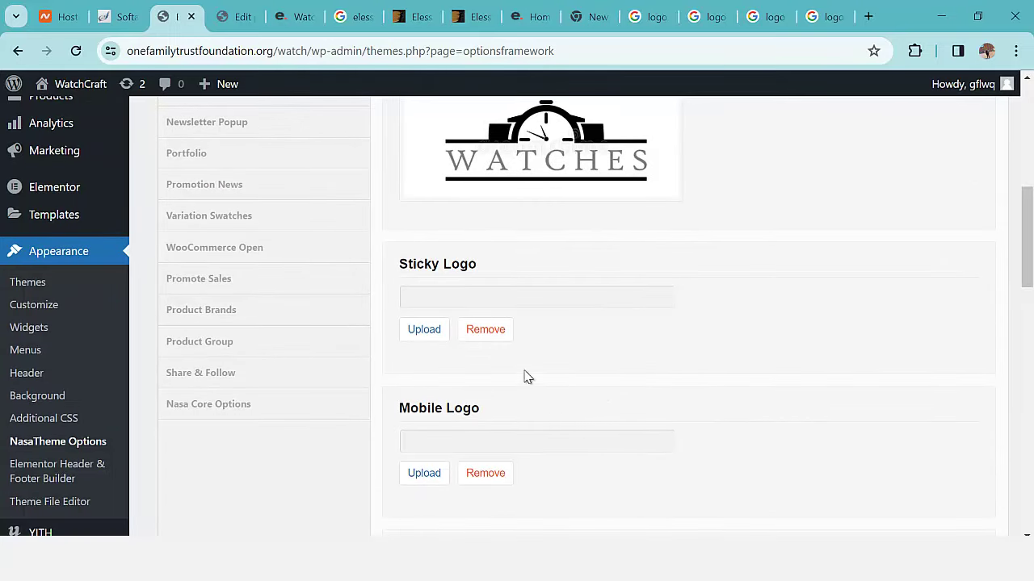
scroll(480, 444, "down", 1)
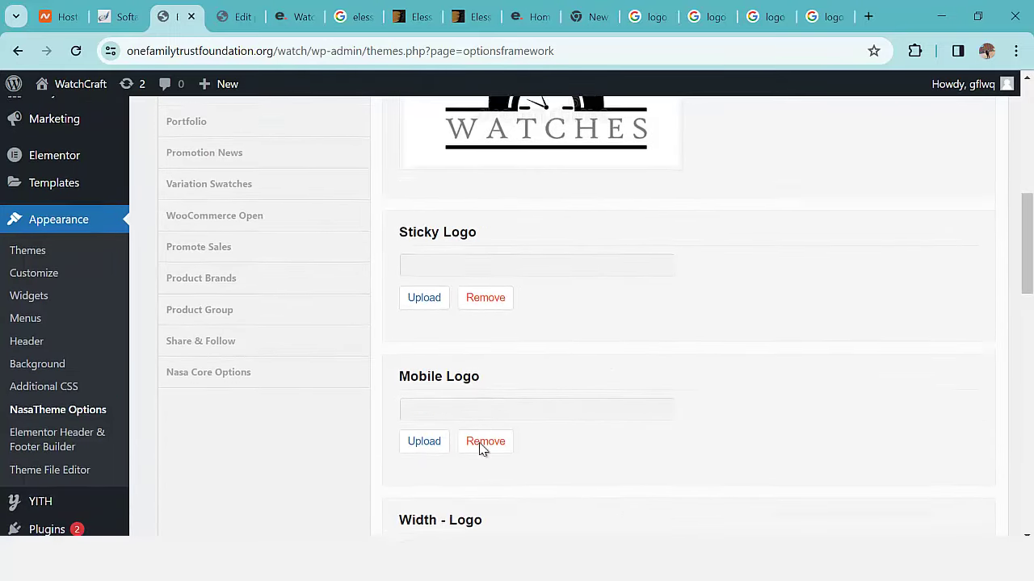
scroll(481, 307, "down", 7)
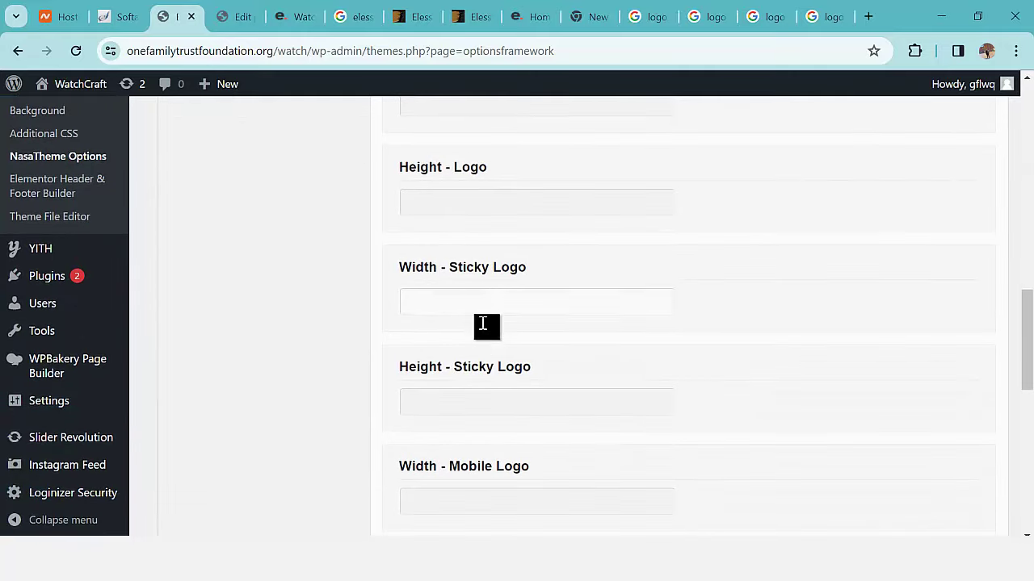
scroll(493, 351, "up", 15)
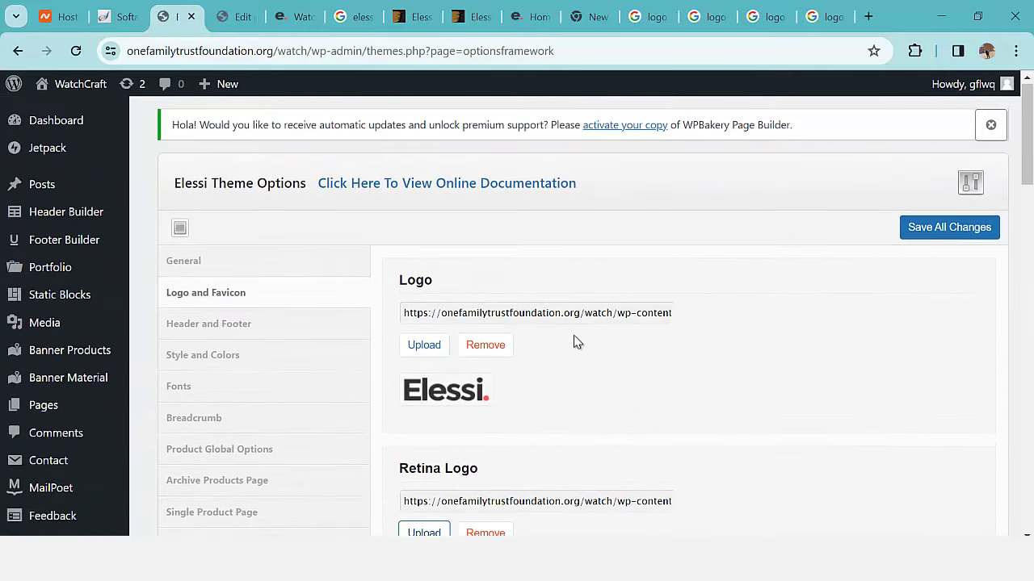
left_click(424, 346)
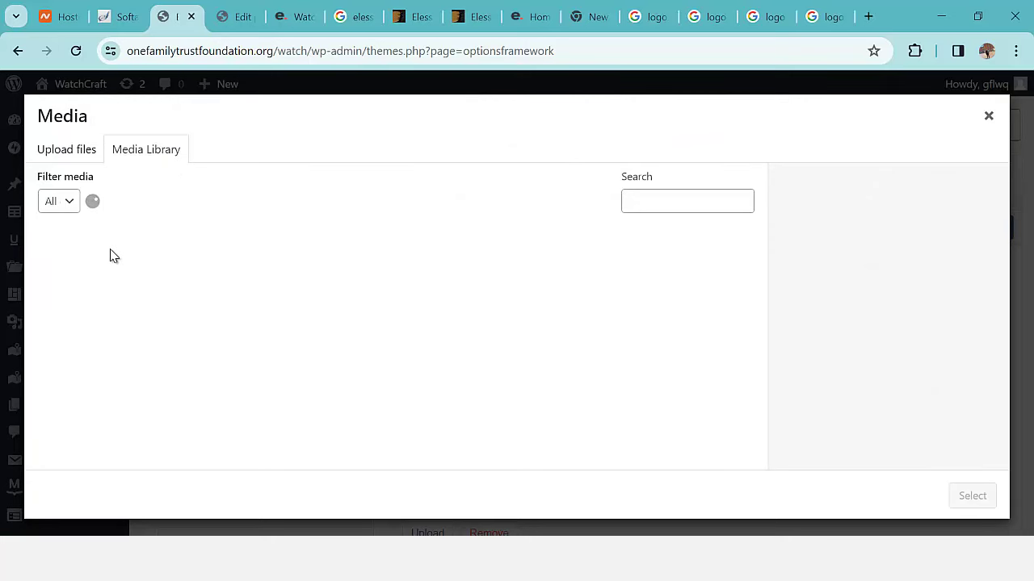
left_click(84, 267)
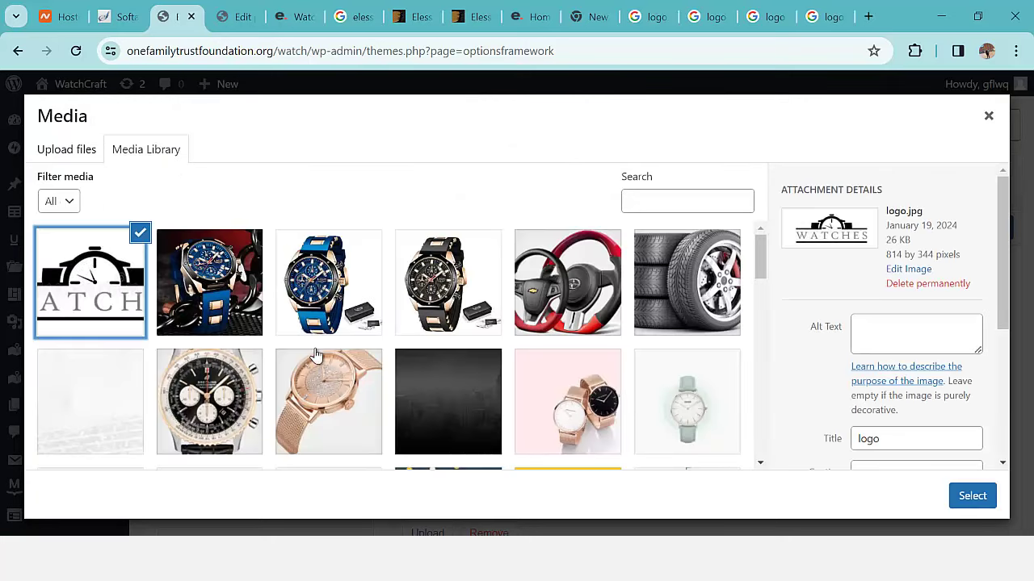
left_click(972, 495)
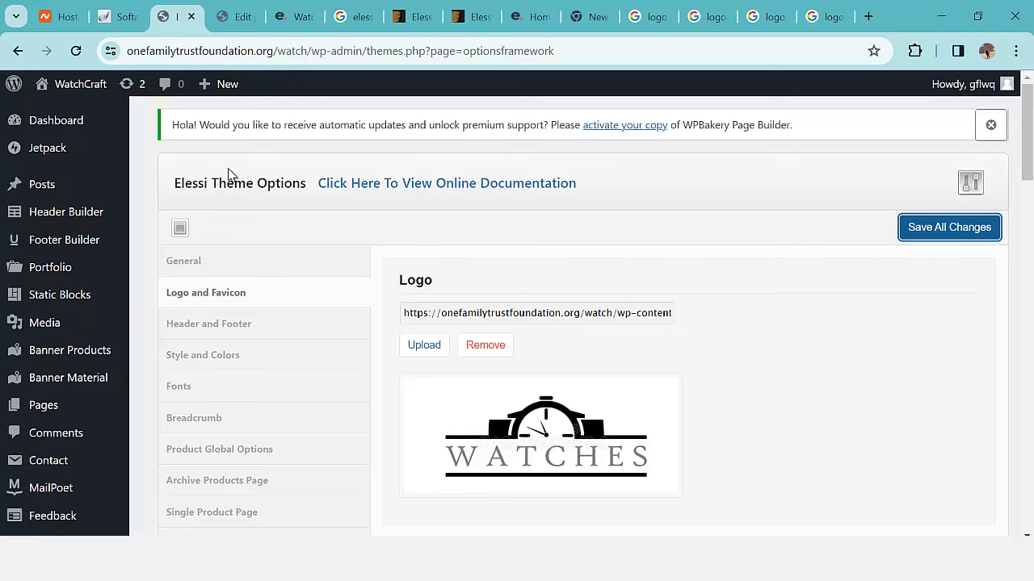
Step: Copy the WatchCraft store URL and load it in the other Chrome window
left_click(287, 20)
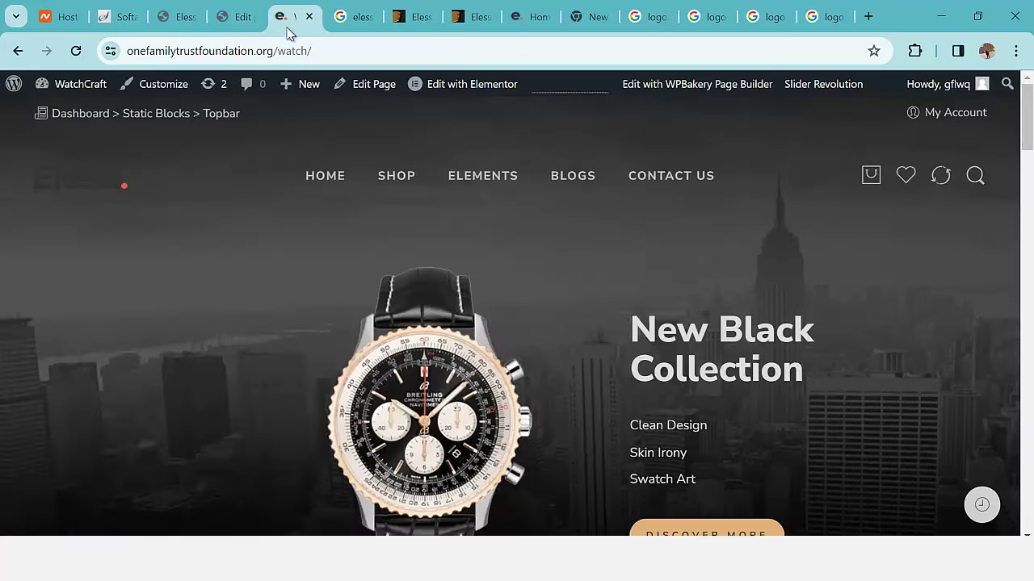
left_click(249, 53)
key("ctrl+c")
right_click(249, 53)
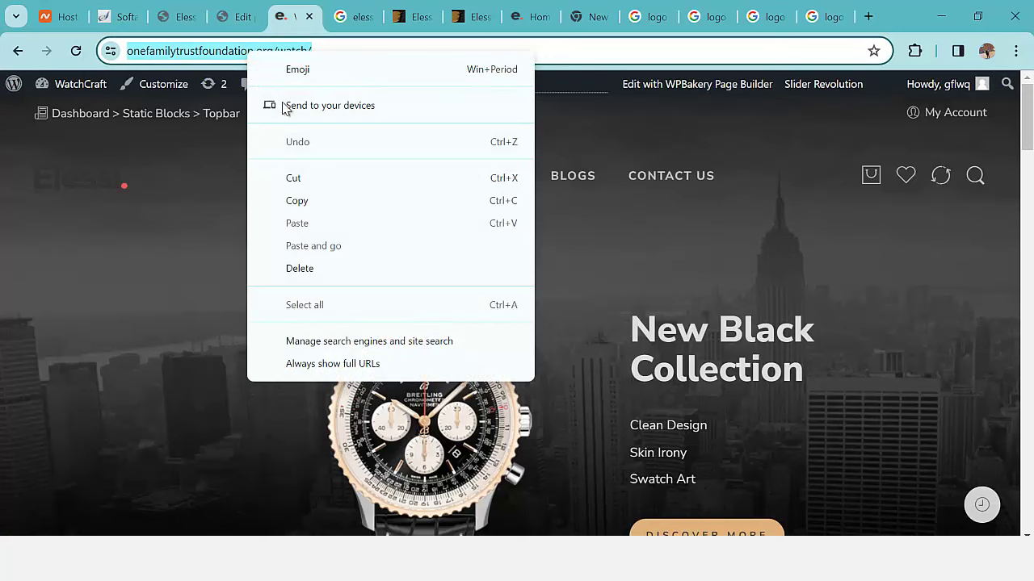
left_click(296, 202)
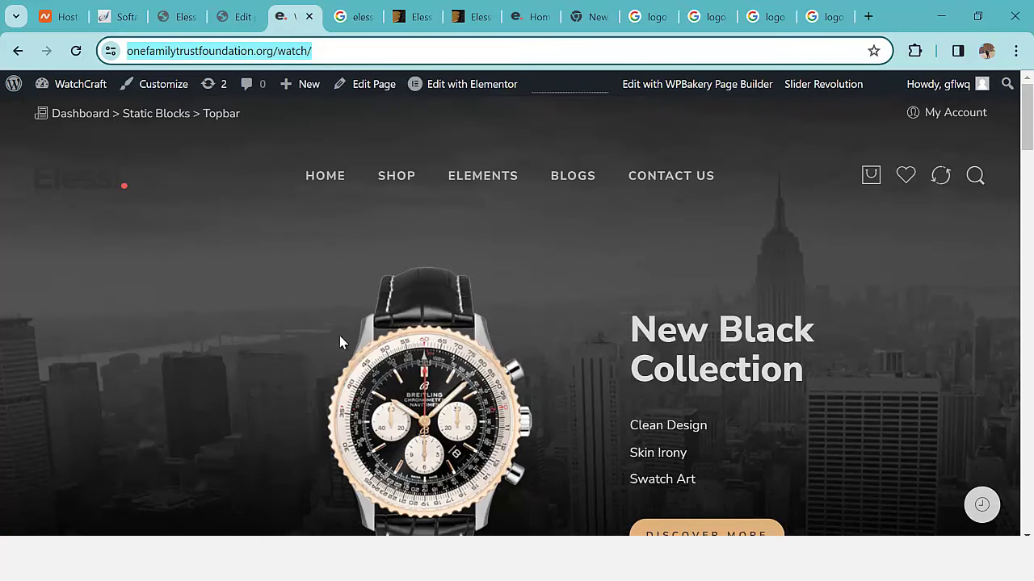
left_click(348, 525)
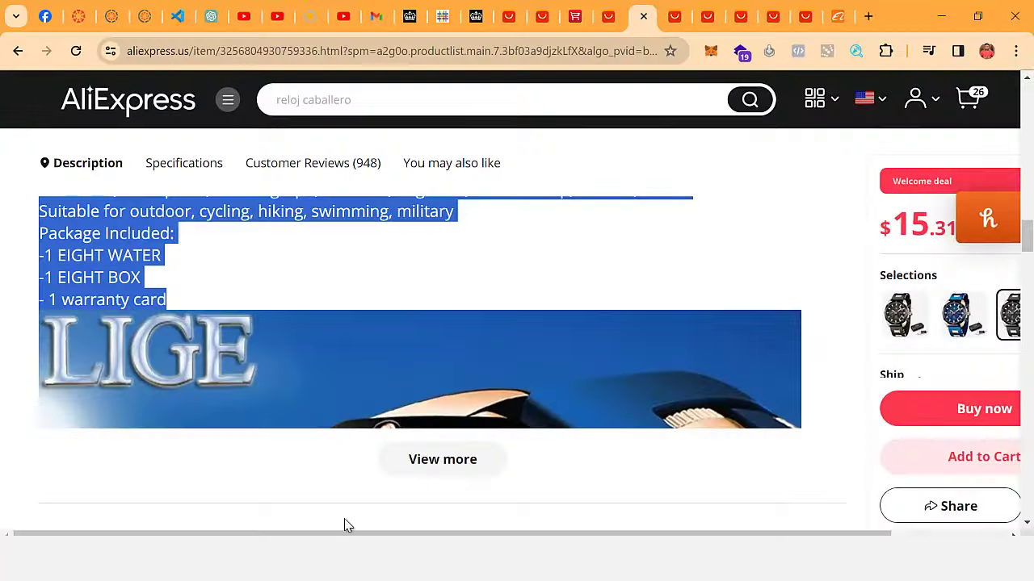
left_click(489, 58)
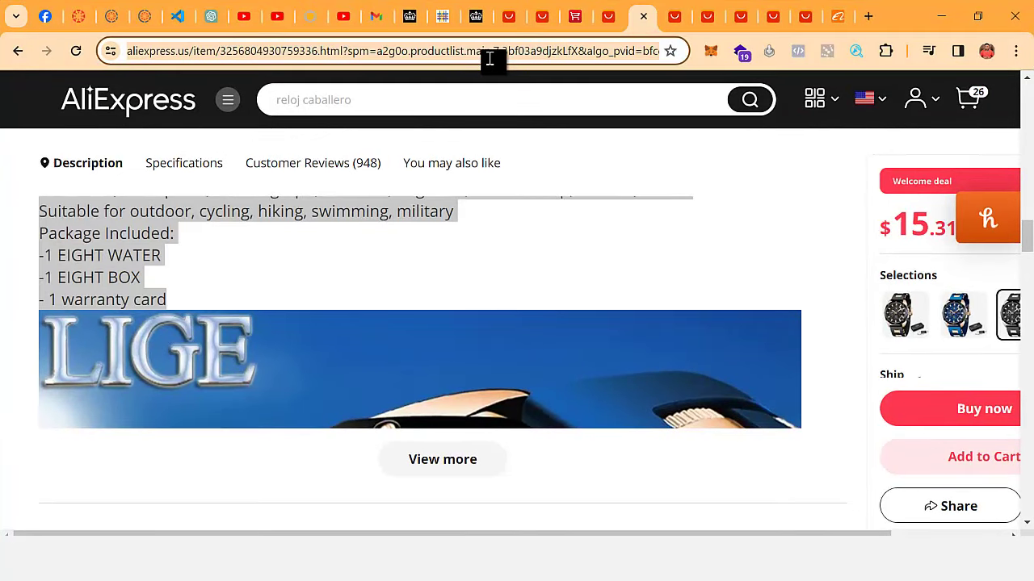
key("ctrl+v")
key("Return")
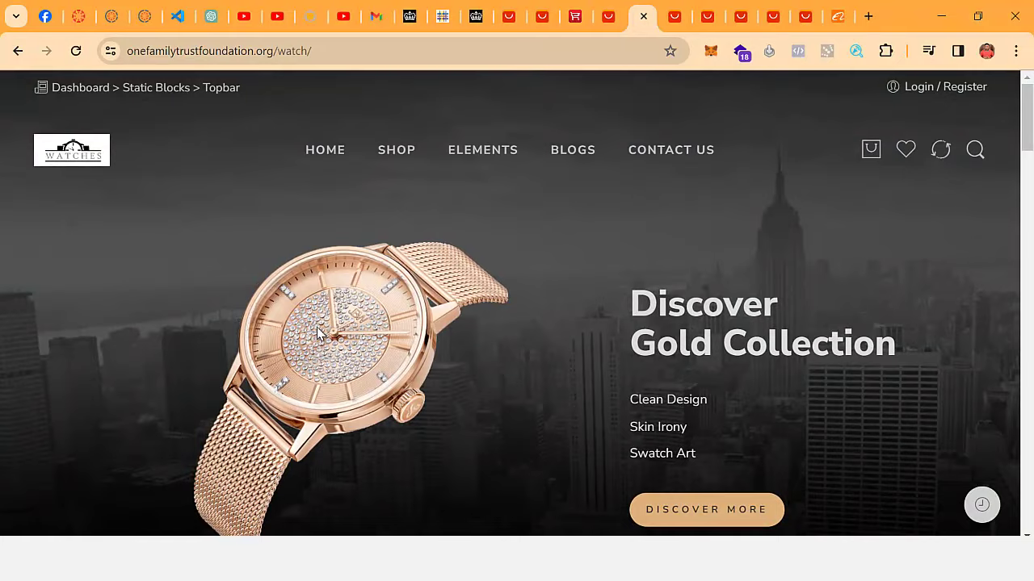
Step: Open the LIGE Fashion Men Luxury Silicone Sport Watch product page
scroll(349, 339, "down", 1)
scroll(404, 343, "down", 8)
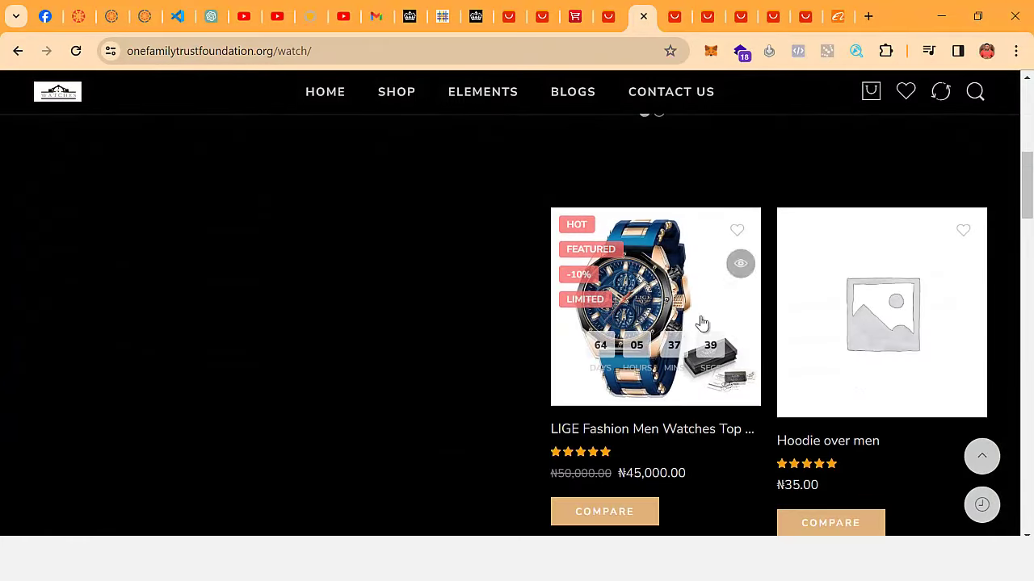
left_click(662, 299)
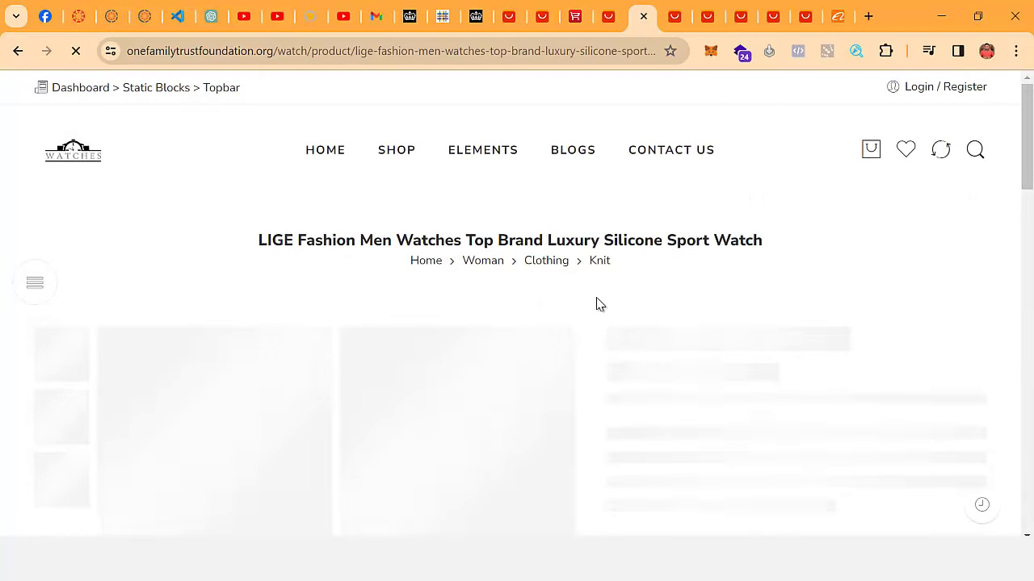
scroll(570, 304, "down", 1)
scroll(570, 304, "down", 1)
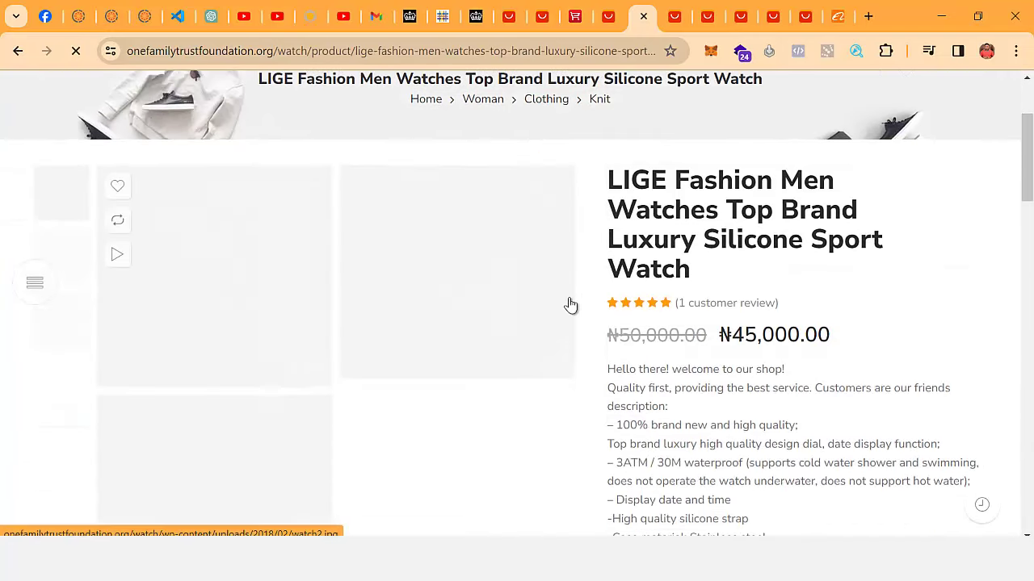
scroll(605, 298, "down", 1)
scroll(604, 299, "up", 3)
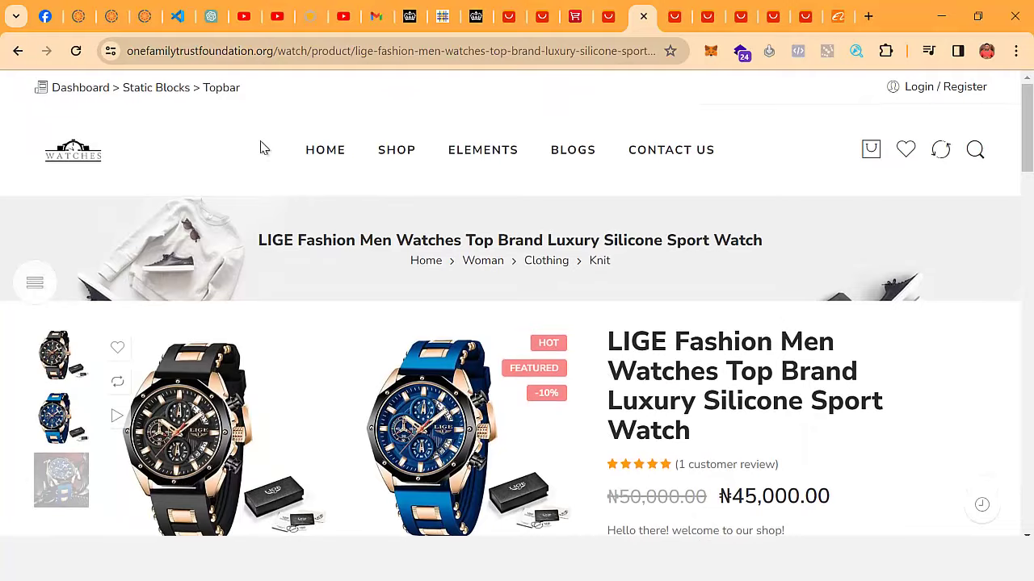
scroll(496, 196, "down", 4)
scroll(211, 354, "up", 1)
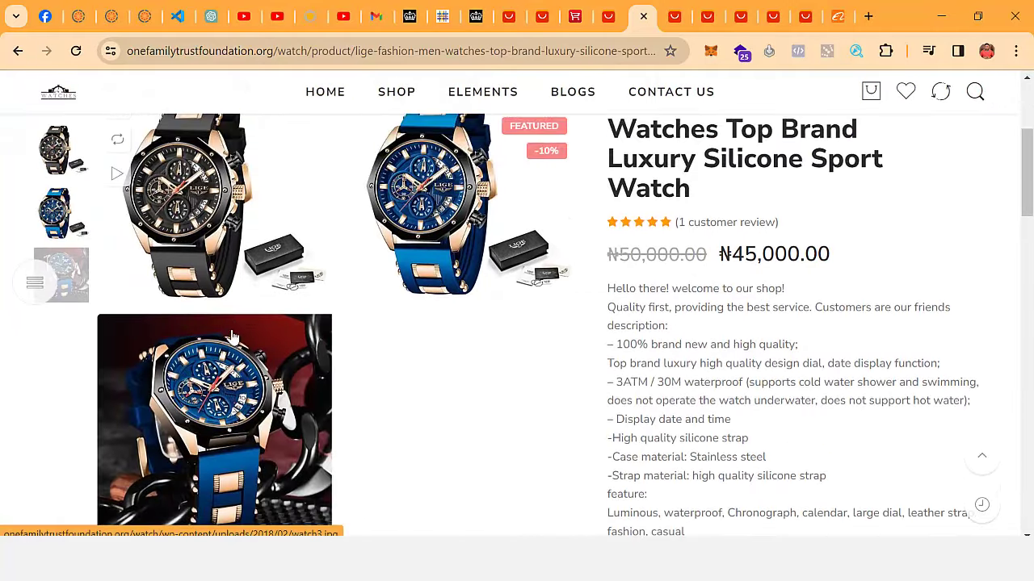
scroll(243, 335, "down", 12)
scroll(374, 402, "down", 3)
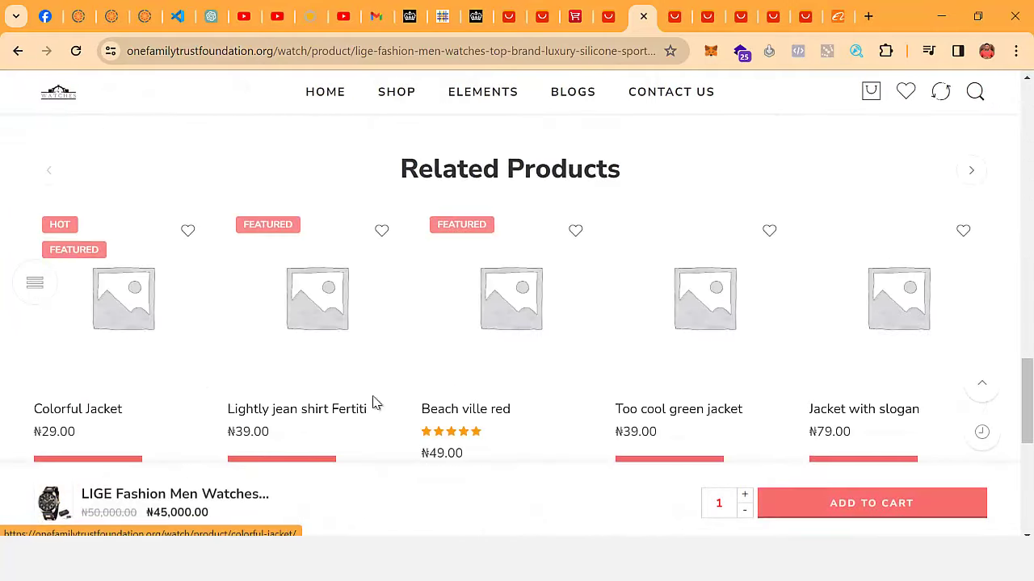
scroll(359, 358, "up", 7)
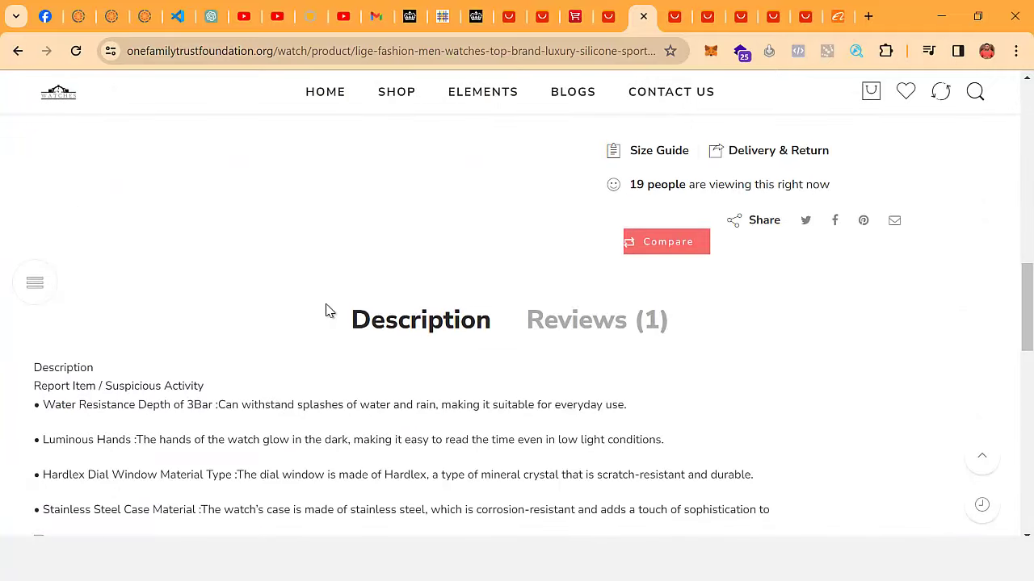
scroll(327, 307, "up", 9)
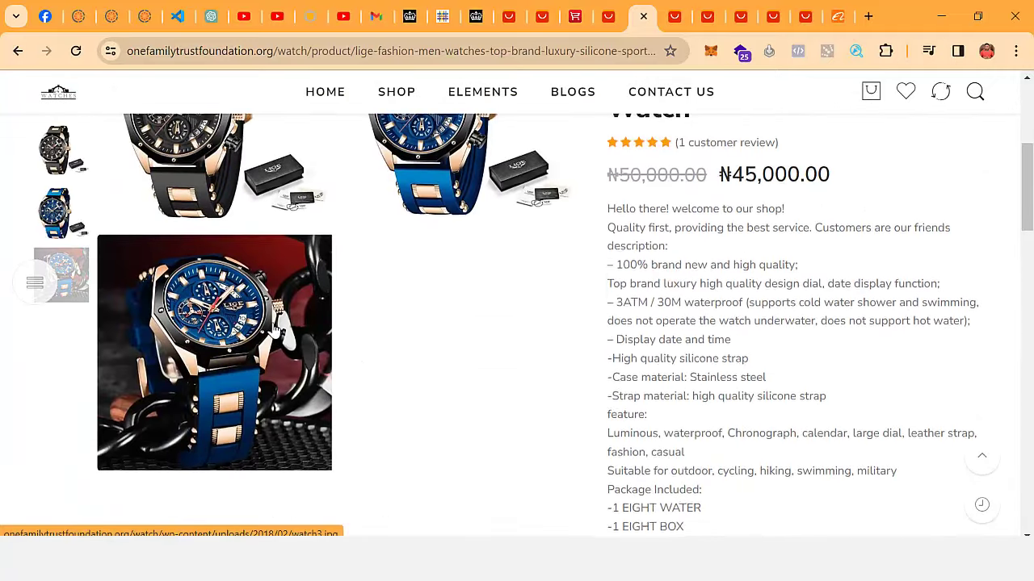
scroll(275, 331, "up", 4)
scroll(727, 355, "down", 5)
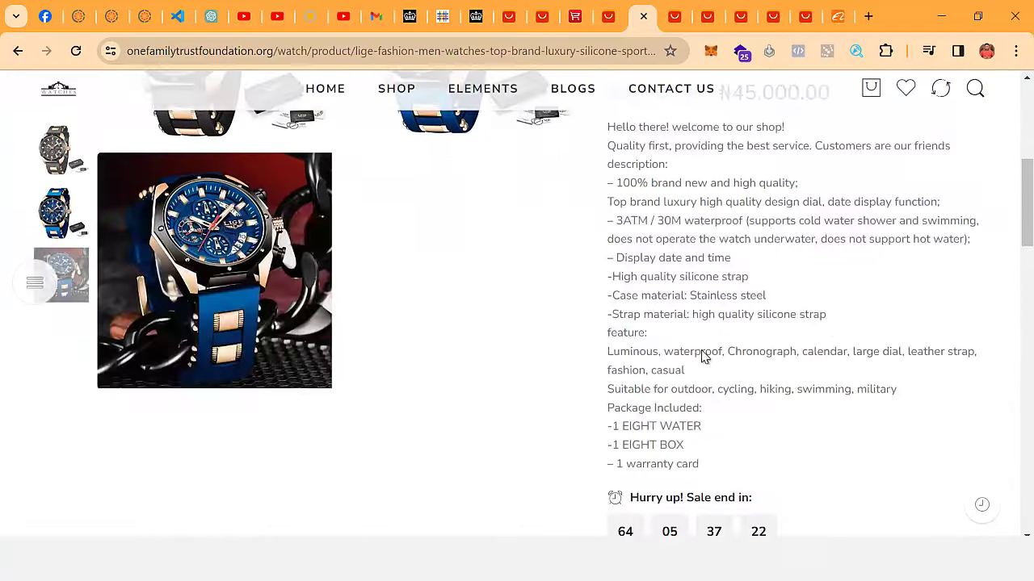
scroll(701, 356, "down", 6)
scroll(738, 353, "up", 1)
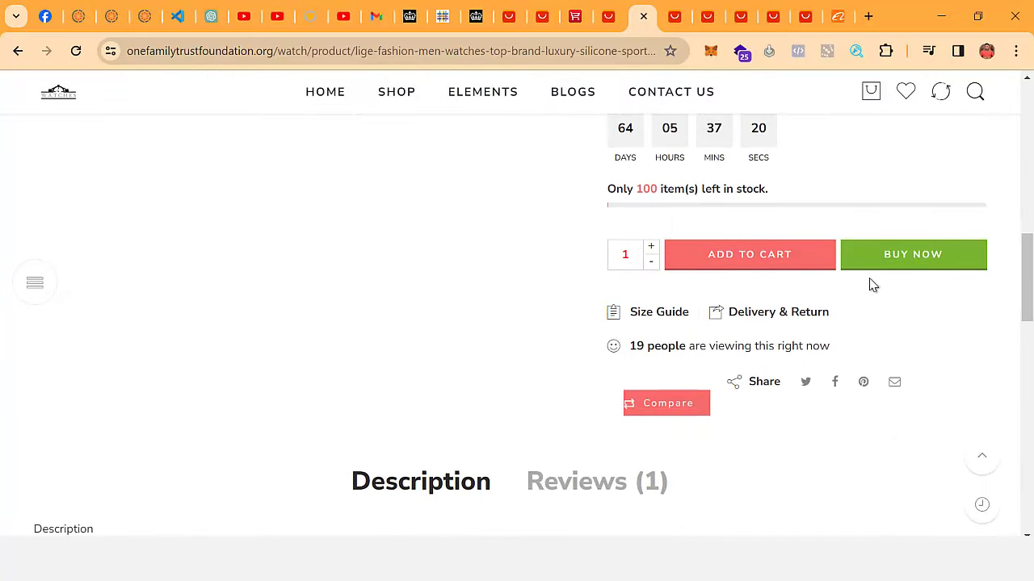
Step: Buy the watch now and review checkout showing a ₦45,000.00 total
left_click(925, 258)
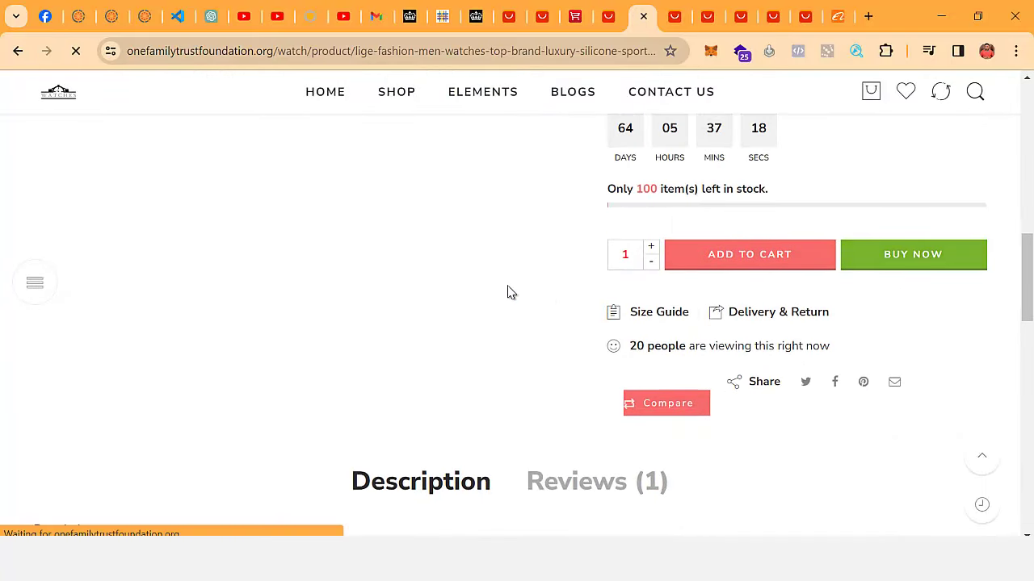
scroll(896, 392, "up", 1)
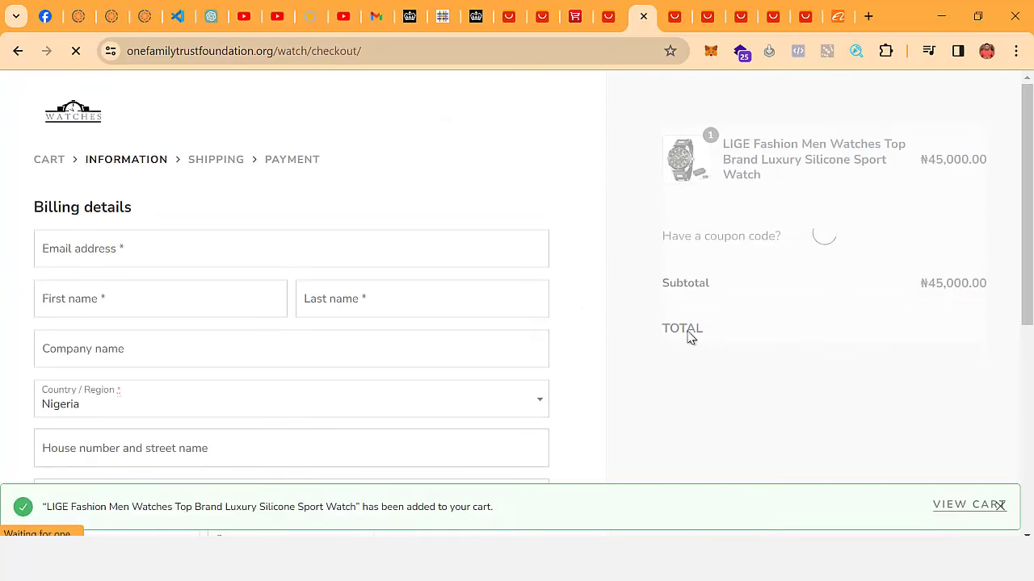
scroll(859, 330, "down", 2)
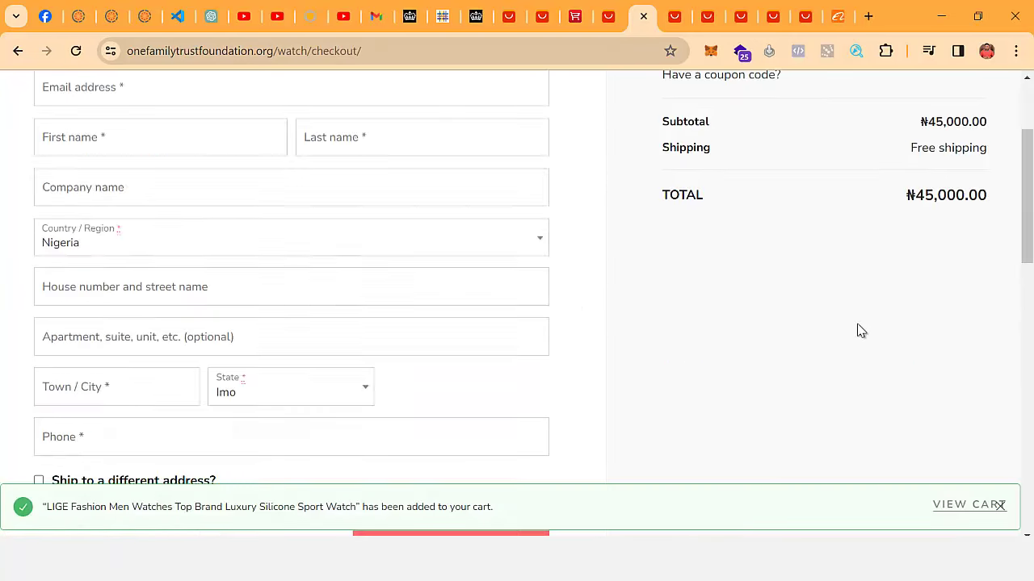
scroll(778, 217, "up", 2)
scroll(737, 303, "down", 3)
scroll(738, 303, "down", 3)
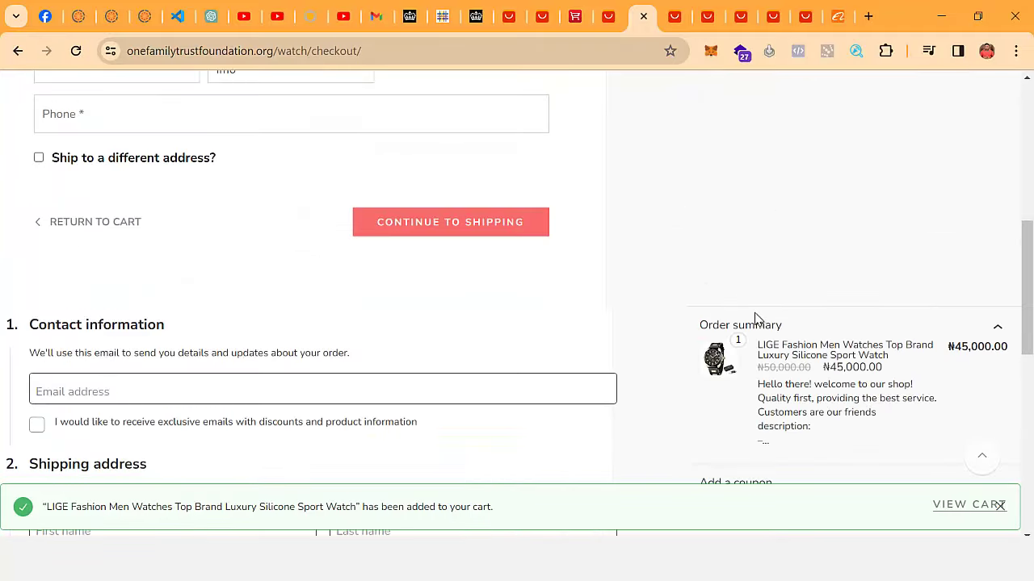
scroll(768, 334, "down", 2)
scroll(857, 258, "down", 2)
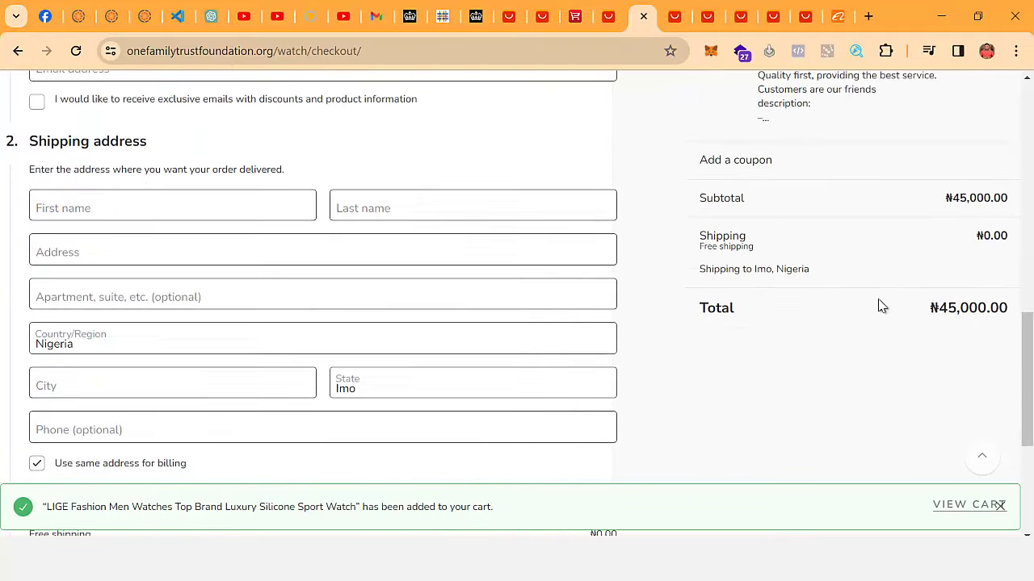
scroll(653, 318, "down", 4)
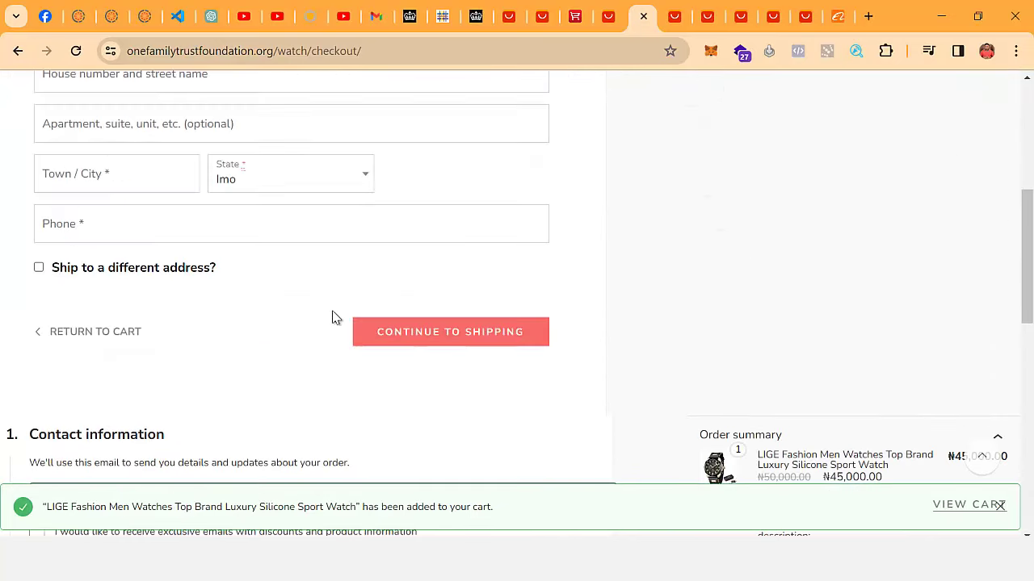
Step: Fill the billing form with a saved Chrome autofill address
scroll(334, 311, "up", 5)
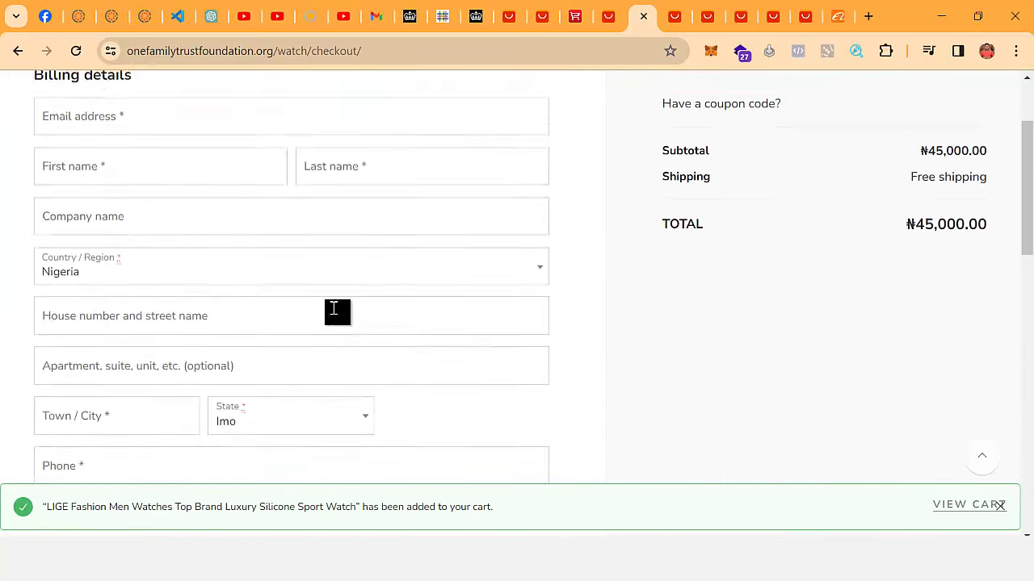
left_click(153, 247)
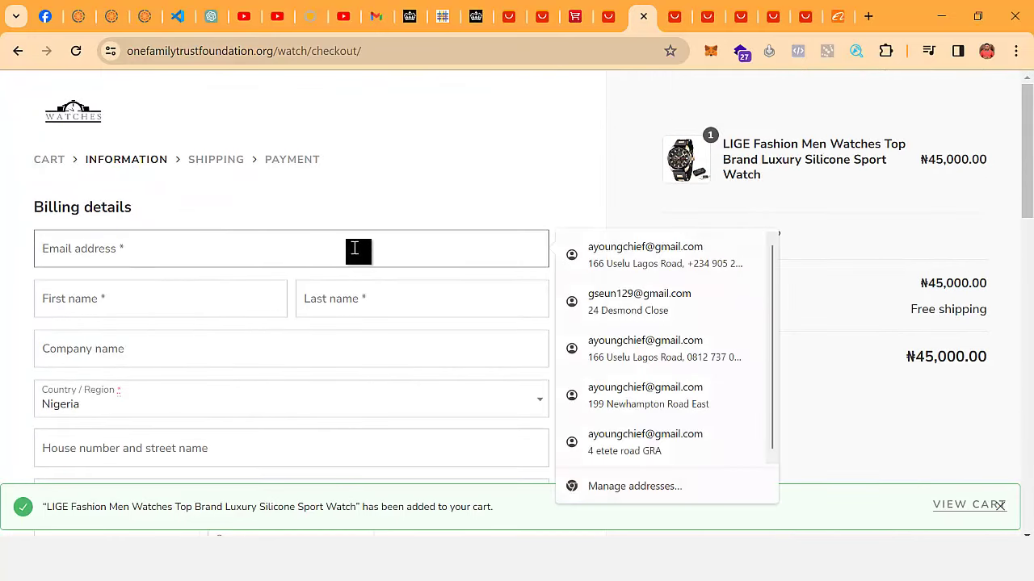
left_click(619, 300)
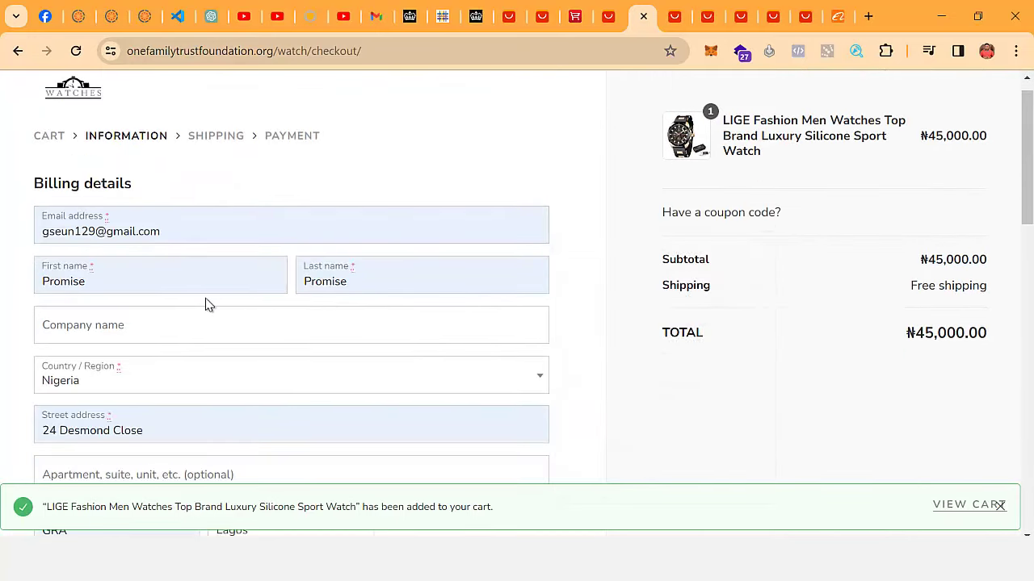
scroll(178, 281, "down", 2)
scroll(210, 226, "down", 1)
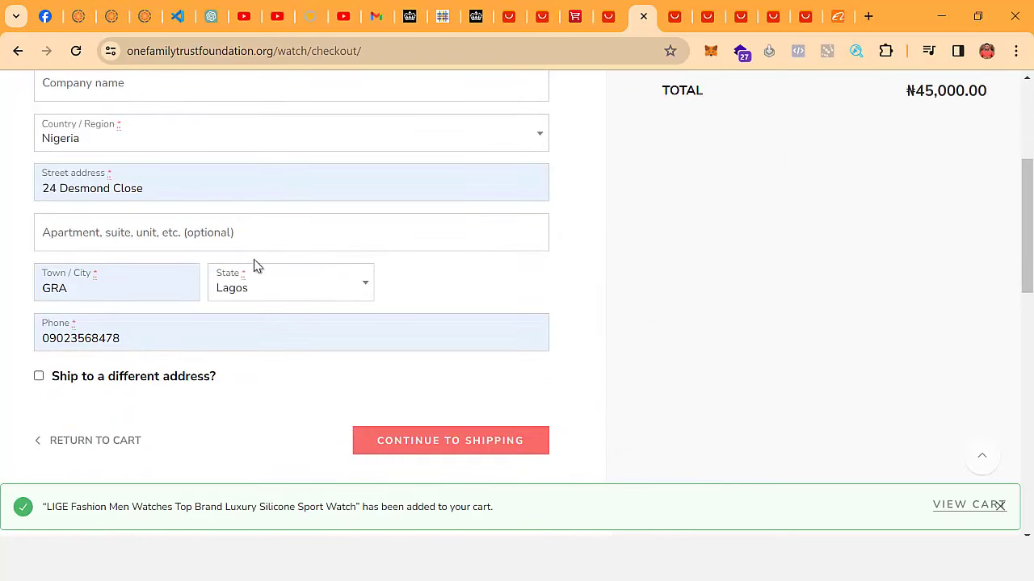
scroll(255, 292, "down", 1)
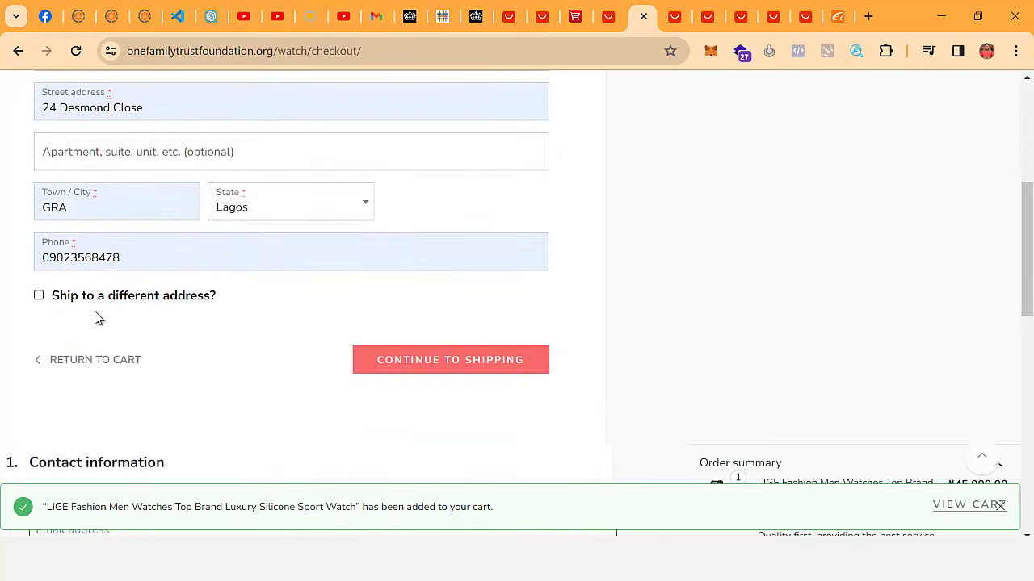
scroll(97, 317, "down", 2)
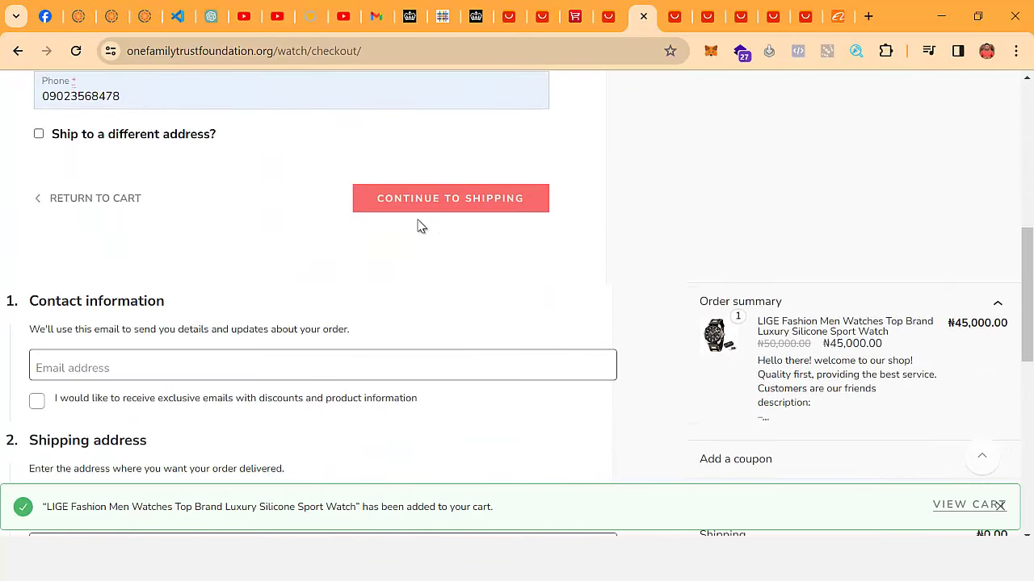
scroll(415, 244, "down", 2)
scroll(416, 244, "up", 2)
Step: Advance checkout through free shipping to the cash-on-delivery payment step
left_click(445, 207)
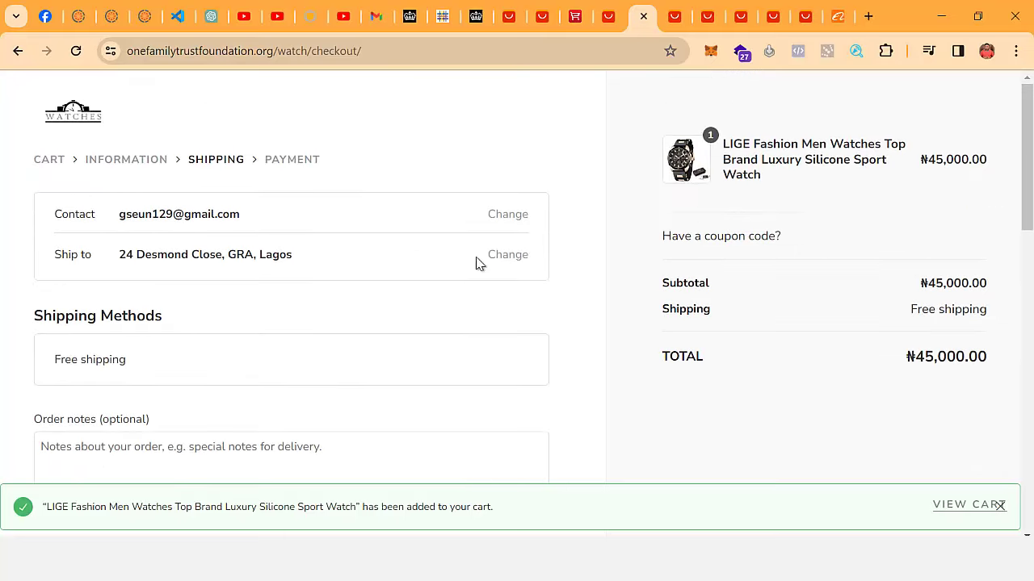
scroll(708, 358, "down", 4)
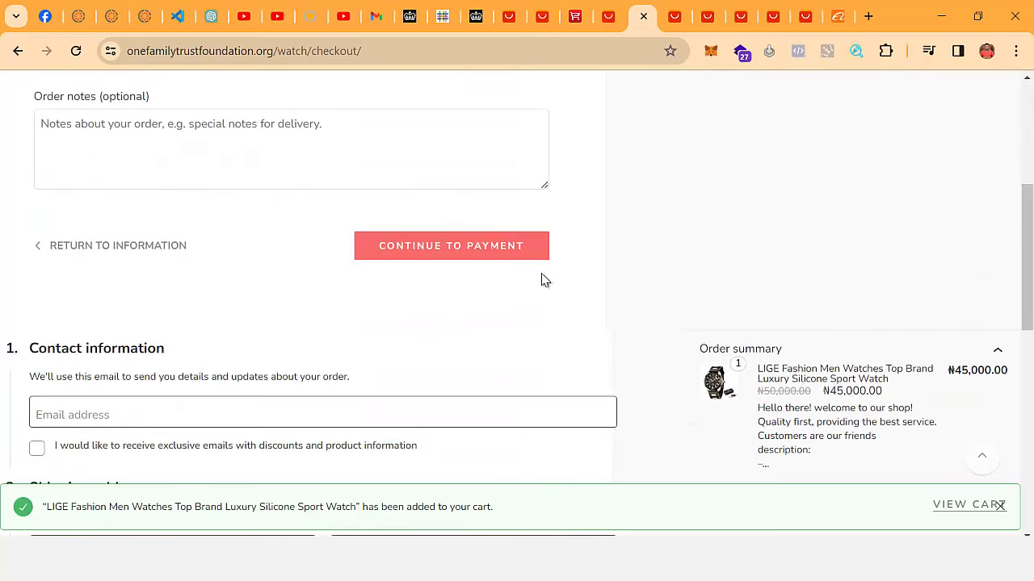
left_click(514, 256)
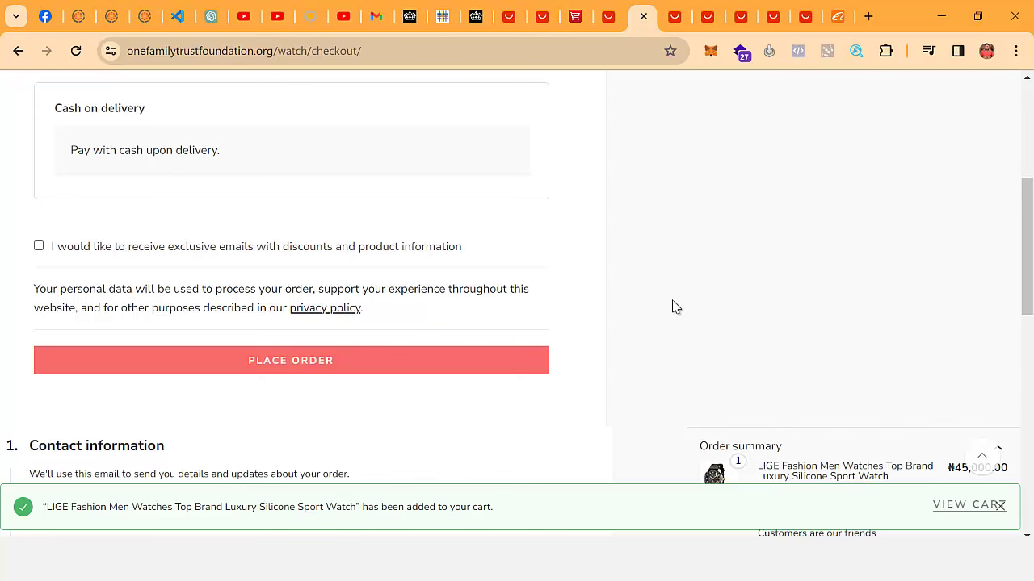
scroll(299, 239, "up", 1)
scroll(223, 242, "up", 1)
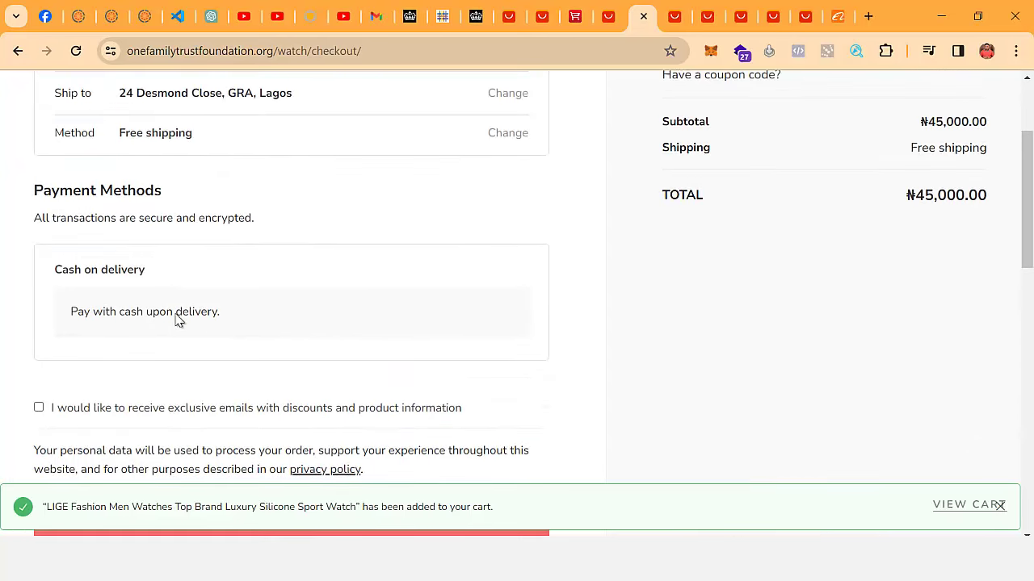
scroll(178, 319, "down", 2)
scroll(208, 323, "up", 1)
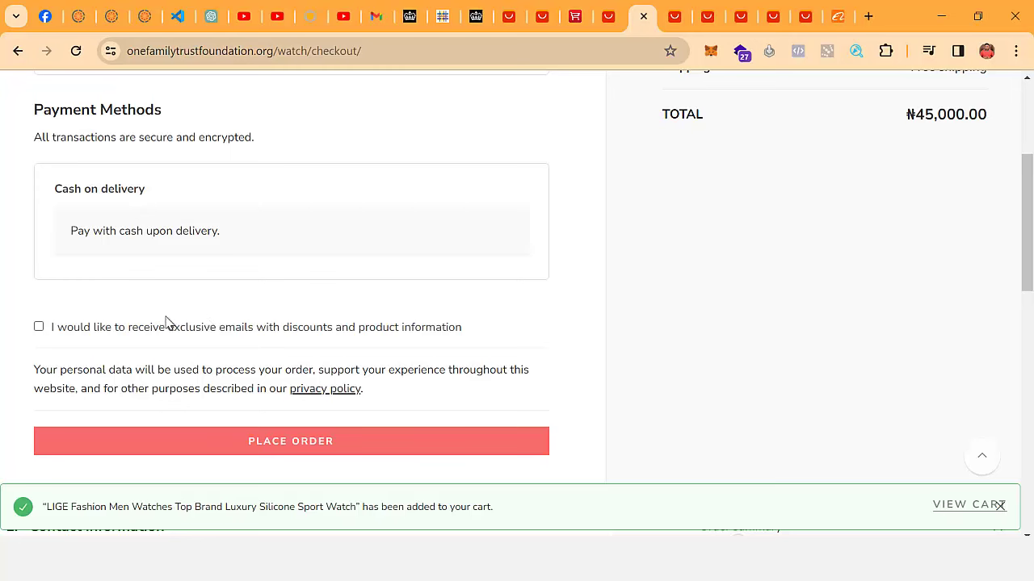
Step: Opt in to discount and product emails and place the LIGE watch order
left_click(39, 328)
scroll(194, 295, "up", 3)
scroll(355, 427, "down", 3)
left_click(341, 444)
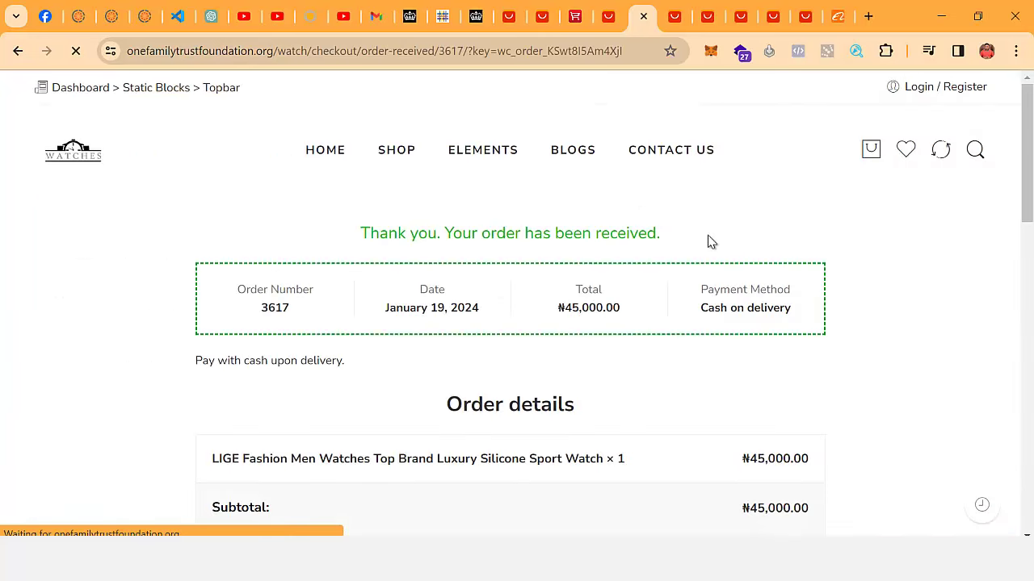
Step: Review the ₦45,000.00 order-received page, then switch to the watch store homepage window
scroll(634, 245, "down", 1)
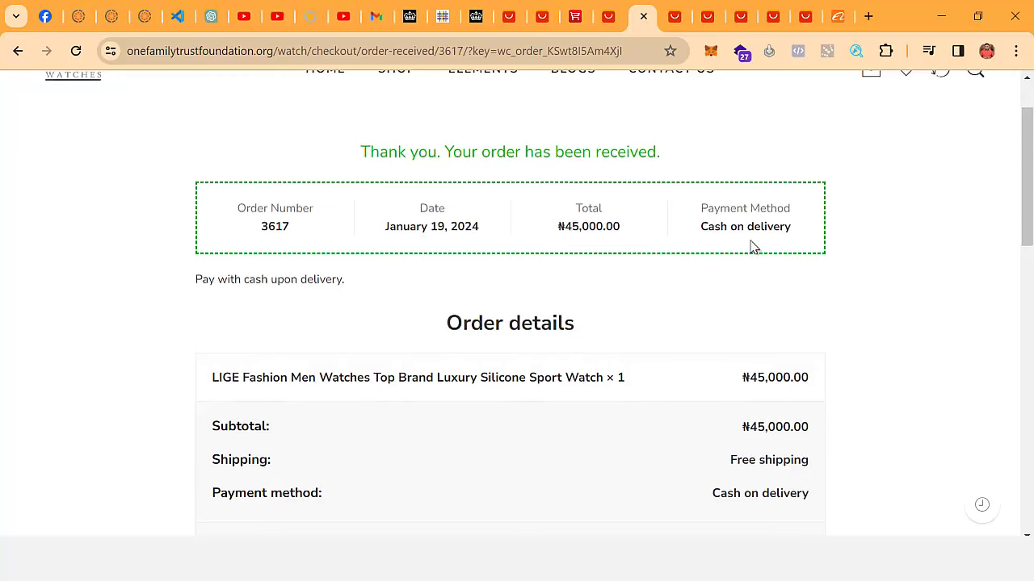
scroll(749, 247, "down", 6)
scroll(614, 315, "down", 6)
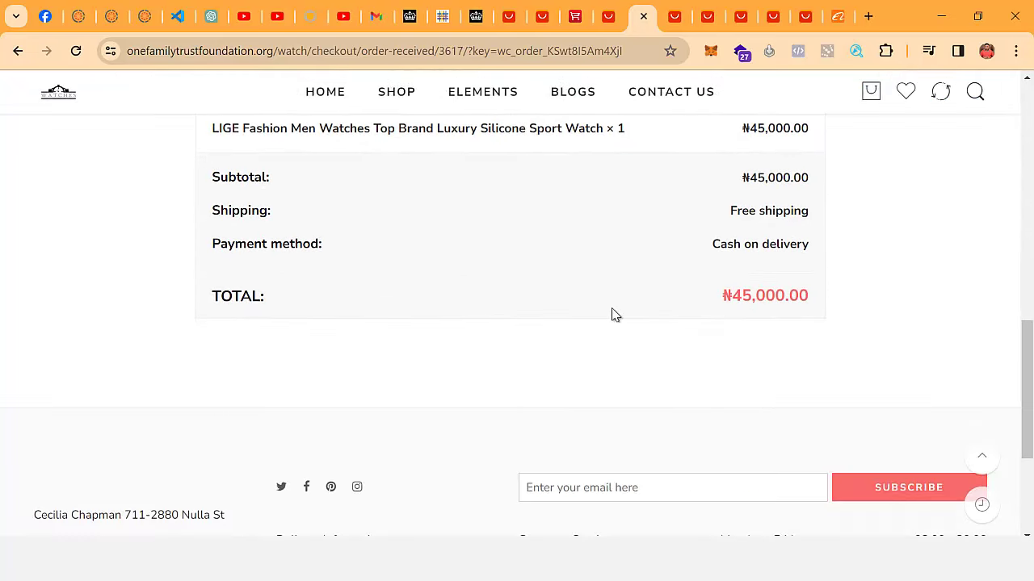
scroll(563, 307, "up", 10)
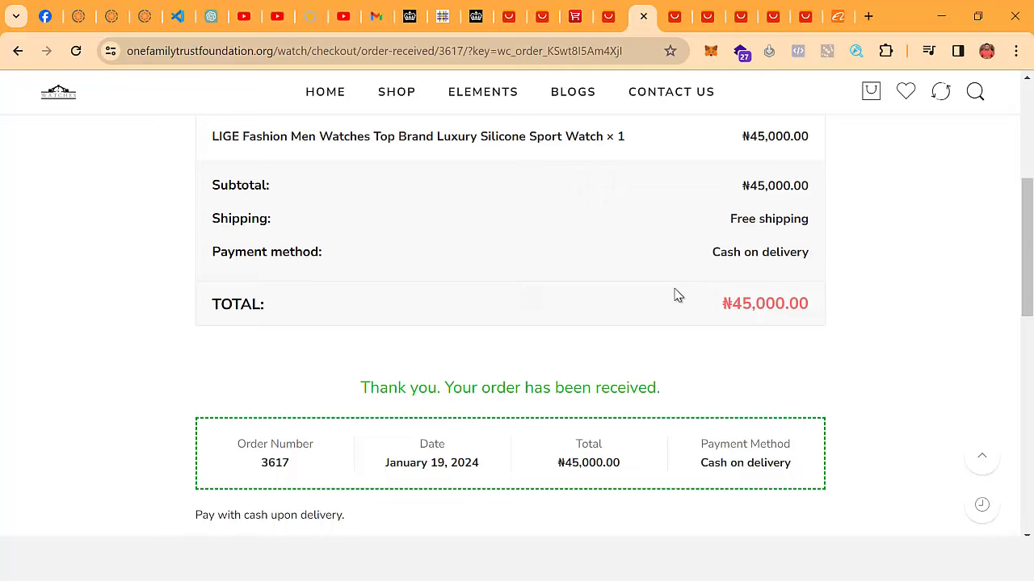
scroll(670, 295, "up", 5)
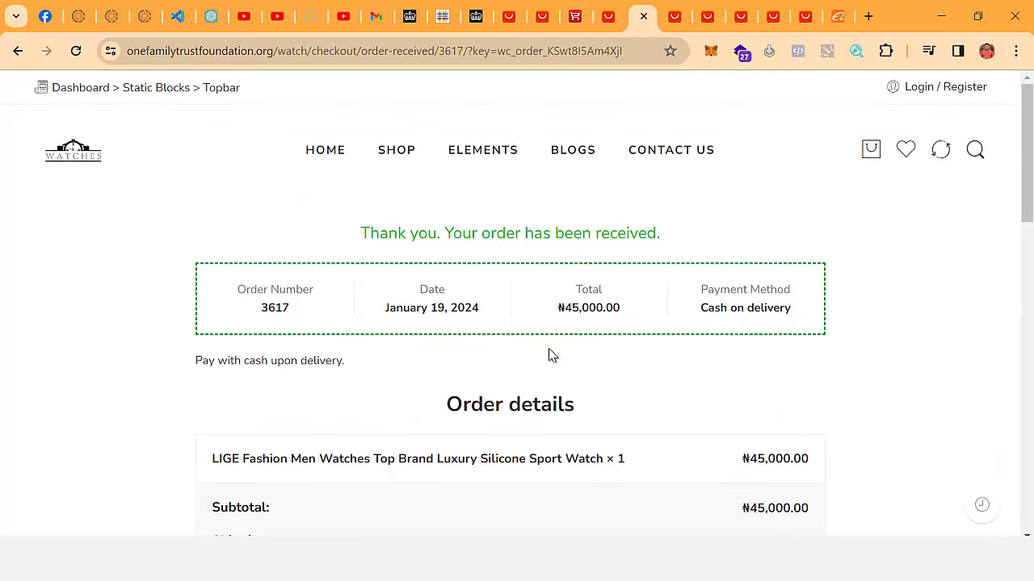
key("alt+Tab")
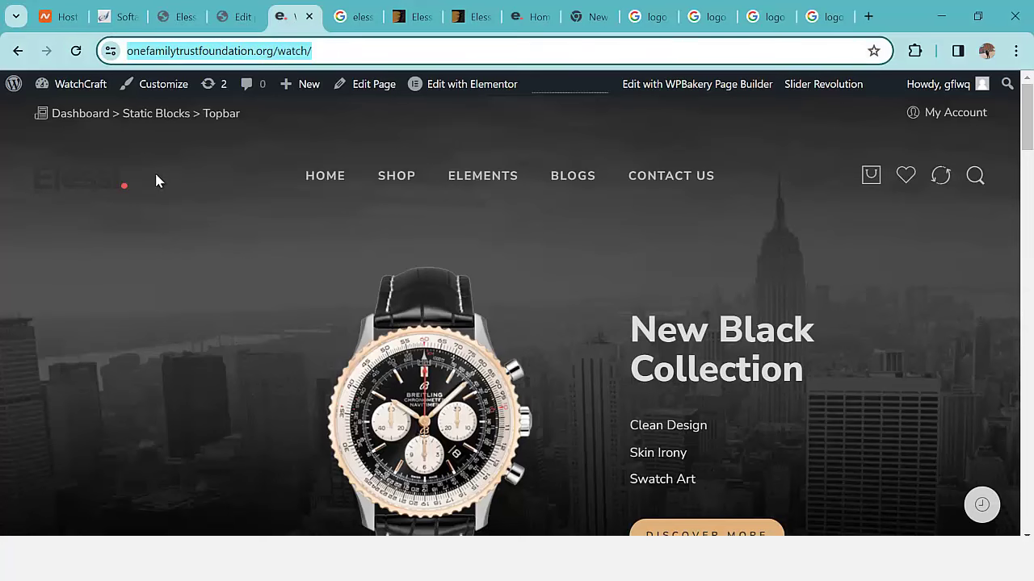
Step: Open WooCommerce Orders in the admin and open the new Processing order #3617
left_click(239, 17)
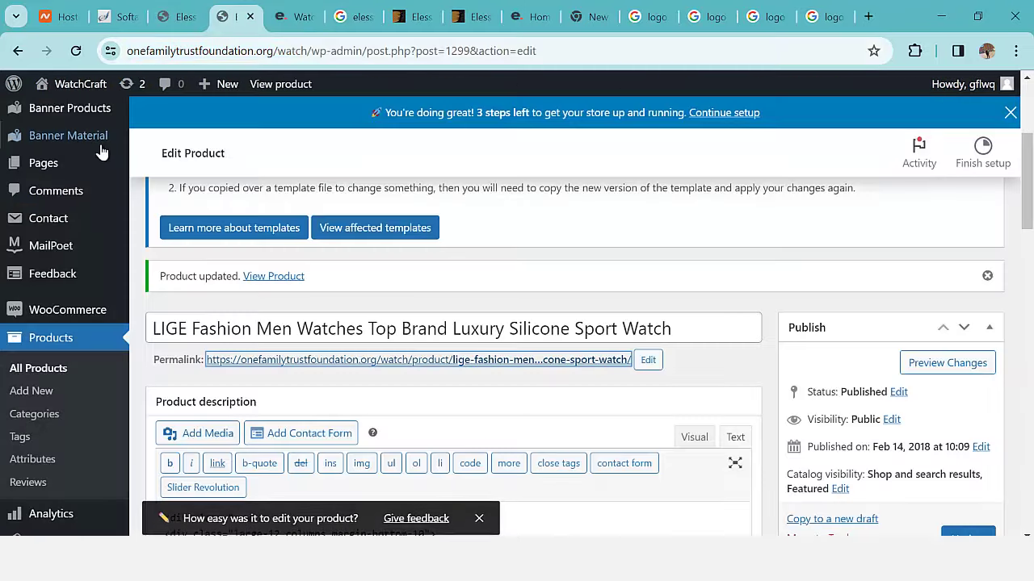
scroll(89, 169, "up", 3)
mouse_move(130, 143)
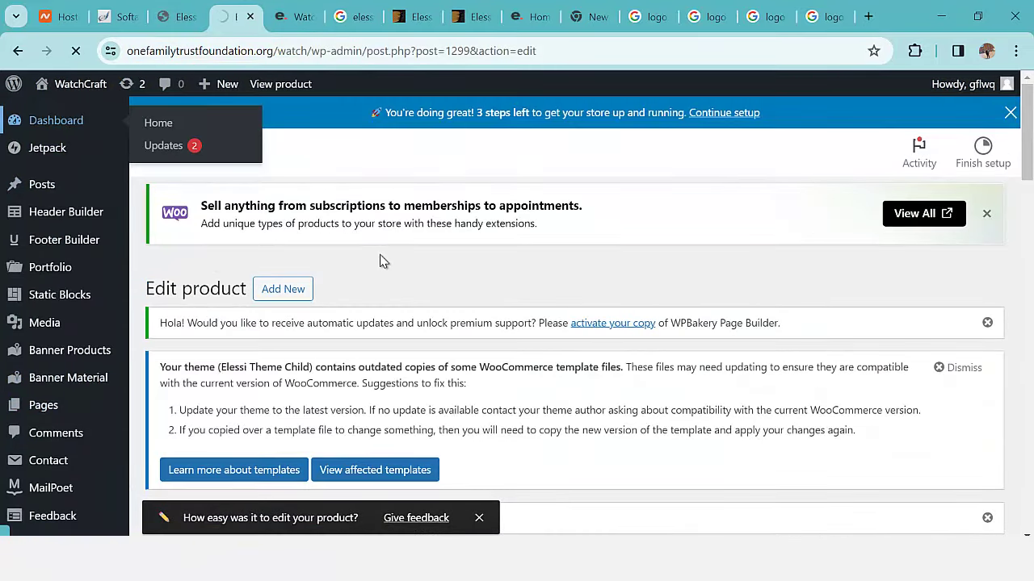
scroll(88, 341, "down", 3)
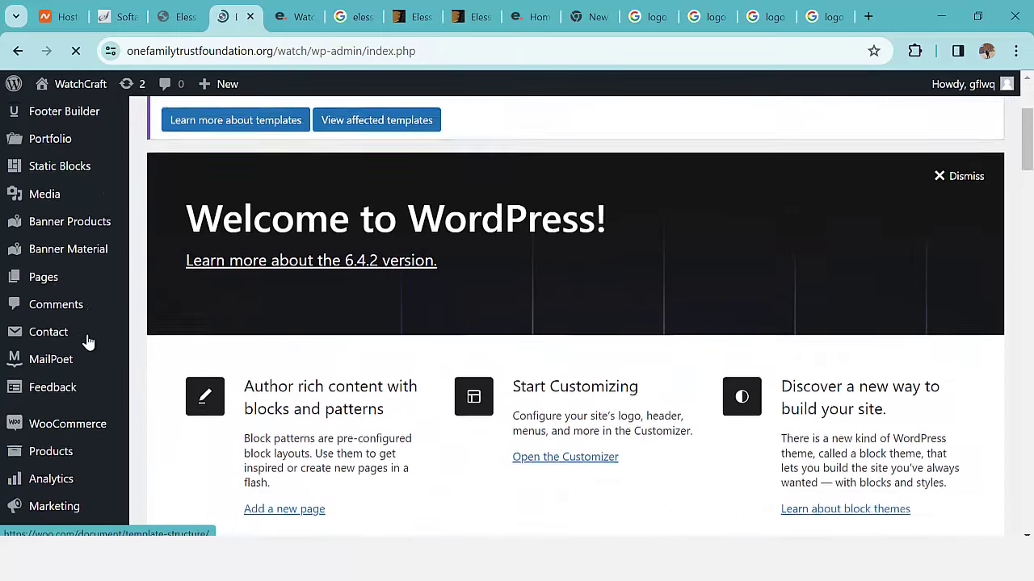
scroll(110, 367, "down", 2)
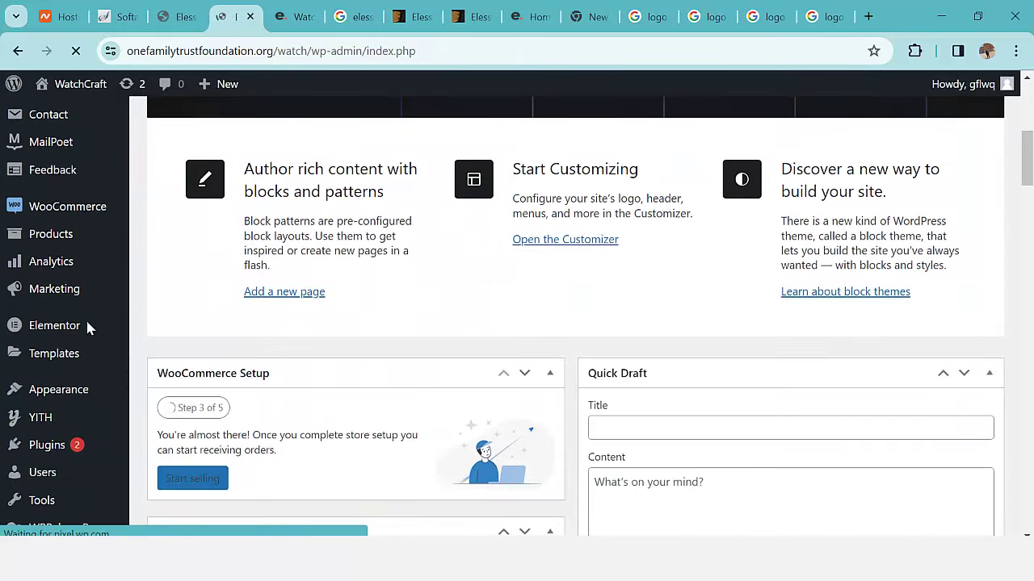
mouse_move(76, 215)
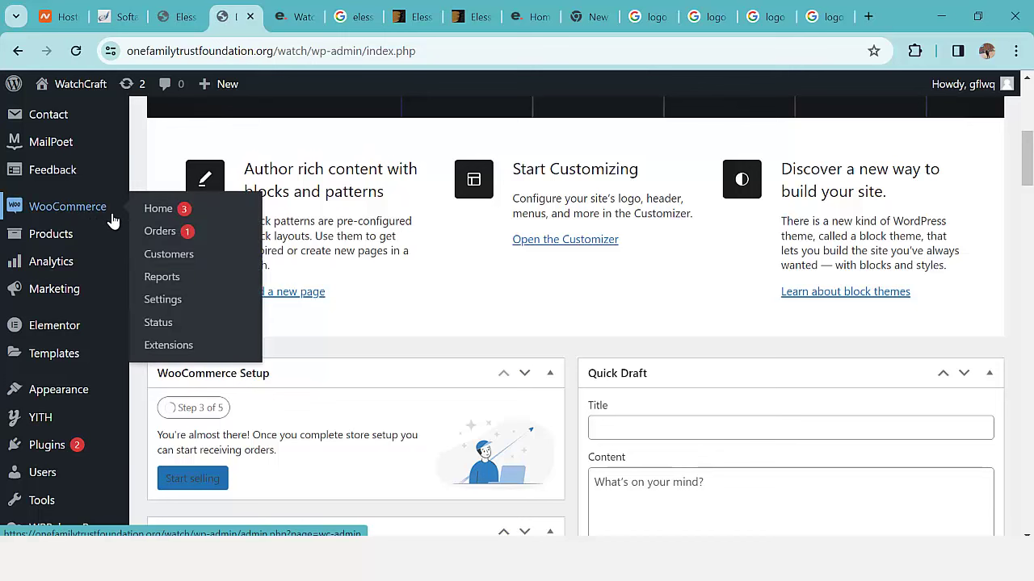
left_click(173, 236)
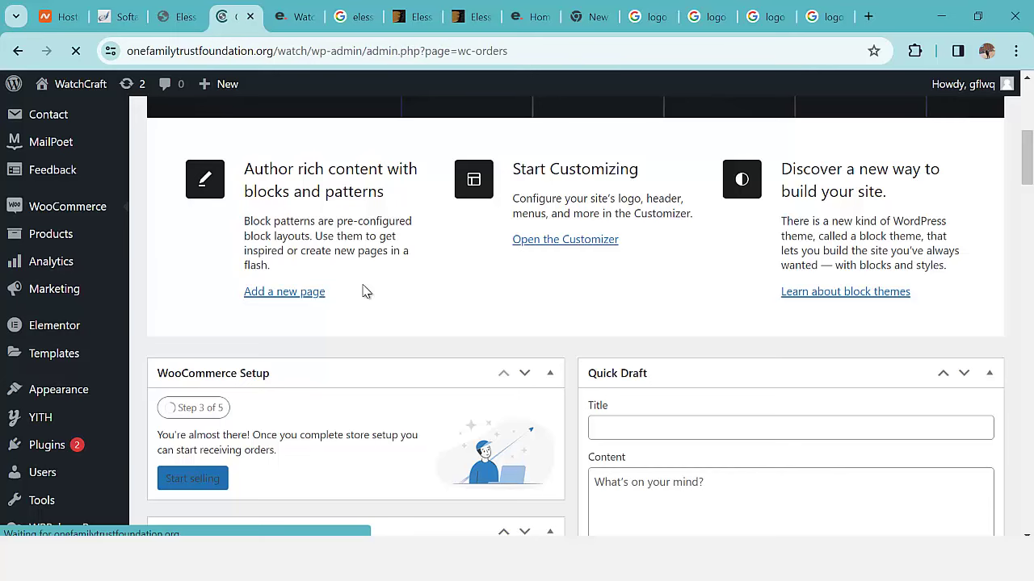
scroll(264, 286, "down", 3)
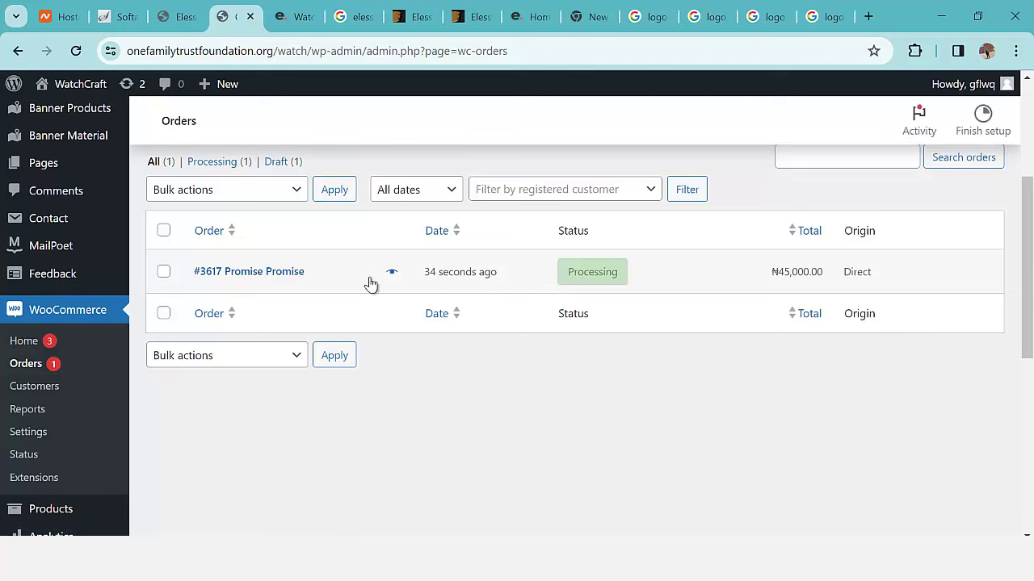
left_click(294, 280)
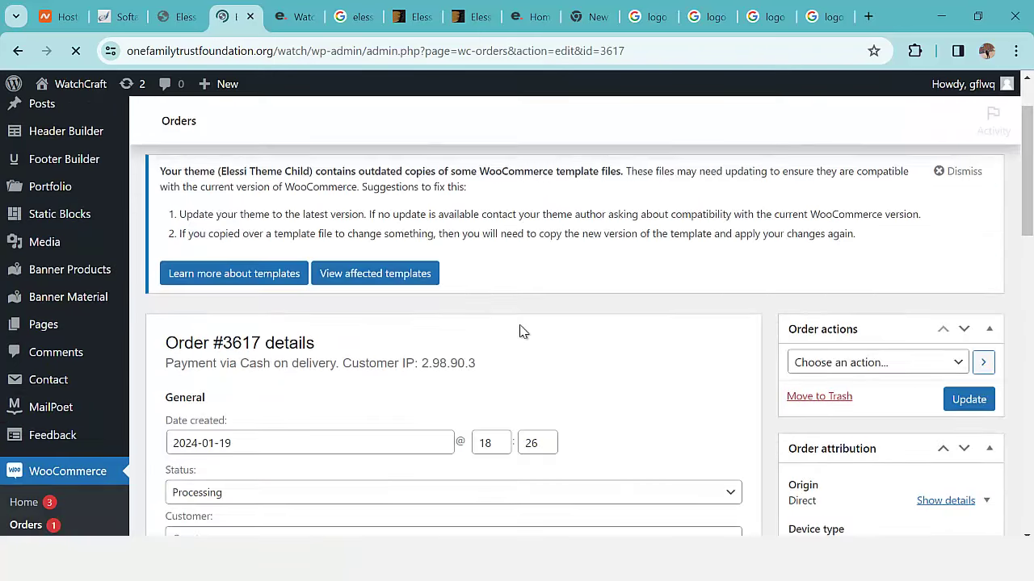
Step: Scroll through order #3617: one LIGE sport watch at ₦45,000.00, free shipping, guest customer
scroll(520, 330, "down", 3)
scroll(217, 319, "down", 2)
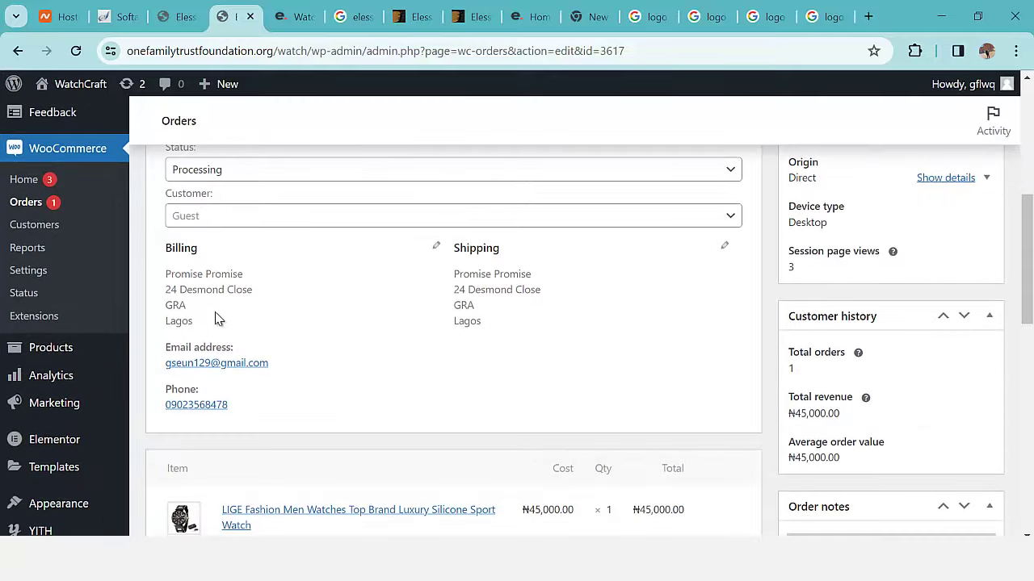
scroll(363, 307, "down", 1)
scroll(234, 291, "down", 3)
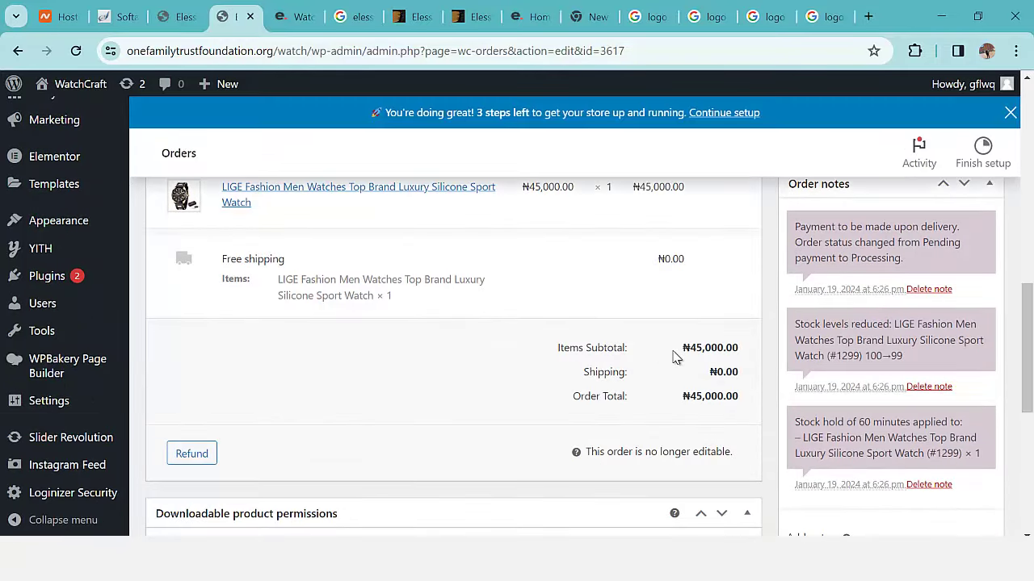
scroll(675, 355, "down", 4)
scroll(675, 356, "up", 10)
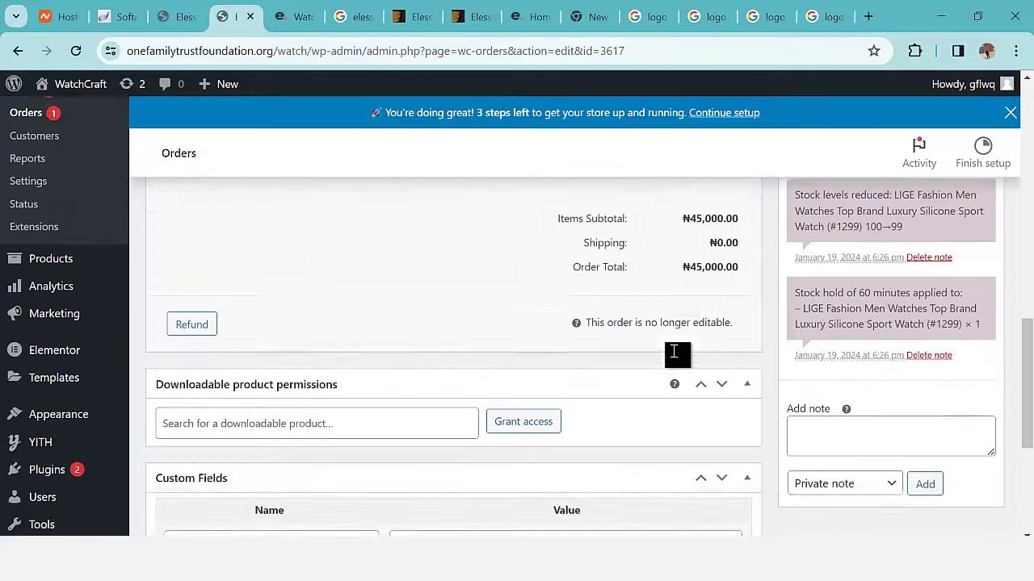
scroll(703, 349, "up", 2)
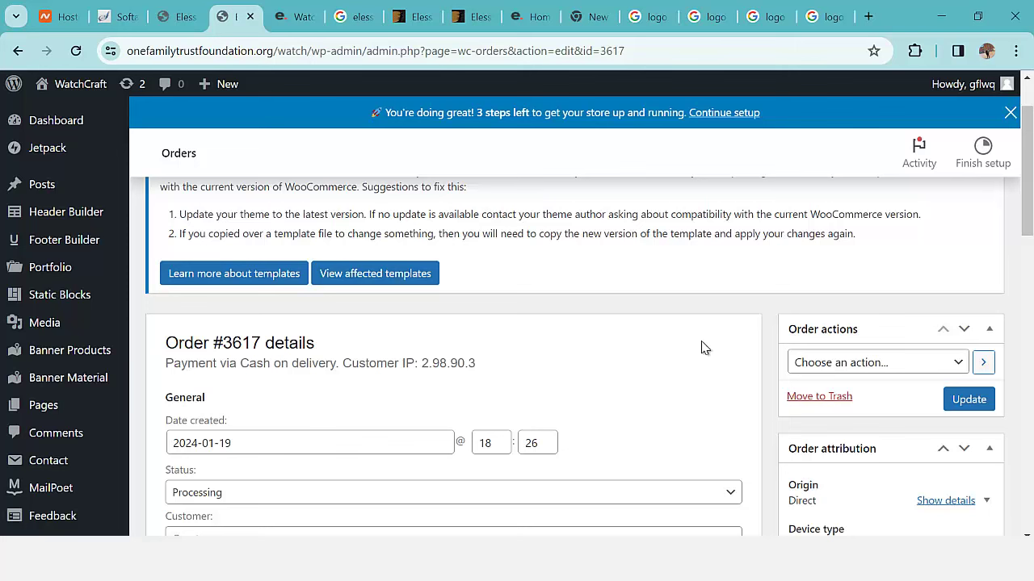
scroll(701, 348, "down", 1)
scroll(702, 347, "down", 5)
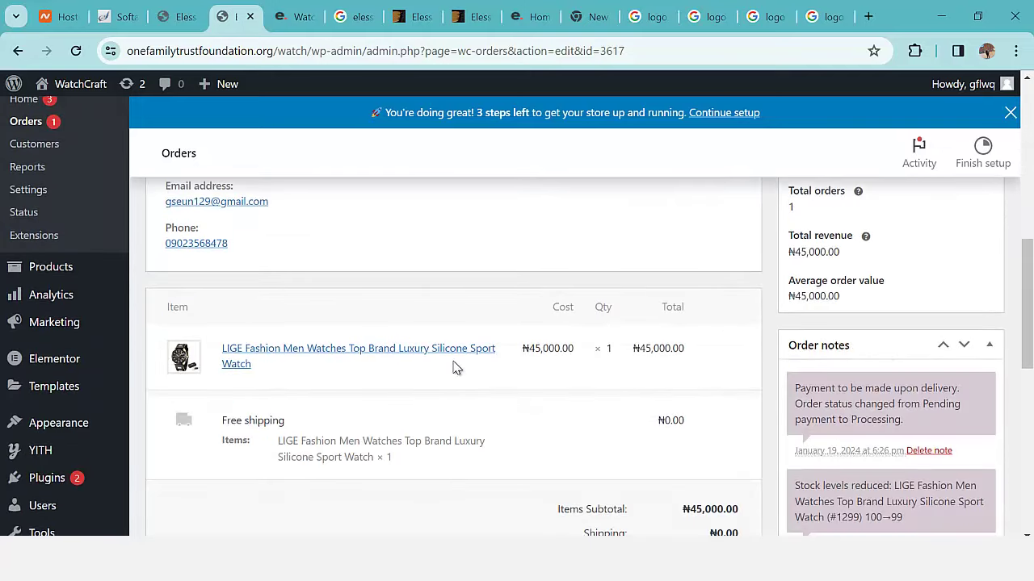
scroll(452, 365, "down", 1)
scroll(624, 316, "up", 4)
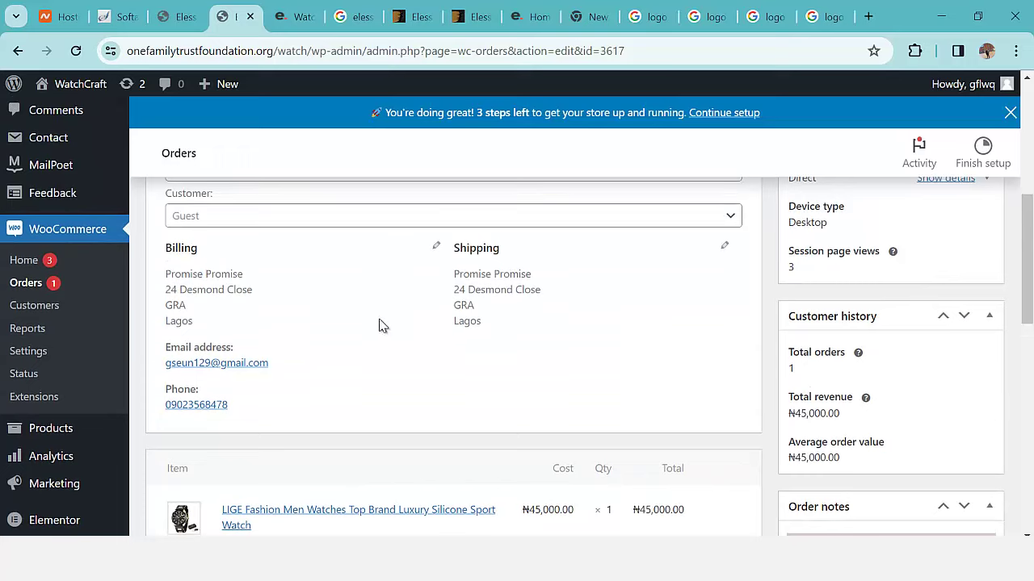
Step: Change order #3617's status to Completed
scroll(331, 293, "up", 1)
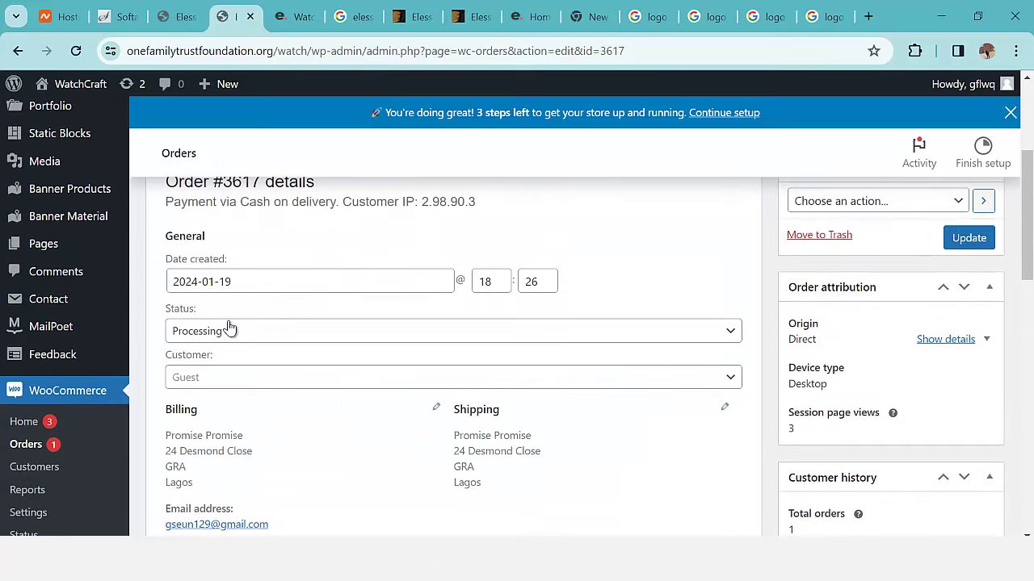
left_click(227, 331)
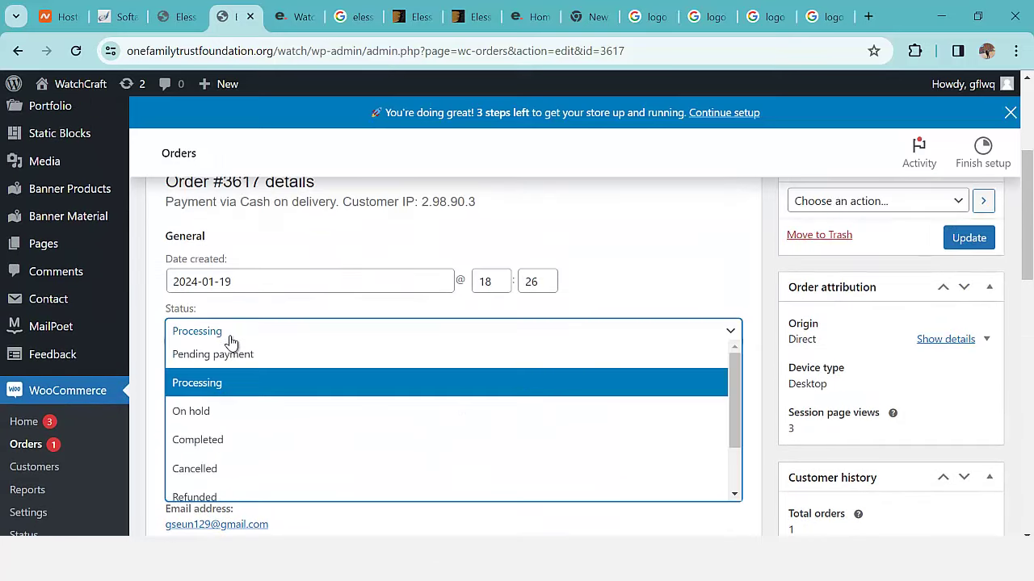
left_click(227, 444)
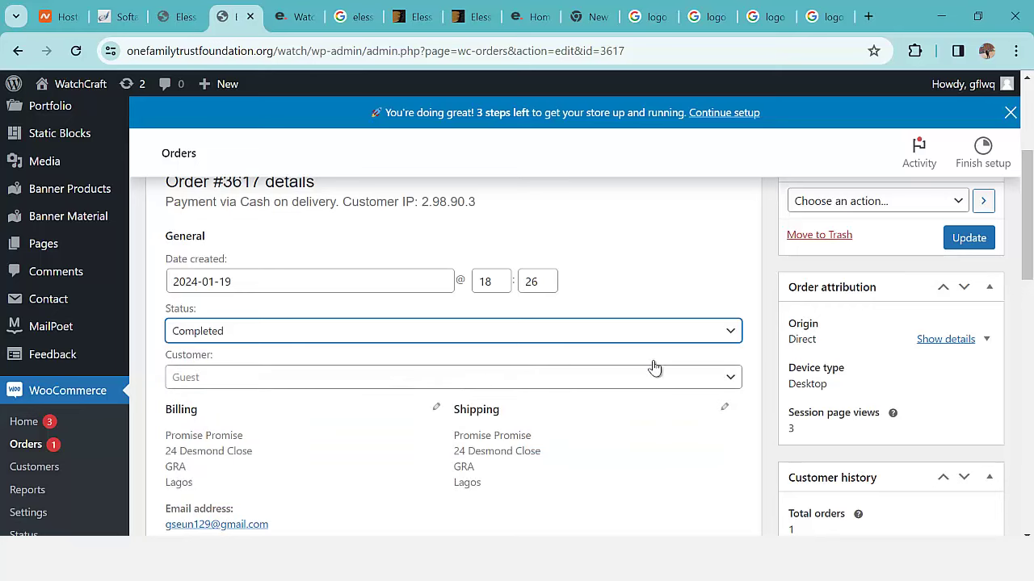
scroll(910, 296, "down", 1)
scroll(930, 263, "up", 2)
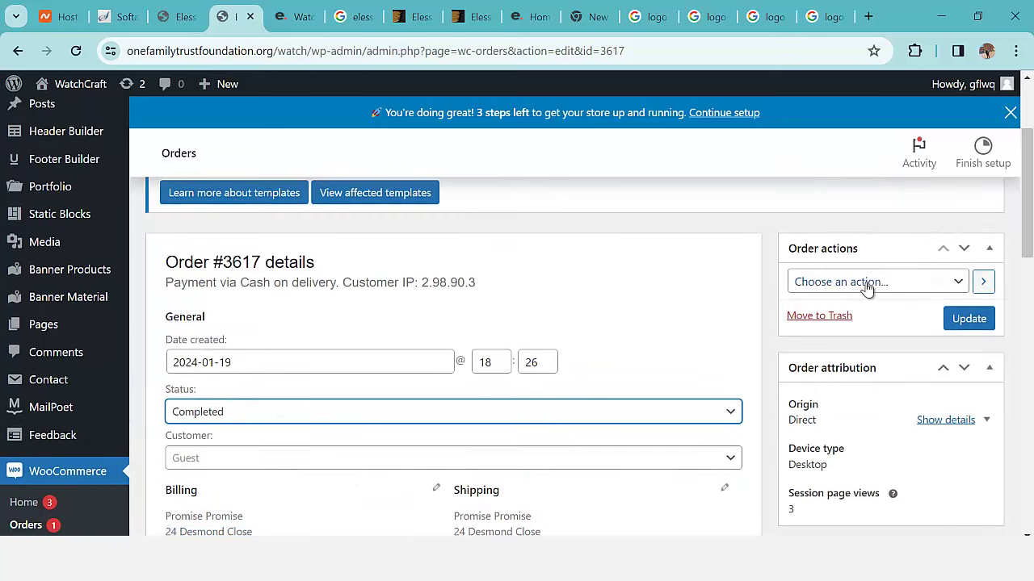
Step: Choose 'Email invoice / order details to customer' and update the order
left_click(866, 284)
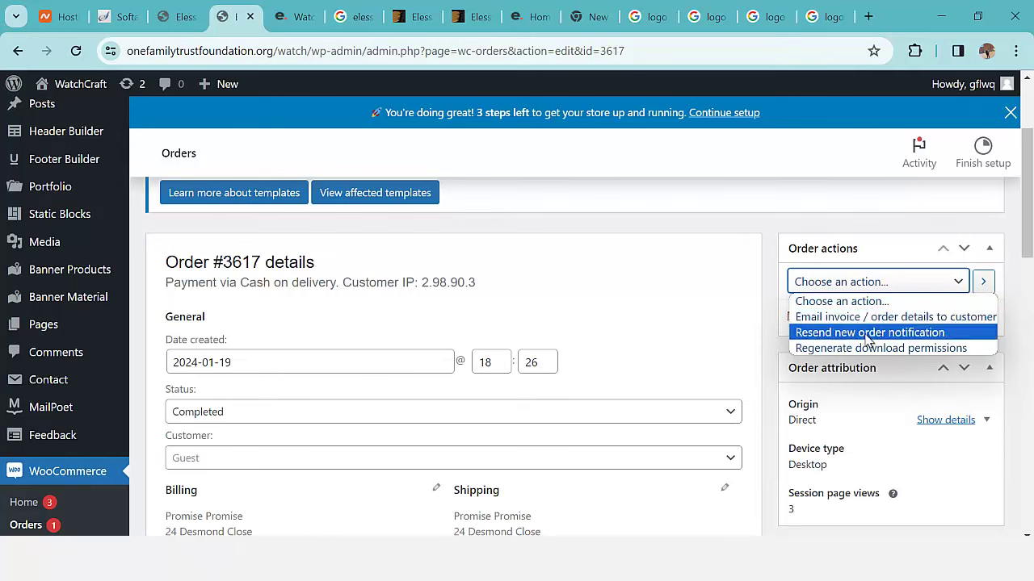
left_click(894, 315)
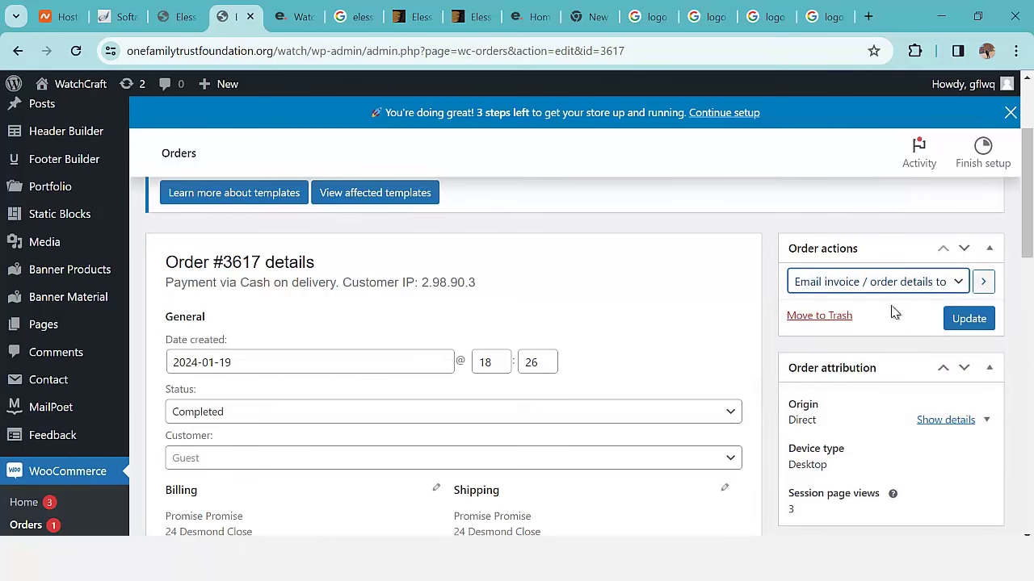
left_click(961, 320)
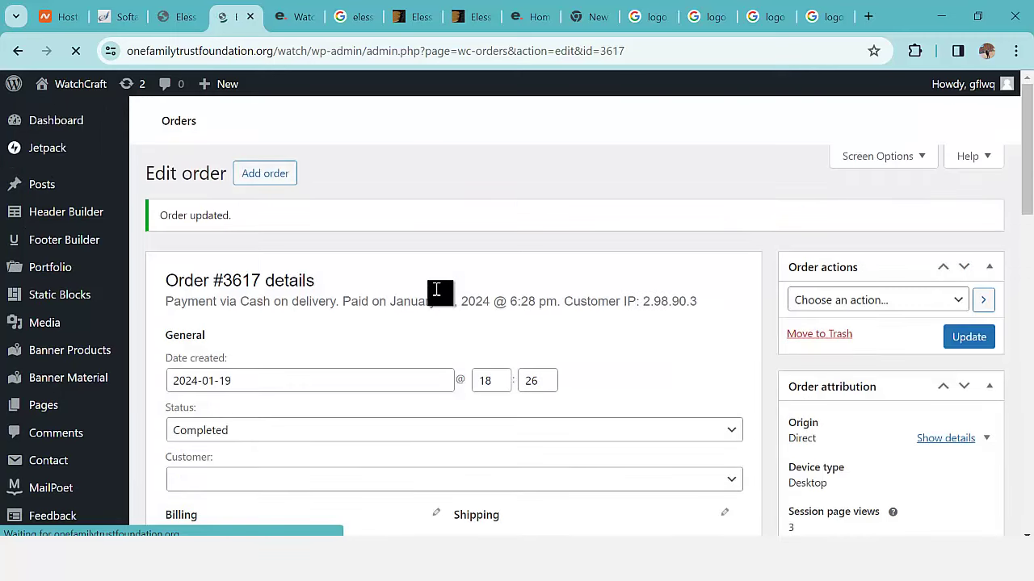
scroll(552, 302, "down", 5)
scroll(426, 394, "down", 2)
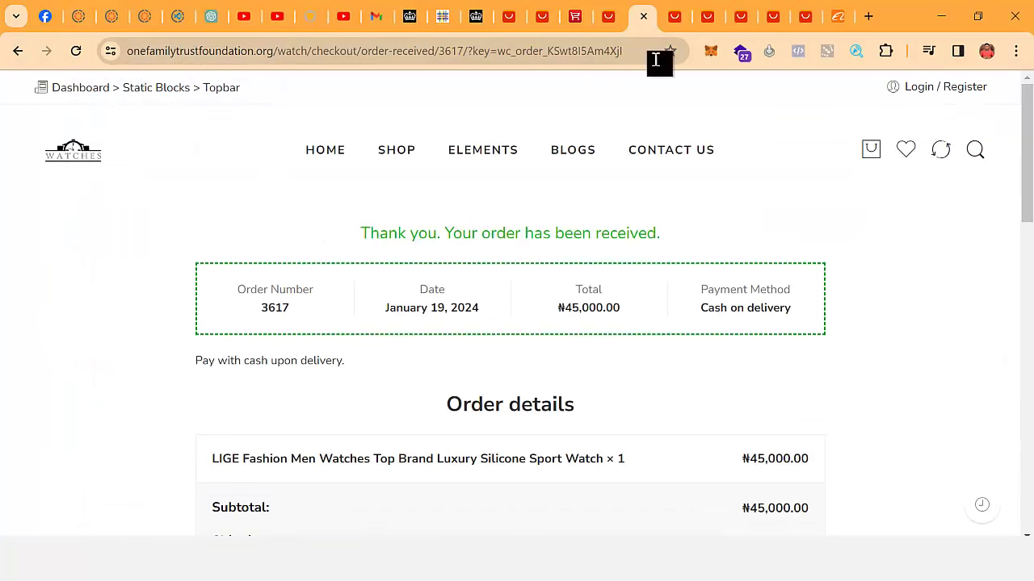
Step: Open Gmail in a new tab, reload the mailbox and check the Spam folder
left_click(868, 16)
type("gm")
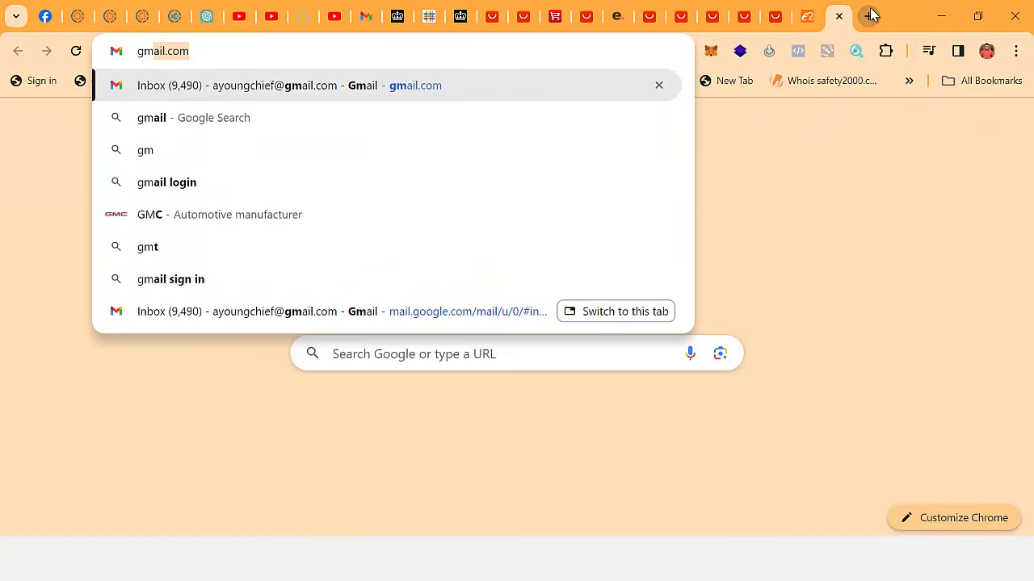
key("Return")
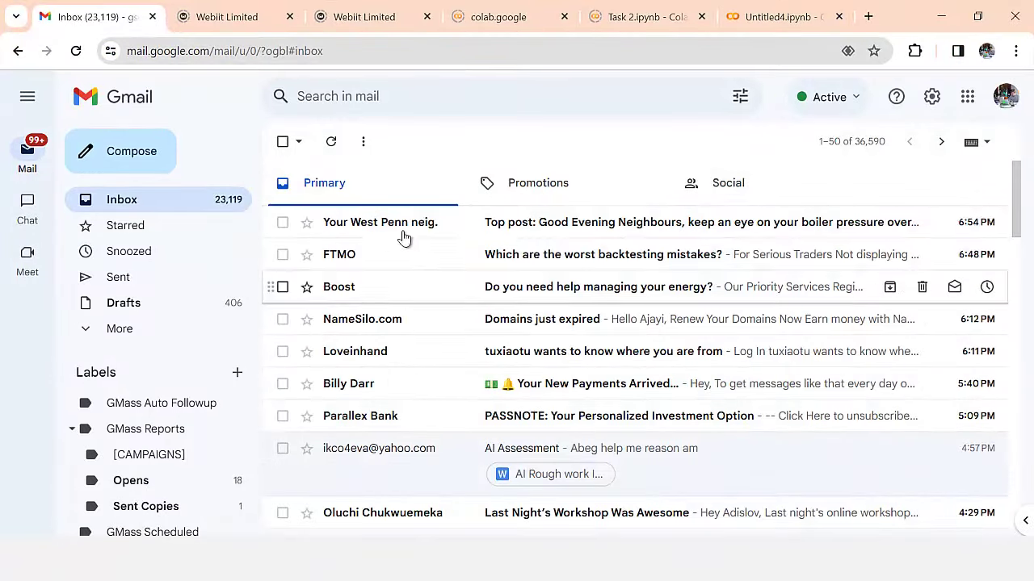
scroll(410, 323, "down", 5)
scroll(410, 311, "up", 5)
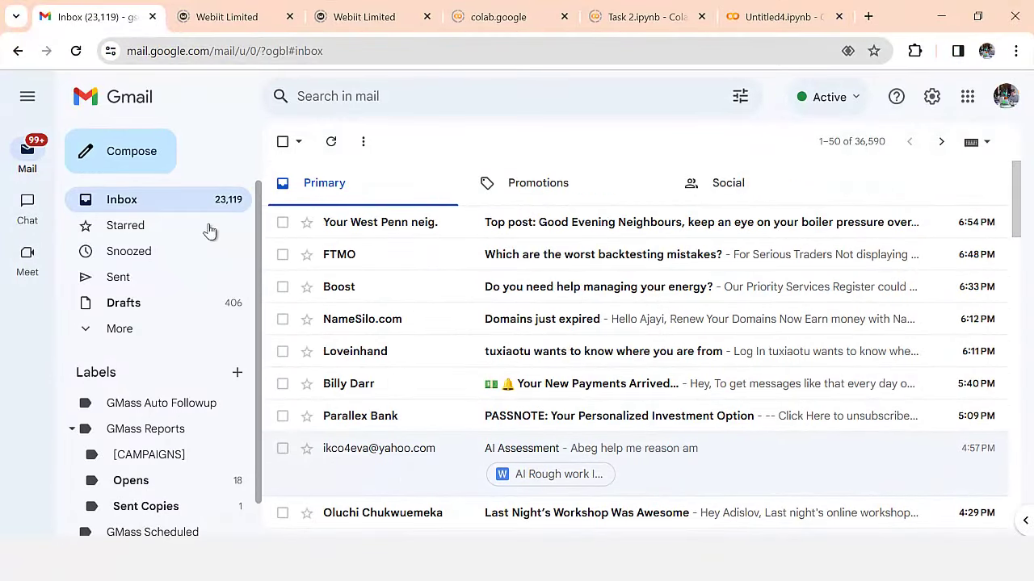
left_click(78, 52)
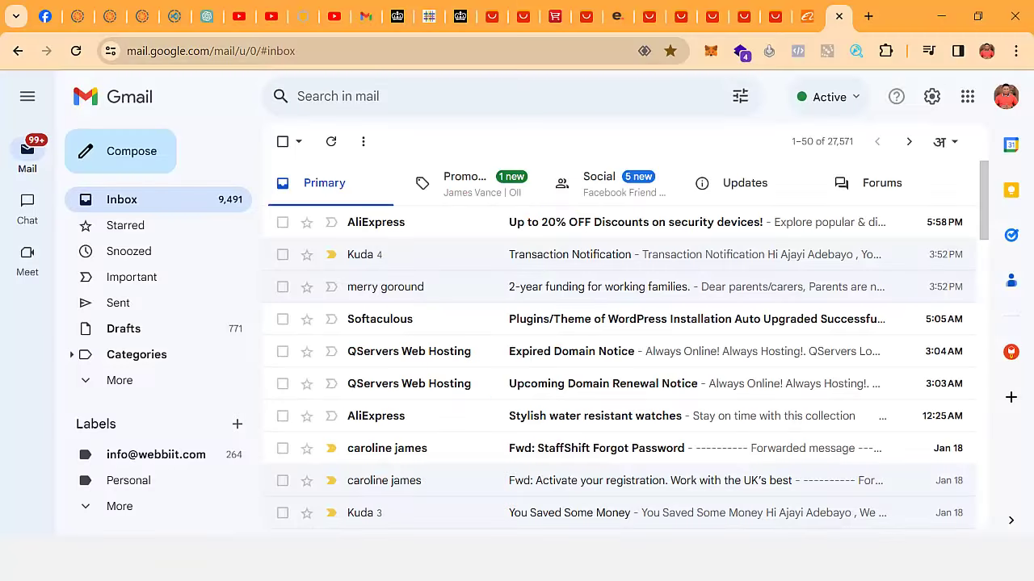
left_click(132, 385)
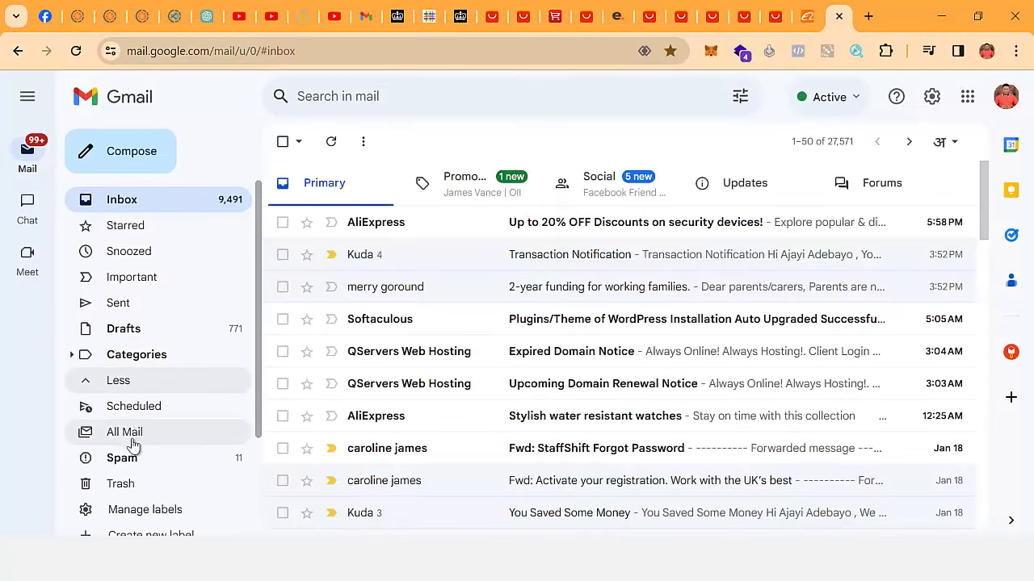
left_click(145, 460)
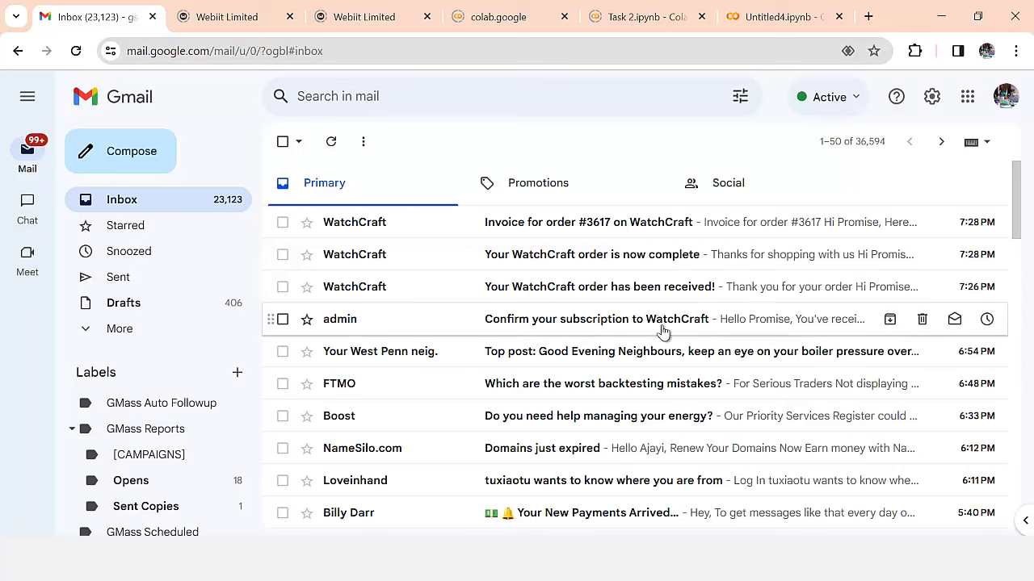
Step: Read the WatchCraft order-received and order-complete emails for order #3617
left_click(606, 291)
scroll(618, 300, "down", 5)
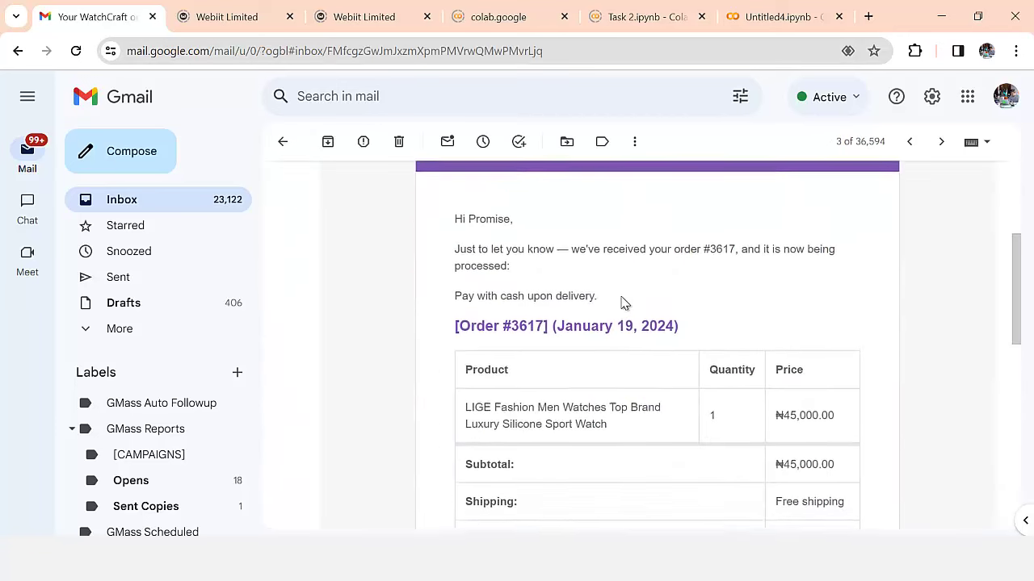
scroll(622, 302, "down", 3)
scroll(630, 323, "up", 7)
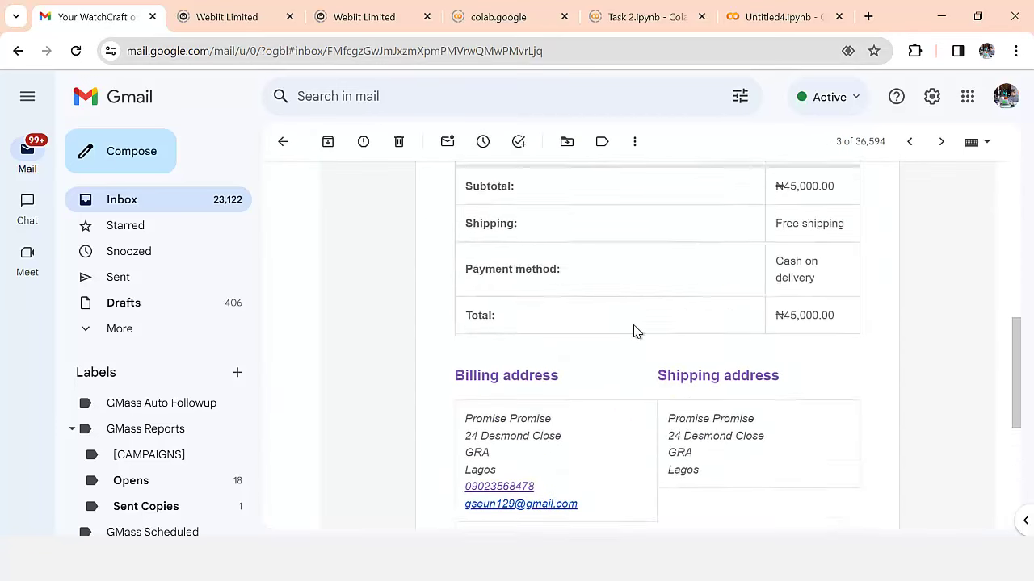
scroll(638, 331, "up", 3)
left_click(146, 207)
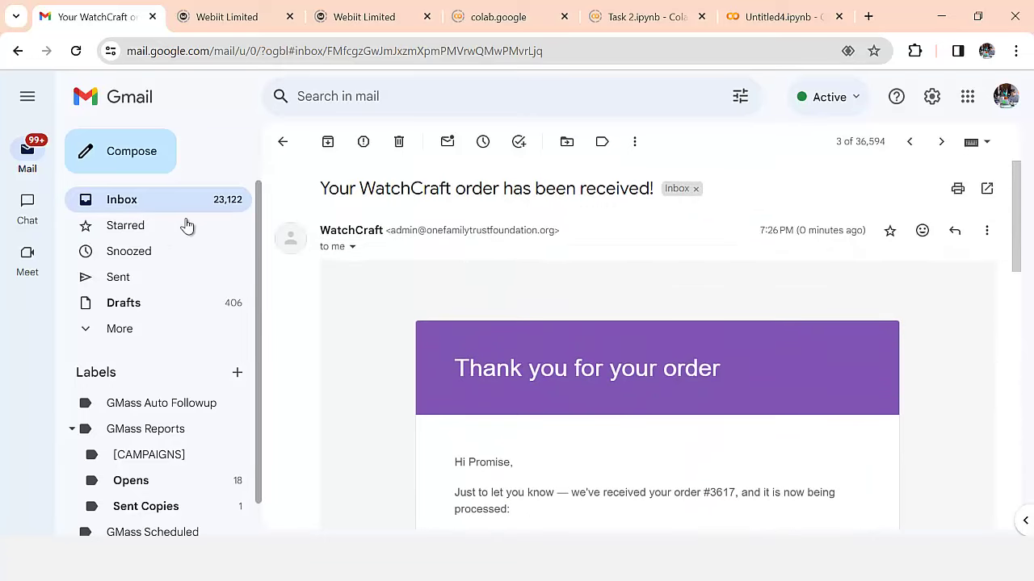
left_click(611, 261)
scroll(618, 325, "down", 3)
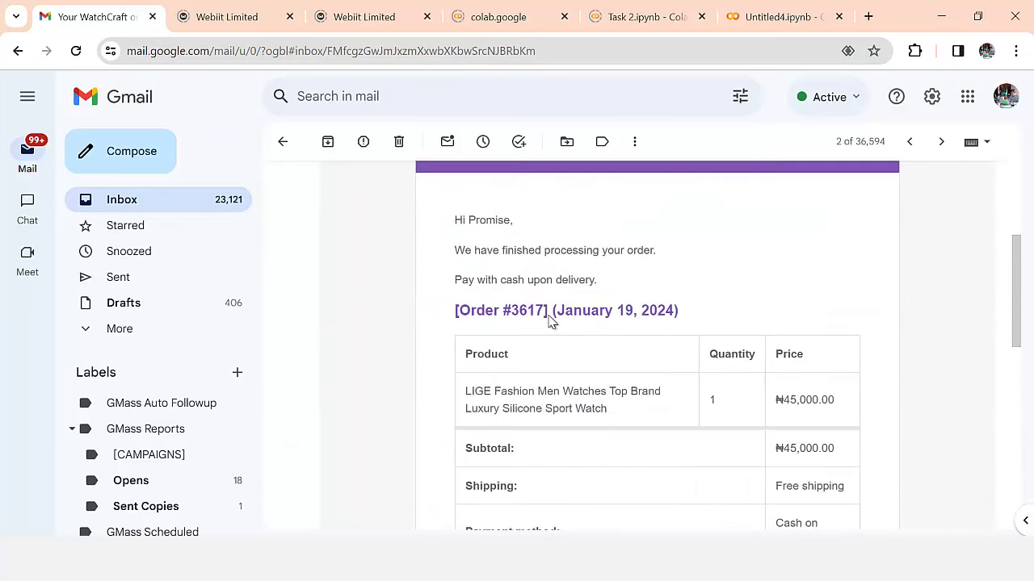
scroll(681, 339, "down", 4)
scroll(681, 339, "up", 7)
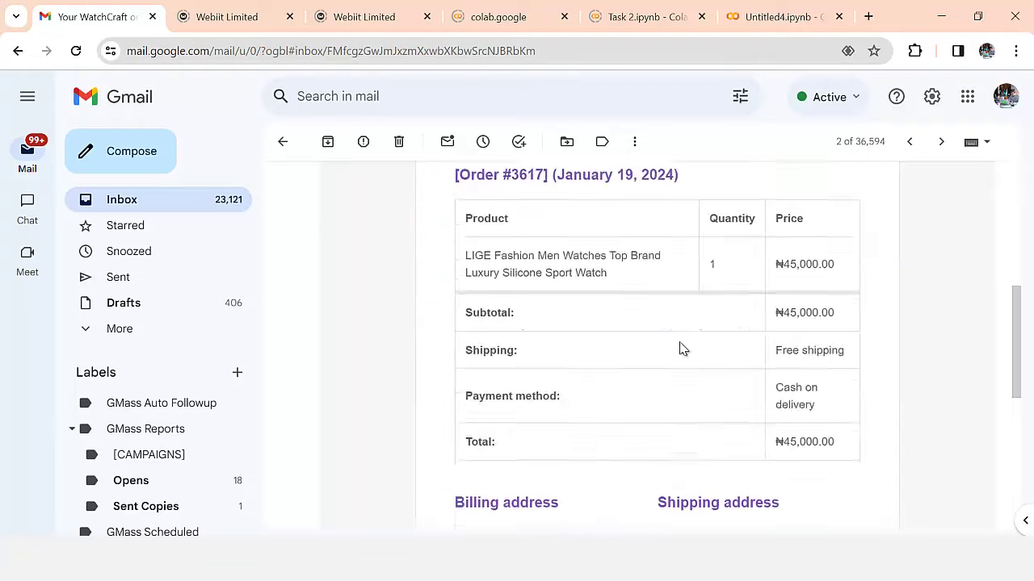
left_click(138, 203)
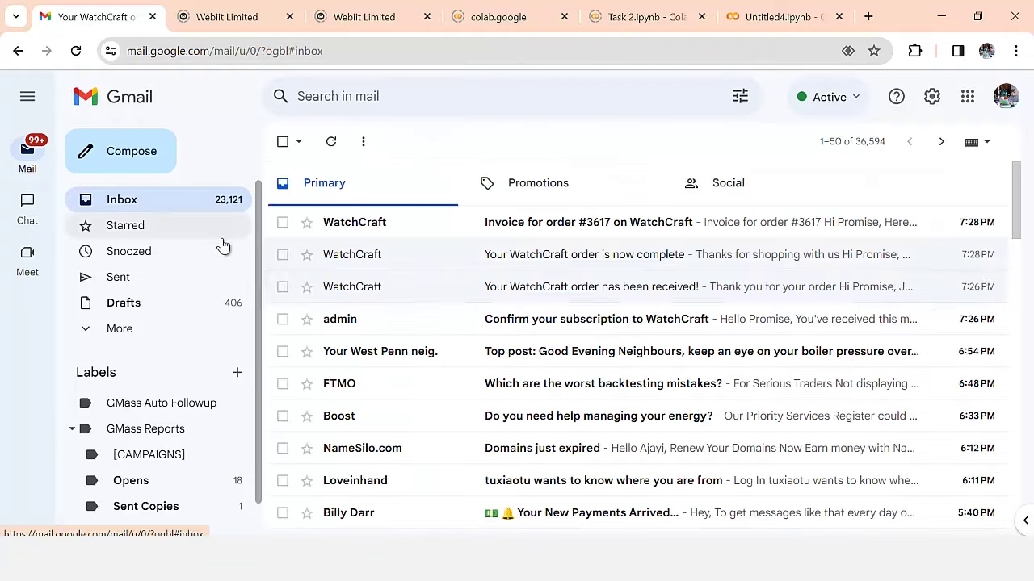
Step: Read the invoice email for order #3617, then switch back to the store's order page
left_click(562, 234)
scroll(619, 309, "down", 6)
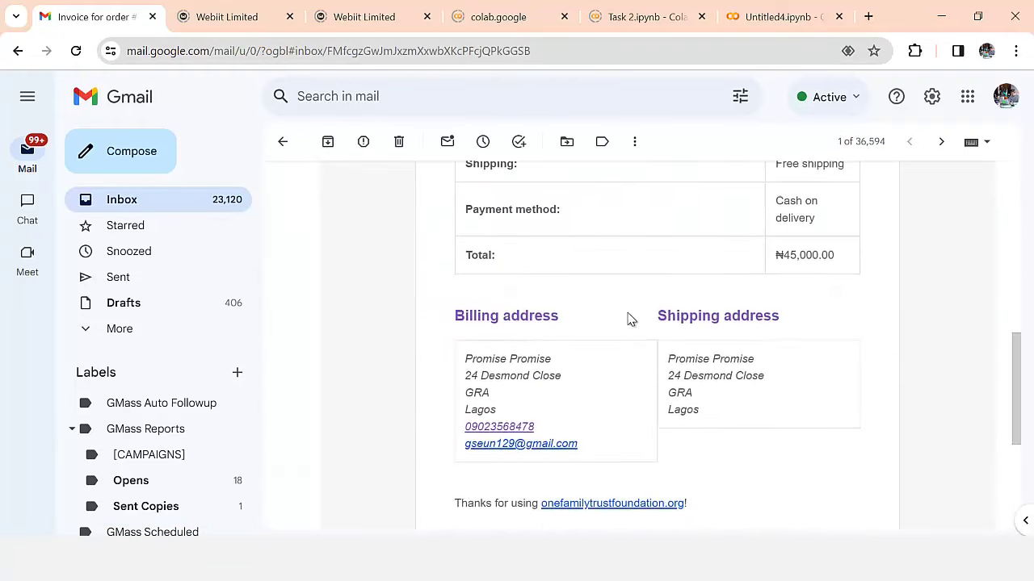
scroll(627, 318, "up", 5)
scroll(631, 312, "up", 3)
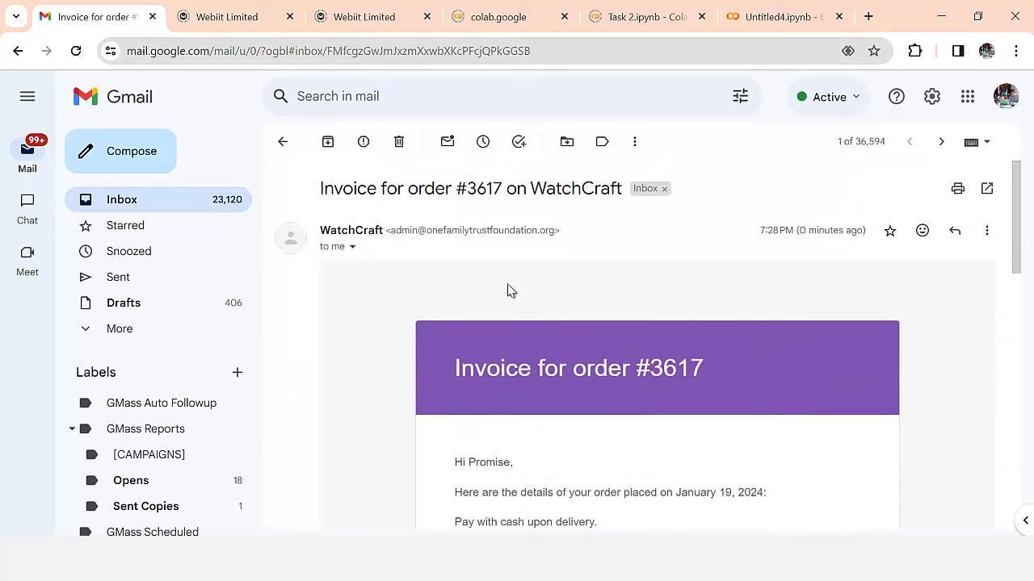
left_click(122, 202)
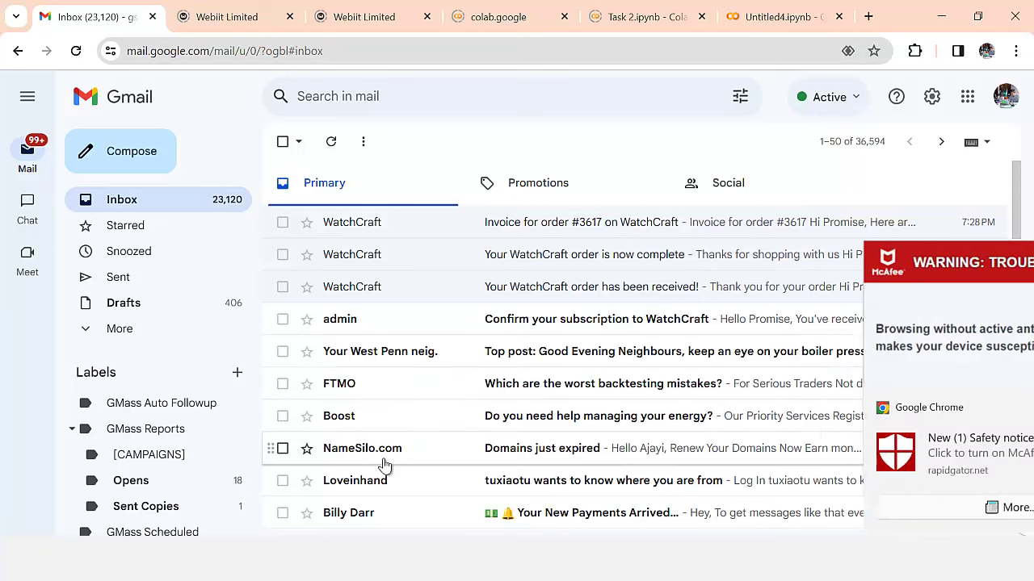
key("alt+Tab")
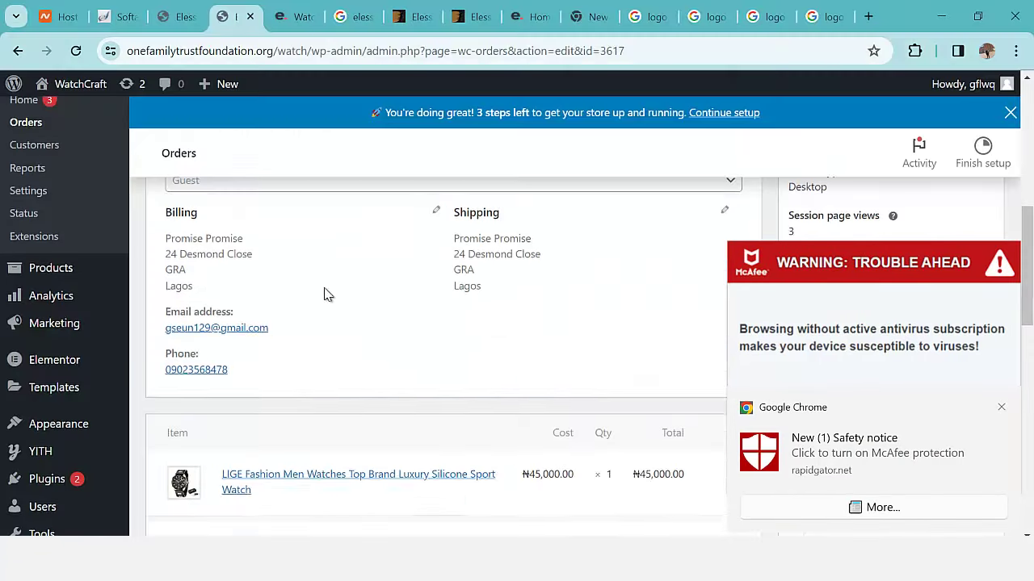
Step: Open Pages > All Pages and dismiss the antivirus pop-up
scroll(79, 339, "up", 6)
scroll(53, 320, "down", 2)
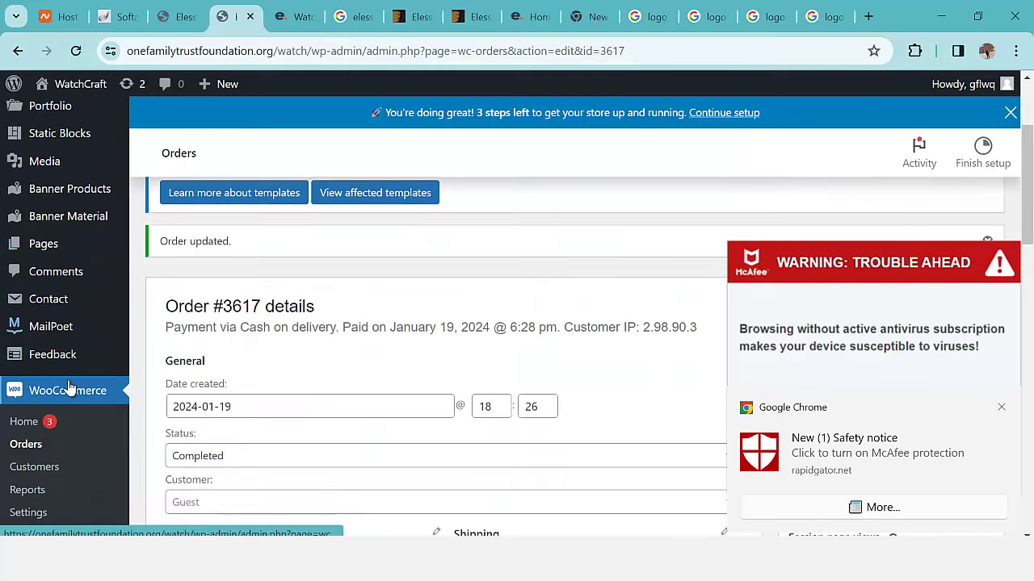
mouse_move(62, 252)
left_click(148, 255)
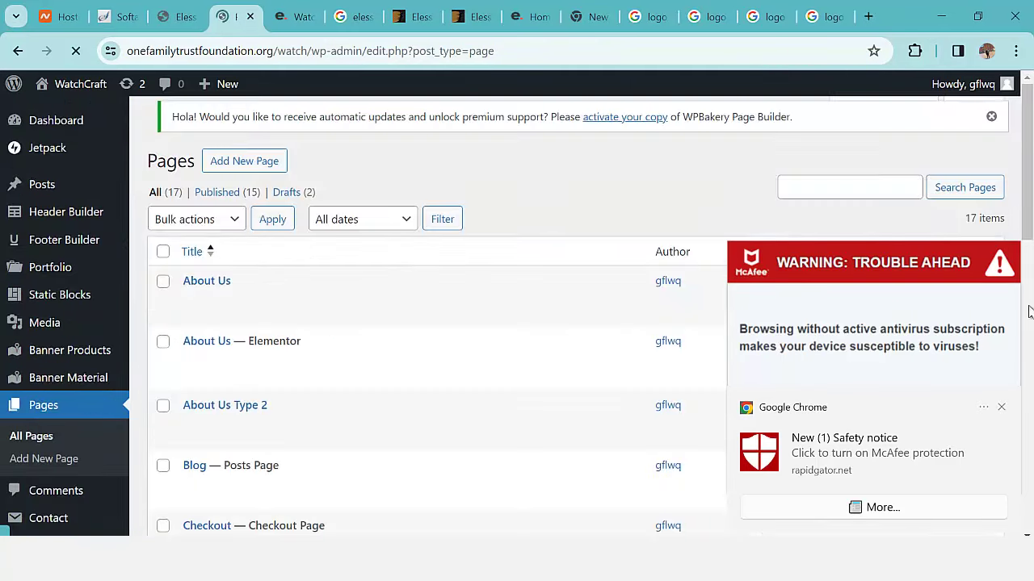
left_click(1002, 407)
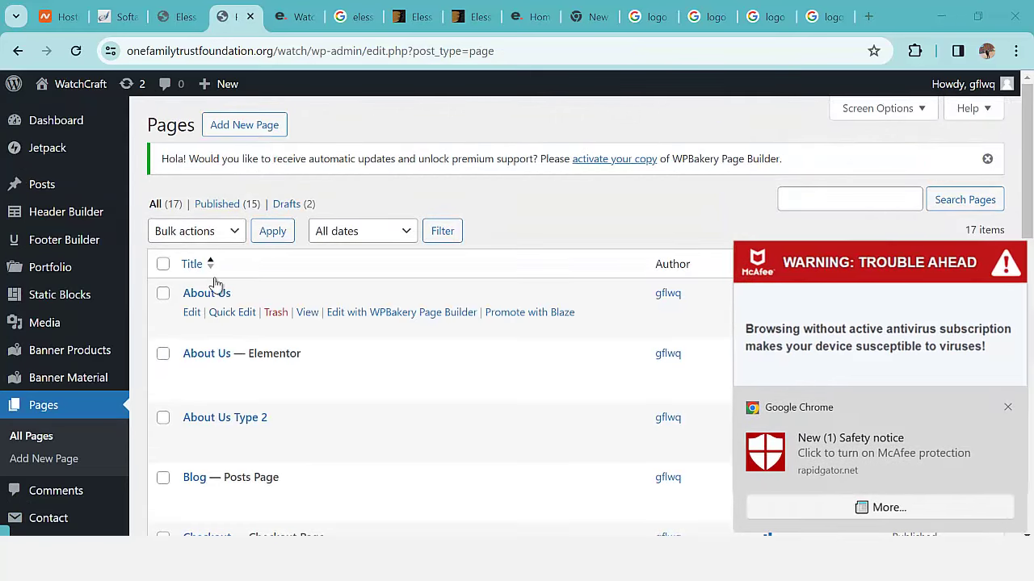
Step: Open Appearance > Menus, glance at the store home page, and return to the menu editor
scroll(214, 295, "down", 1)
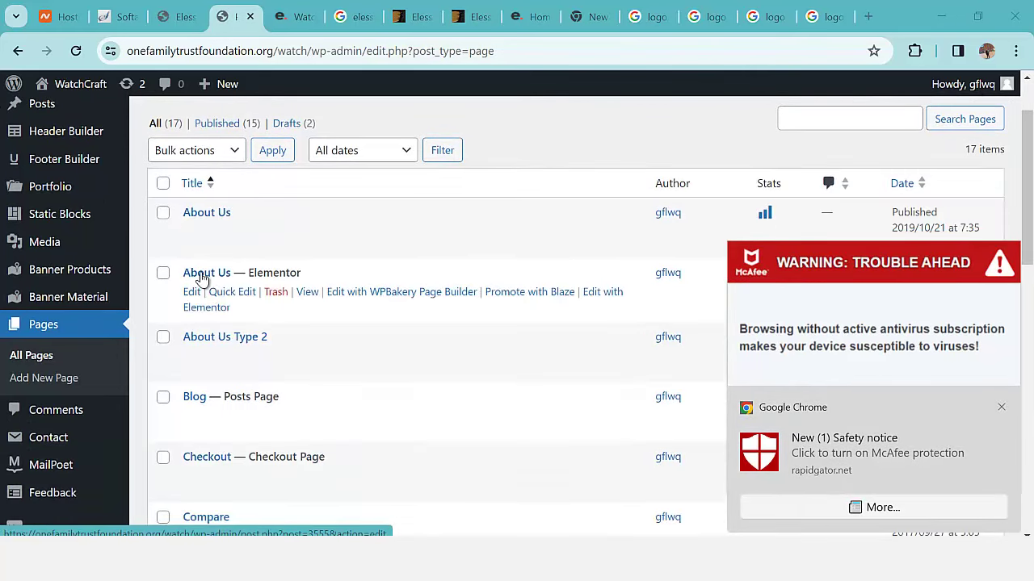
scroll(204, 287, "down", 5)
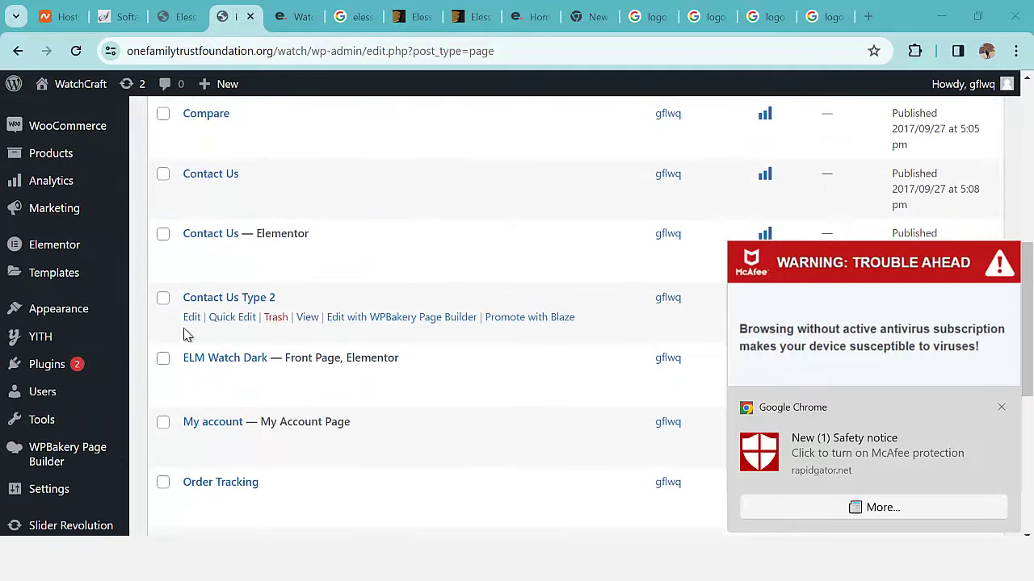
mouse_move(61, 313)
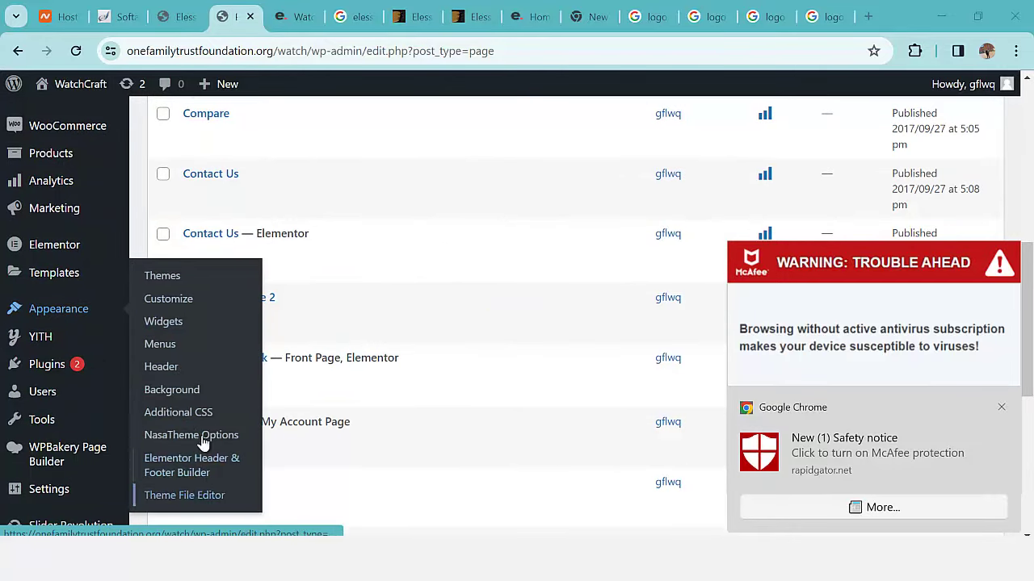
left_click(148, 346)
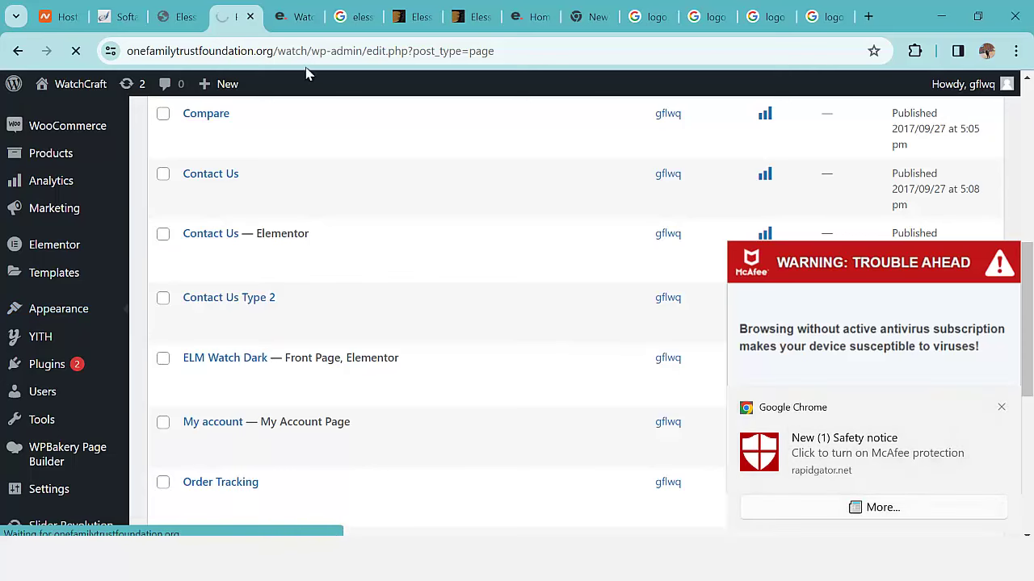
left_click(301, 32)
left_click(307, 51)
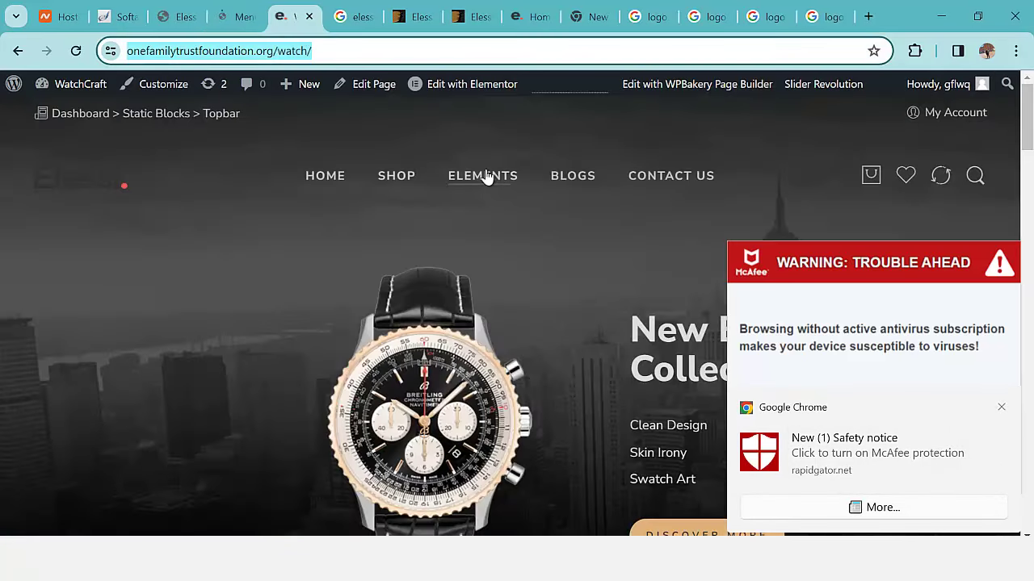
left_click(240, 19)
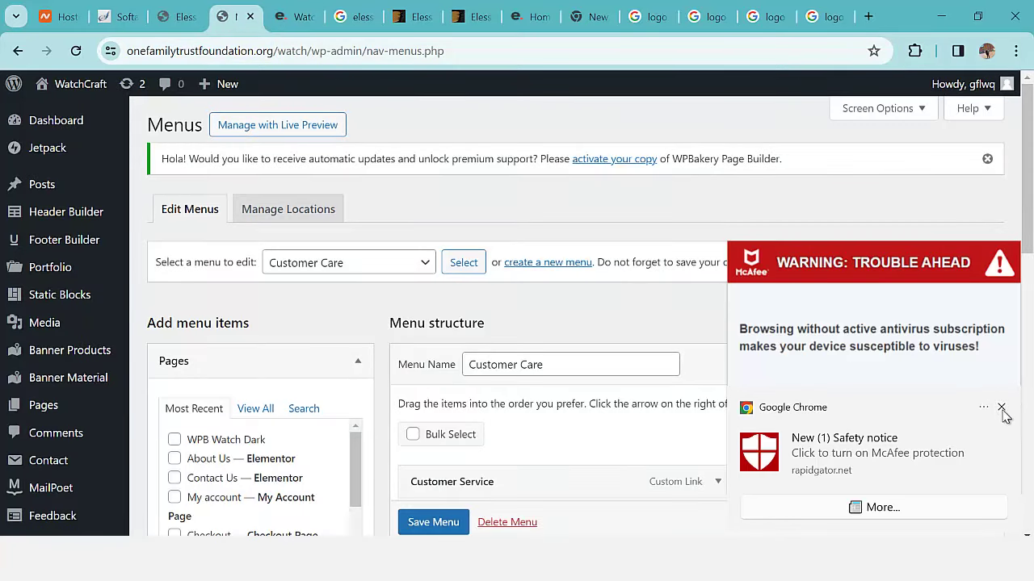
Step: Show all pages in the Pages box and scroll through the list
left_click(1002, 408)
scroll(344, 368, "down", 2)
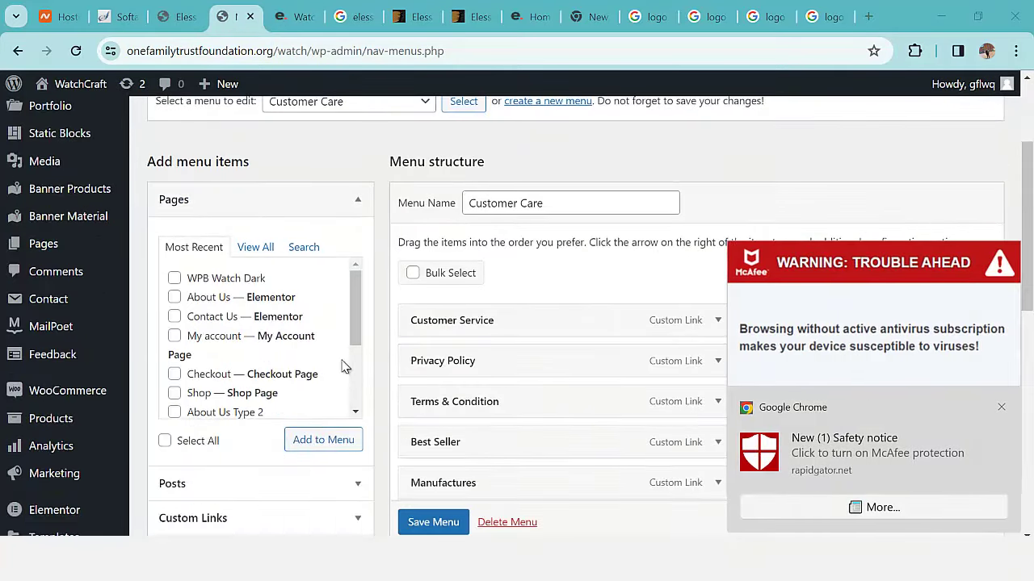
scroll(295, 354, "down", 3)
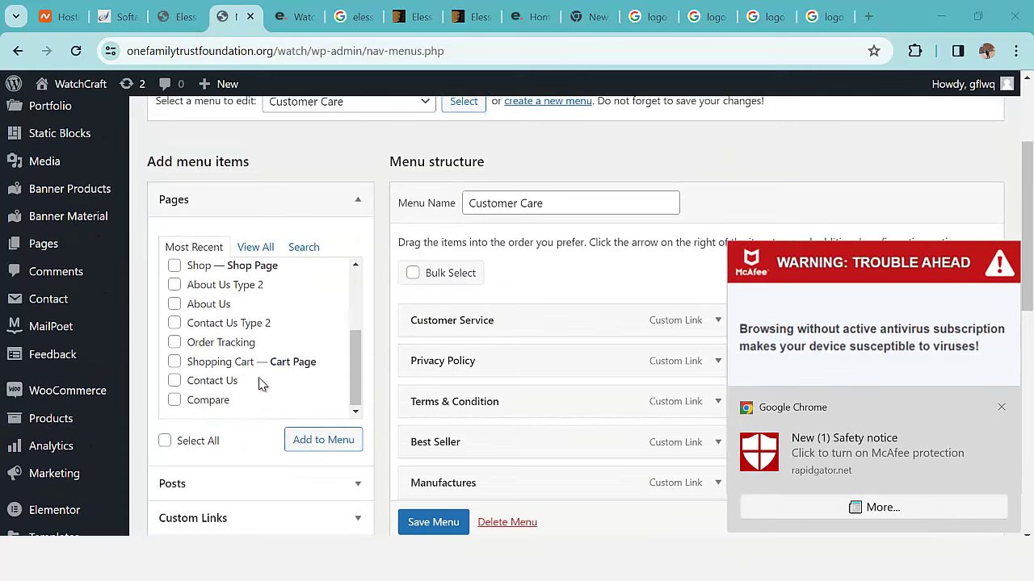
scroll(247, 363, "up", 4)
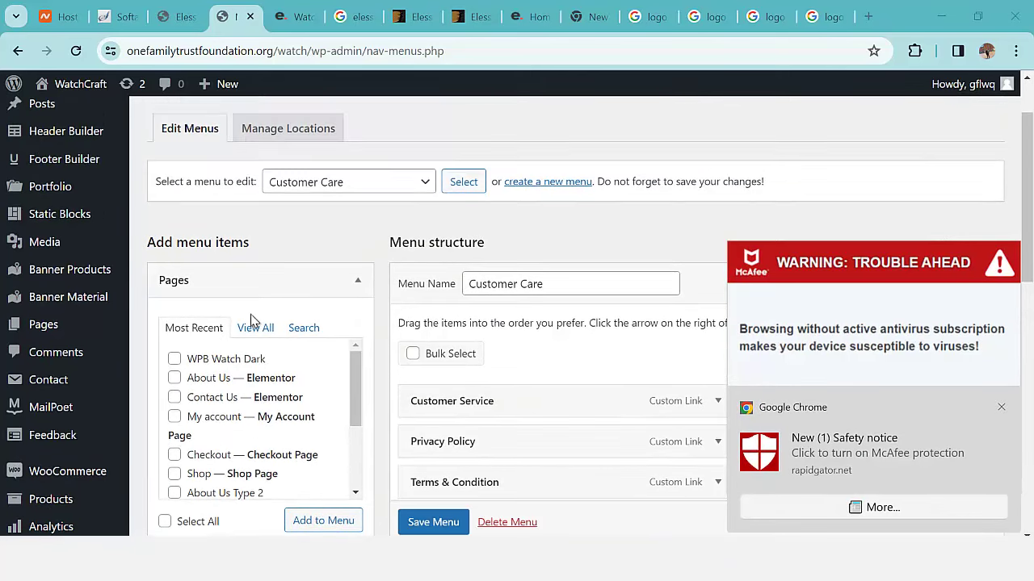
left_click(246, 330)
scroll(257, 386, "down", 2)
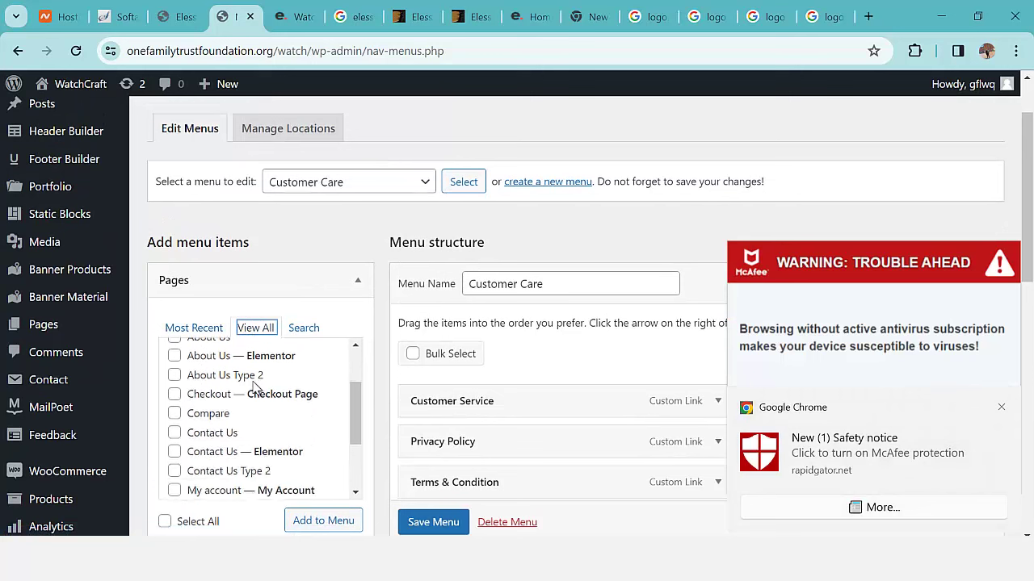
scroll(254, 389, "down", 2)
scroll(255, 389, "down", 1)
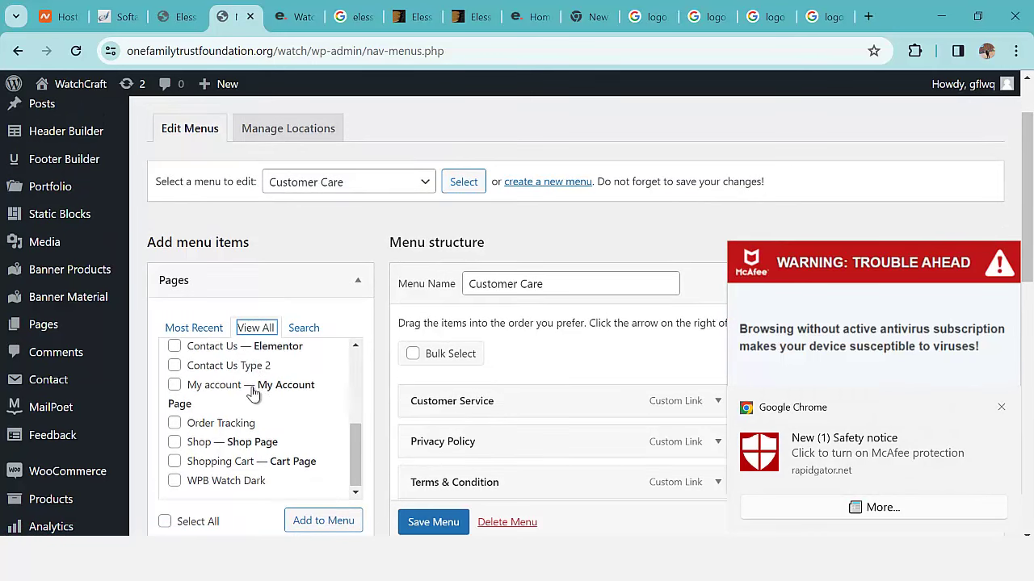
scroll(260, 408, "up", 5)
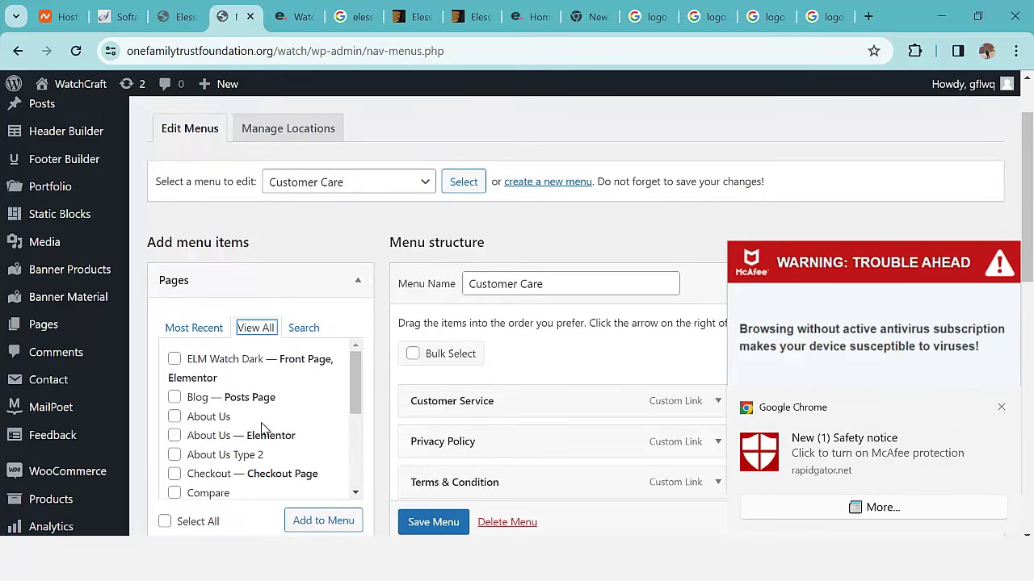
scroll(257, 431, "down", 2)
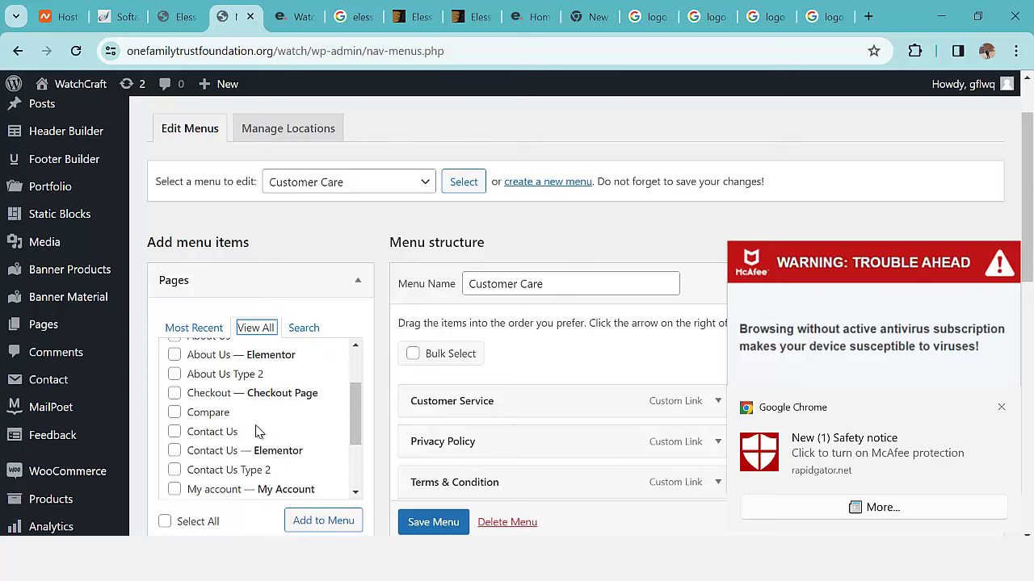
scroll(257, 431, "down", 2)
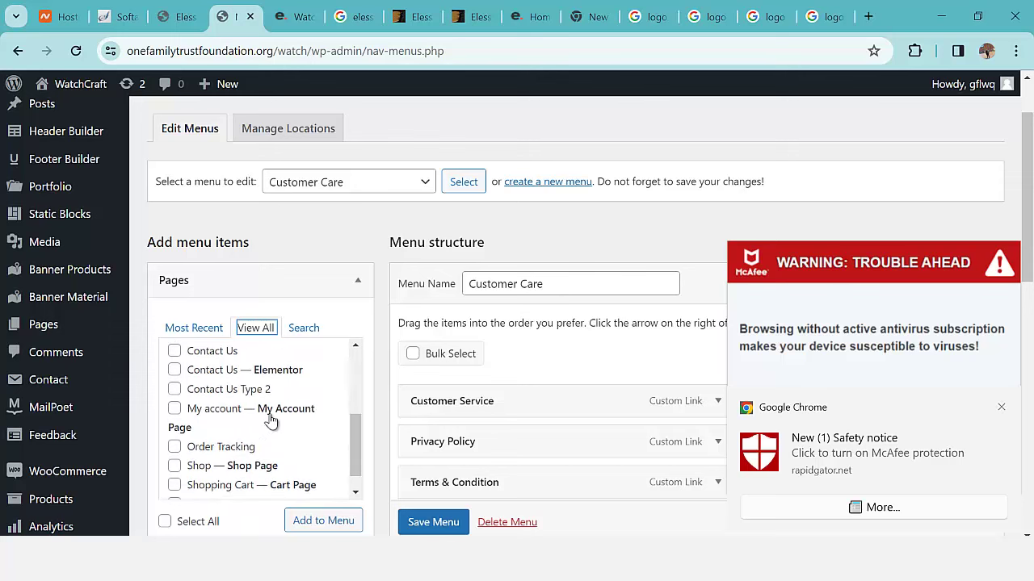
scroll(272, 420, "up", 5)
Step: Search the pages for 'element', which returns no results
left_click(302, 328)
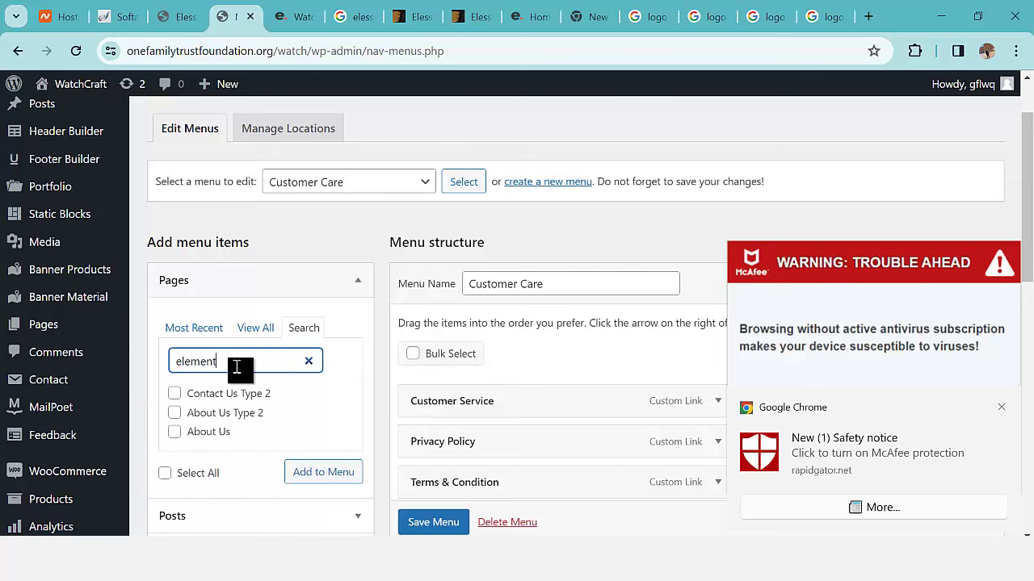
scroll(242, 418, "down", 1)
scroll(251, 410, "up", 1)
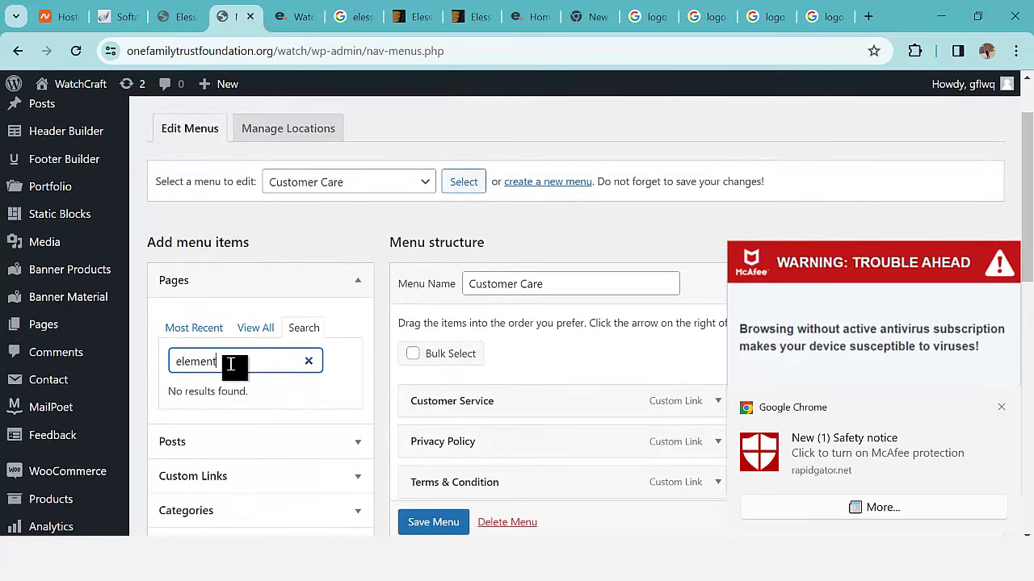
scroll(276, 391, "down", 3)
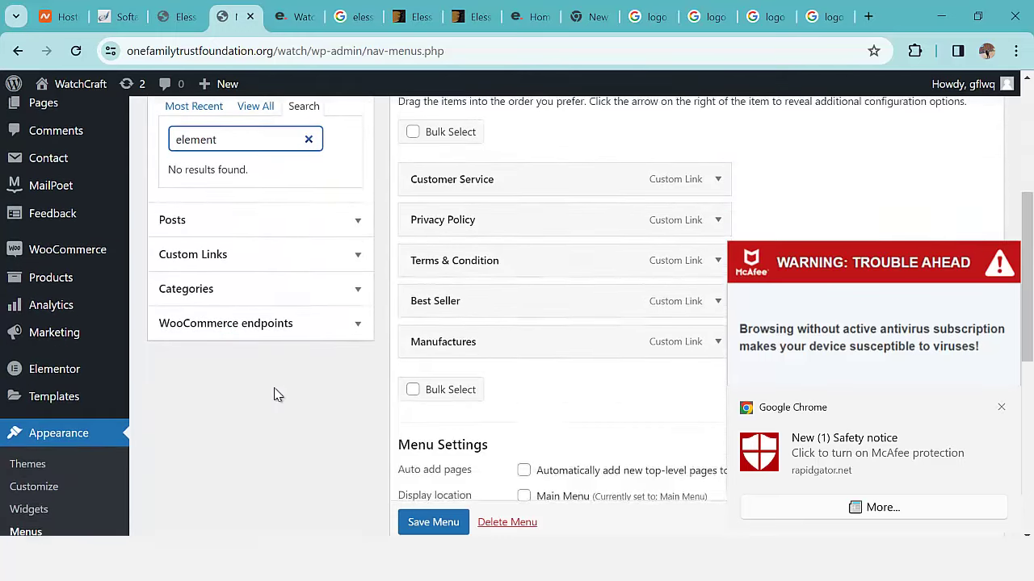
scroll(270, 387, "up", 4)
Step: Select and load Main Menu in the menu editor
left_click(328, 266)
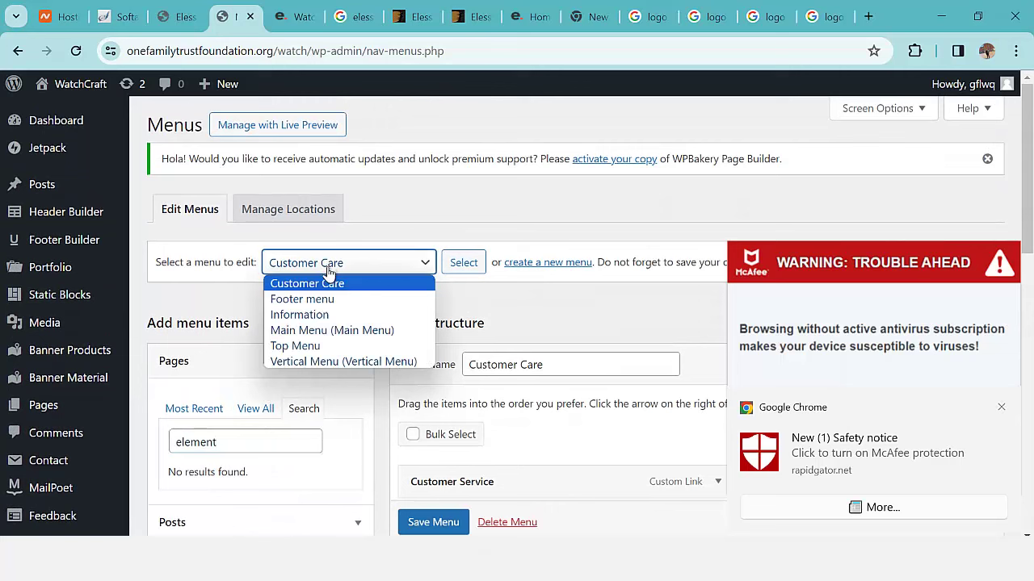
left_click(303, 330)
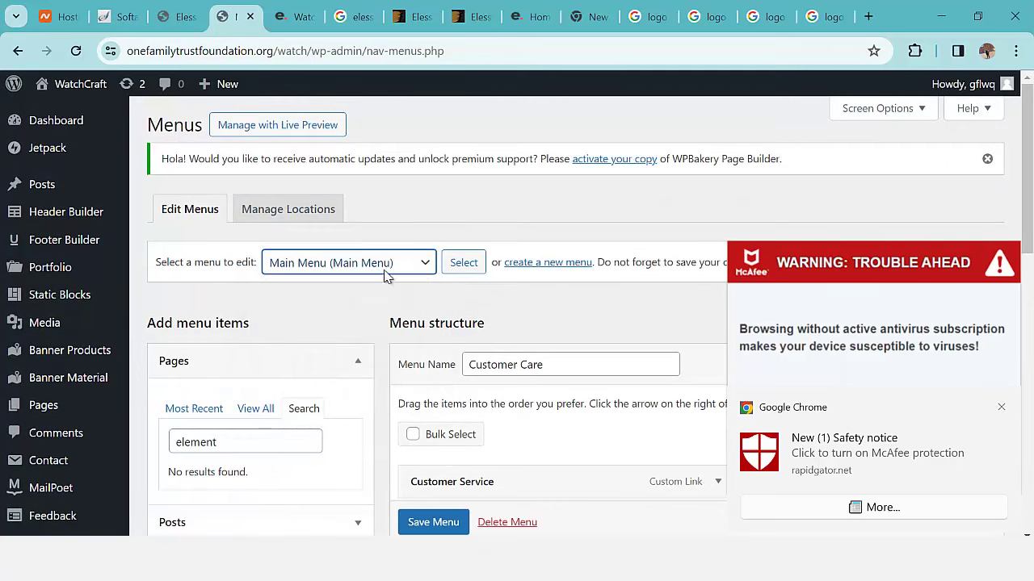
left_click(457, 273)
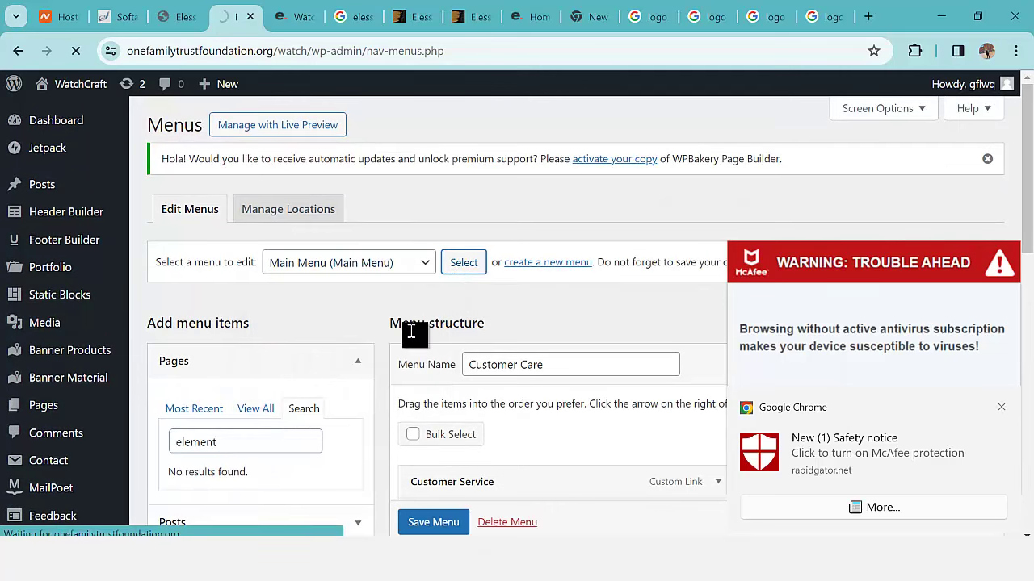
Step: Remove the ELEMENTS item from Main Menu and save the menu
scroll(355, 317, "down", 2)
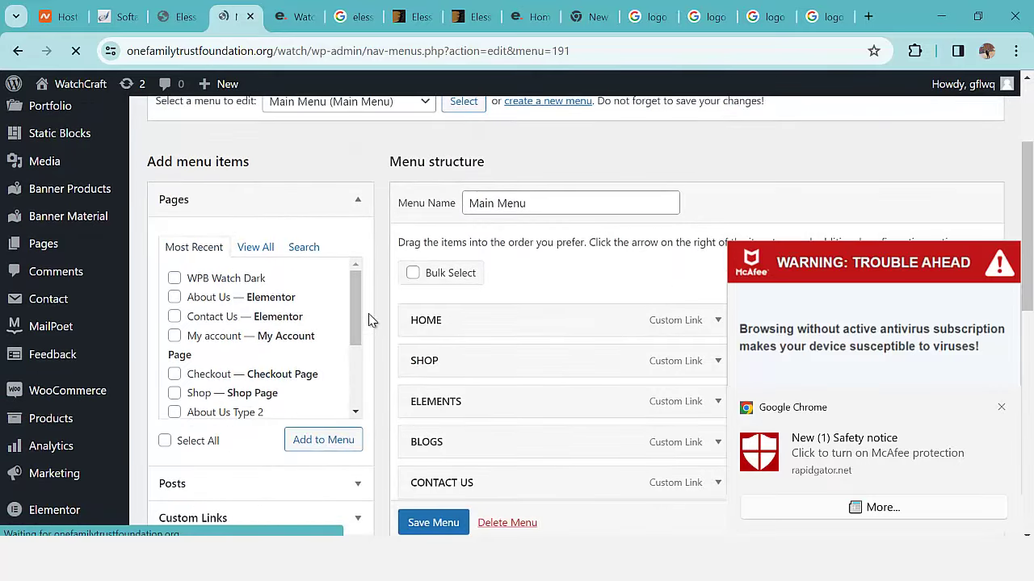
scroll(354, 319, "down", 2)
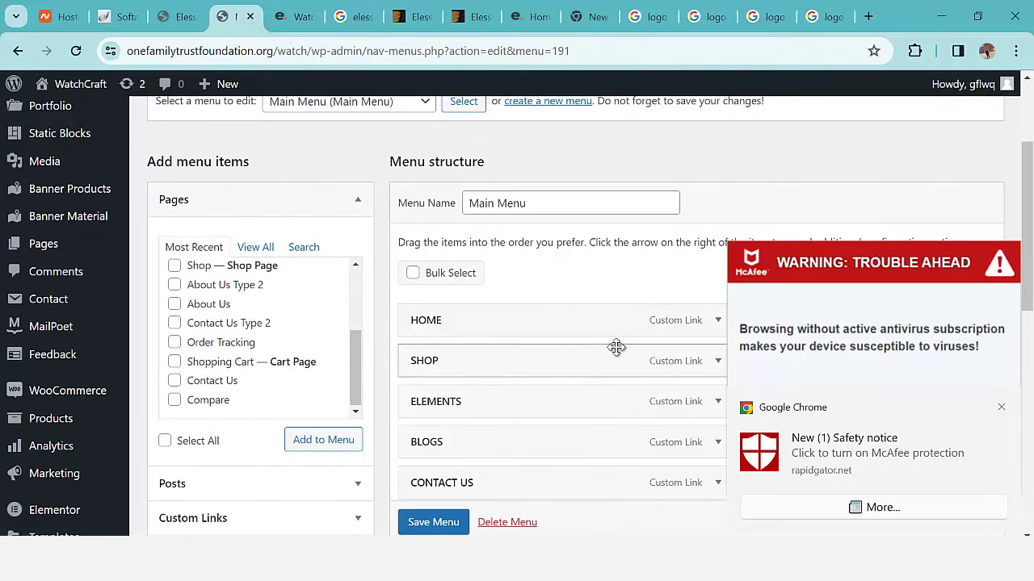
left_click(1003, 407)
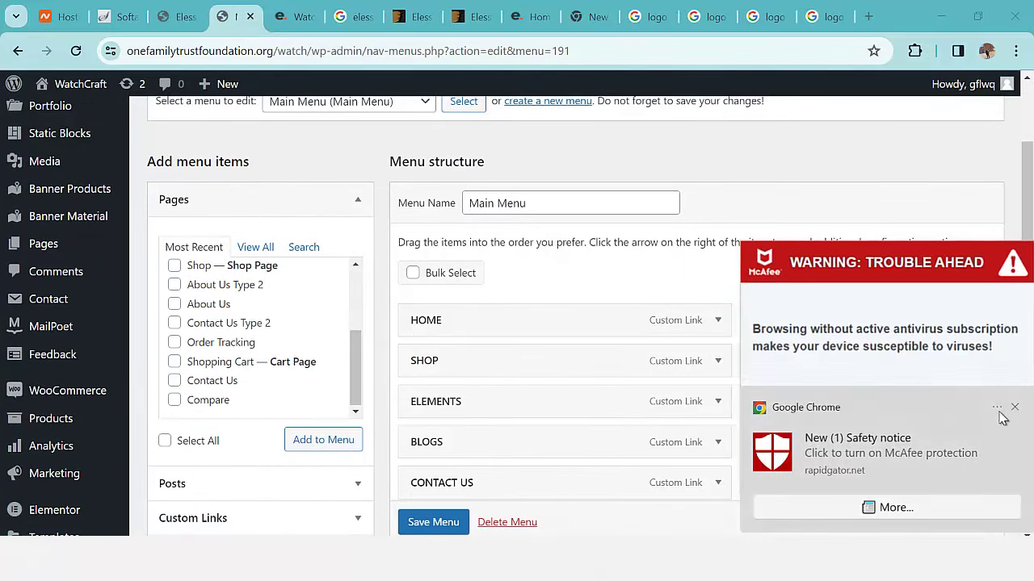
left_click(718, 402)
scroll(719, 408, "down", 2)
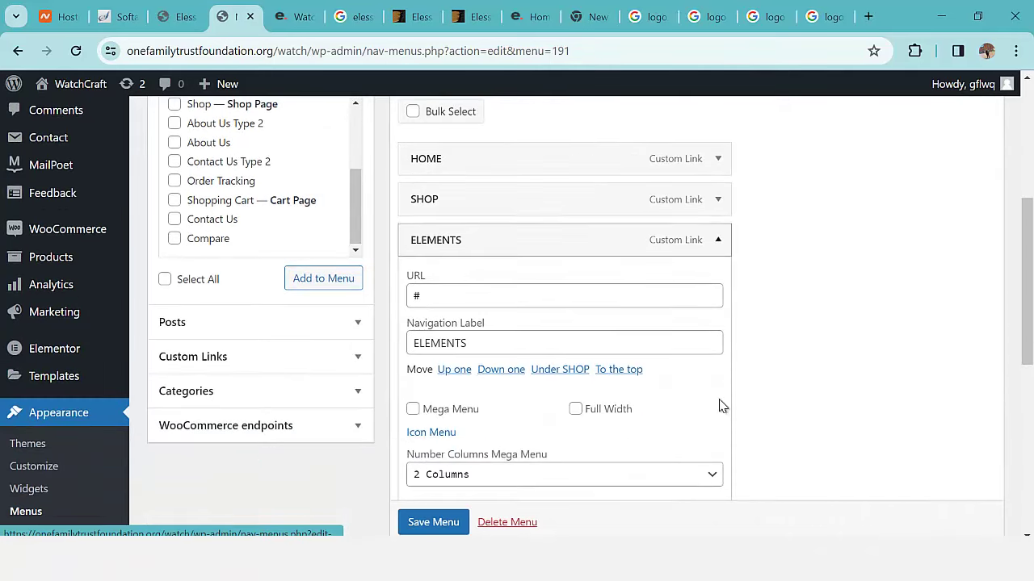
scroll(422, 445, "down", 2)
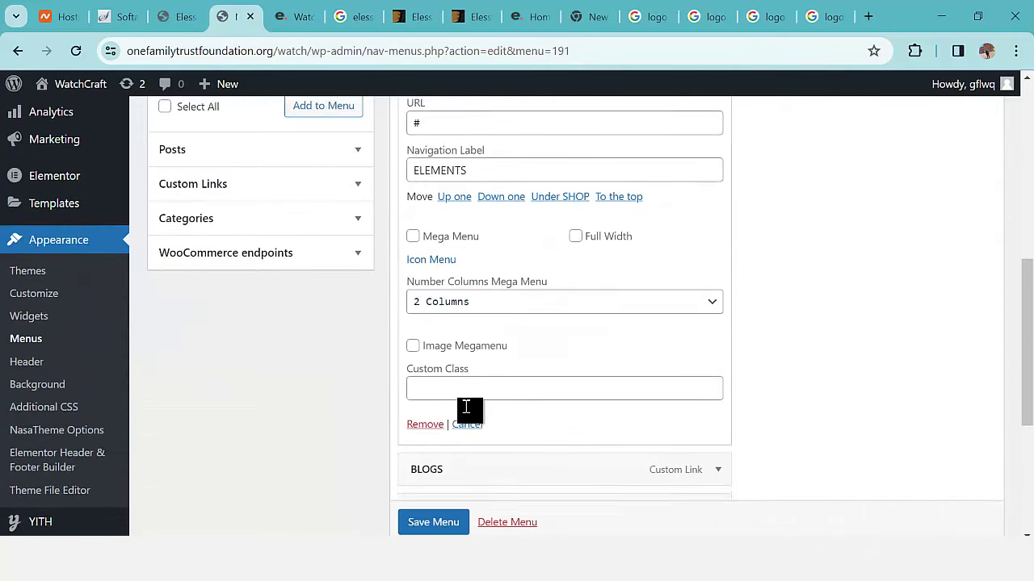
scroll(466, 406, "down", 2)
left_click(436, 277)
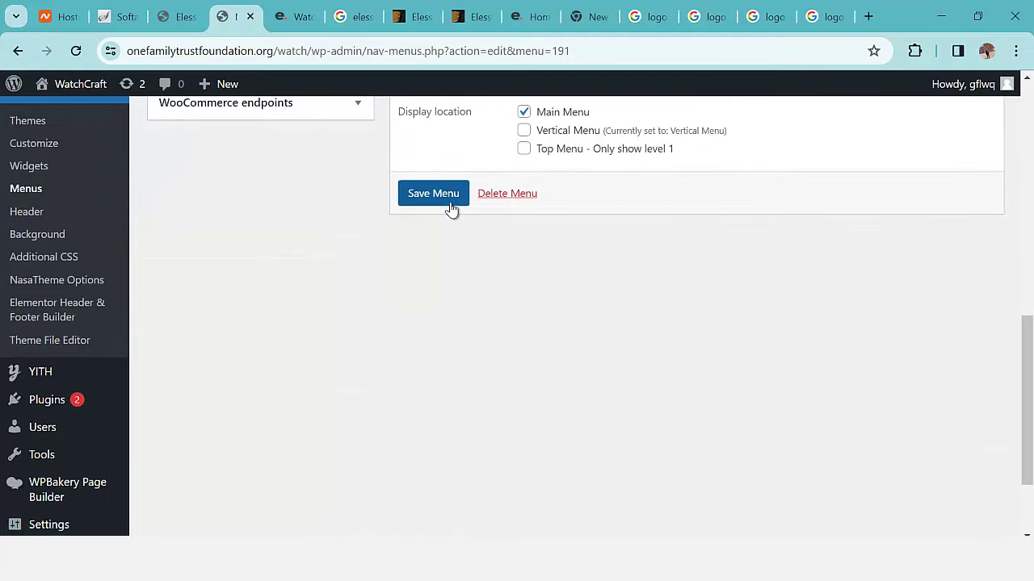
left_click(436, 194)
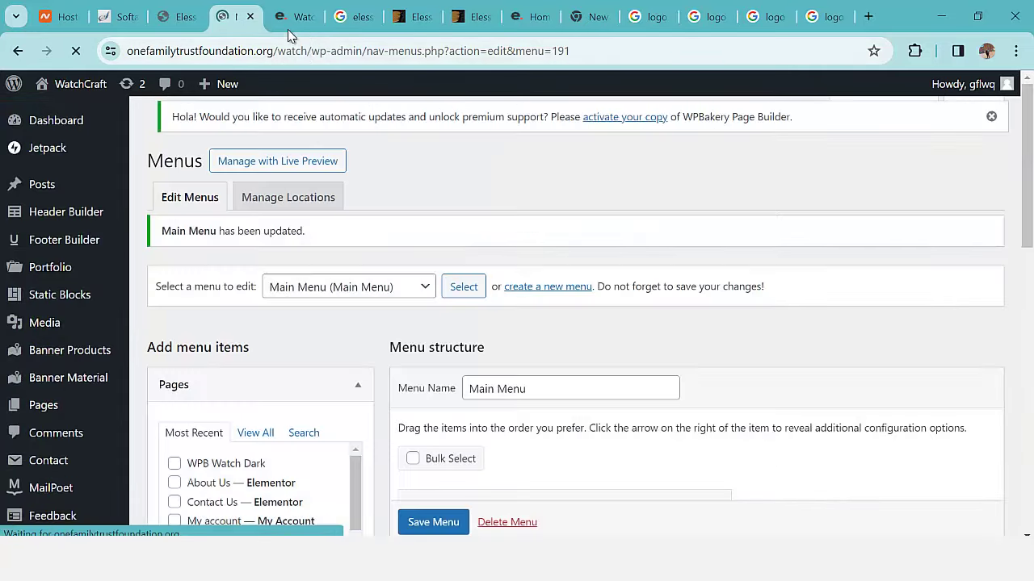
Step: Check that the storefront header menu shows HOME, SHOP, BLOGS and CONTACT US
left_click(296, 17)
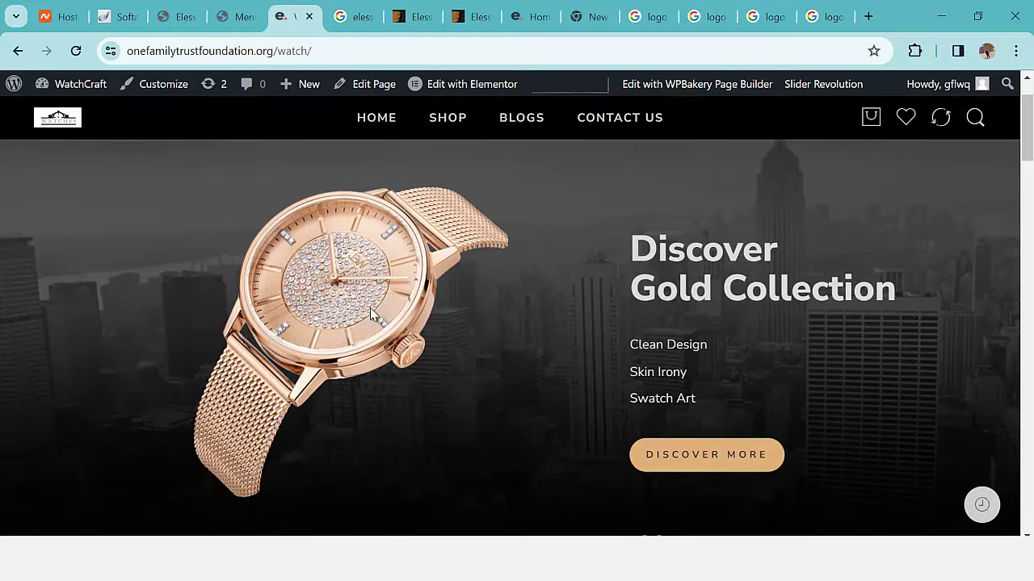
scroll(485, 319, "up", 2)
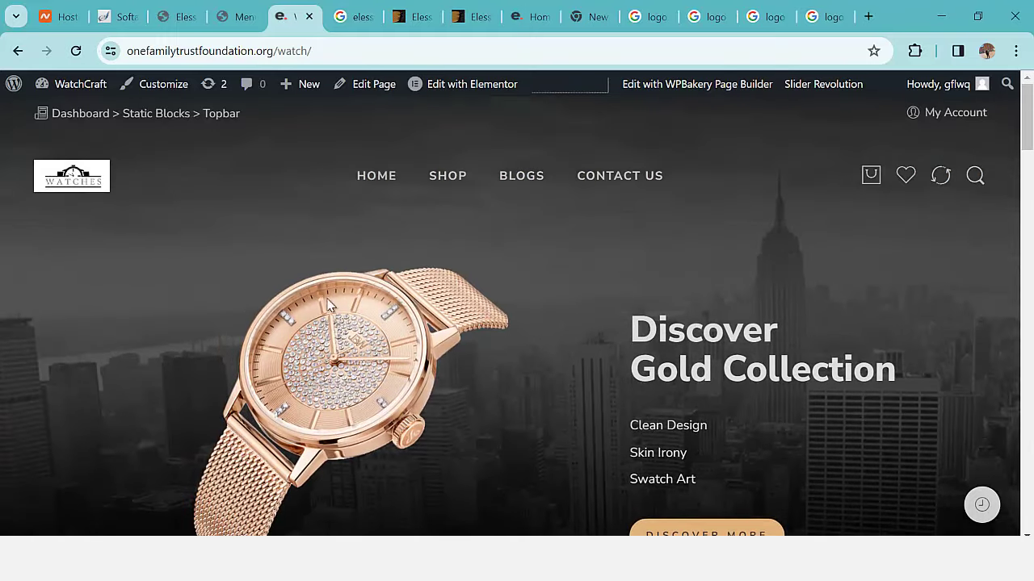
scroll(388, 331, "down", 2)
scroll(443, 360, "up", 2)
Step: Return to the Menus admin tab and scroll through the saved Main Menu
left_click(241, 16)
scroll(116, 397, "down", 4)
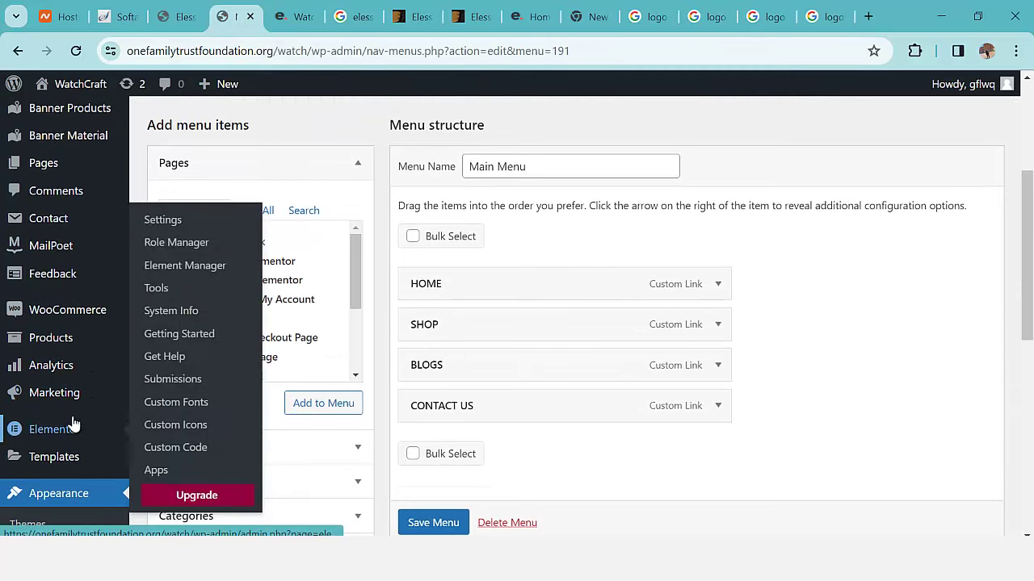
scroll(78, 417, "up", 3)
scroll(77, 416, "up", 1)
mouse_move(99, 332)
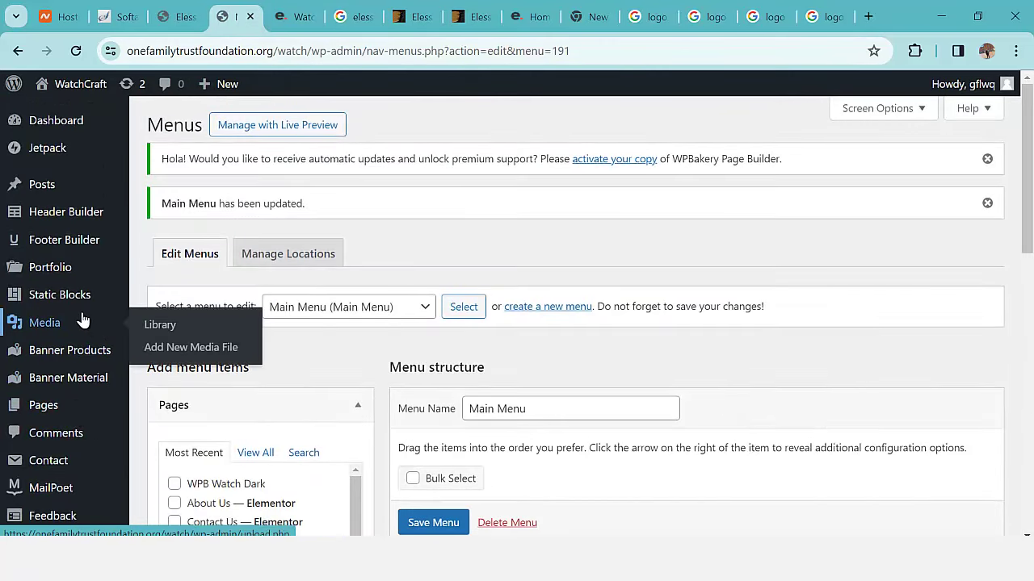
scroll(93, 316, "down", 4)
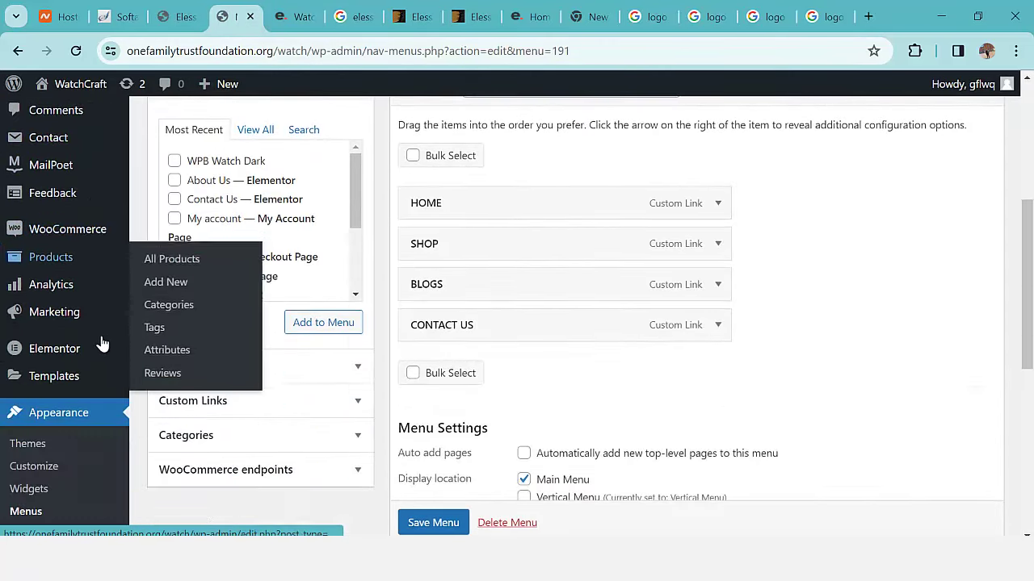
scroll(103, 344, "down", 5)
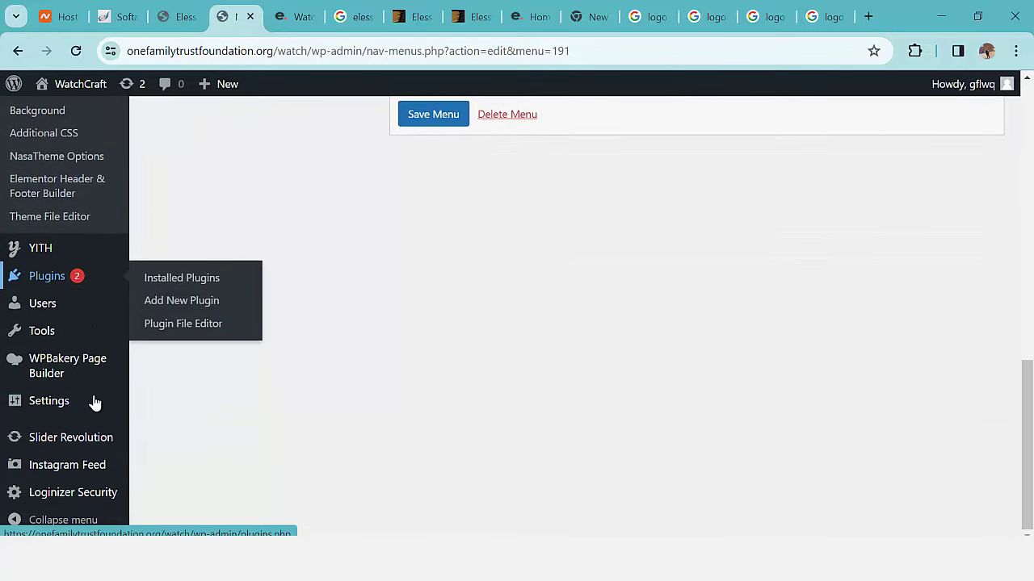
mouse_move(93, 408)
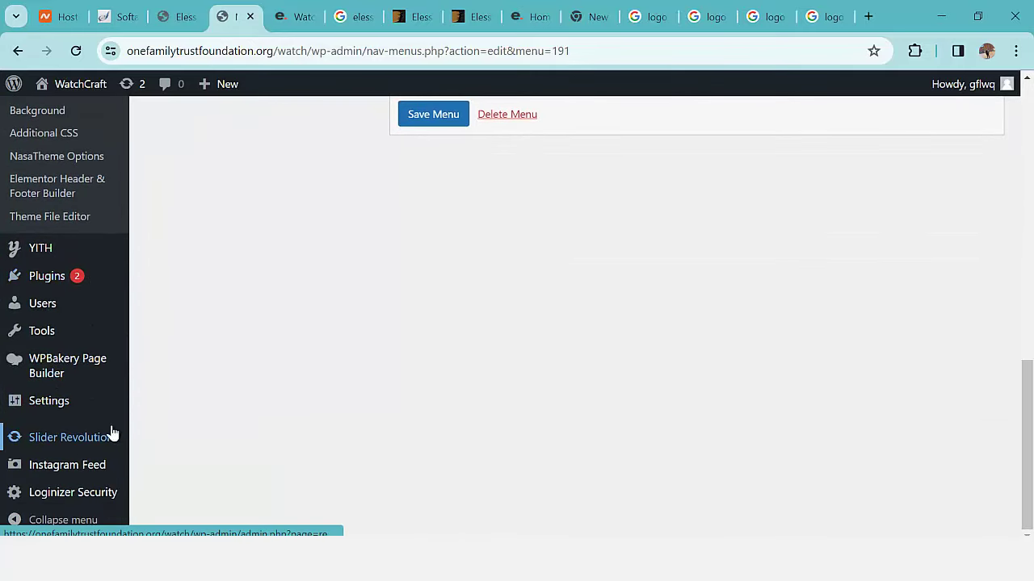